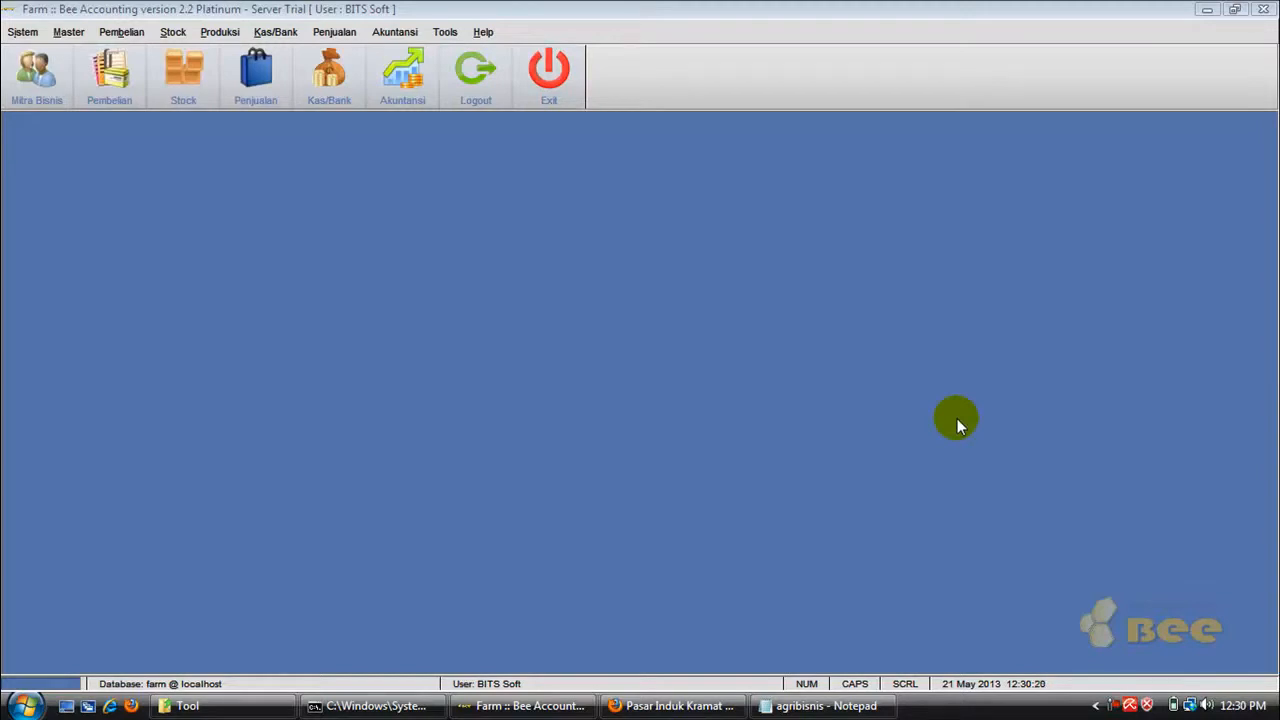
# Step: Create a new item master record and enter Salak as the item name
pyautogui.click(70, 32)
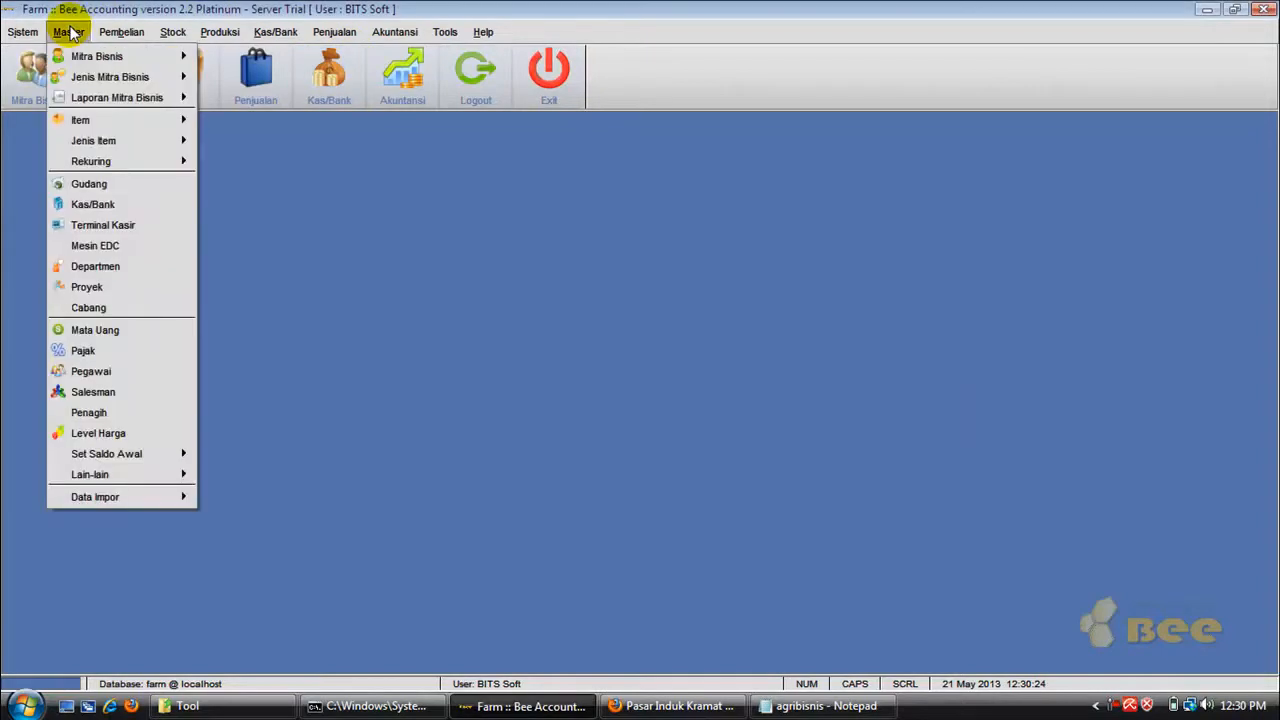
pyautogui.moveTo(170, 140)
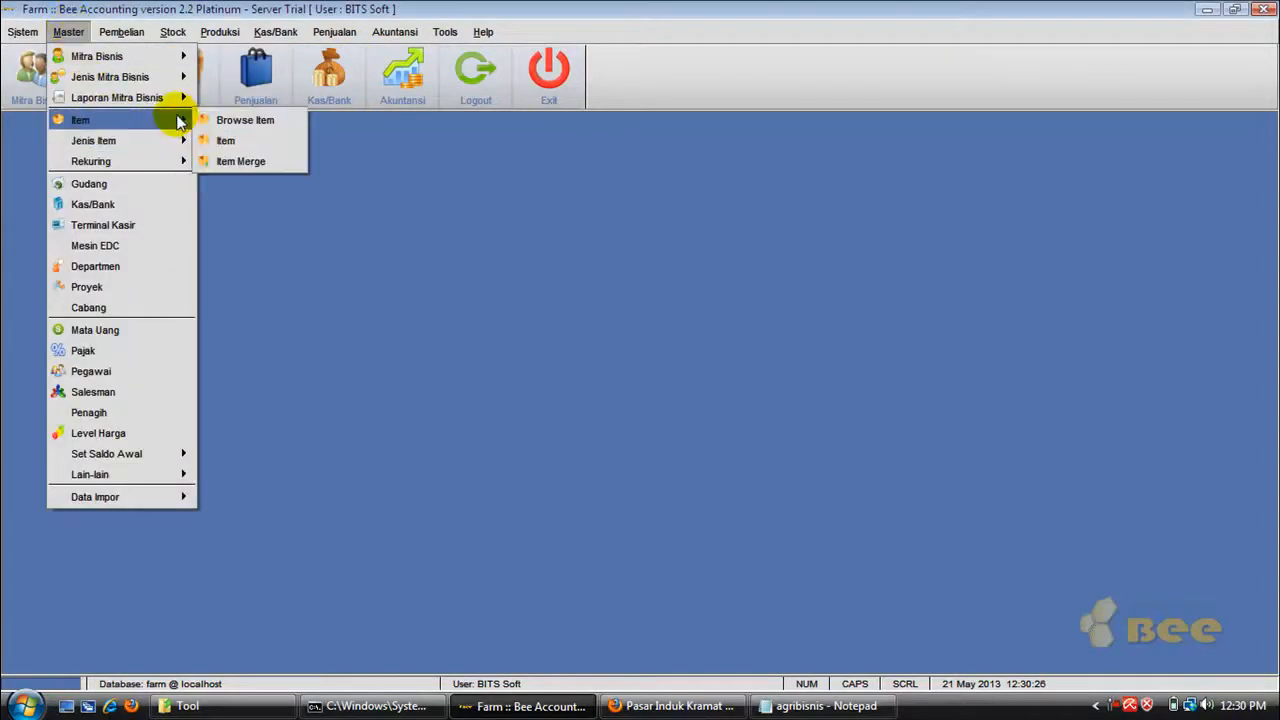
pyautogui.click(238, 142)
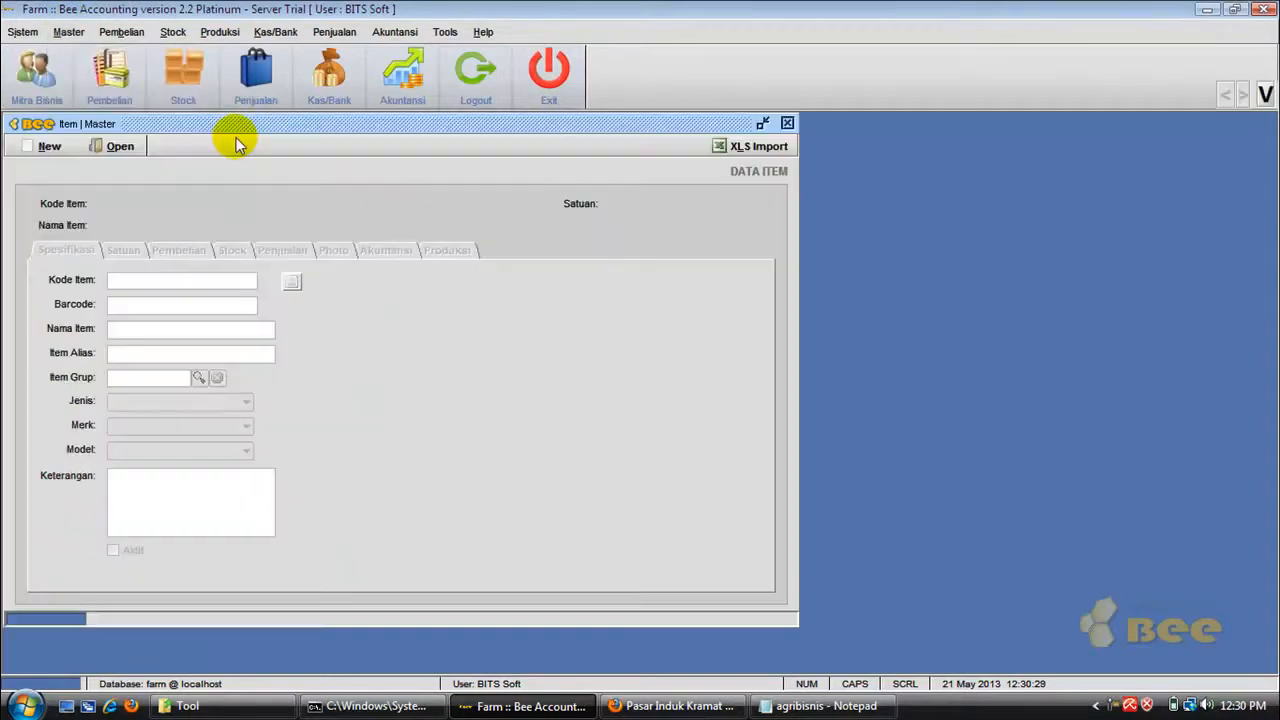
pyautogui.click(45, 150)
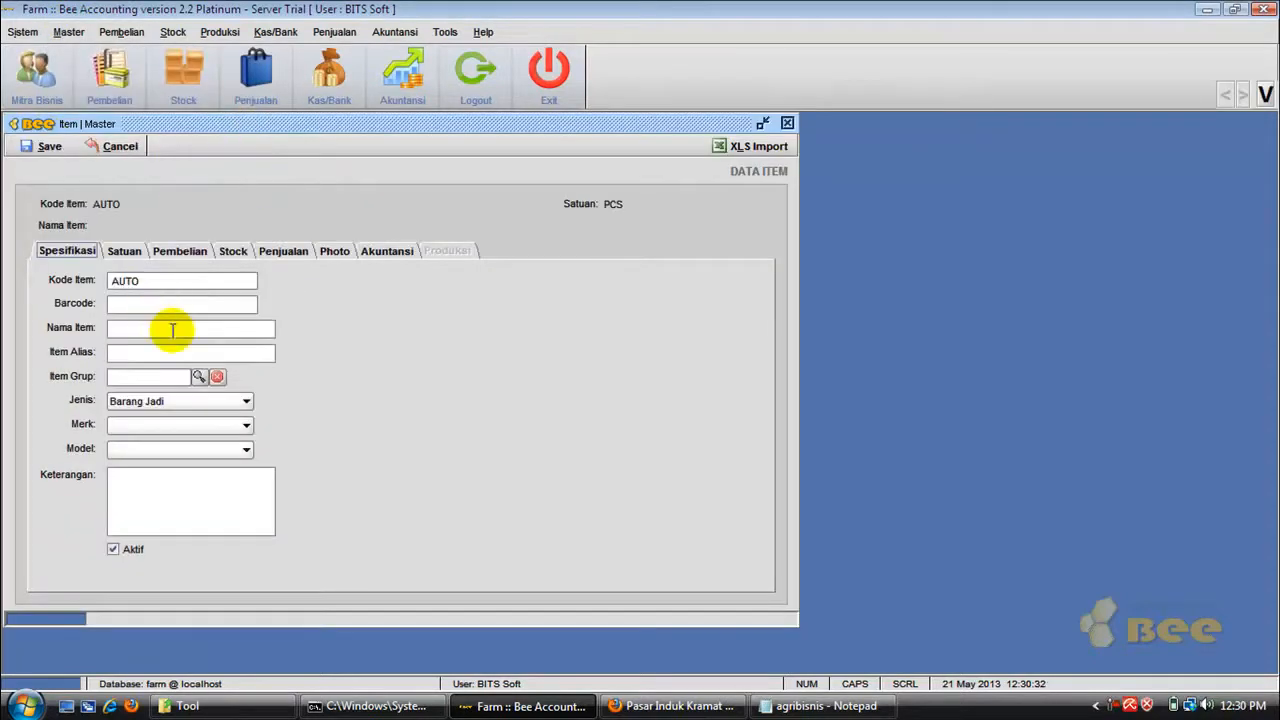
pyautogui.click(146, 328)
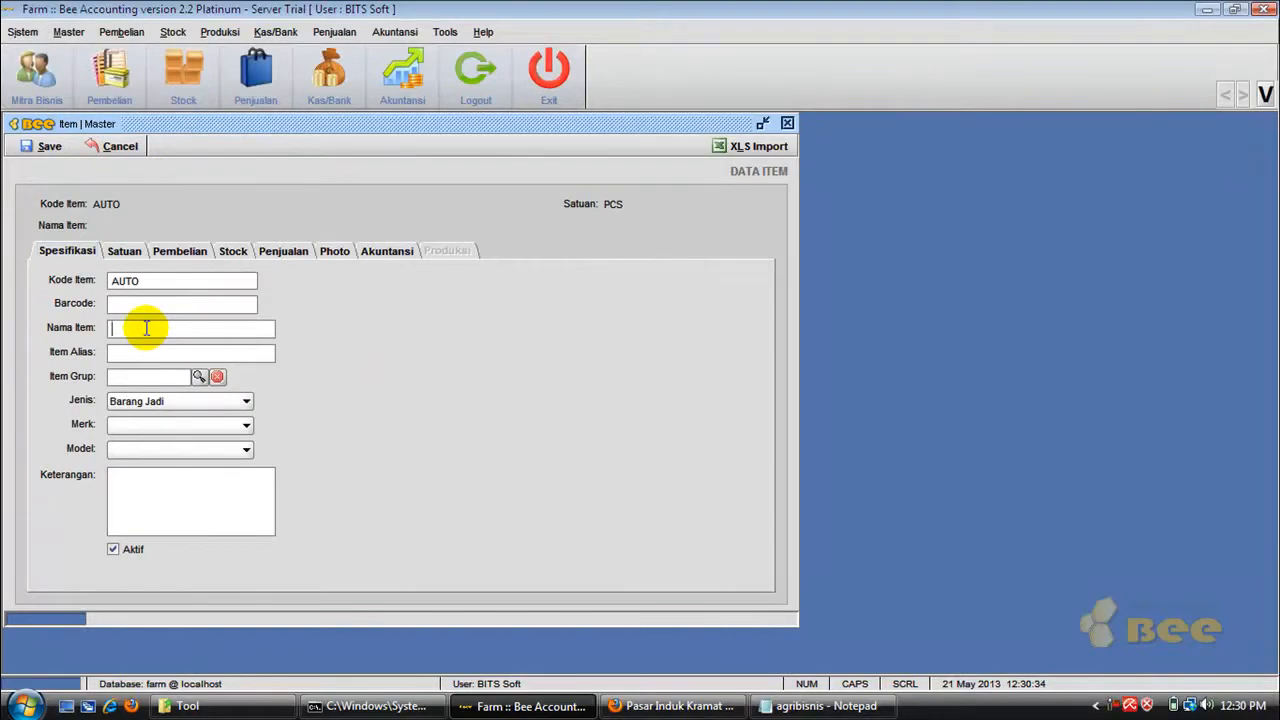
pyautogui.write('Salak')
pyautogui.press('Tab')
# Step: Assign the new item to the Salak item group
pyautogui.click(199, 376)
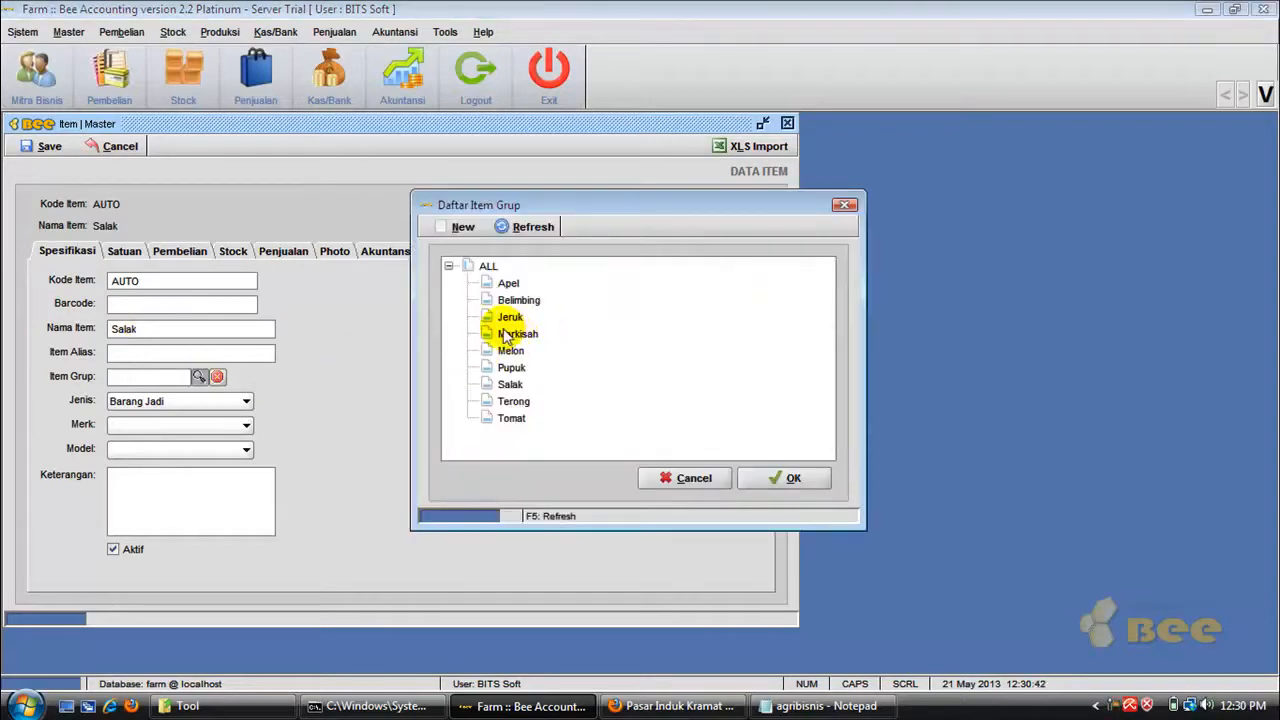
pyautogui.click(508, 385)
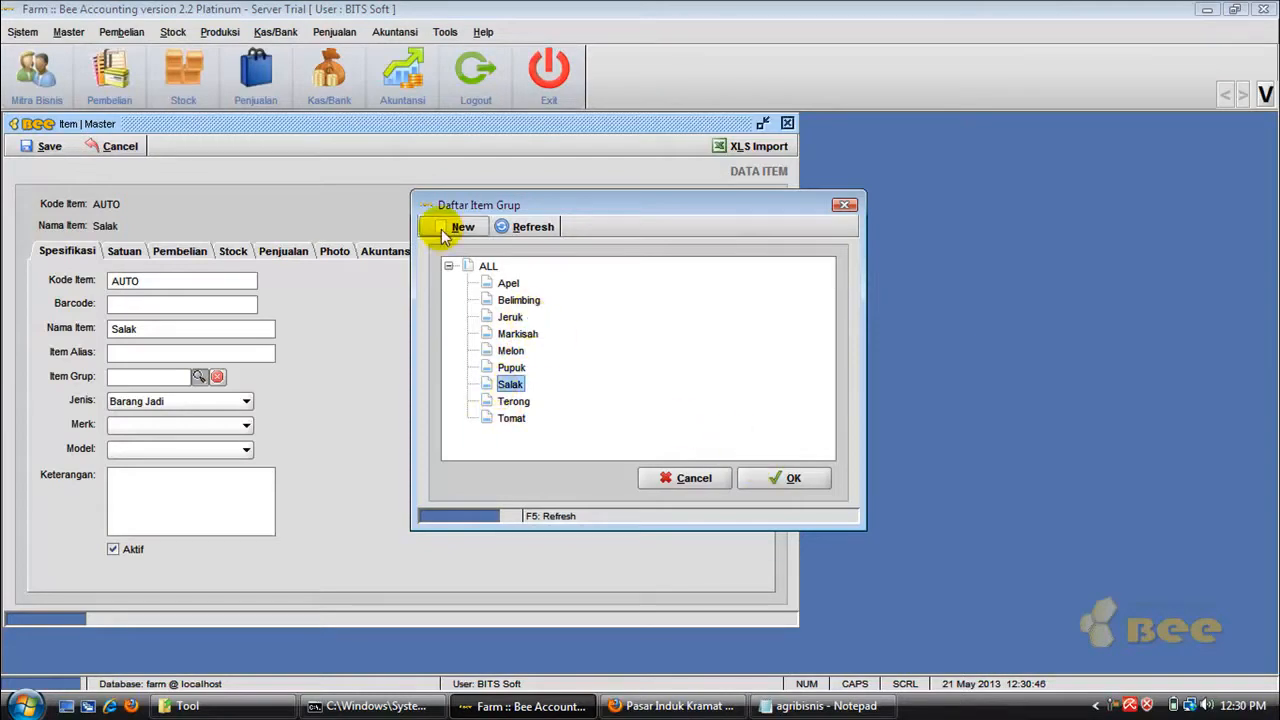
pyautogui.click(770, 483)
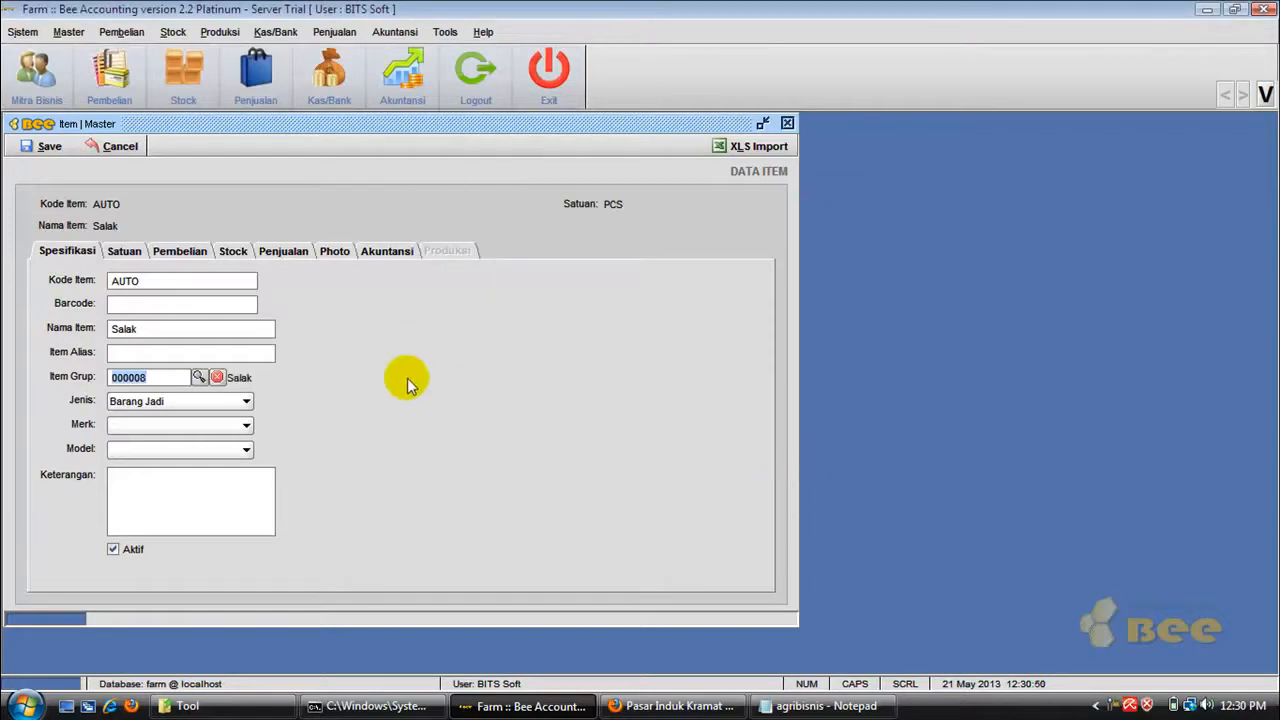
# Step: Set the item's first unit to GR and its second unit to KG, containing 1000 GR
pyautogui.click(135, 255)
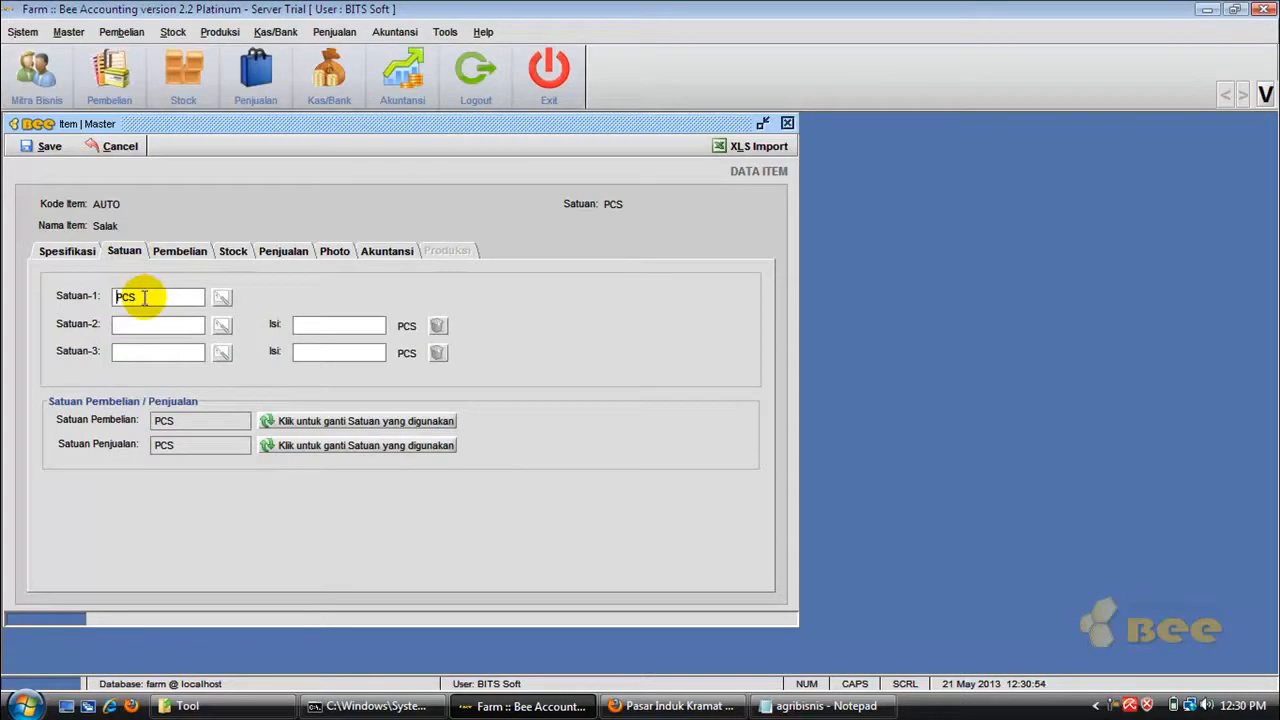
pyautogui.moveTo(144, 297); pyautogui.dragTo(94, 285)
pyautogui.write('GR')
pyautogui.press('Tab')
pyautogui.write('KG')
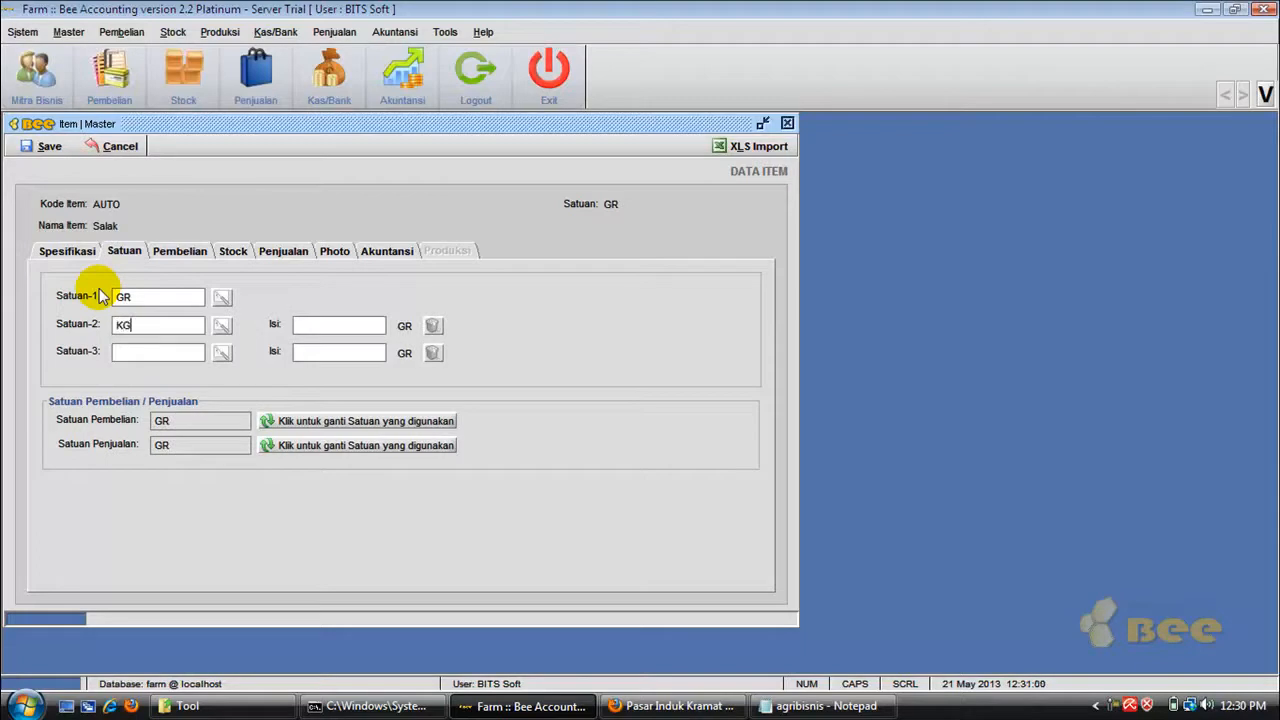
pyautogui.press('Tab')
pyautogui.write('1000')
pyautogui.press('Return')
# Step: Add TON as the item's third unit with a content of 1000 GR
pyautogui.press('Tab')
pyautogui.write('TON')
pyautogui.press('Tab')
pyautogui.write('1000')
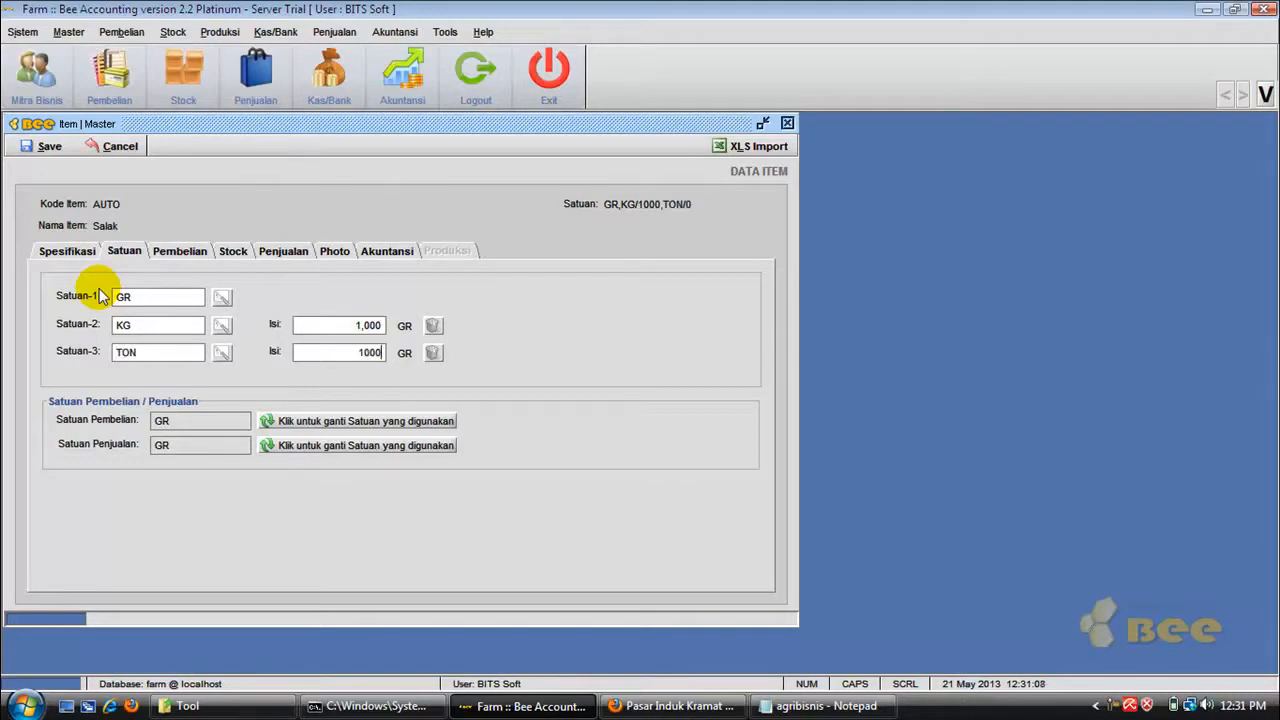
pyautogui.press('Tab')
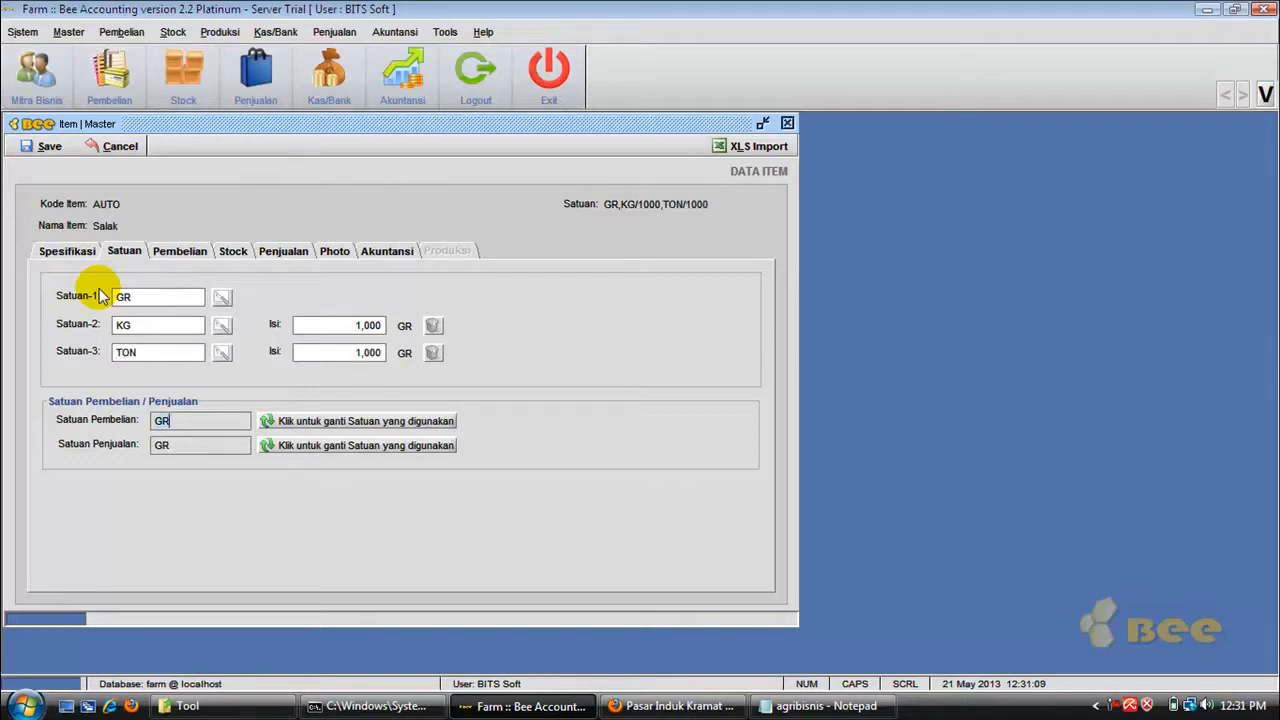
# Step: Set the purchase unit to TON and the sales unit to KG
pyautogui.click(294, 432)
pyautogui.click(296, 433)
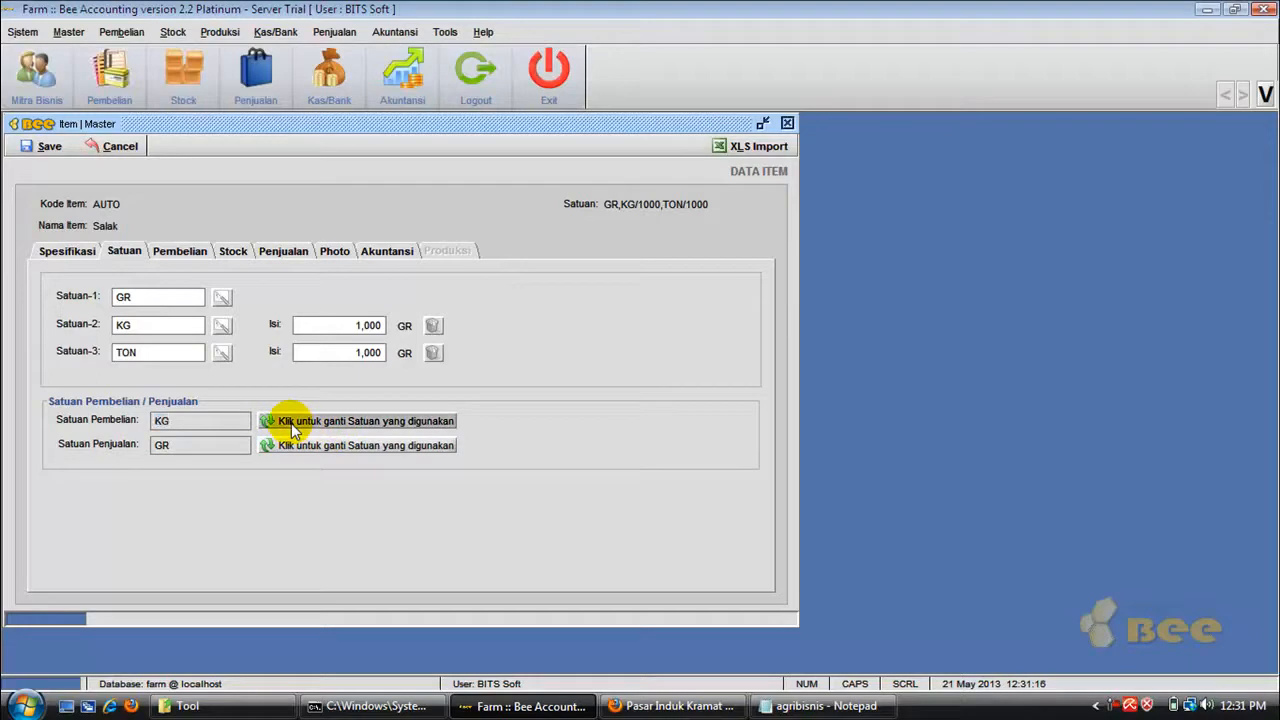
pyautogui.click(298, 444)
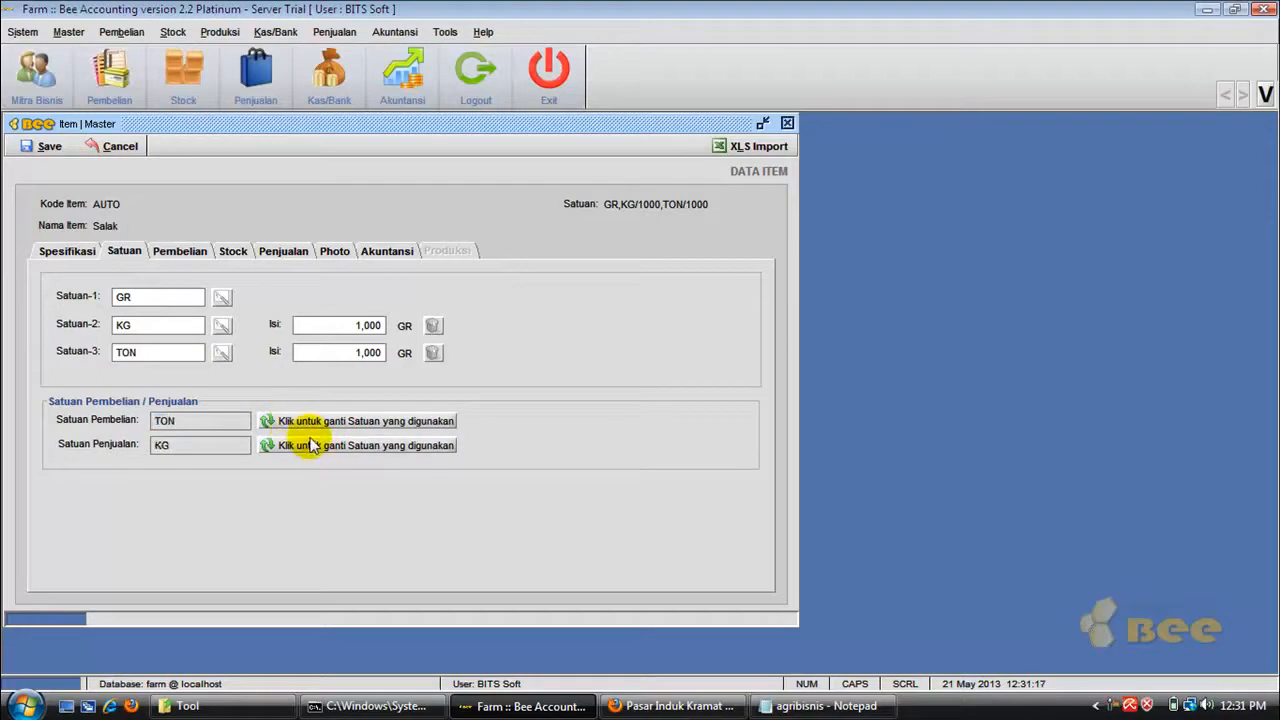
# Step: Set the Retail selling price per KG to 8000 in the item's sales prices
pyautogui.click(168, 254)
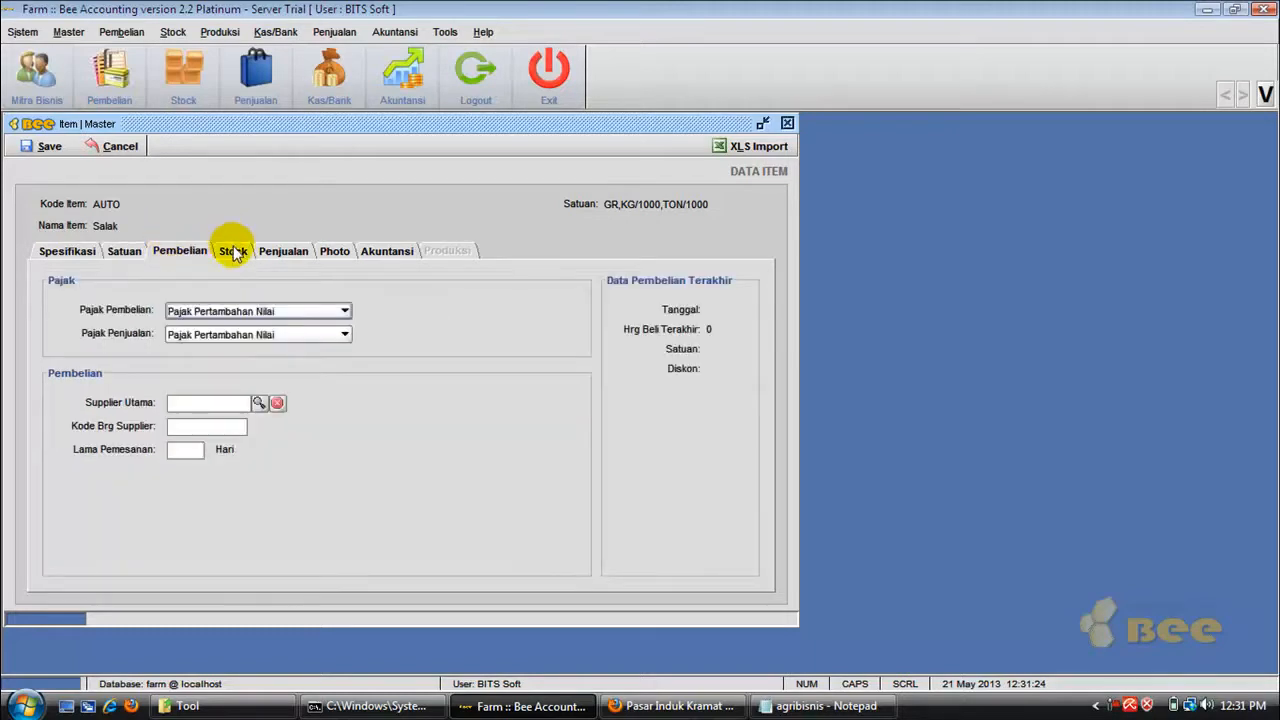
pyautogui.click(230, 252)
pyautogui.click(270, 252)
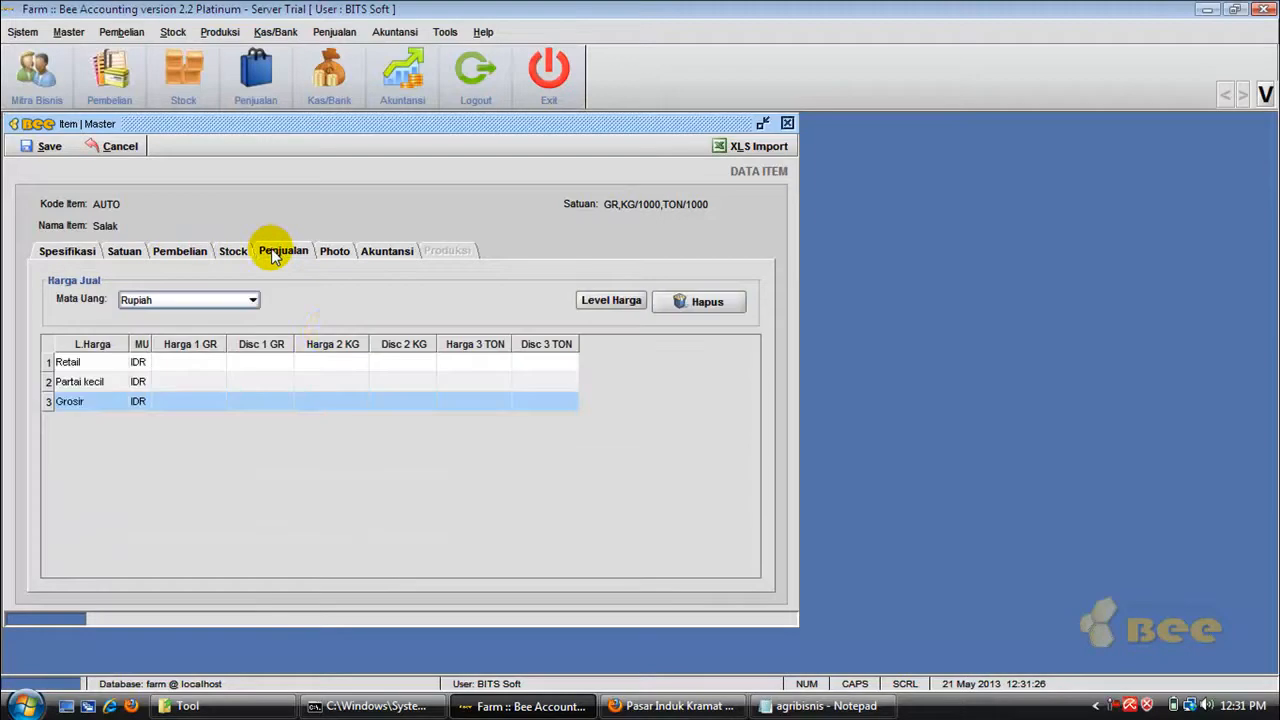
pyautogui.click(335, 364)
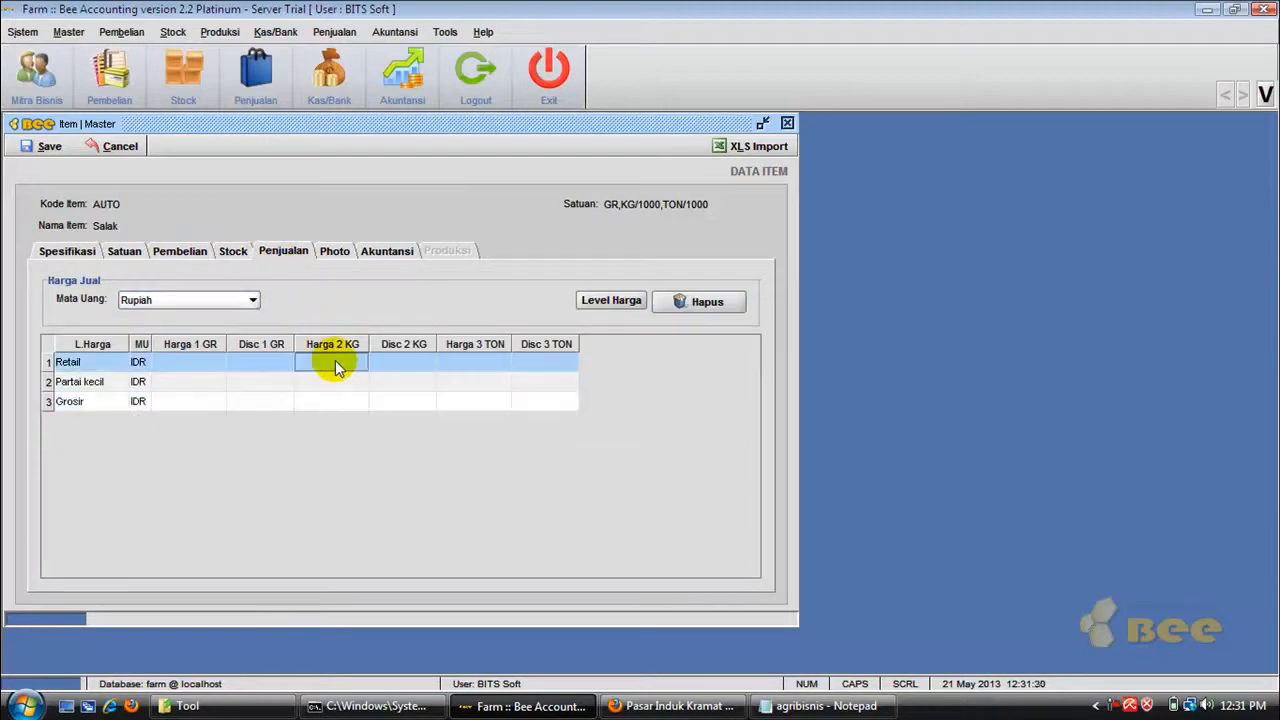
pyautogui.write('8000')
pyautogui.press('Return')
pyautogui.press('Down')
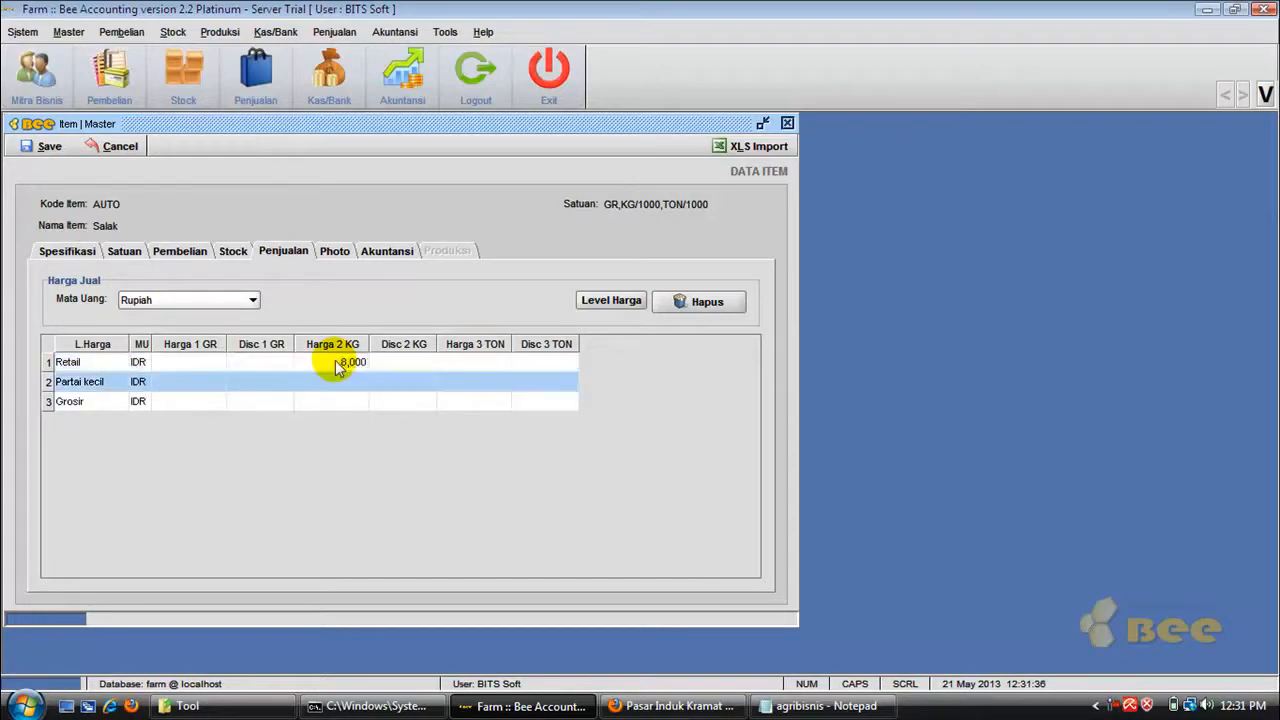
# Step: Set the Partai kecil selling price per KG to 7500
pyautogui.press('Right')
pyautogui.press('Right')
pyautogui.press('Right')
pyautogui.press('Right')
pyautogui.write('7500')
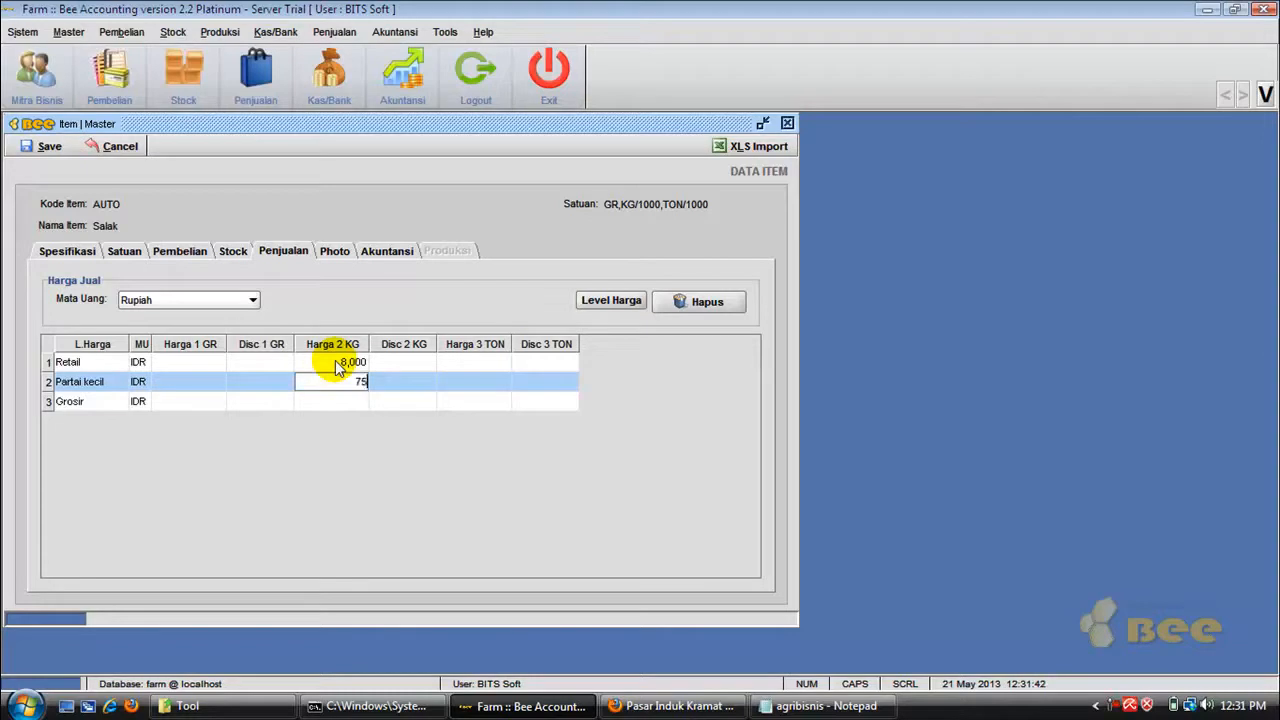
pyautogui.press('Return')
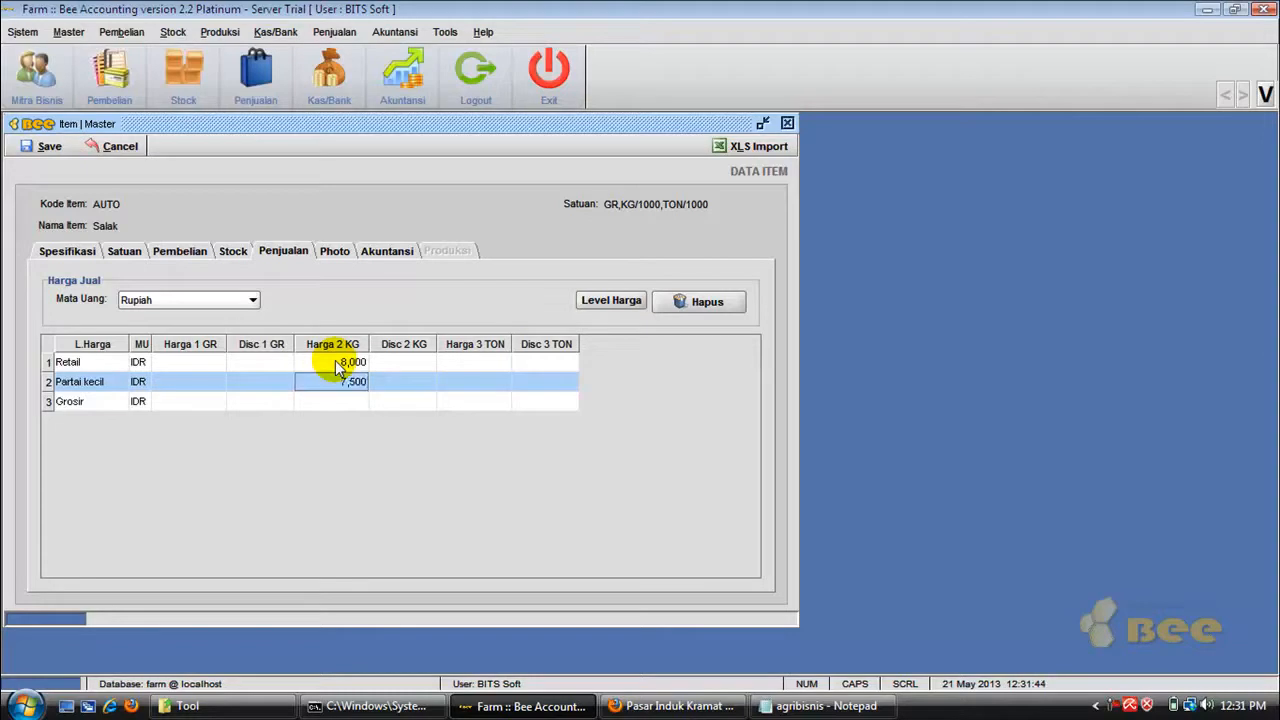
# Step: Set the Grosir selling price per KG to 7000
pyautogui.press('Down')
pyautogui.press('Right')
pyautogui.press('Right')
pyautogui.press('Right')
pyautogui.press('Right')
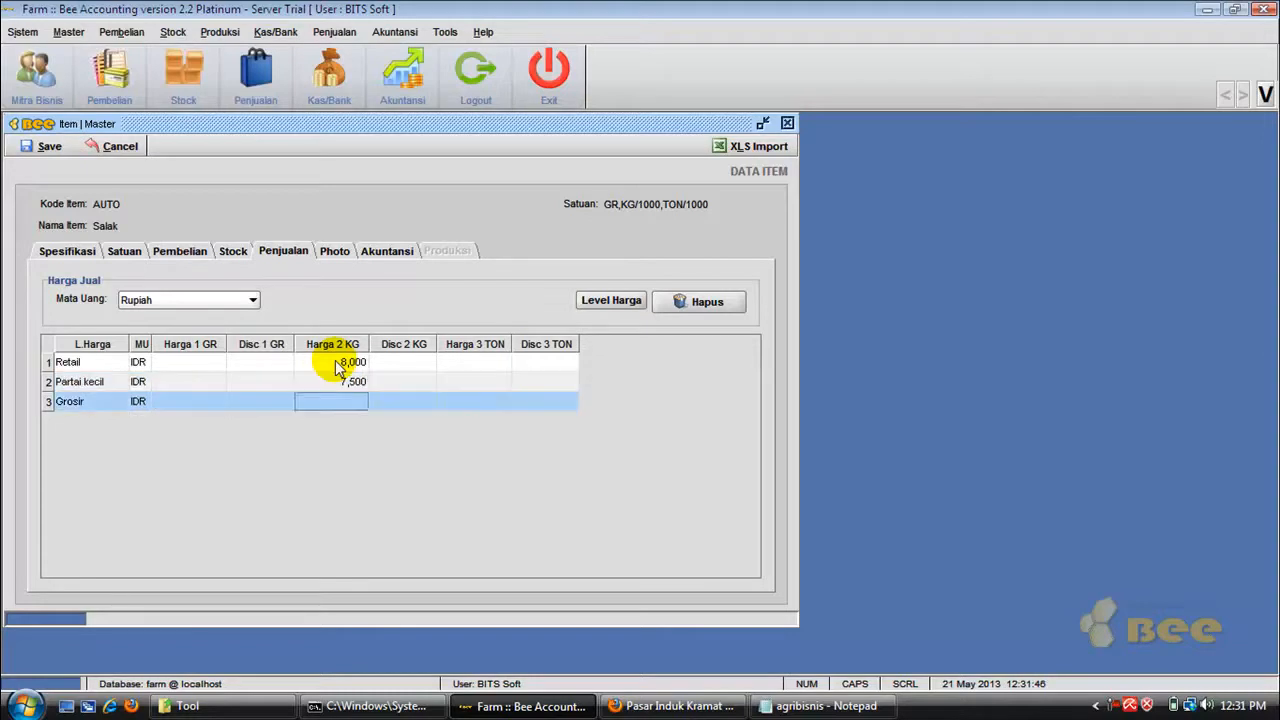
pyautogui.write('7000')
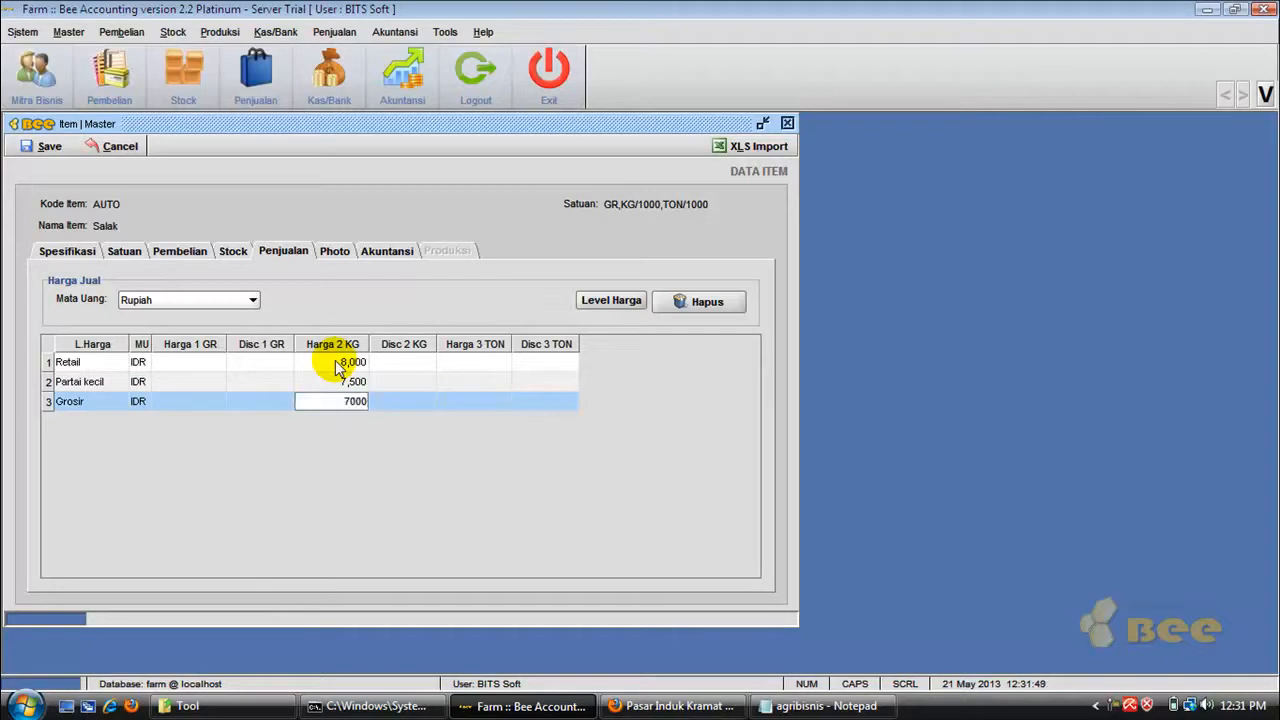
pyautogui.press('Return')
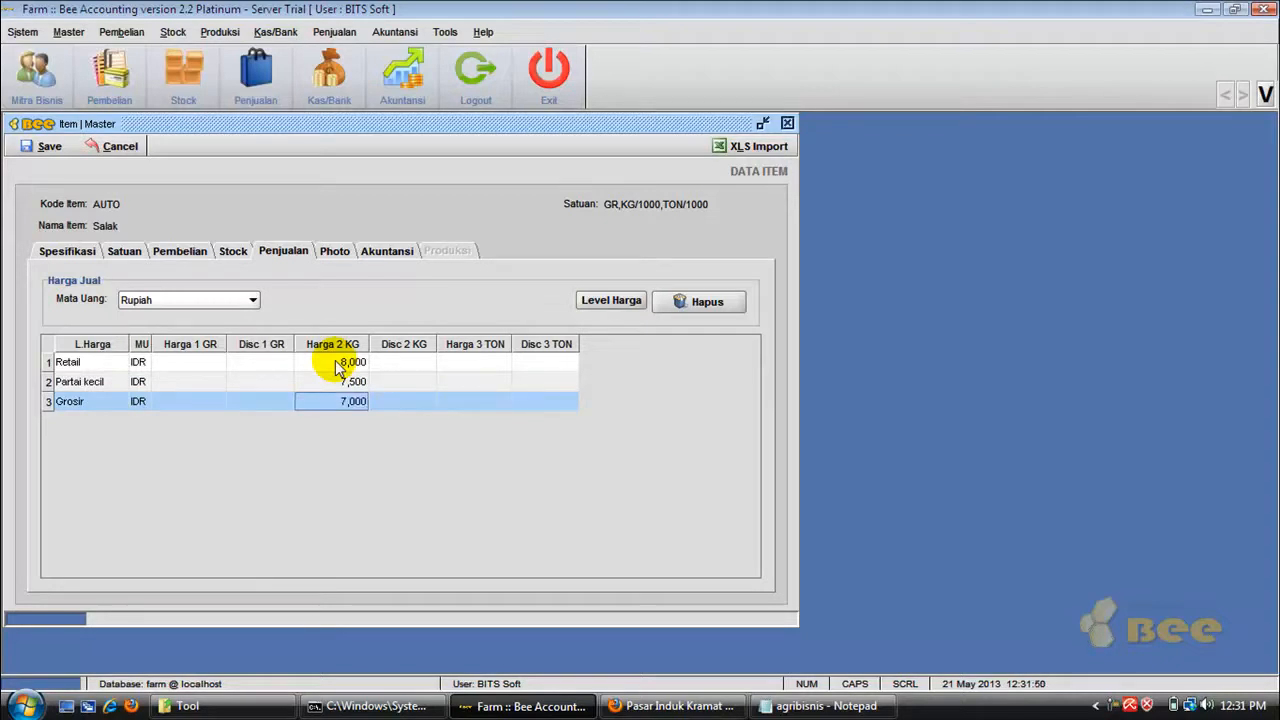
# Step: Review the item's photo and accounting settings, keeping the default accounts, and save the Salak item
pyautogui.click(335, 253)
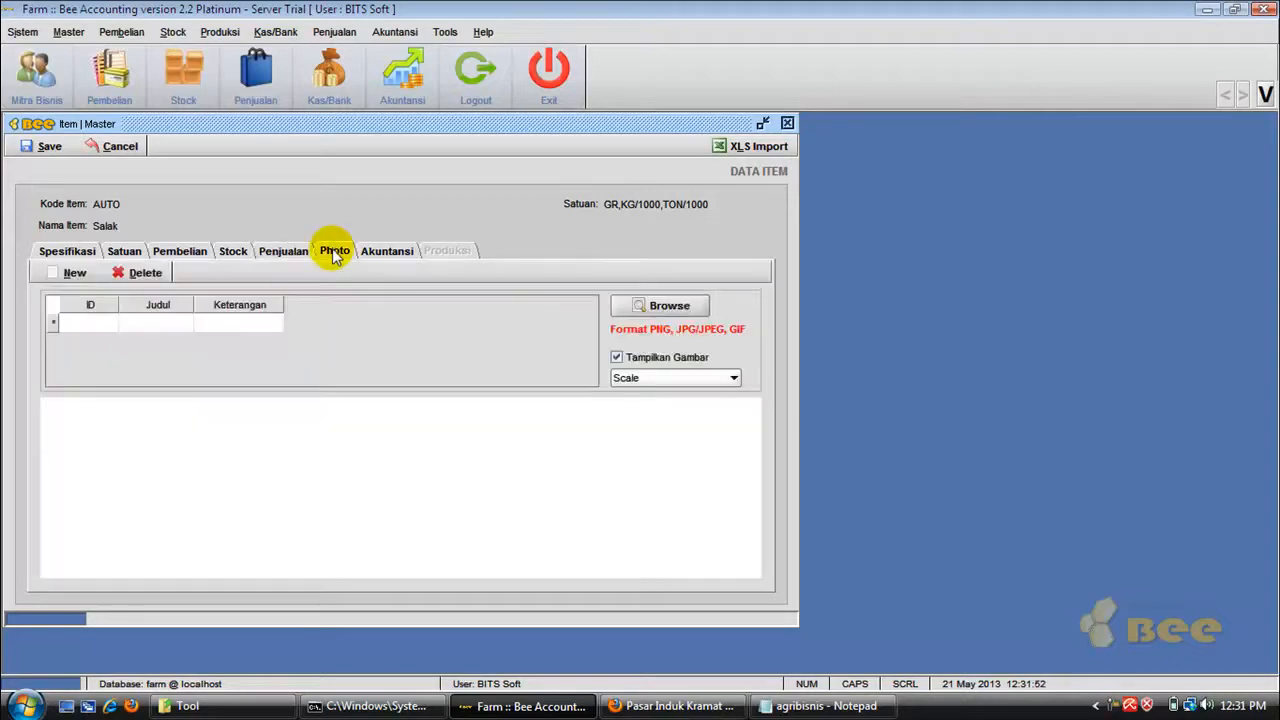
pyautogui.click(370, 252)
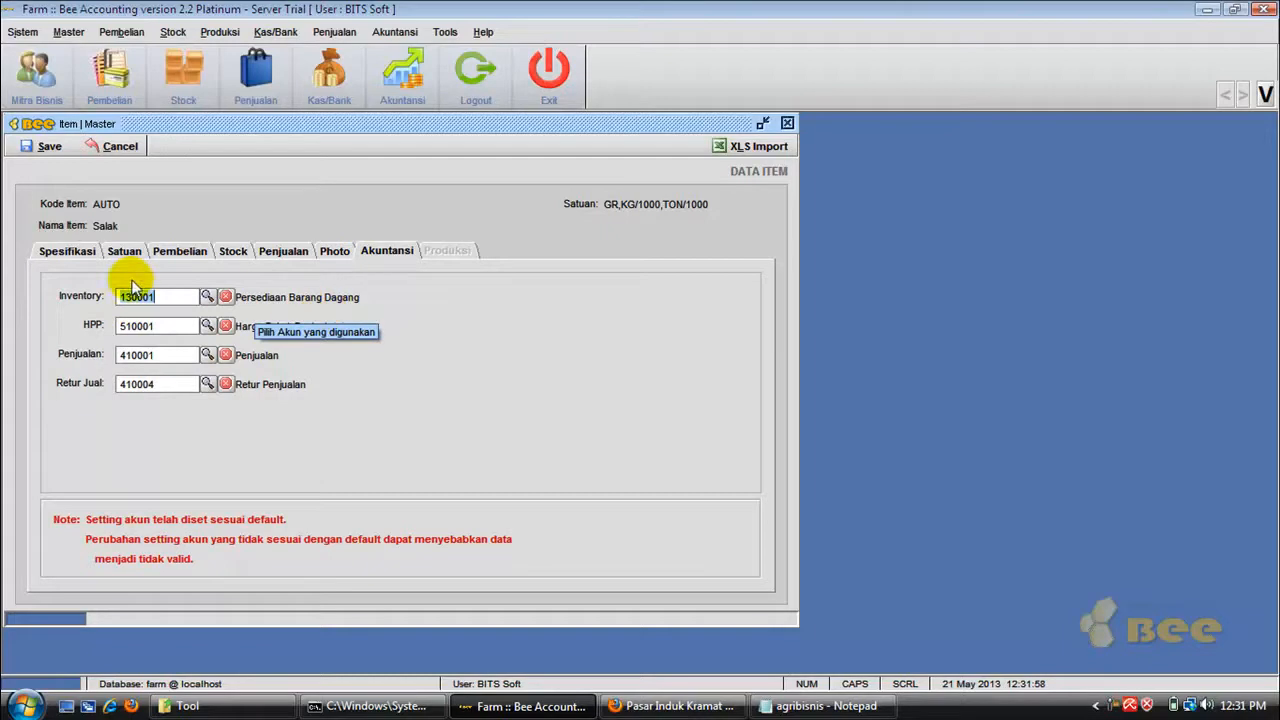
pyautogui.click(88, 258)
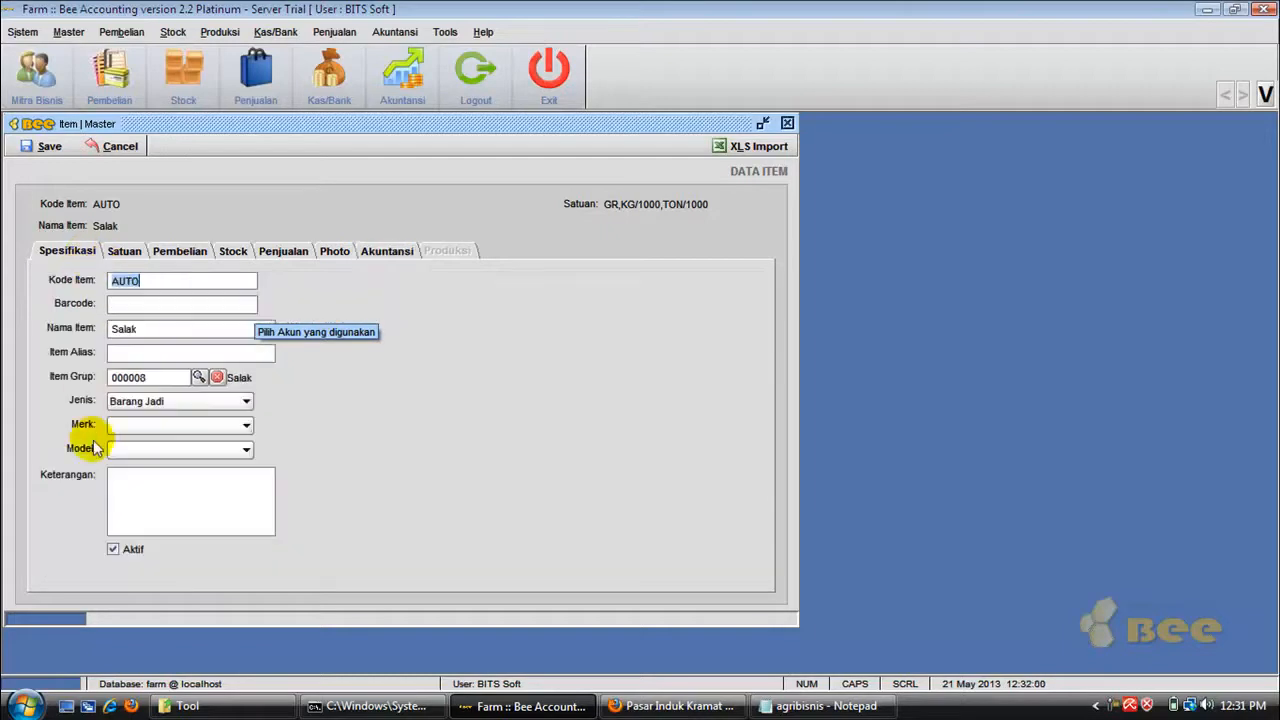
pyautogui.click(383, 250)
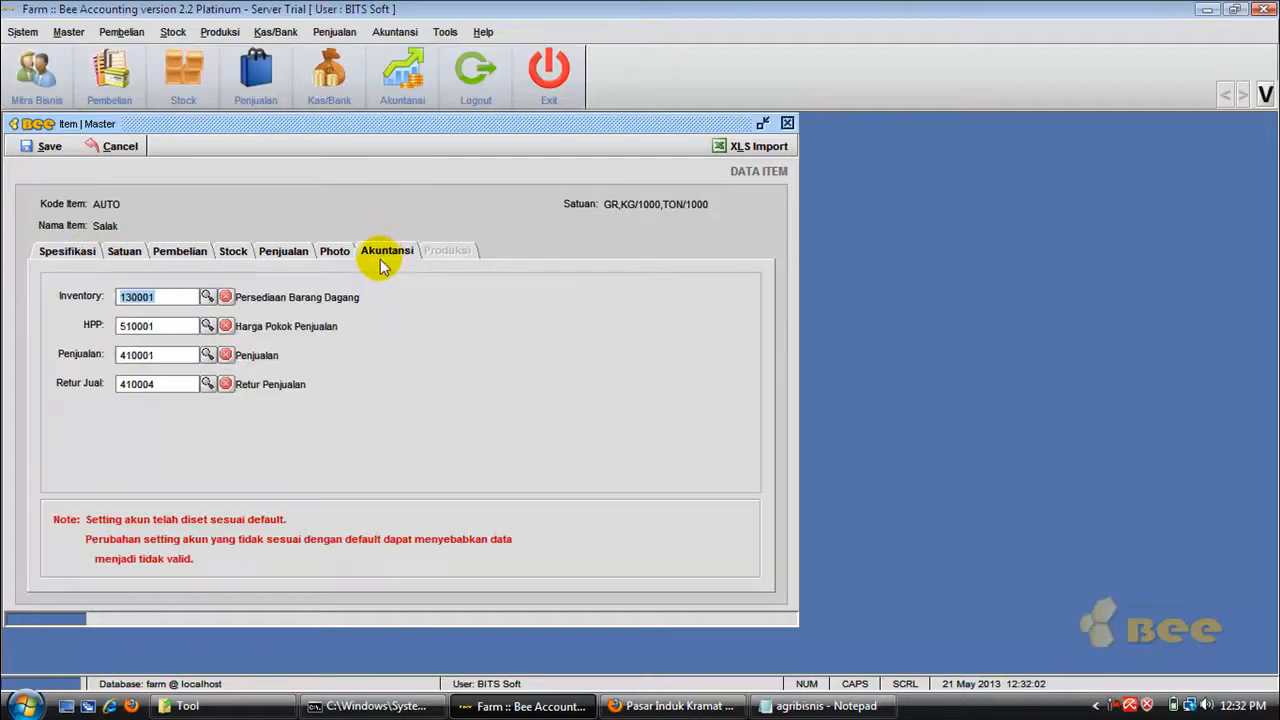
pyautogui.click(49, 147)
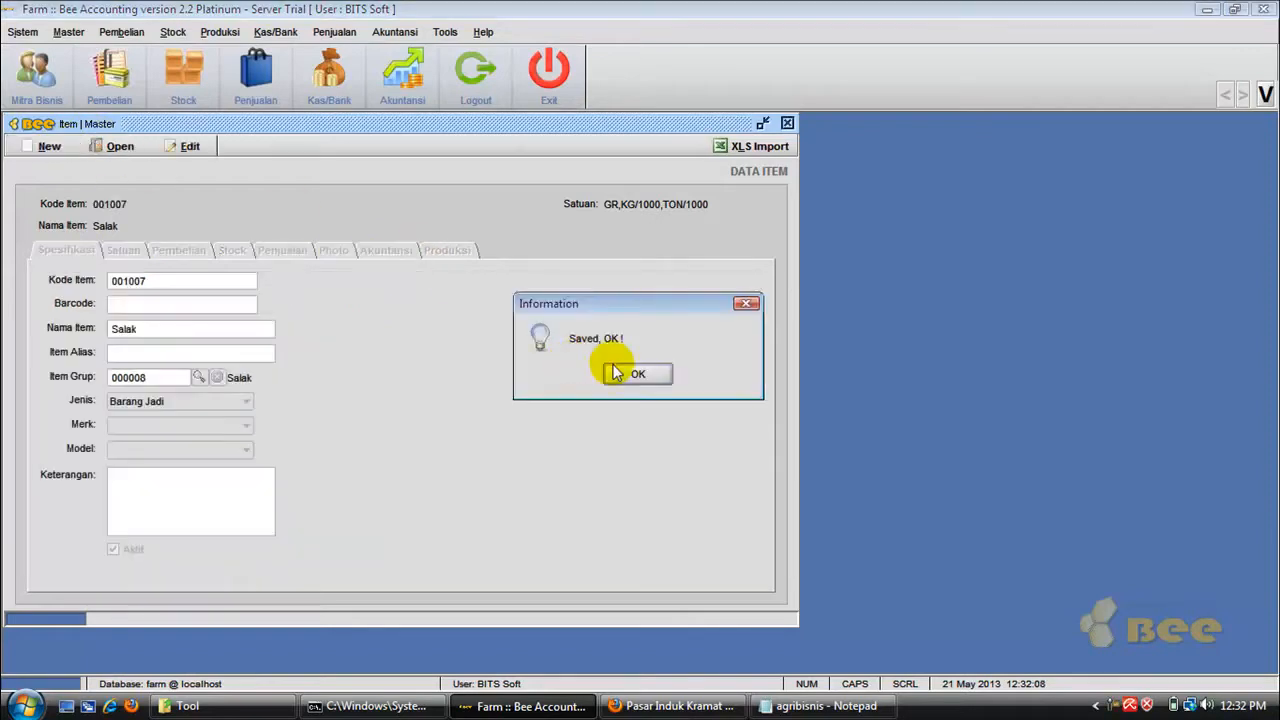
pyautogui.click(622, 375)
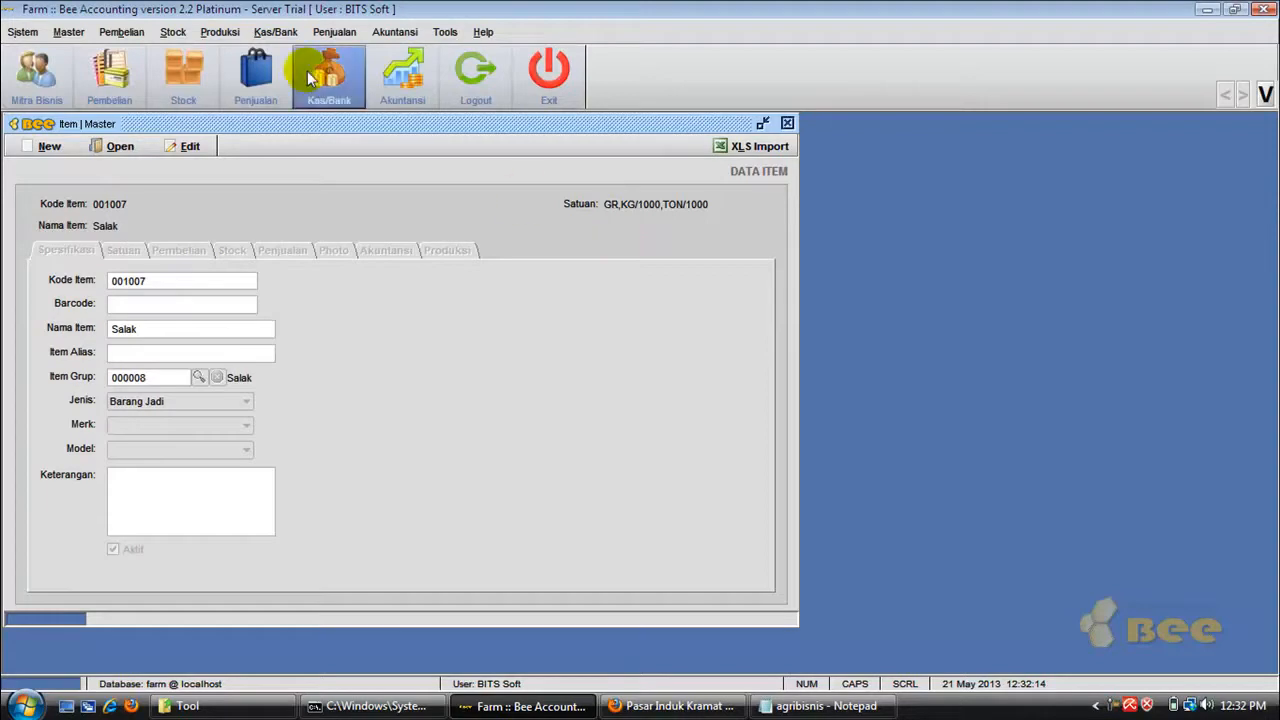
# Step: Look through the list of saved items and close it without opening another record
pyautogui.click(126, 150)
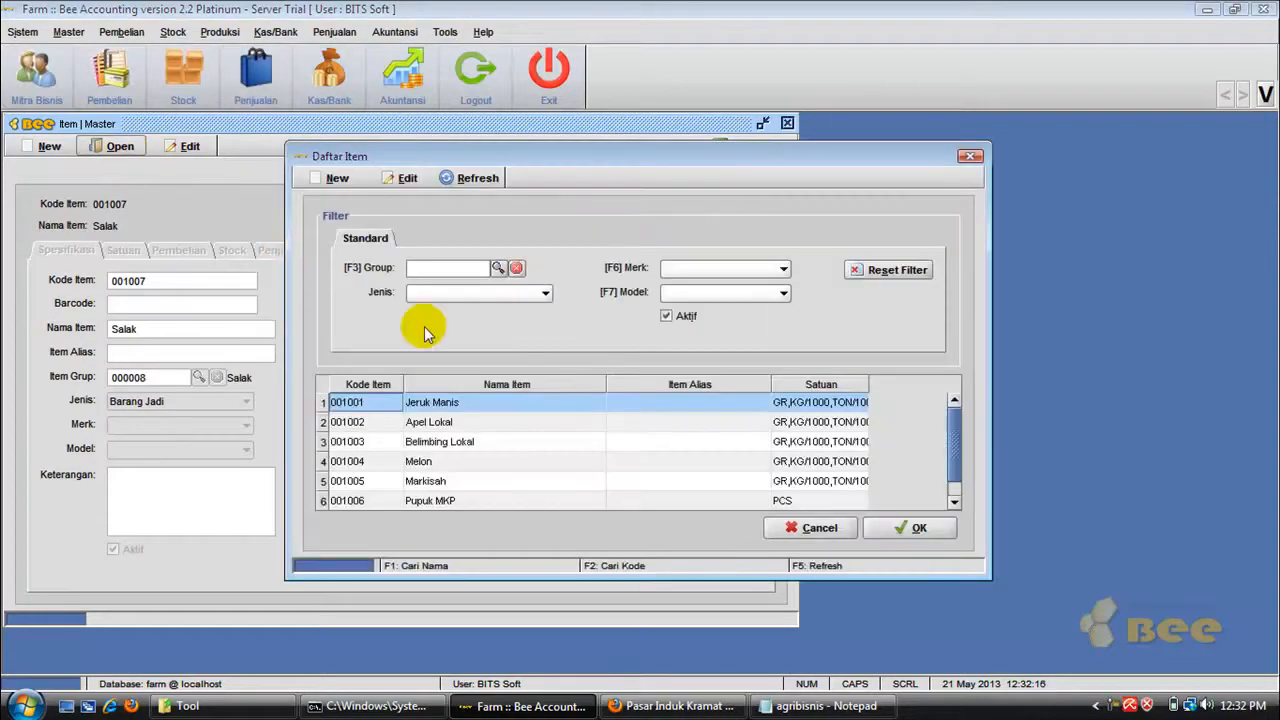
pyautogui.moveTo(952, 420)
pyautogui.mouseDown()
pyautogui.moveTo(943, 443)
pyautogui.moveTo(951, 414)
pyautogui.mouseUp()
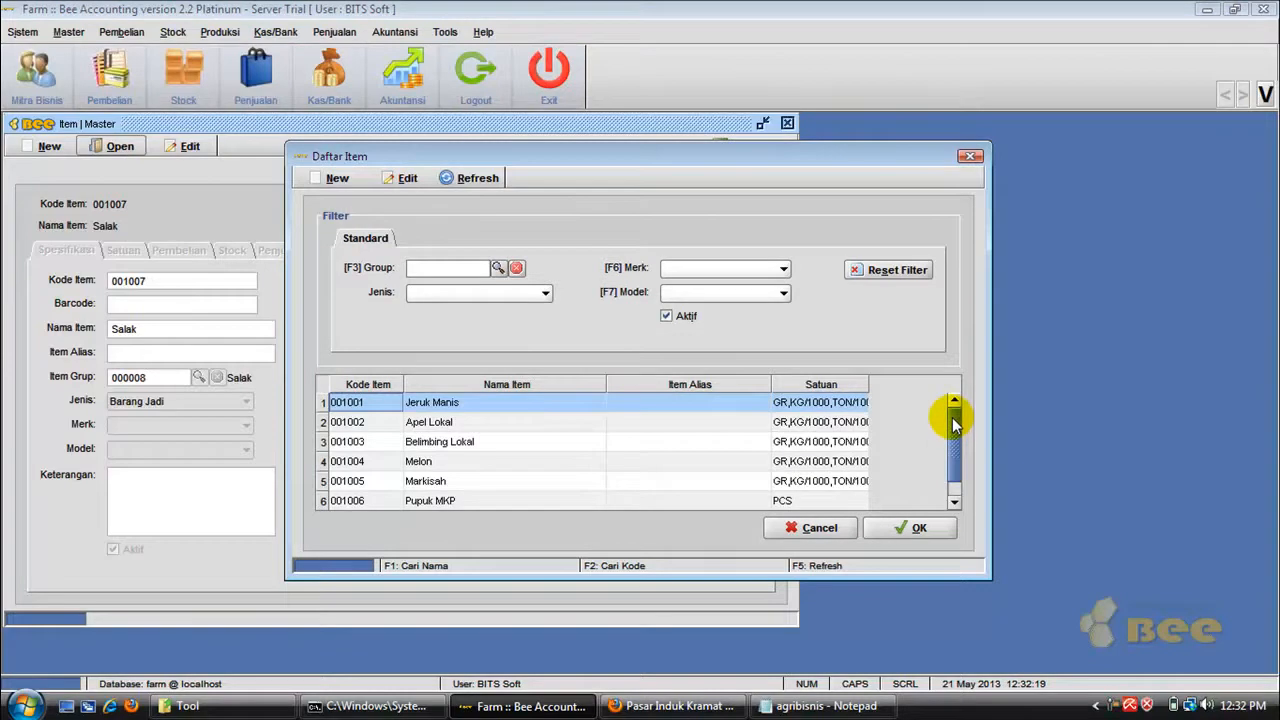
pyautogui.click(969, 156)
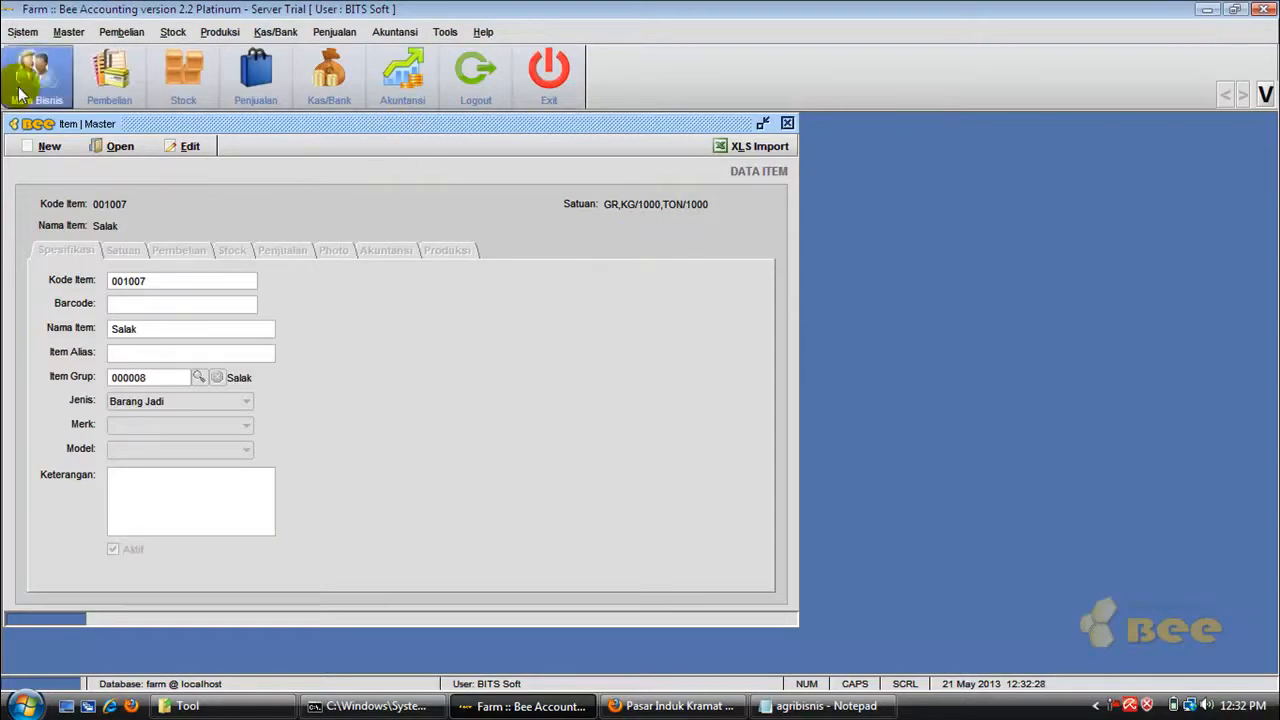
# Step: Create another item master record and enter Bibit Salak as the item name
pyautogui.click(48, 154)
pyautogui.click(153, 330)
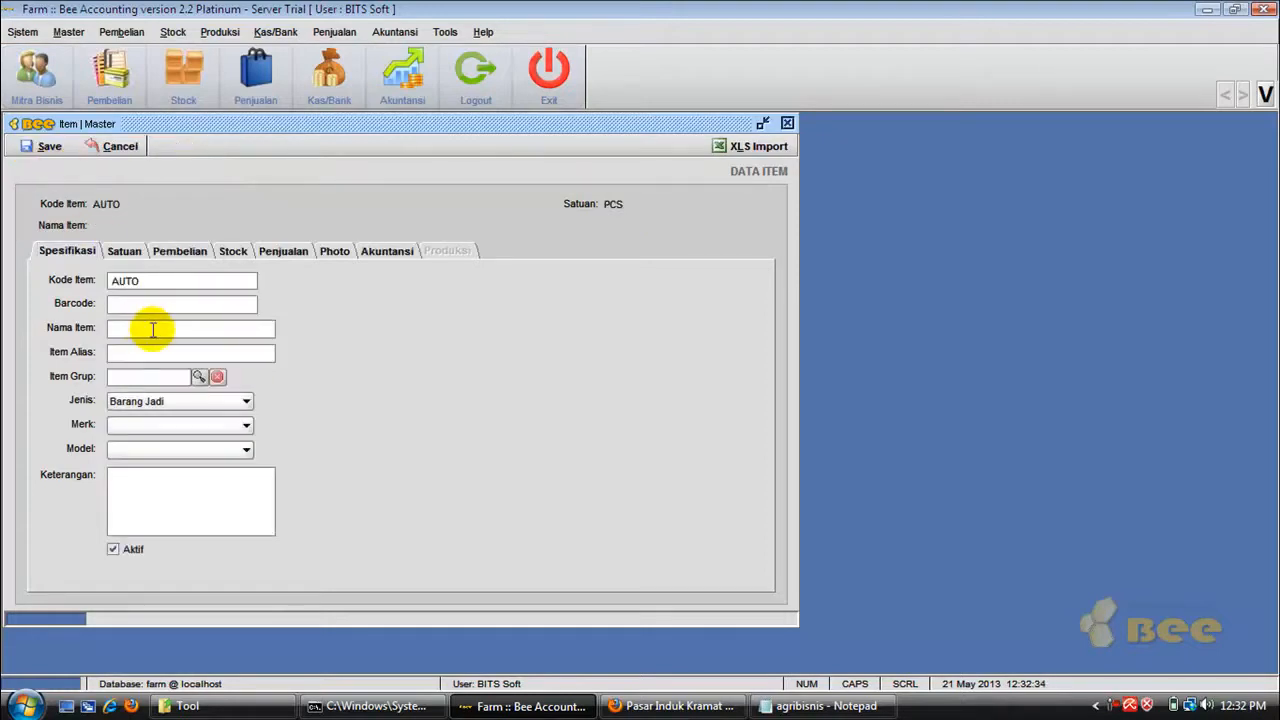
pyautogui.write('Bibit Salak')
pyautogui.press('Tab')
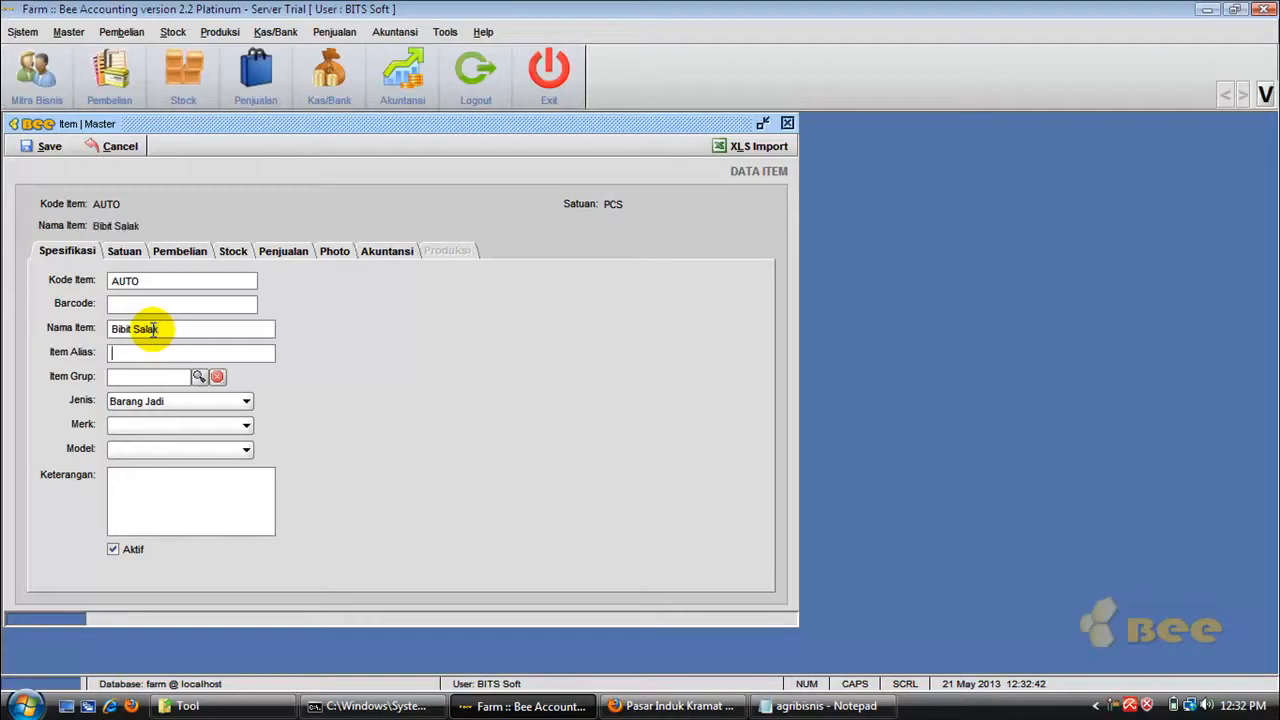
# Step: Create and save an item group named Bibit from the item's group list, and close the group master
pyautogui.click(199, 378)
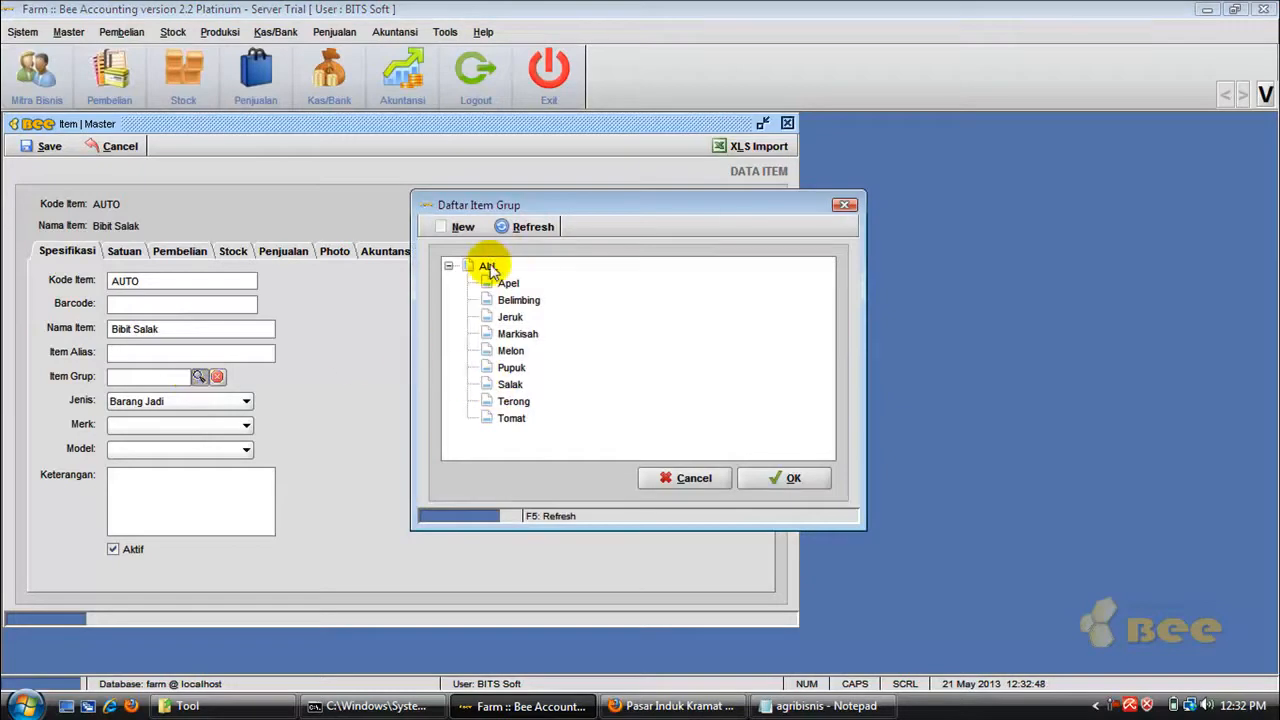
pyautogui.click(468, 236)
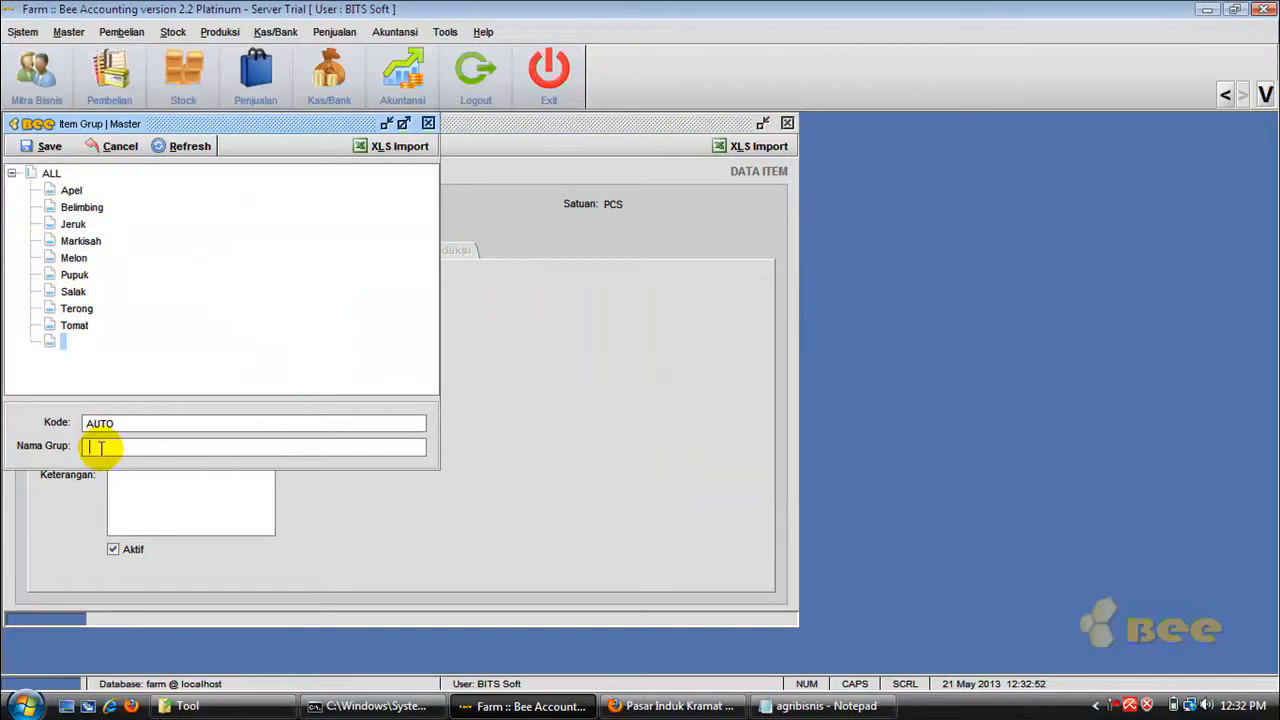
pyautogui.write('Bibit')
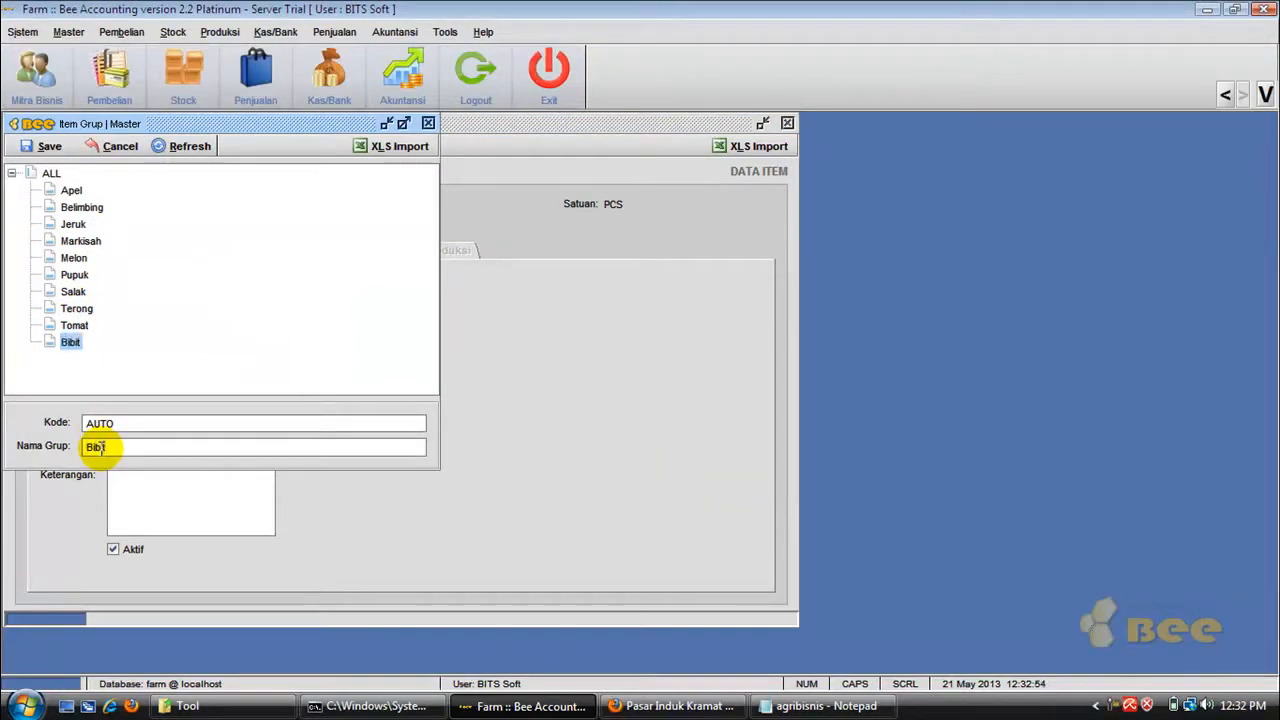
pyautogui.click(50, 148)
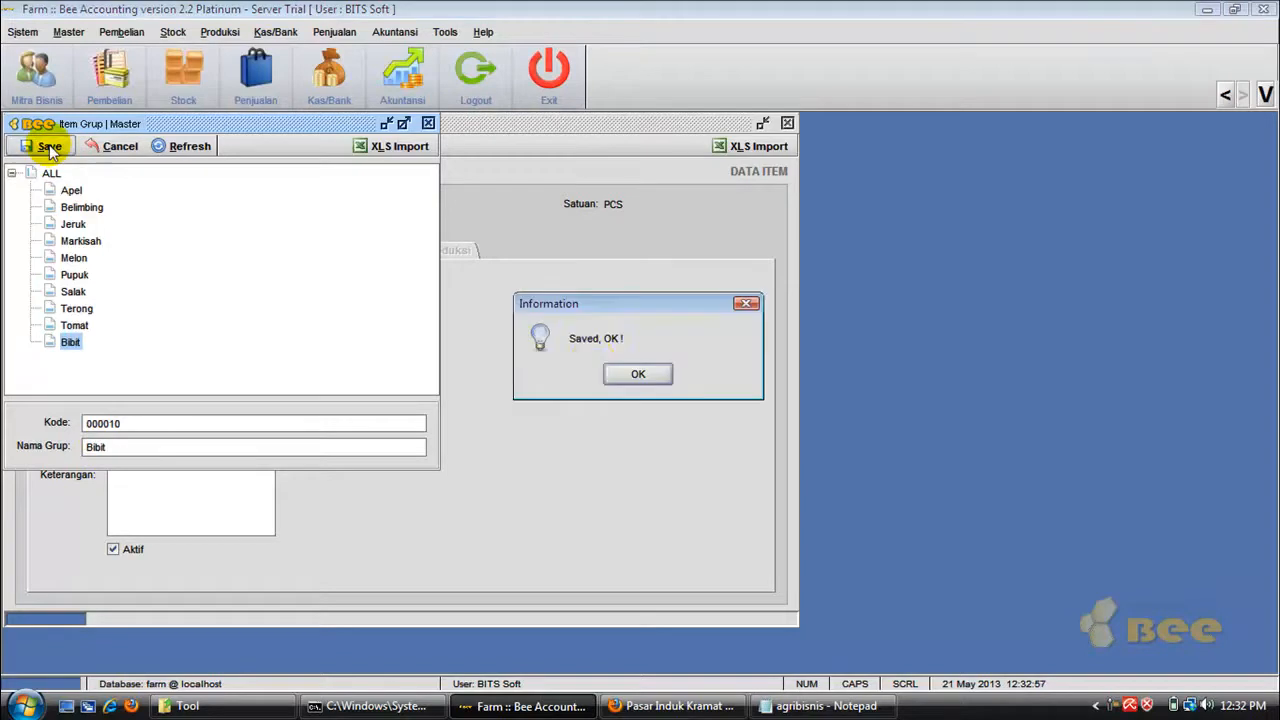
pyautogui.click(622, 375)
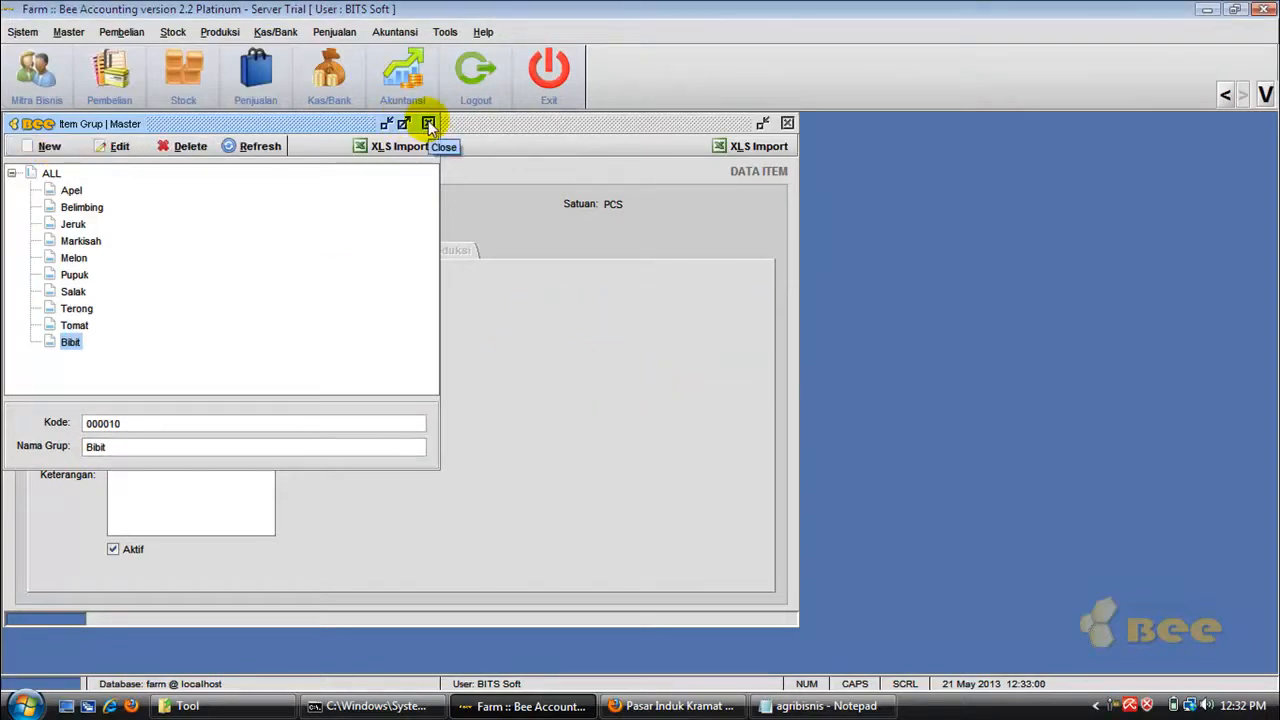
pyautogui.click(429, 124)
# Step: Assign the Bibit group to the Bibit Salak item and set its Jenis to Jasa
pyautogui.click(199, 376)
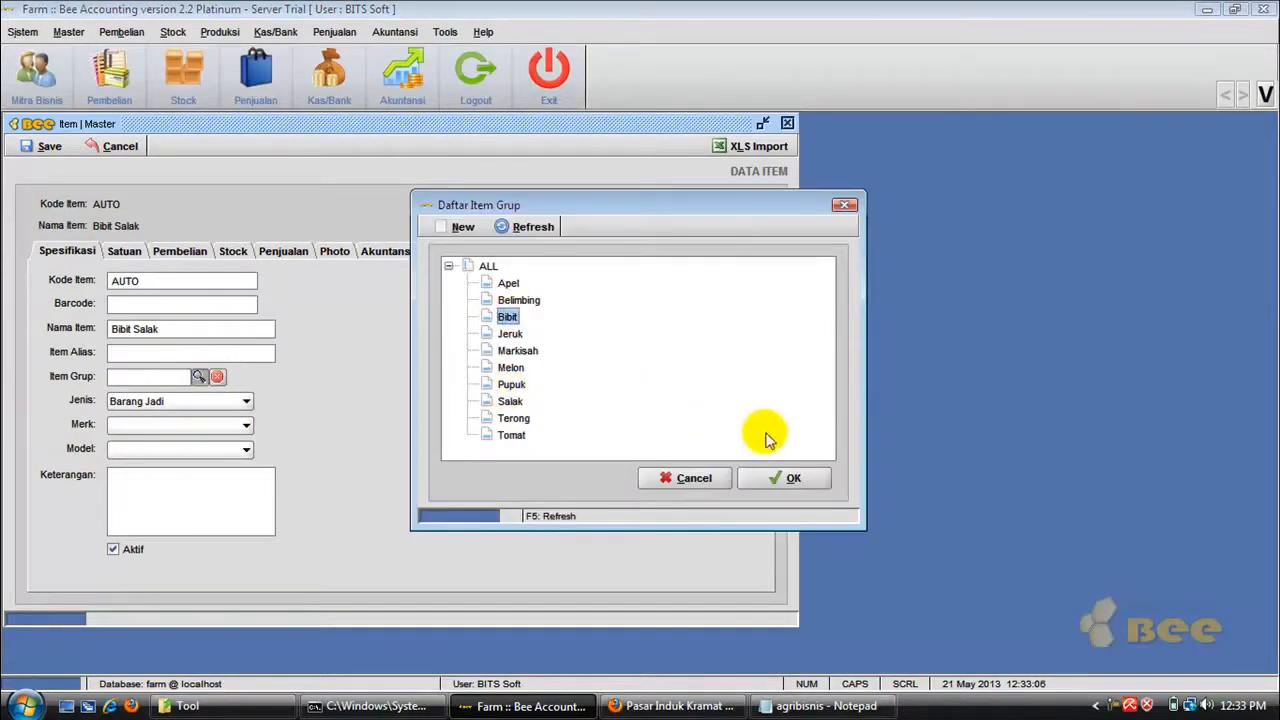
pyautogui.click(789, 479)
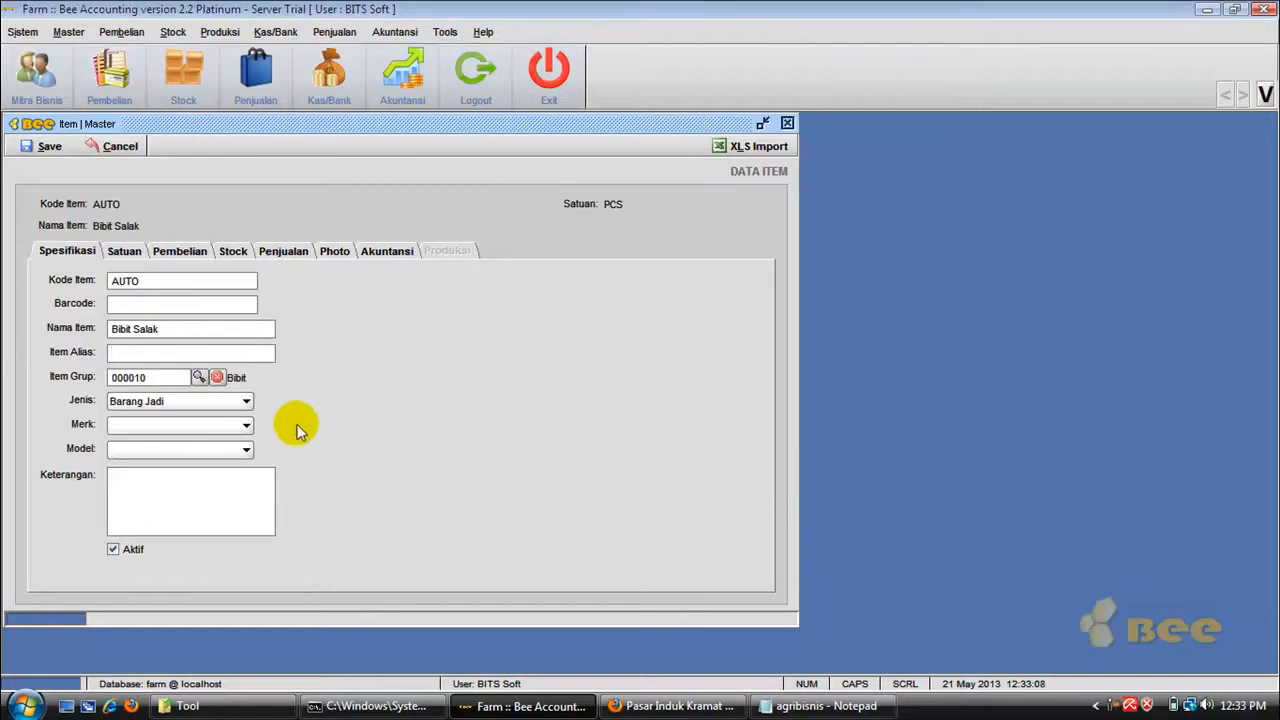
pyautogui.click(222, 403)
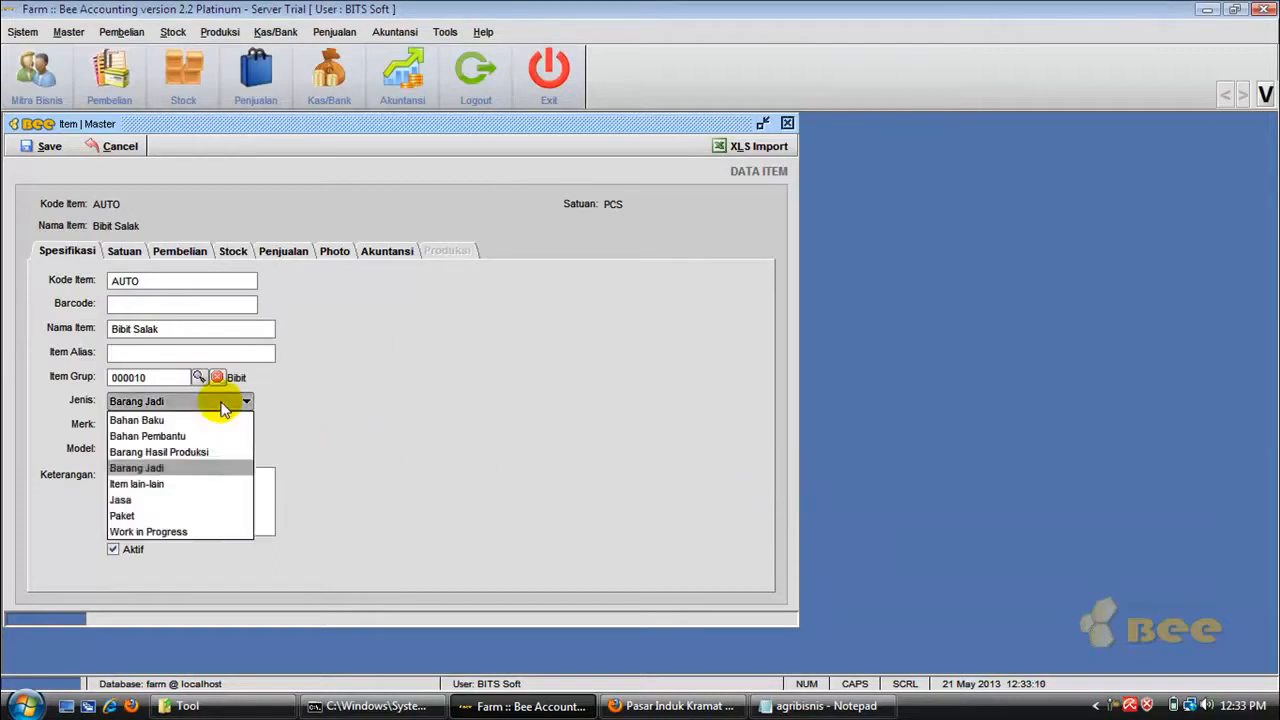
pyautogui.click(195, 500)
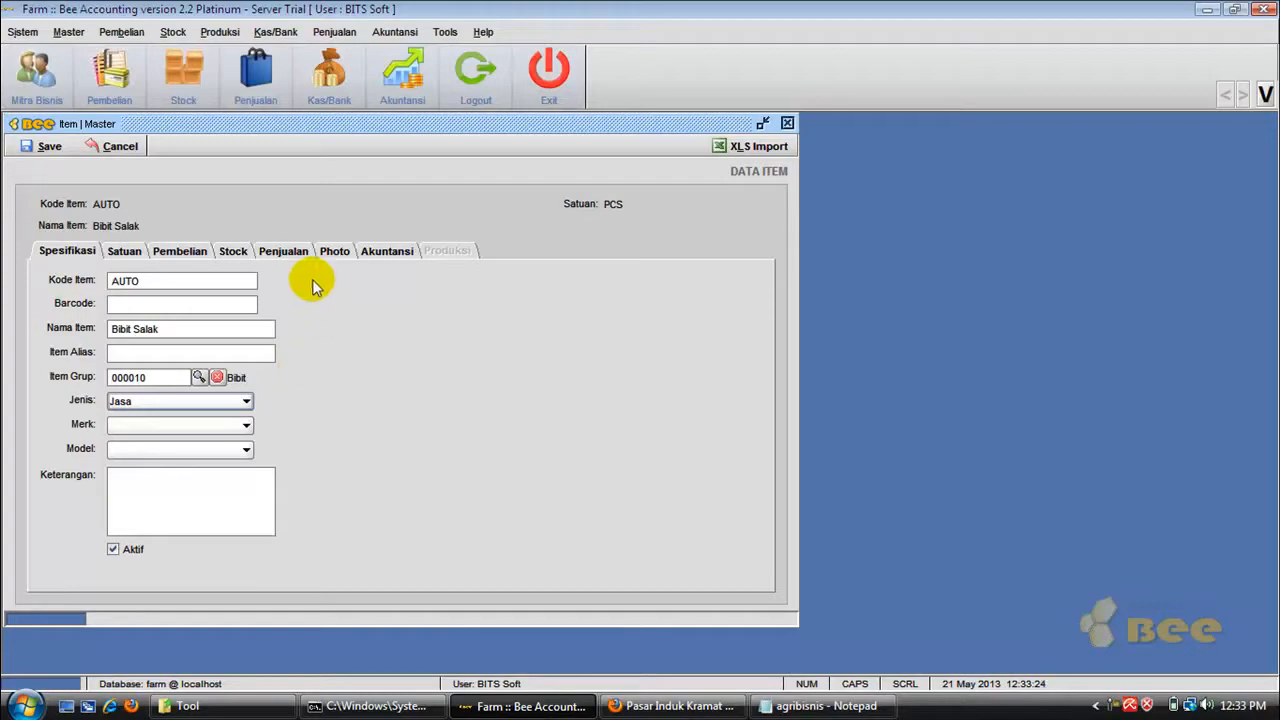
# Step: Set the item's Biaya account to 510009 Biaya Bibit and confirm the account change
pyautogui.click(386, 251)
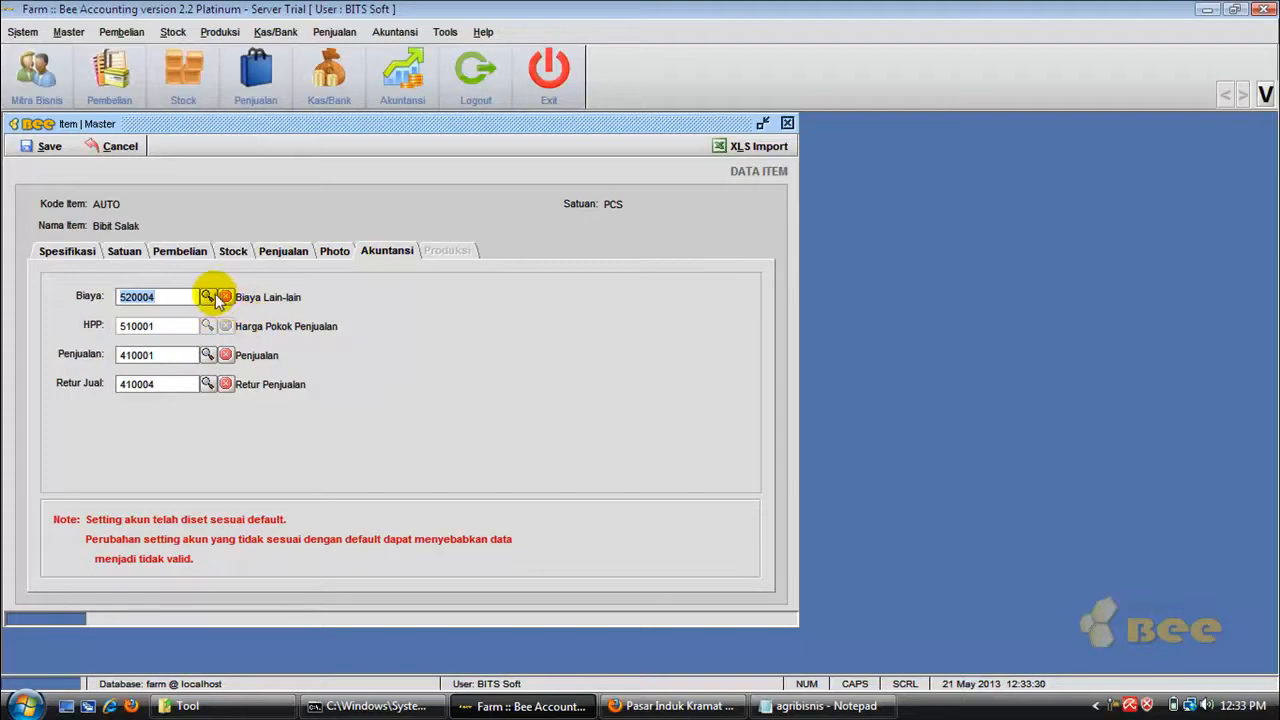
pyautogui.click(207, 297)
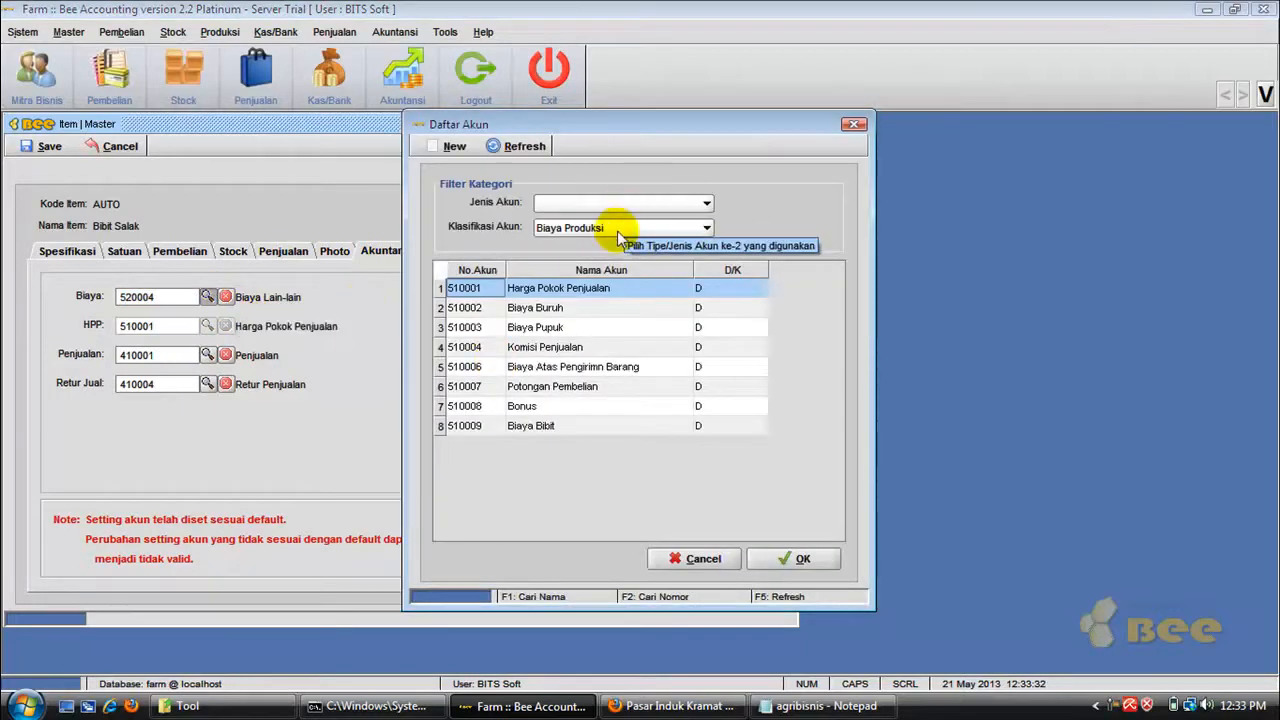
pyautogui.click(540, 428)
pyautogui.click(804, 560)
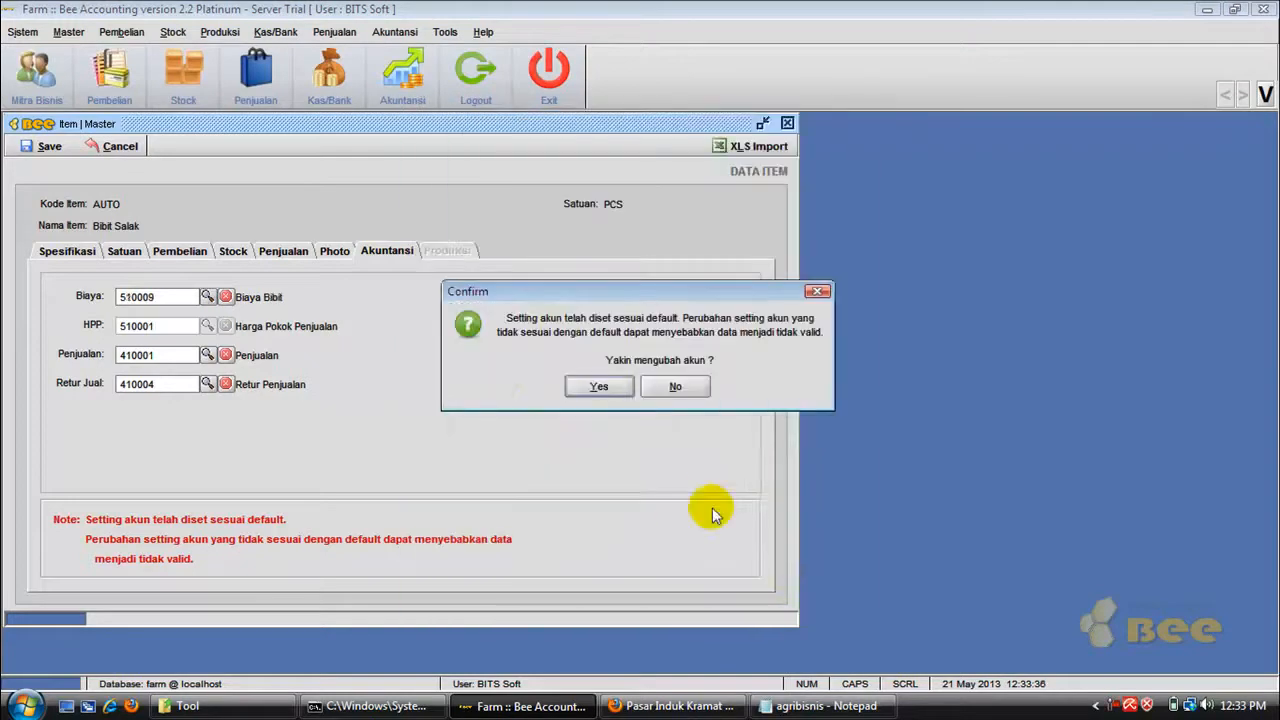
pyautogui.click(599, 387)
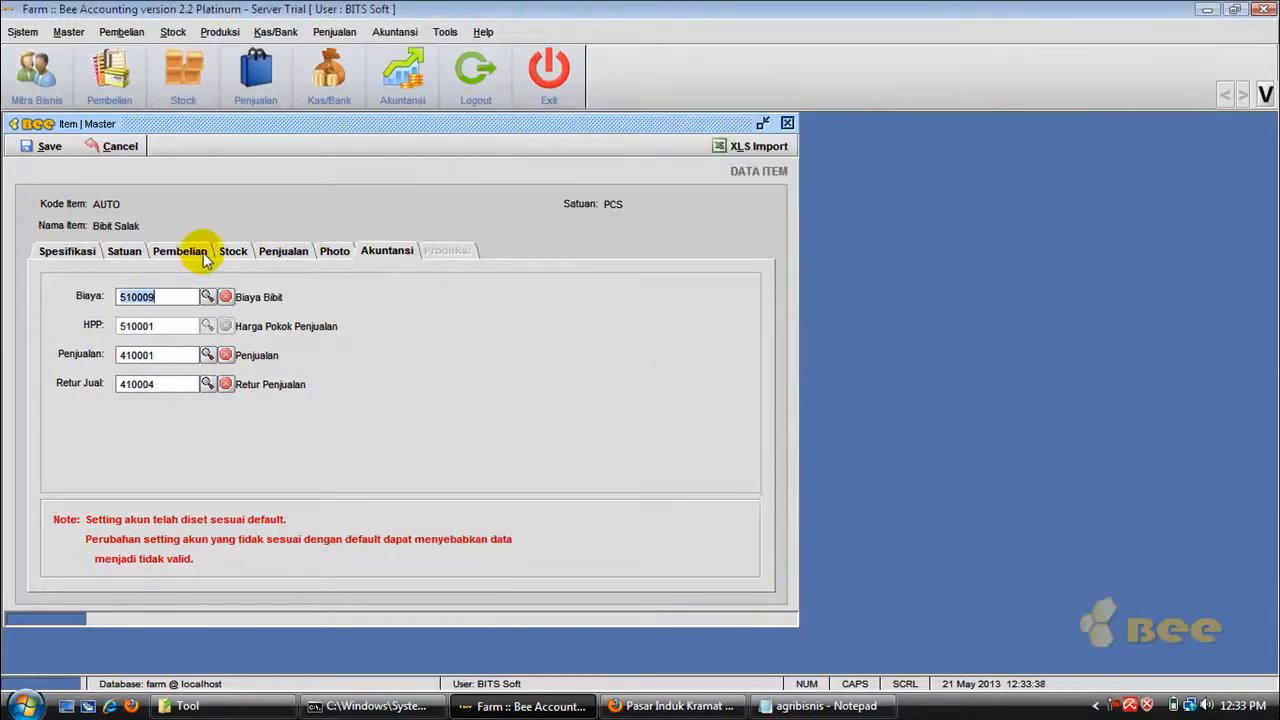
# Step: Set the item's first unit to GR and second unit to KG containing 1000 GR, and save the item
pyautogui.click(125, 251)
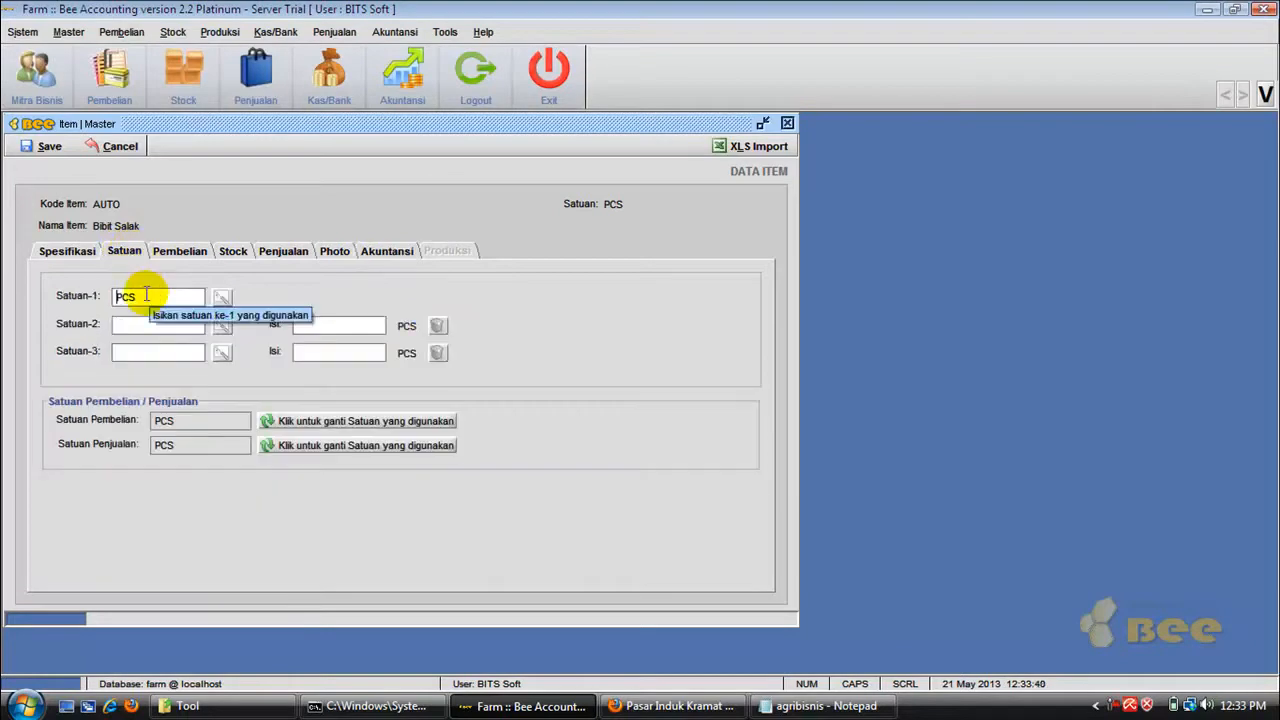
pyautogui.write('GR')
pyautogui.press('Tab')
pyautogui.write('KG')
pyautogui.press('Tab')
pyautogui.write('1000')
pyautogui.press('Tab')
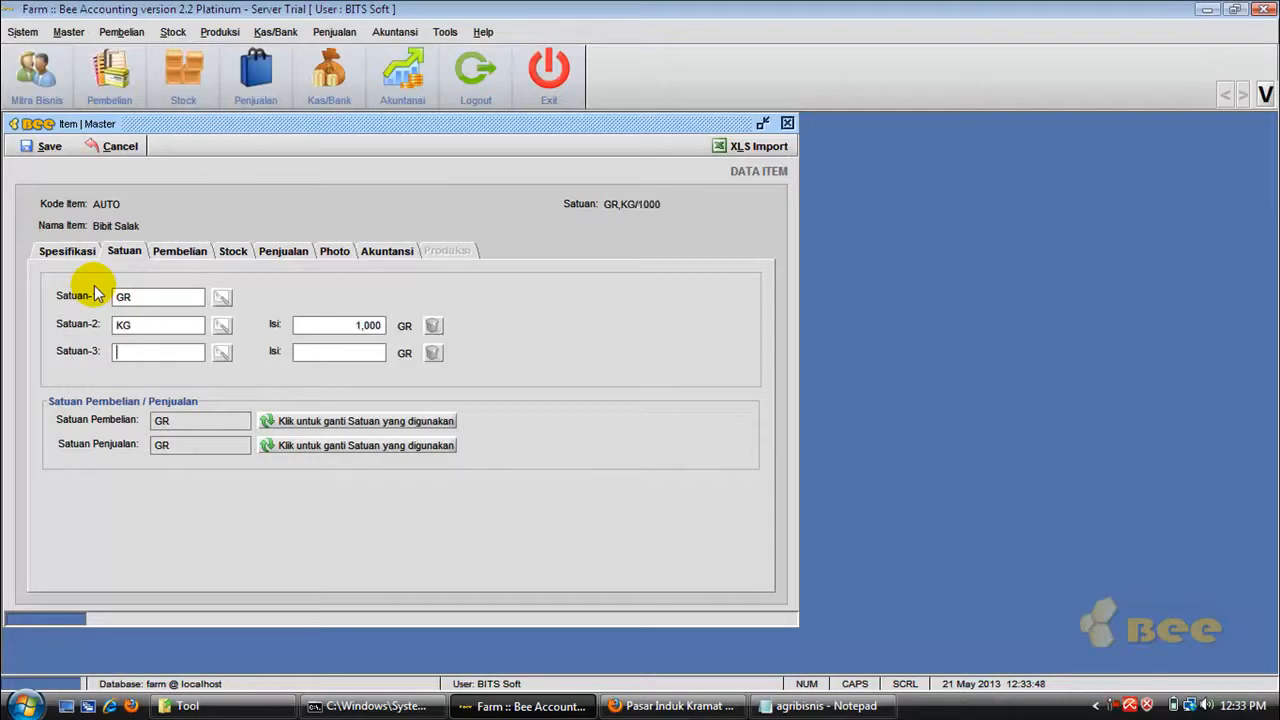
pyautogui.click(50, 147)
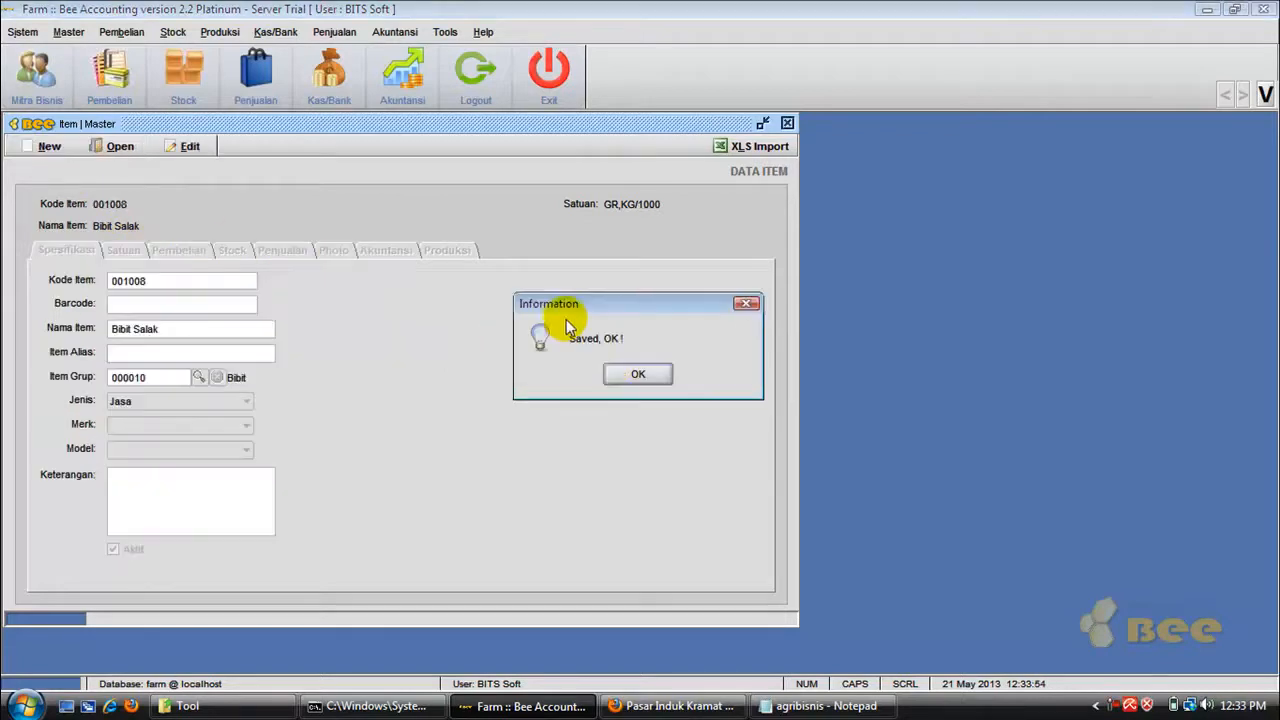
pyautogui.click(627, 372)
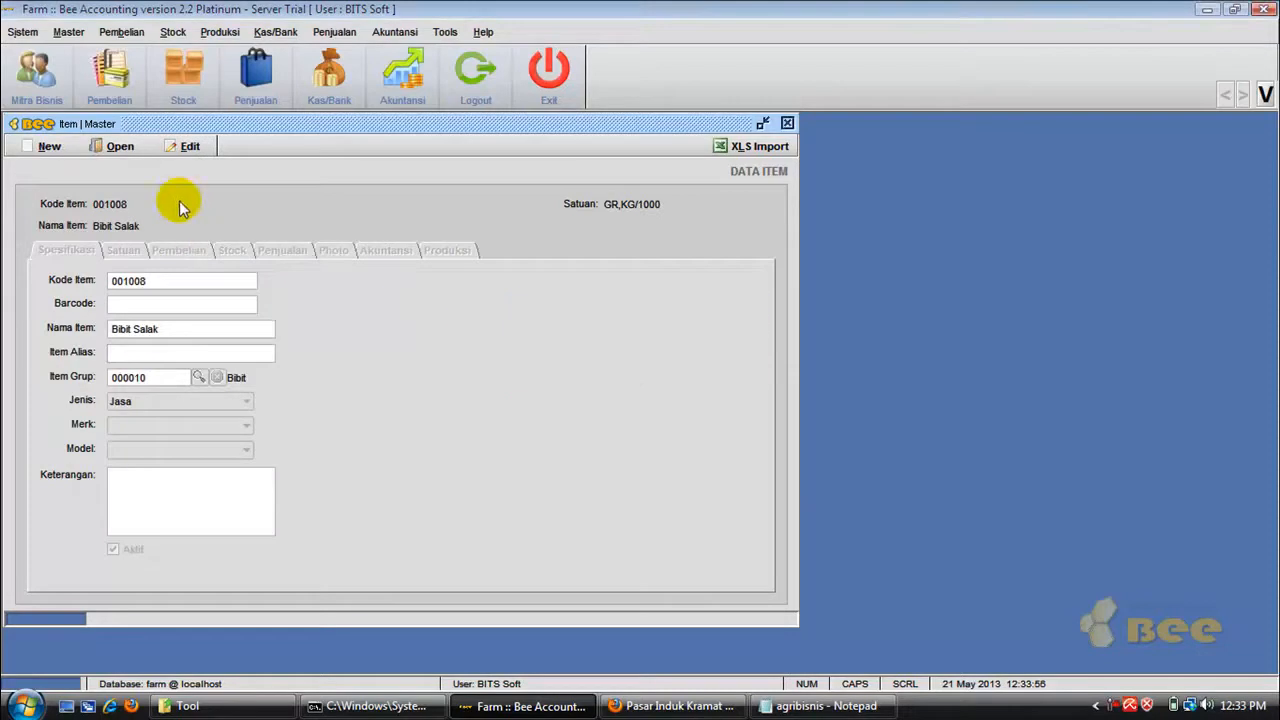
# Step: Edit Bibit Salak to use KG as both purchase and sales unit, save it and close the item master
pyautogui.click(189, 147)
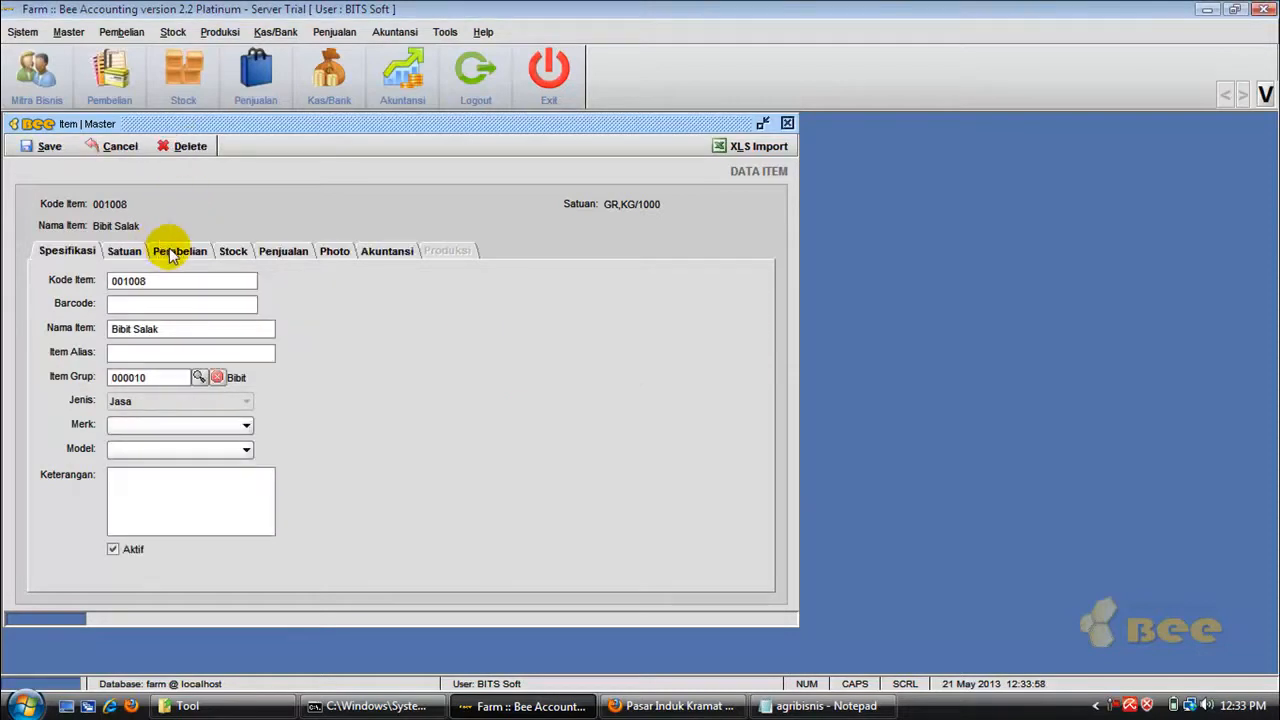
pyautogui.click(168, 250)
pyautogui.click(120, 251)
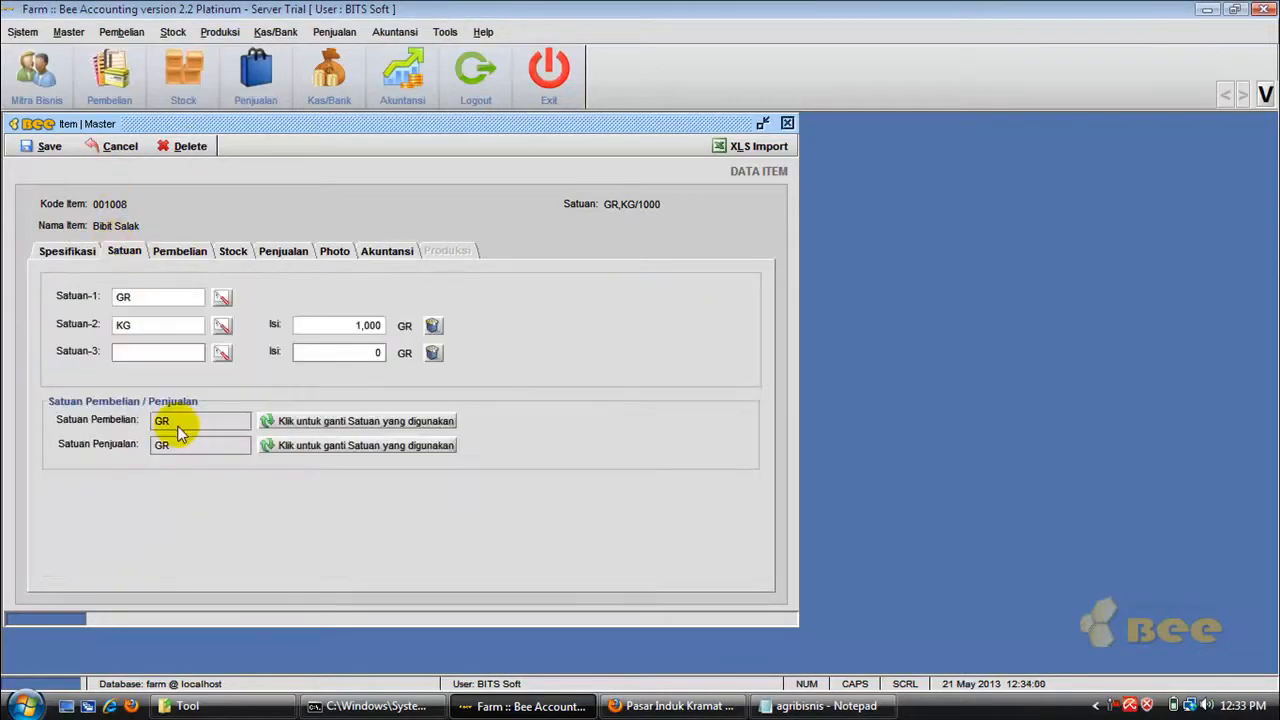
pyautogui.click(278, 424)
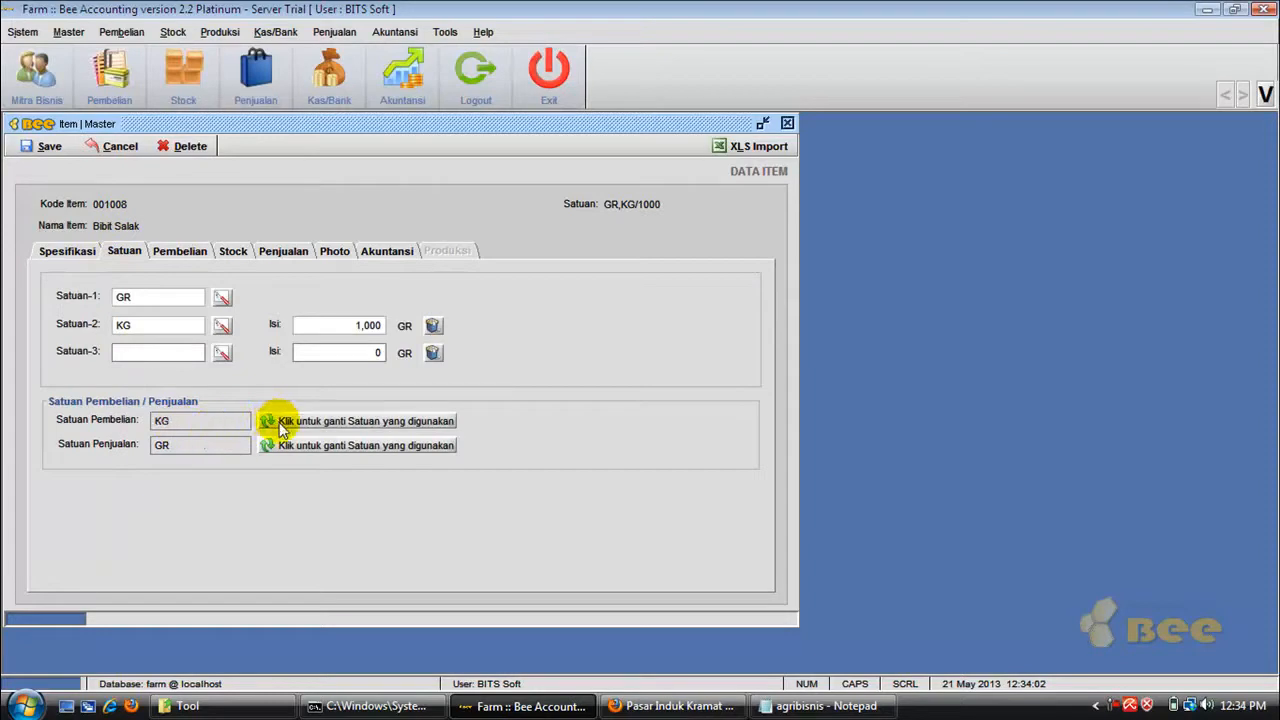
pyautogui.click(295, 445)
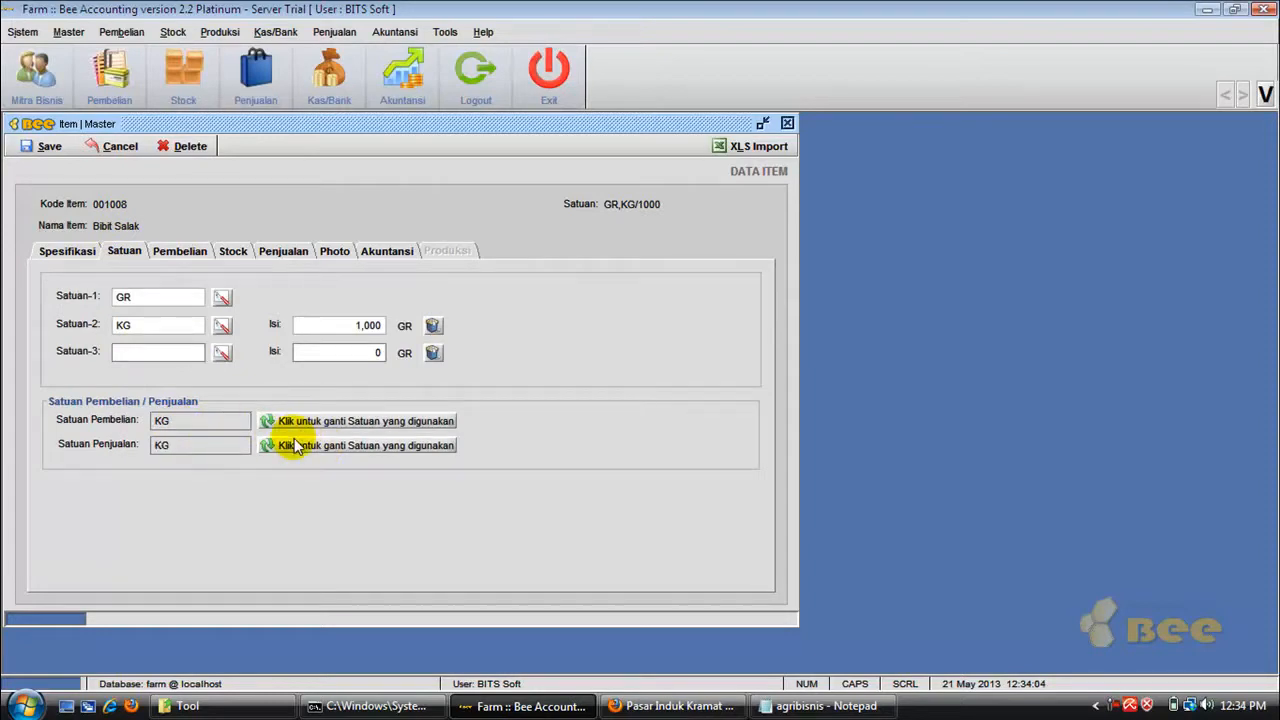
pyautogui.click(42, 146)
pyautogui.click(638, 376)
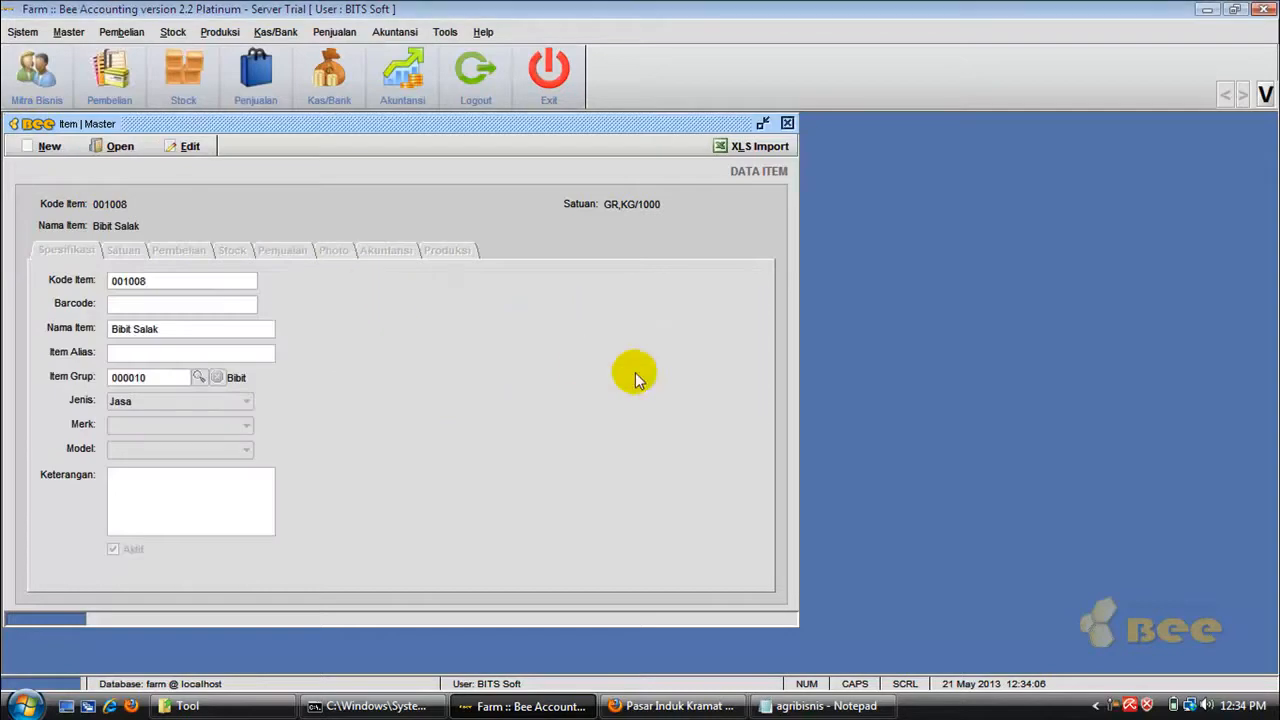
pyautogui.click(787, 123)
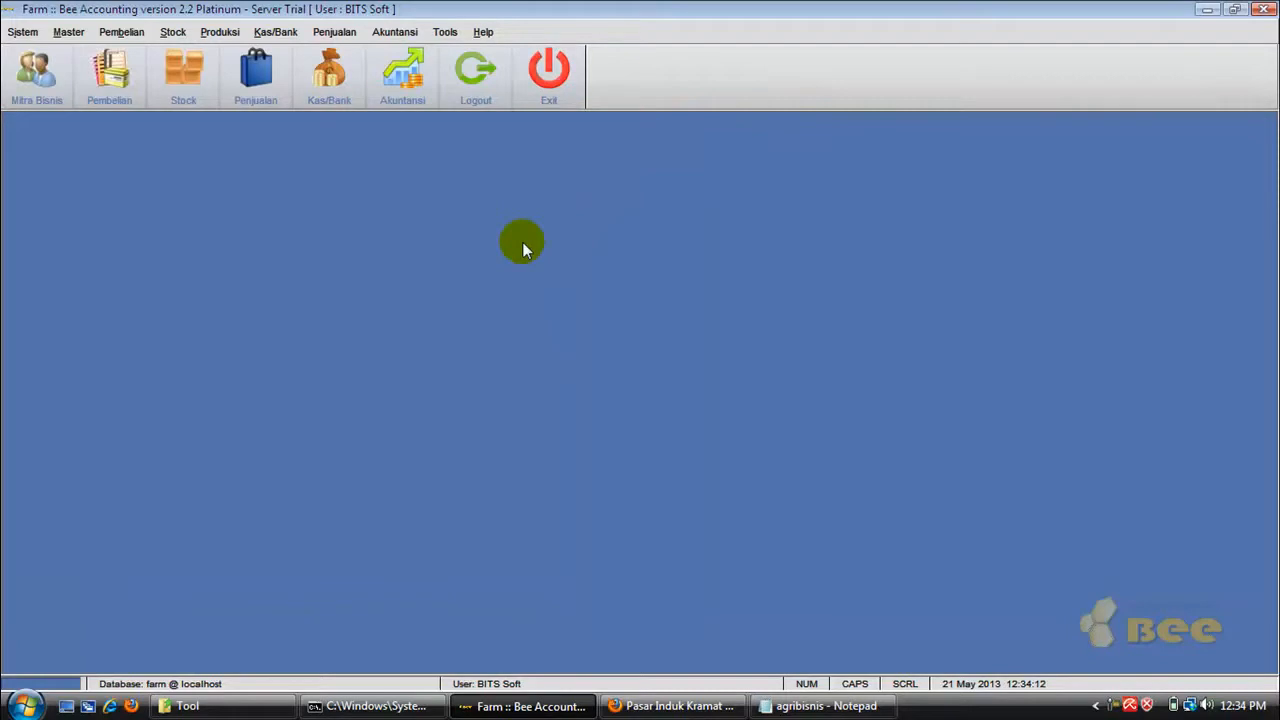
# Step: Open the Mitra Bisnis master form for business partner records
pyautogui.click(70, 36)
pyautogui.moveTo(155, 61)
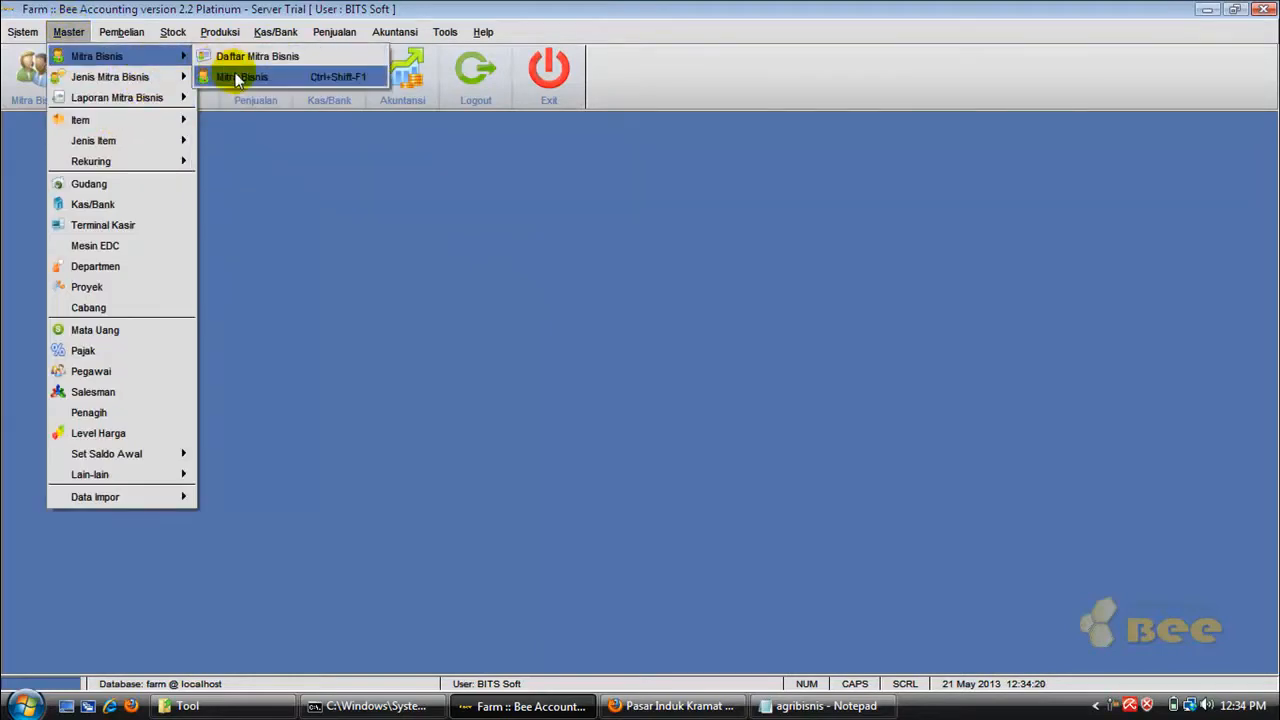
pyautogui.click(237, 79)
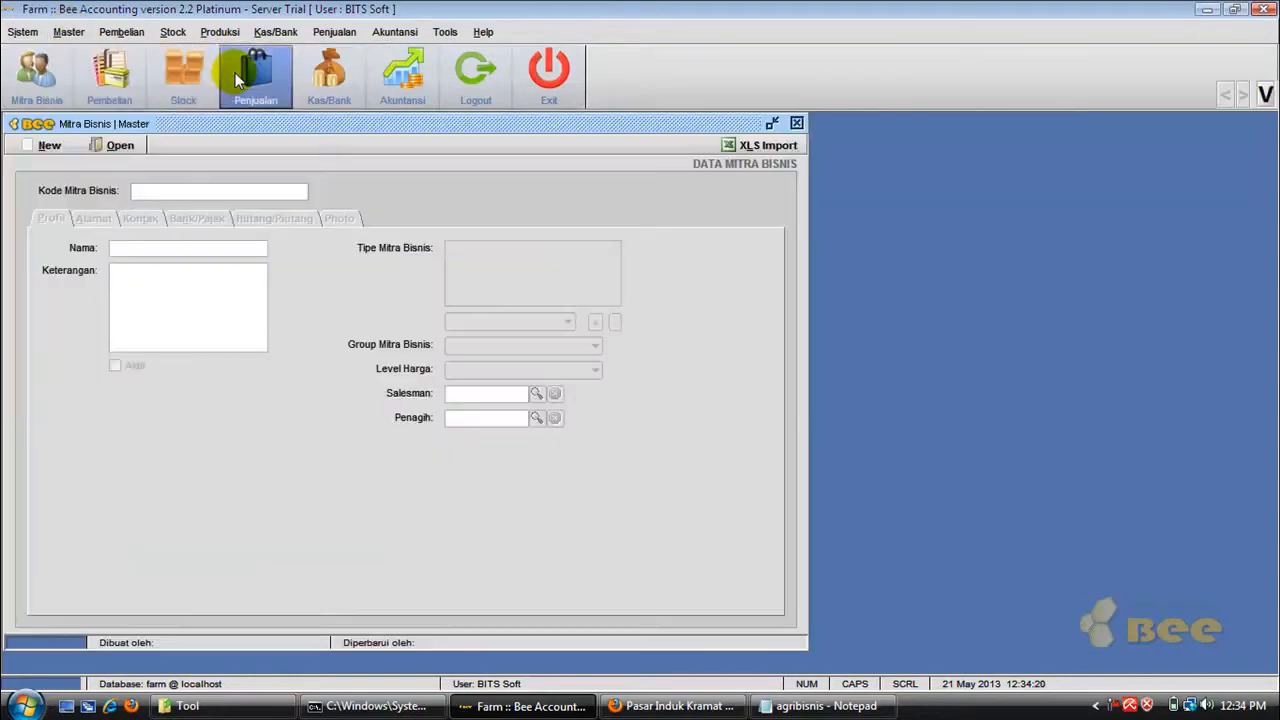
pyautogui.click(70, 32)
pyautogui.moveTo(218, 46)
pyautogui.moveTo(66, 30)
pyautogui.moveTo(186, 62)
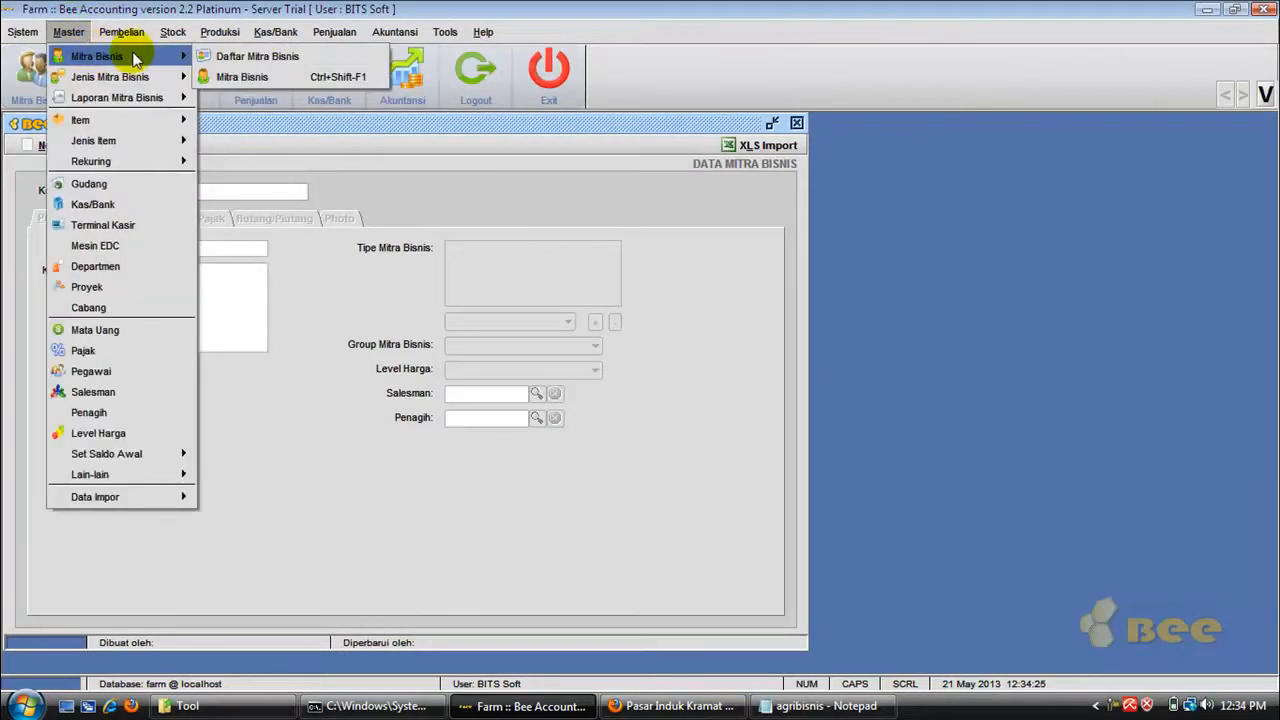
pyautogui.click(209, 83)
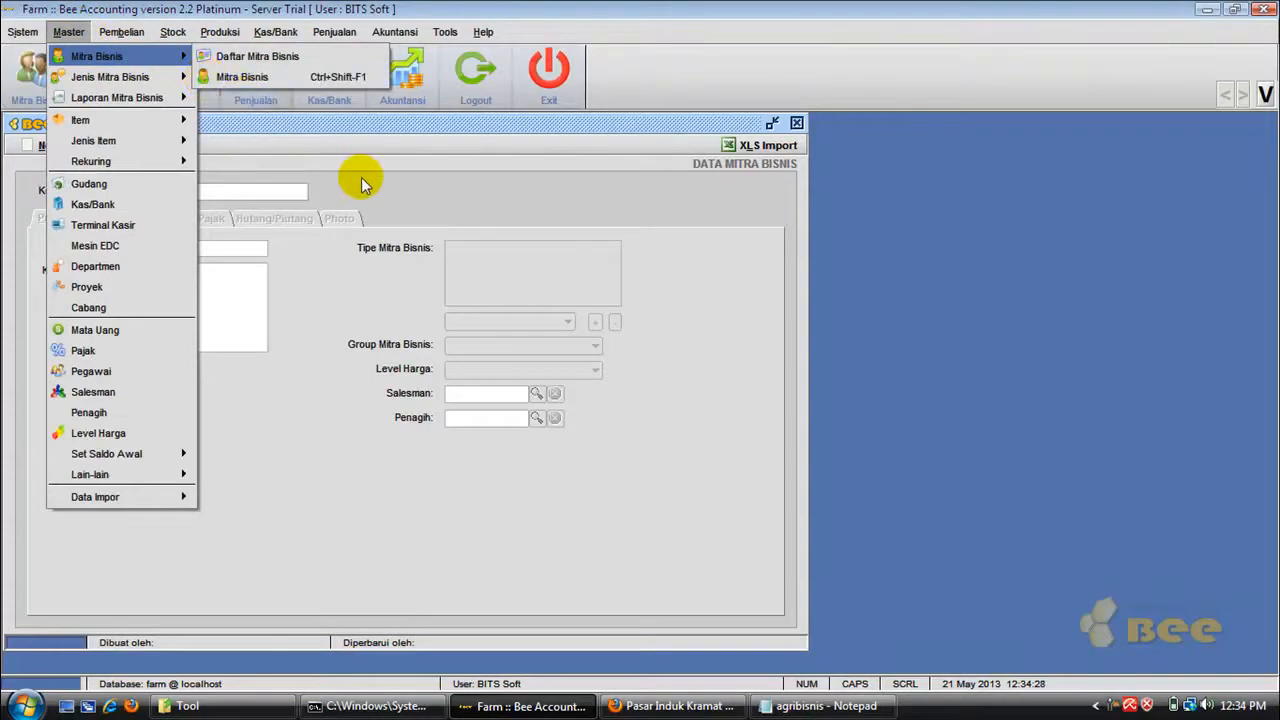
# Step: Create a business partner as a customer named PT. Jaya Cemerlang and set its Level Harga to Grosir
pyautogui.click(50, 146)
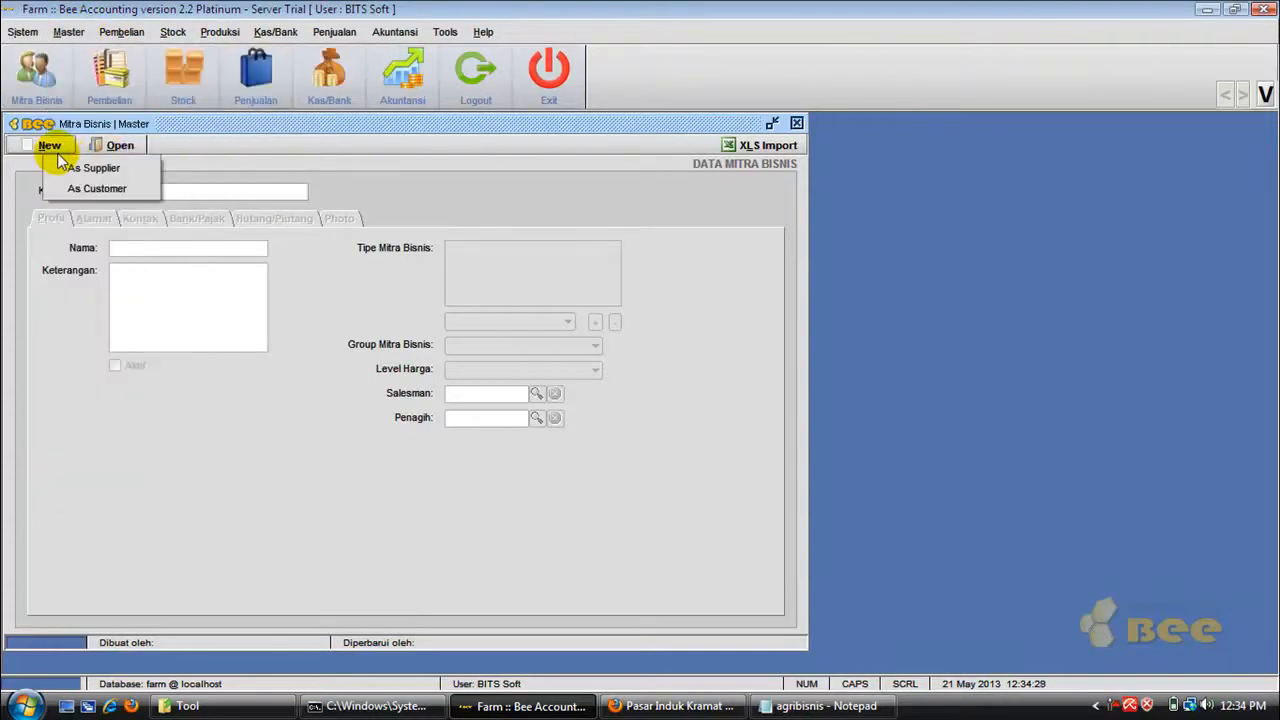
pyautogui.click(140, 190)
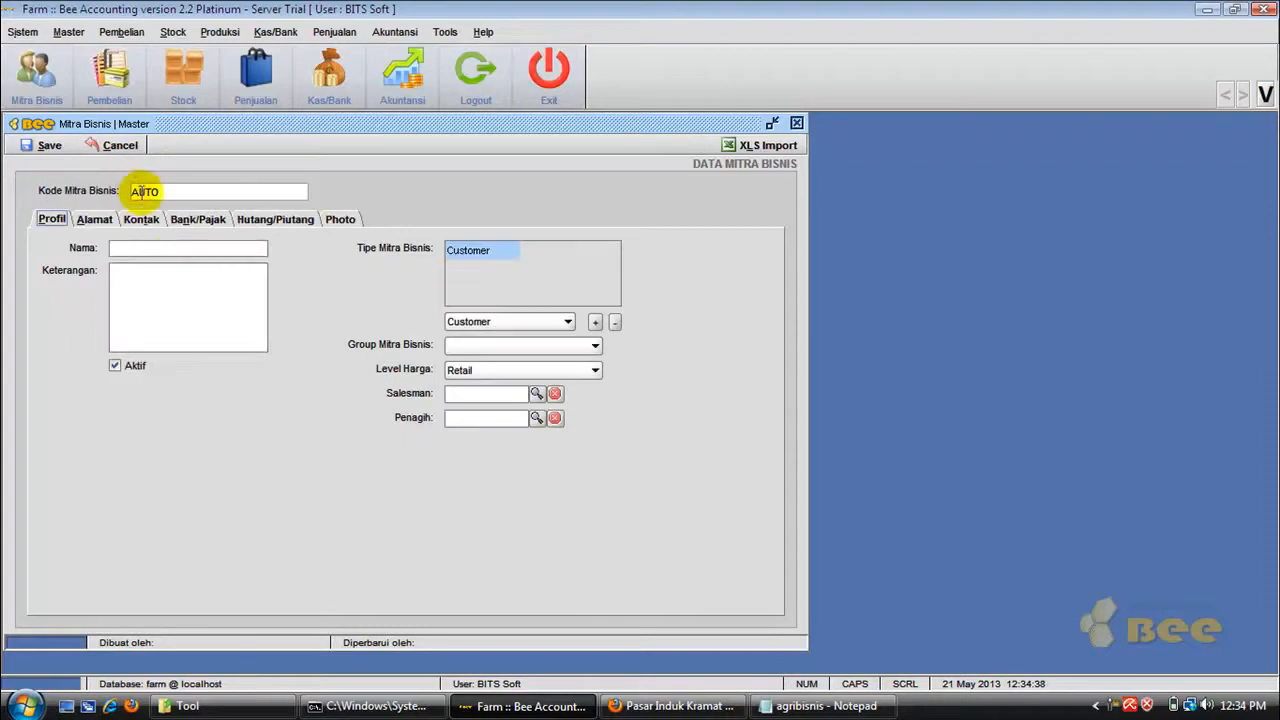
pyautogui.click(152, 250)
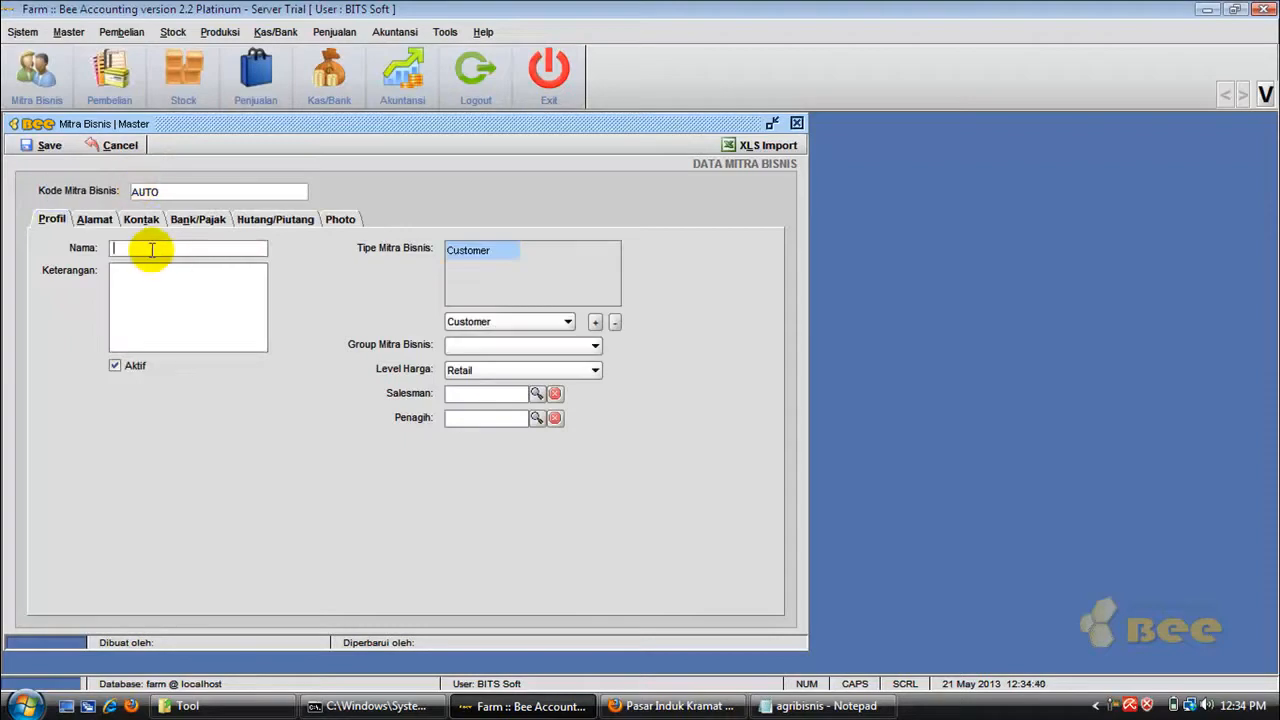
pyautogui.write('PT')
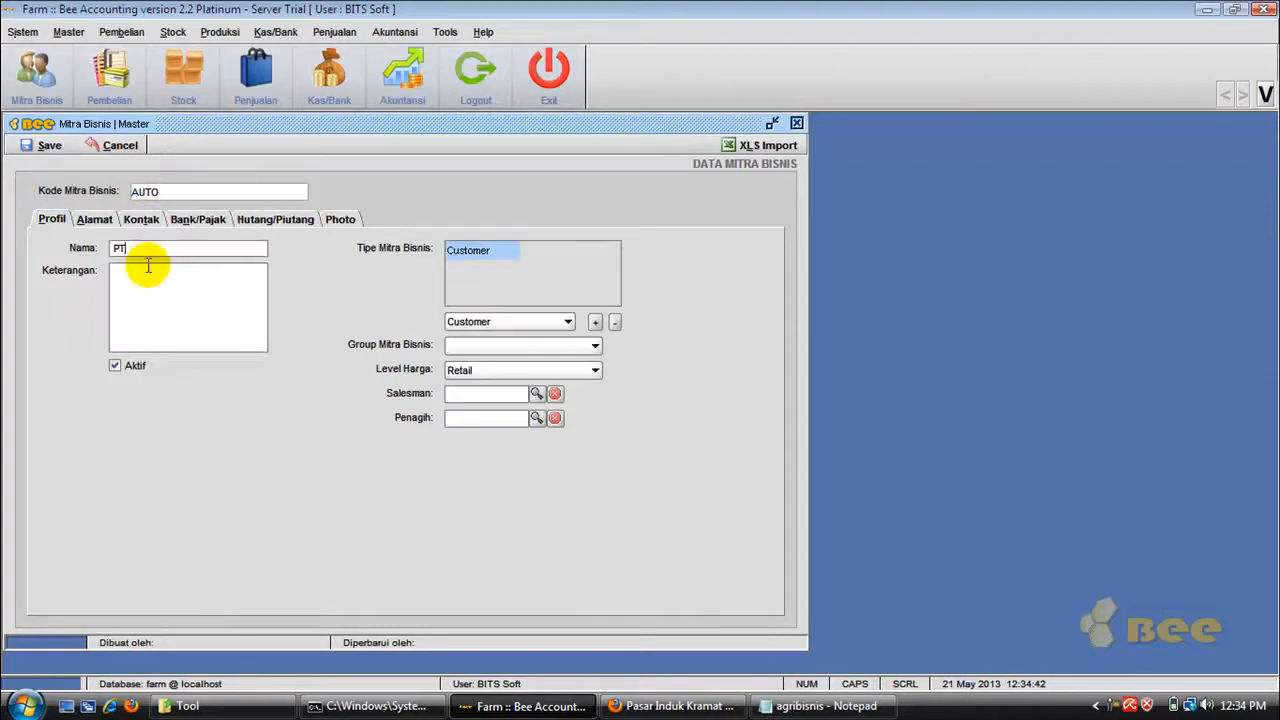
pyautogui.write('. Ja')
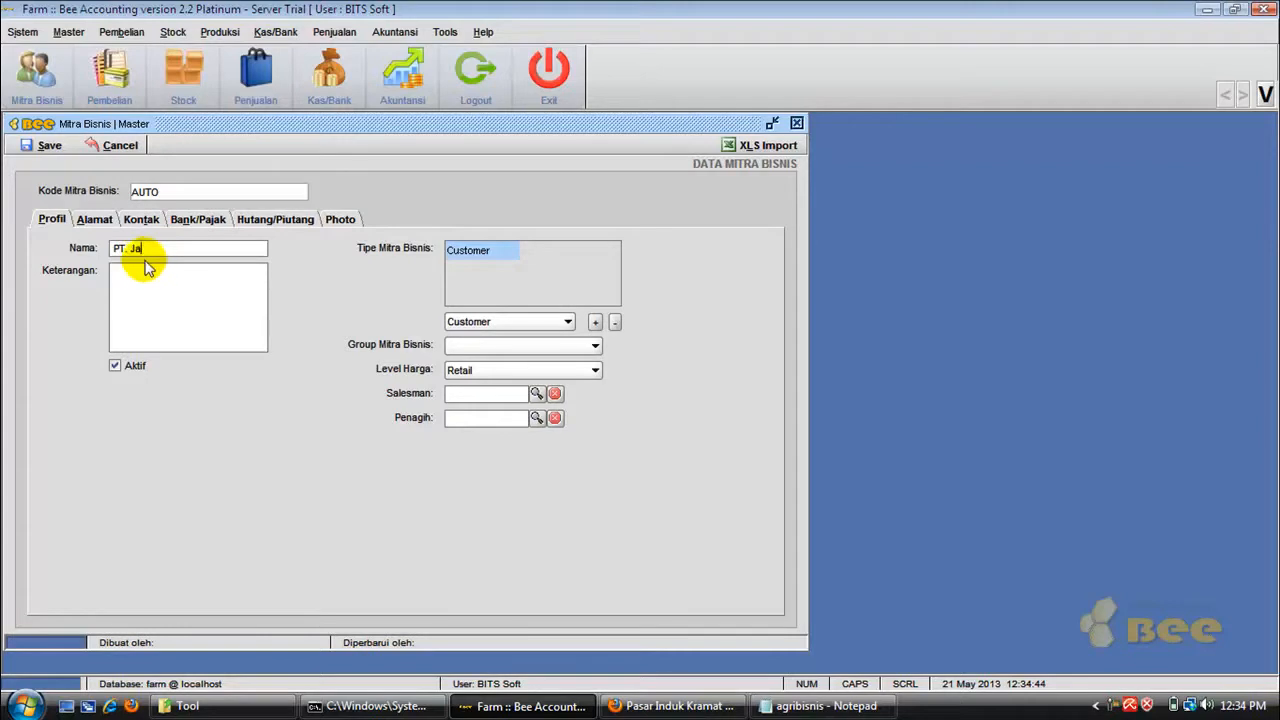
pyautogui.write('ya Cemerlang')
pyautogui.click(144, 265)
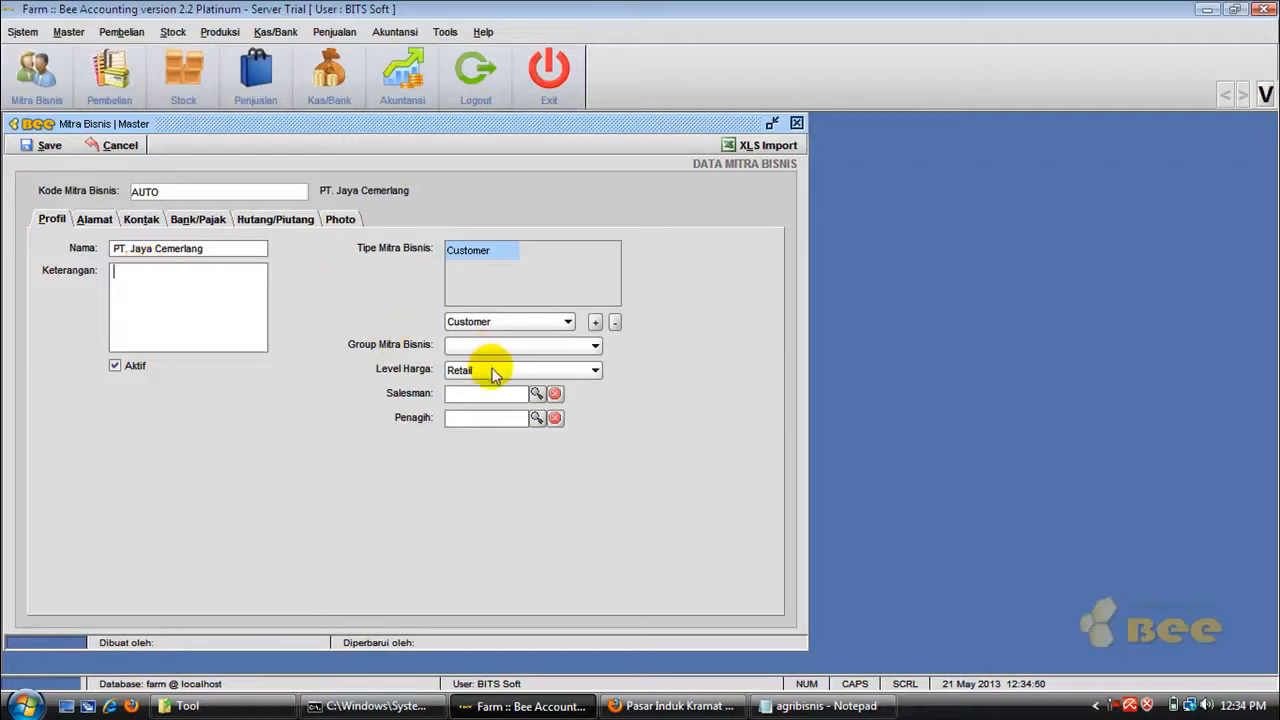
pyautogui.click(493, 372)
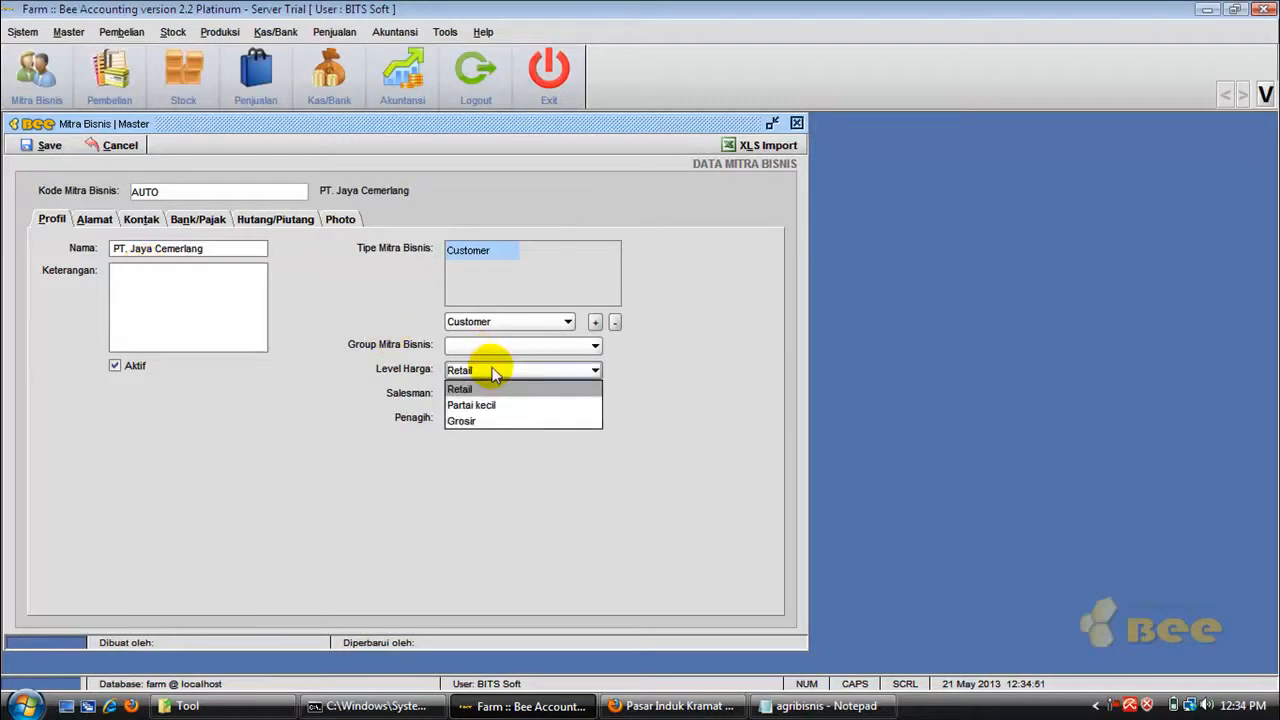
pyautogui.click(502, 420)
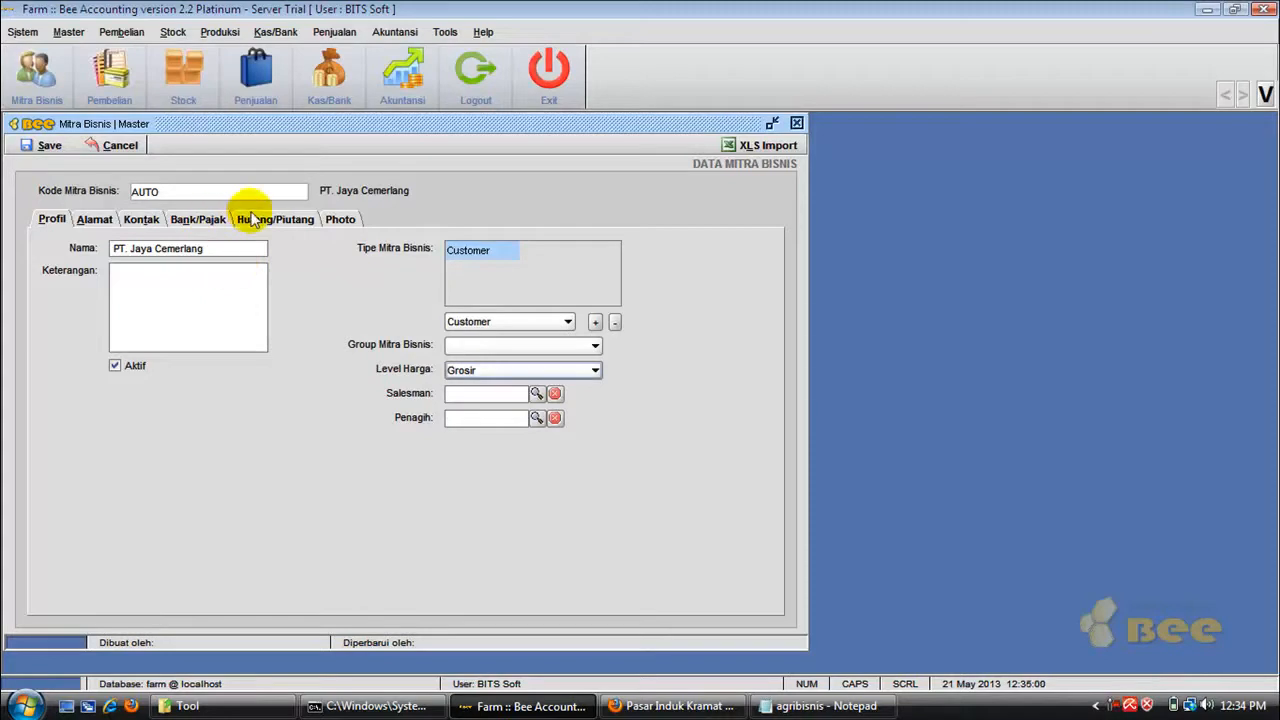
# Step: Set the customer's sales Termin under Hutang/Piutang to Credit with a Tempo of 30
pyautogui.click(92, 218)
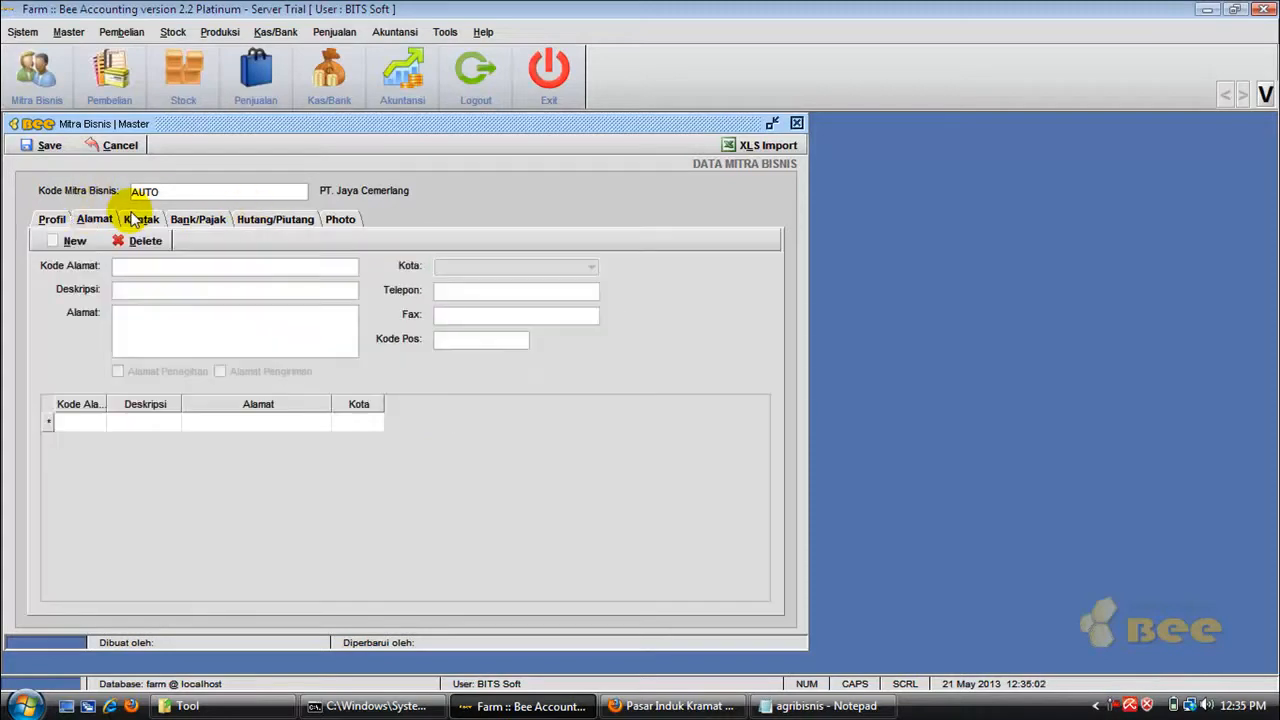
pyautogui.click(277, 223)
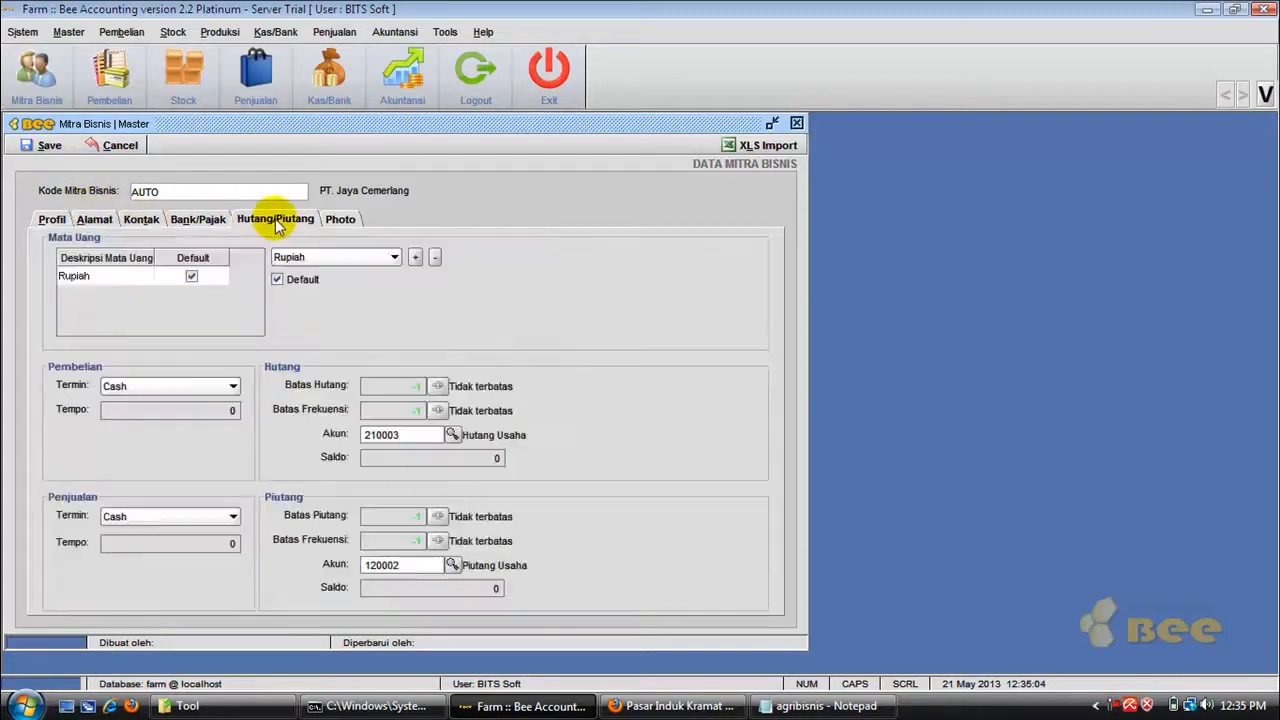
pyautogui.click(165, 517)
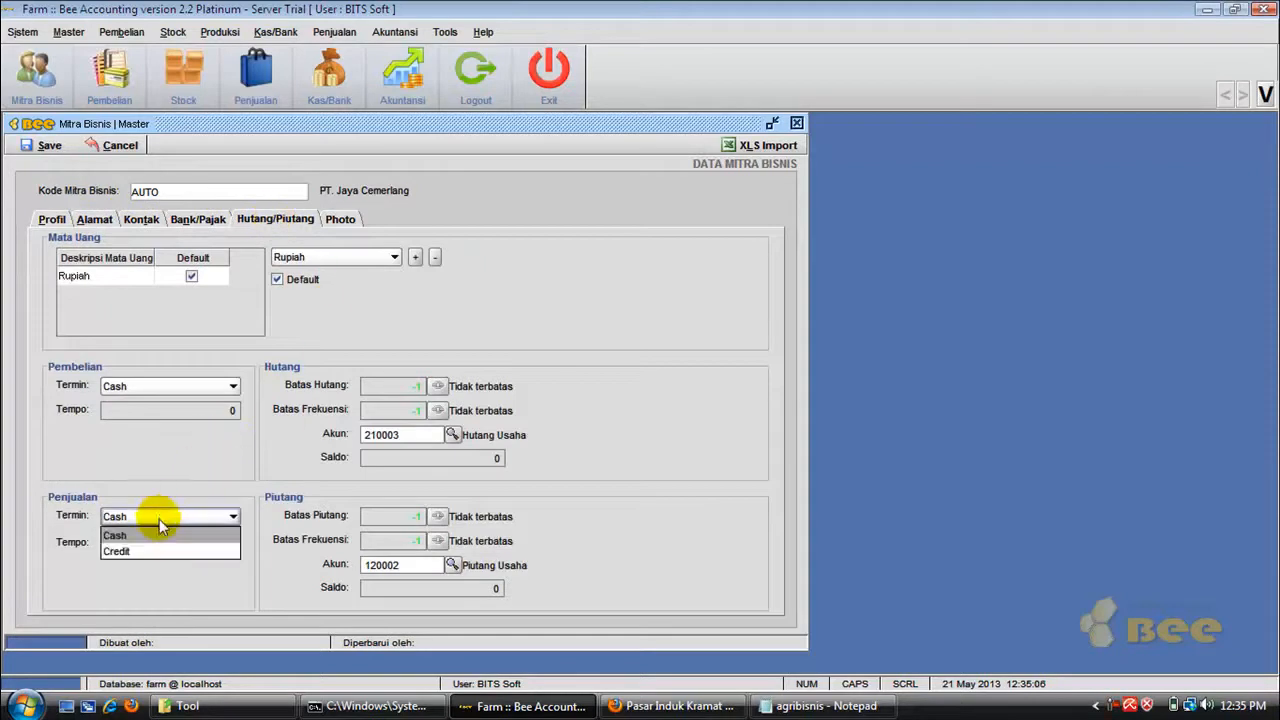
pyautogui.click(135, 550)
pyautogui.doubleClick(229, 543)
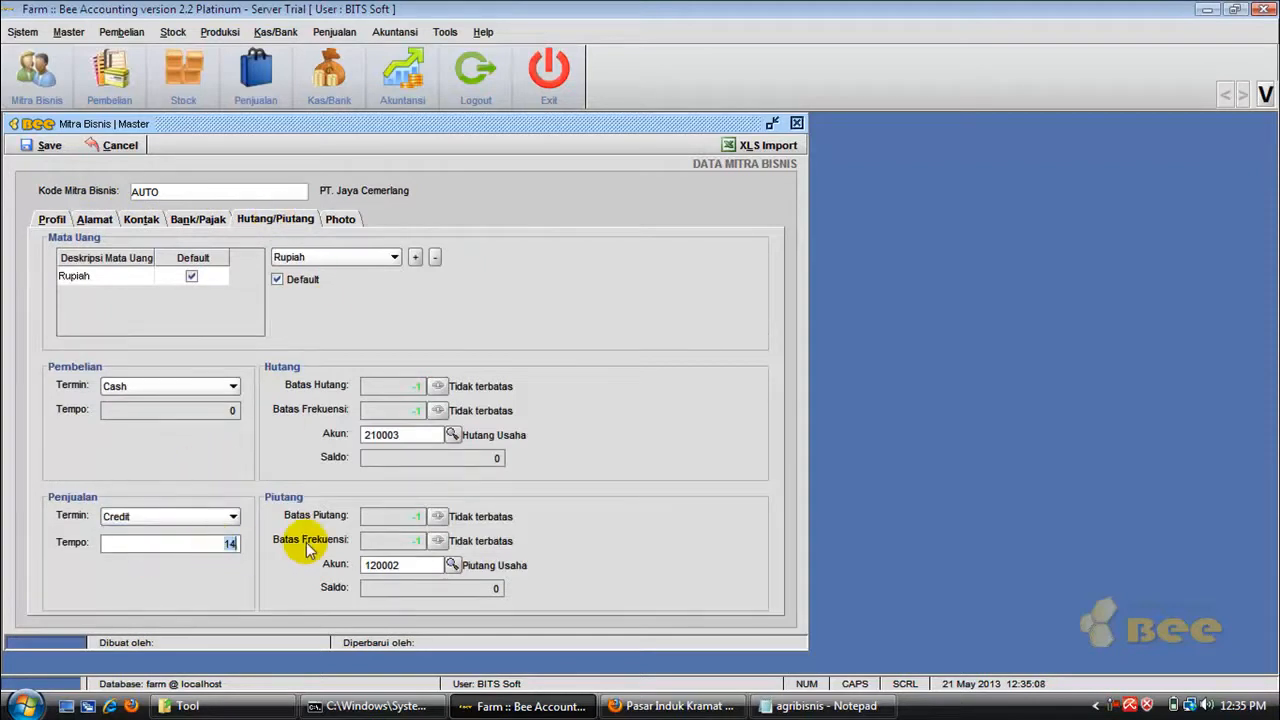
pyautogui.write('30')
pyautogui.press('Tab')
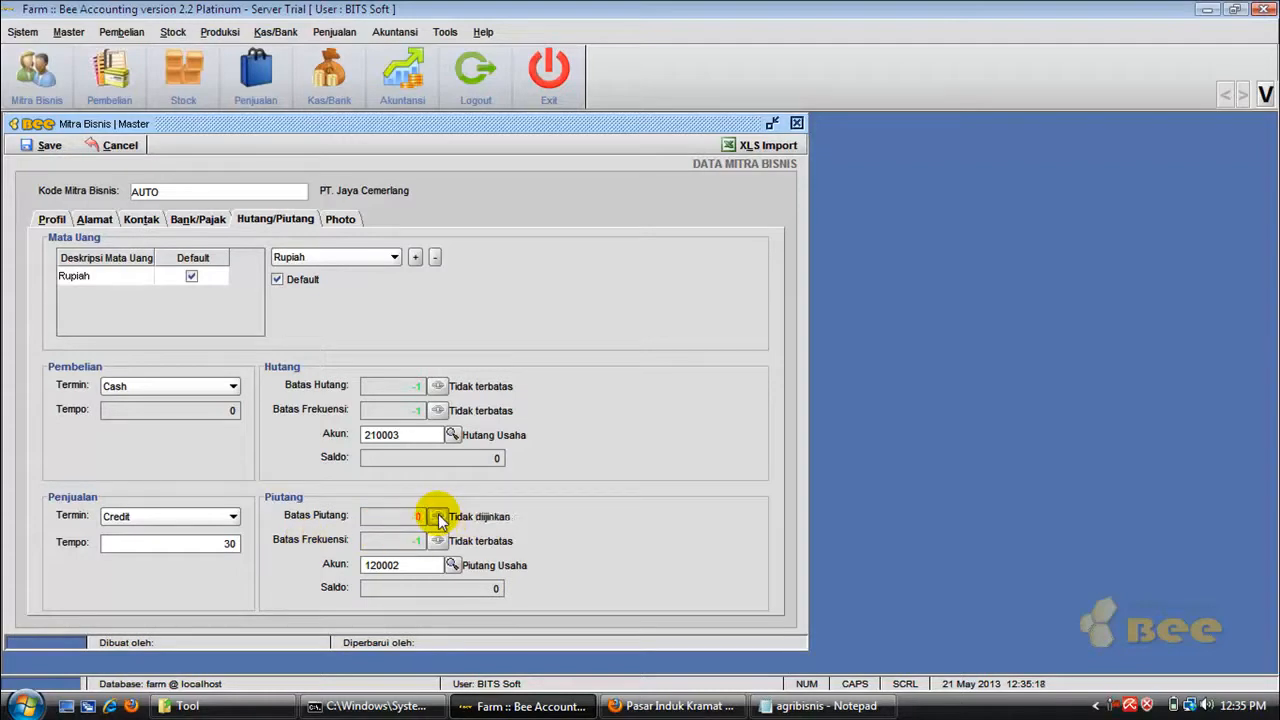
# Step: Allow a custom Batas Piutang for the customer and set it to 100,000,000
pyautogui.click(438, 517)
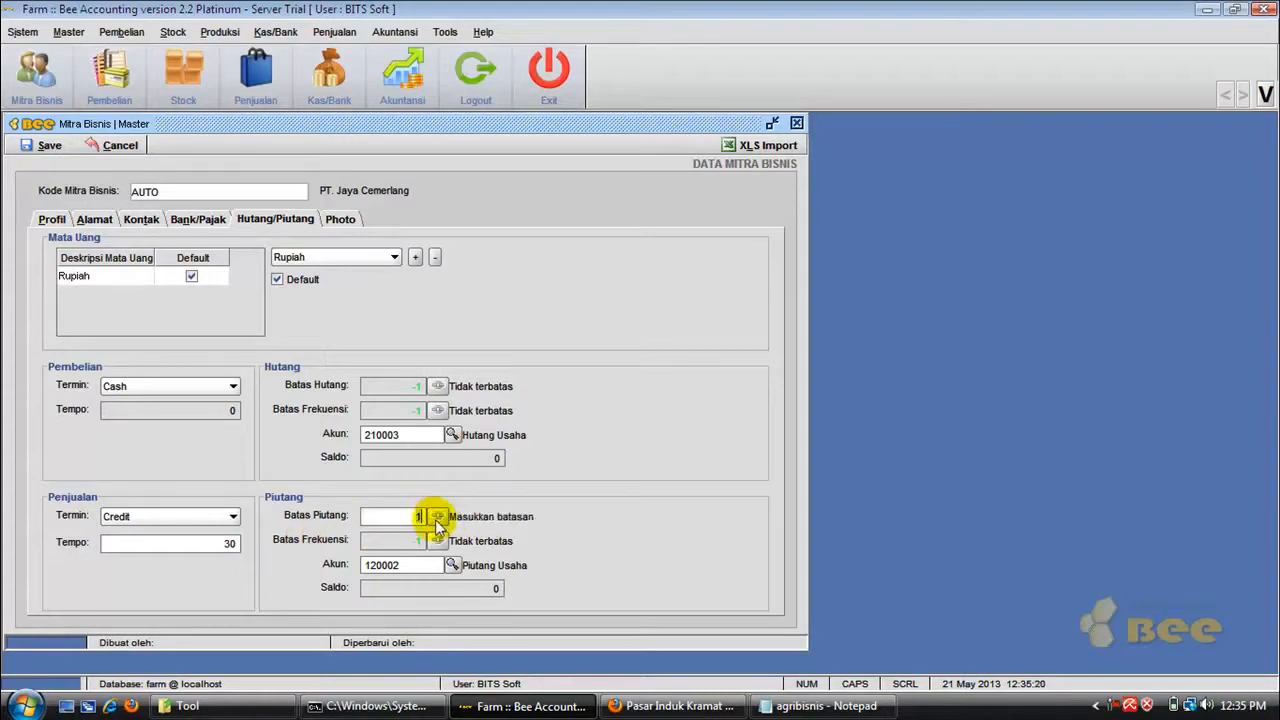
pyautogui.write('100000000')
pyautogui.press('Tab')
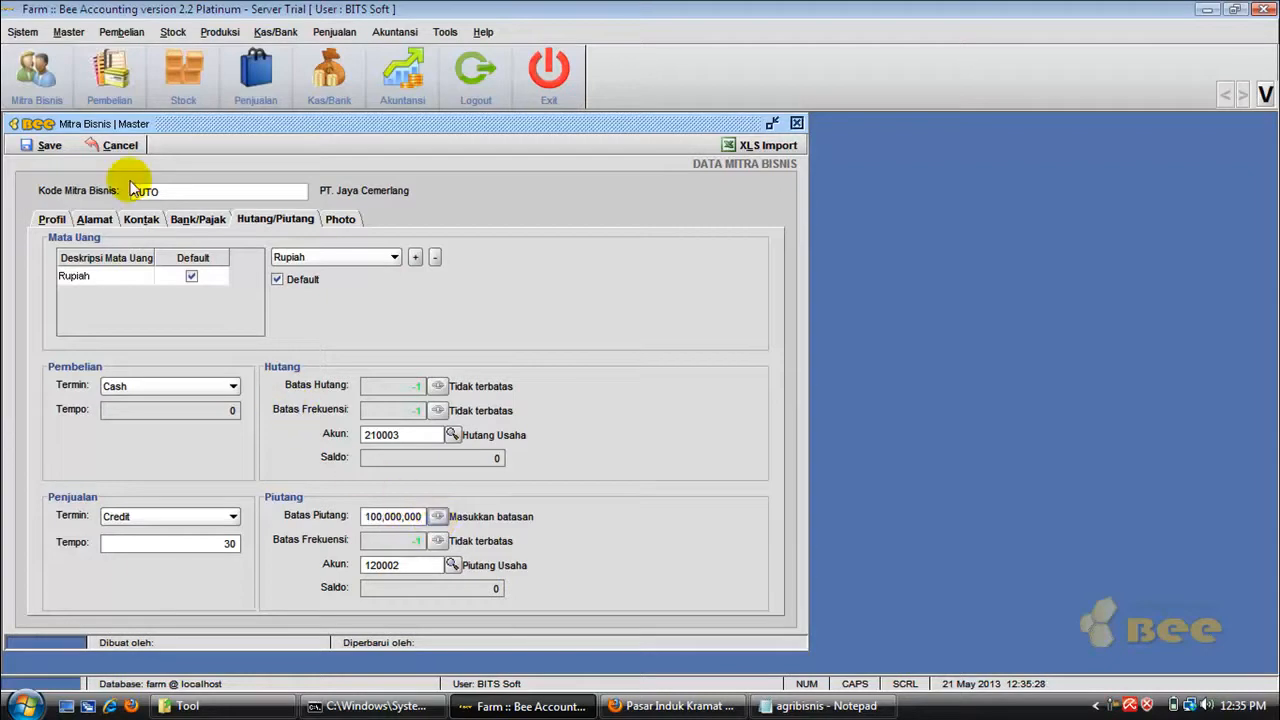
# Step: Save the PT. Jaya Cemerlang customer record and close the business partner form
pyautogui.click(47, 148)
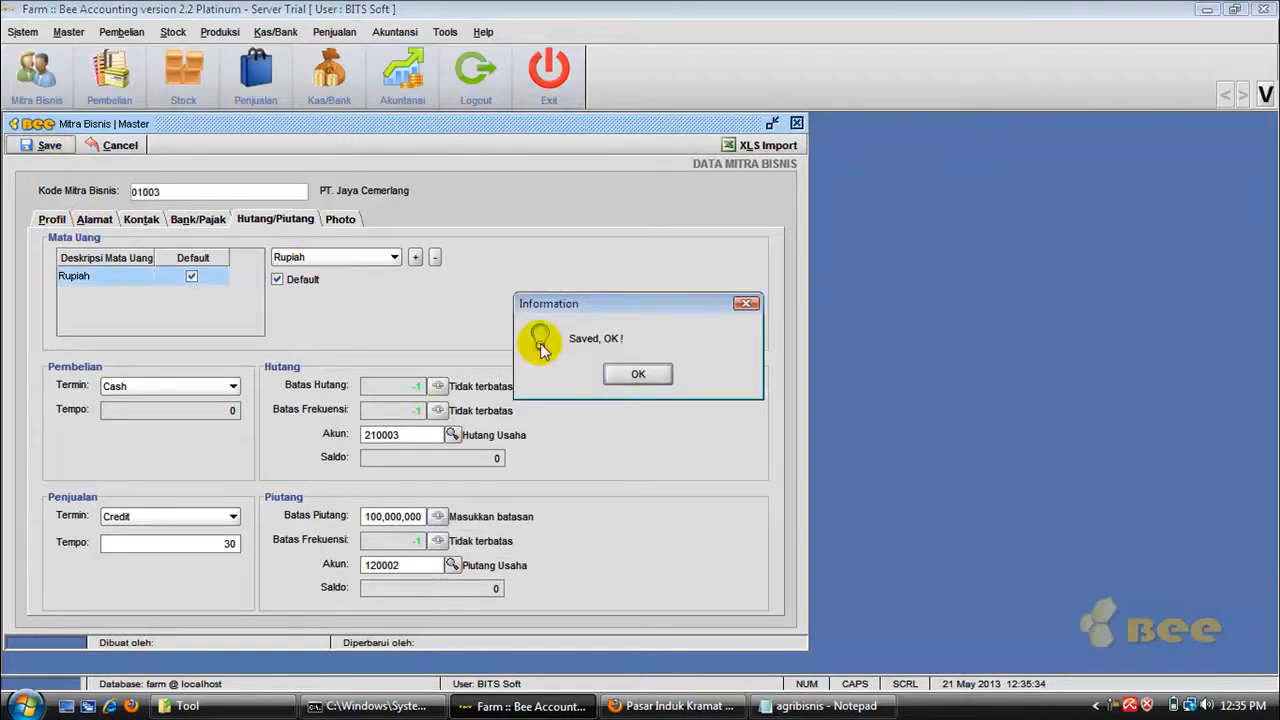
pyautogui.click(636, 377)
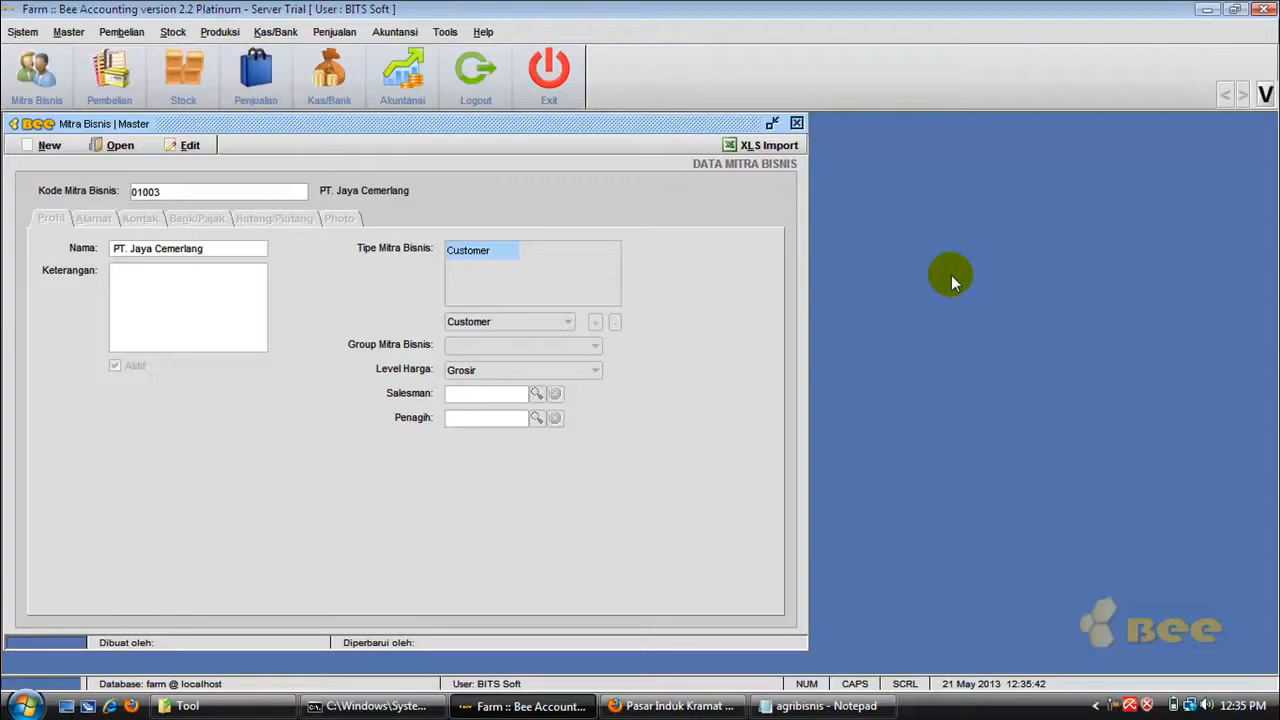
pyautogui.rightClick(951, 275)
pyautogui.click(1020, 390)
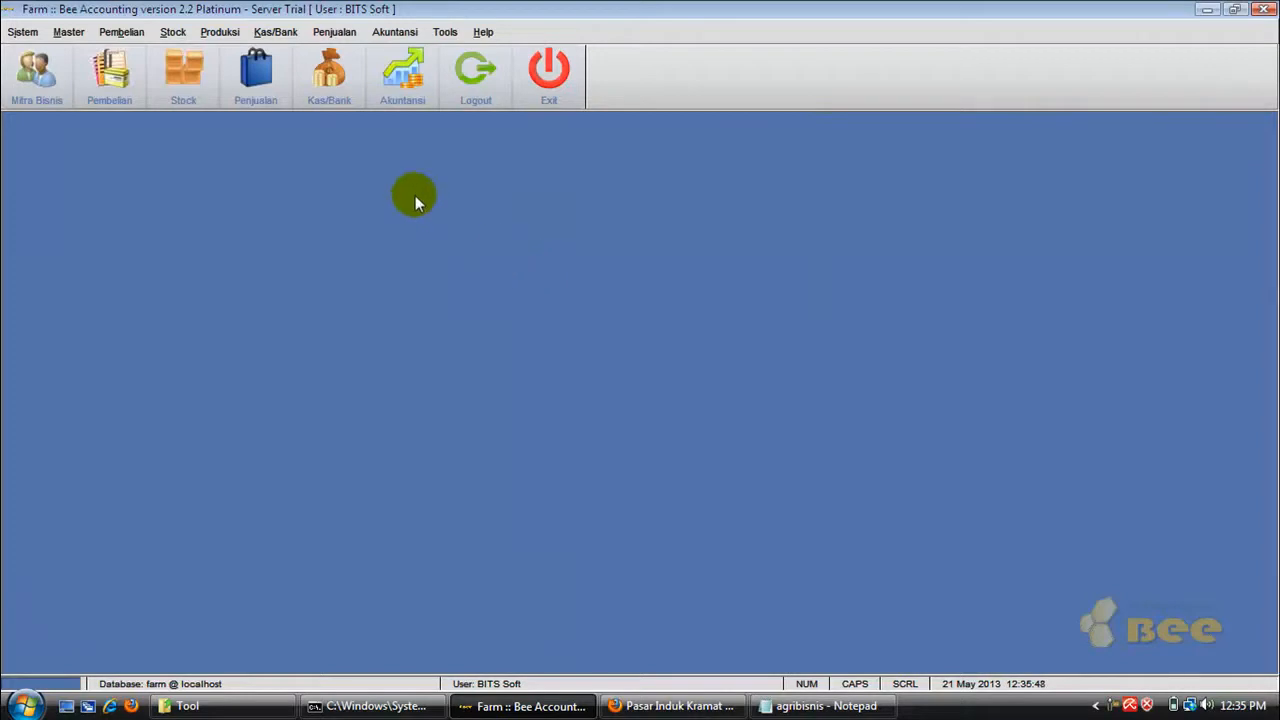
# Step: Open the Order Pembelian (PO) form and start a new purchase order
pyautogui.click(121, 32)
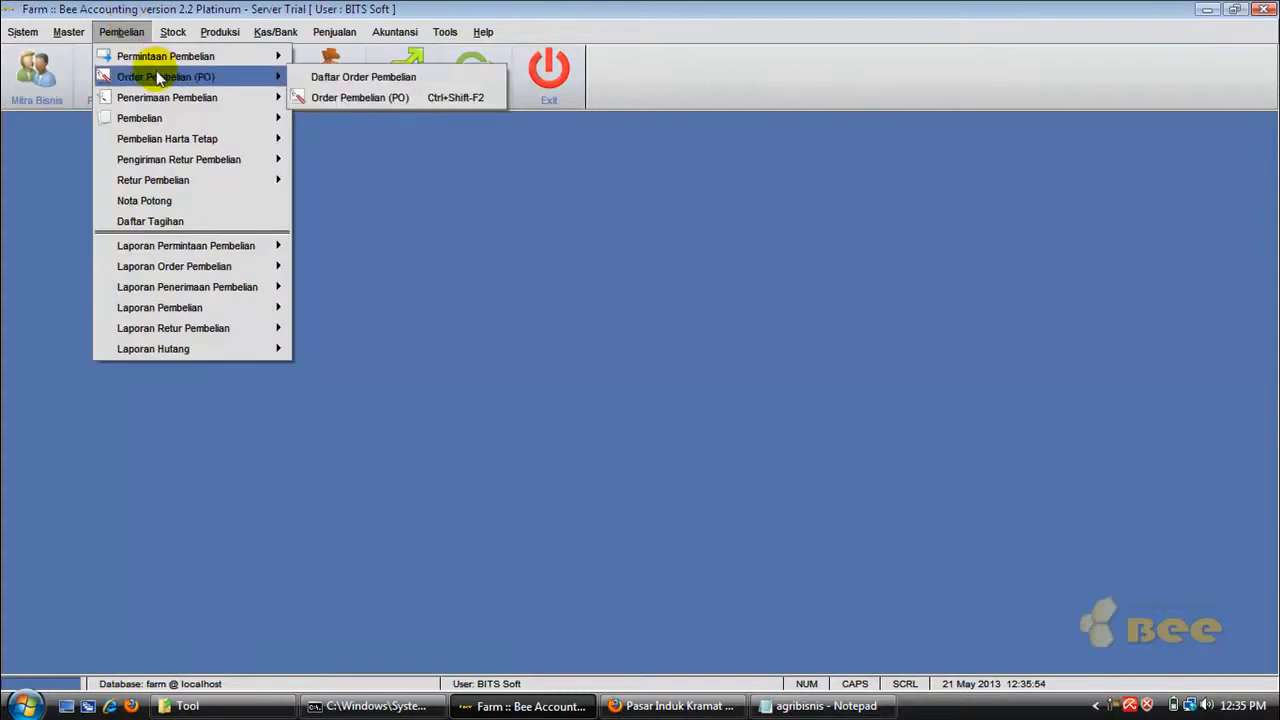
pyautogui.moveTo(278, 78)
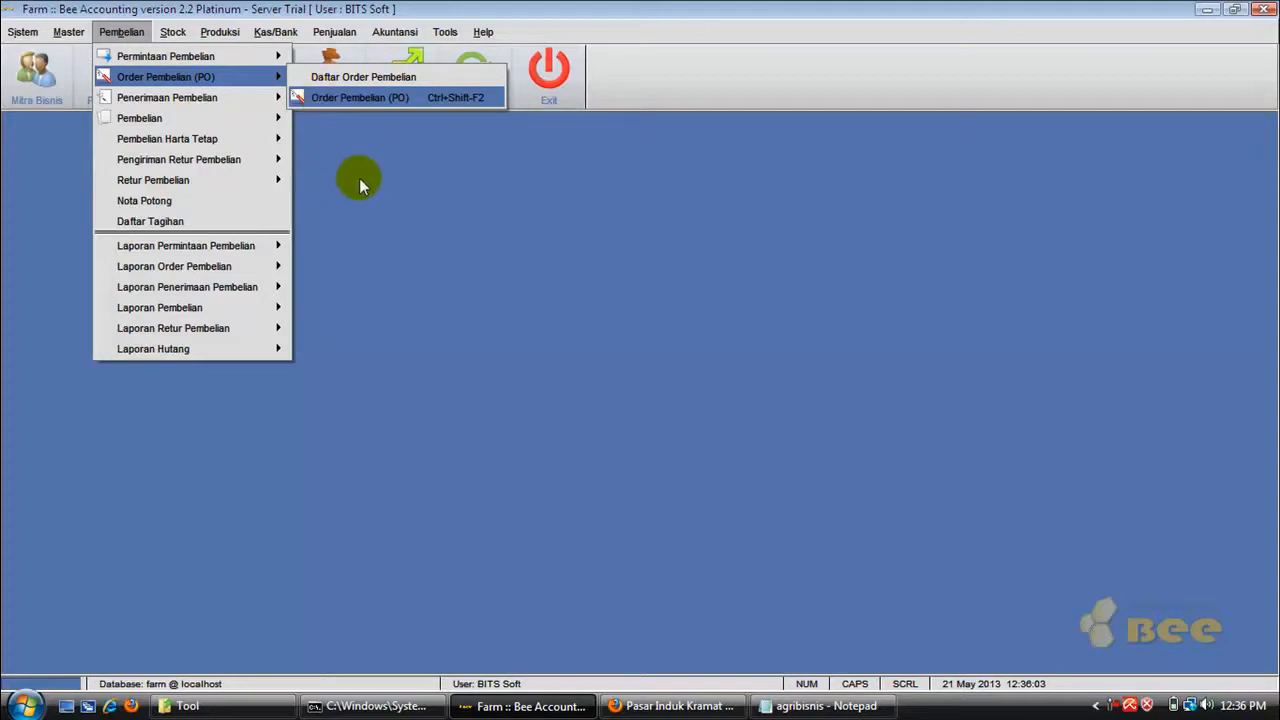
pyautogui.click(331, 101)
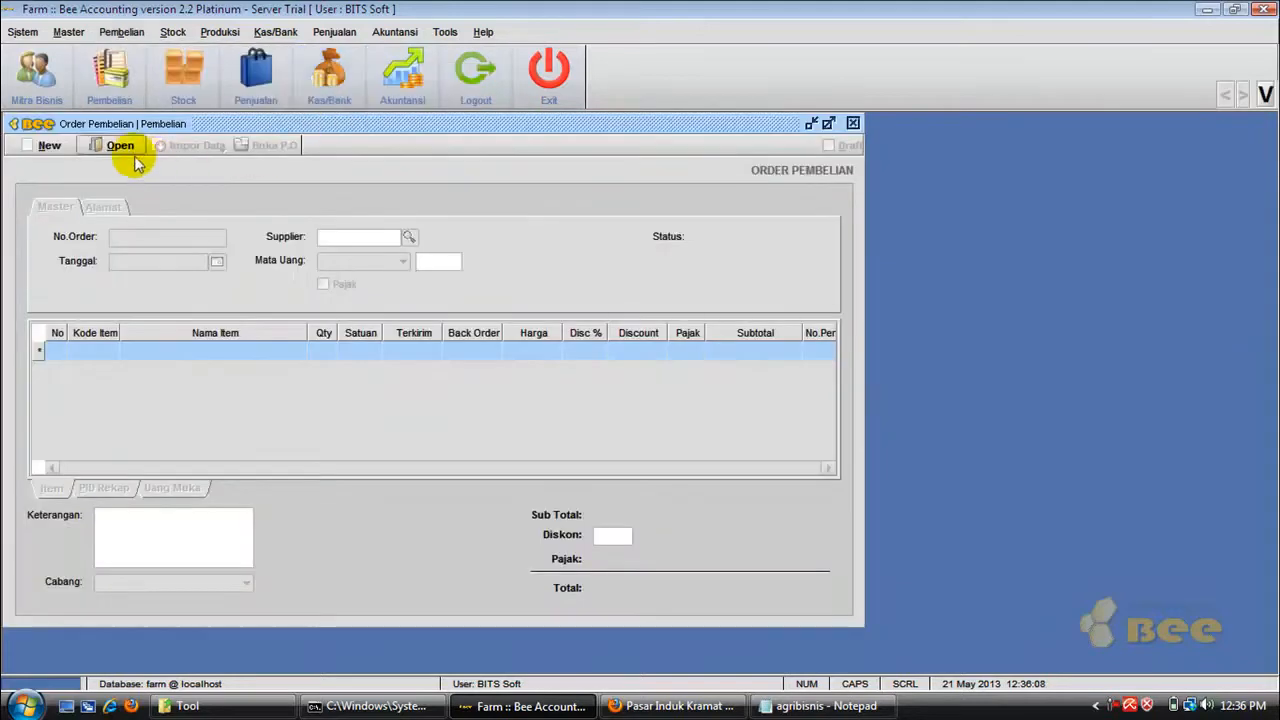
pyautogui.click(52, 148)
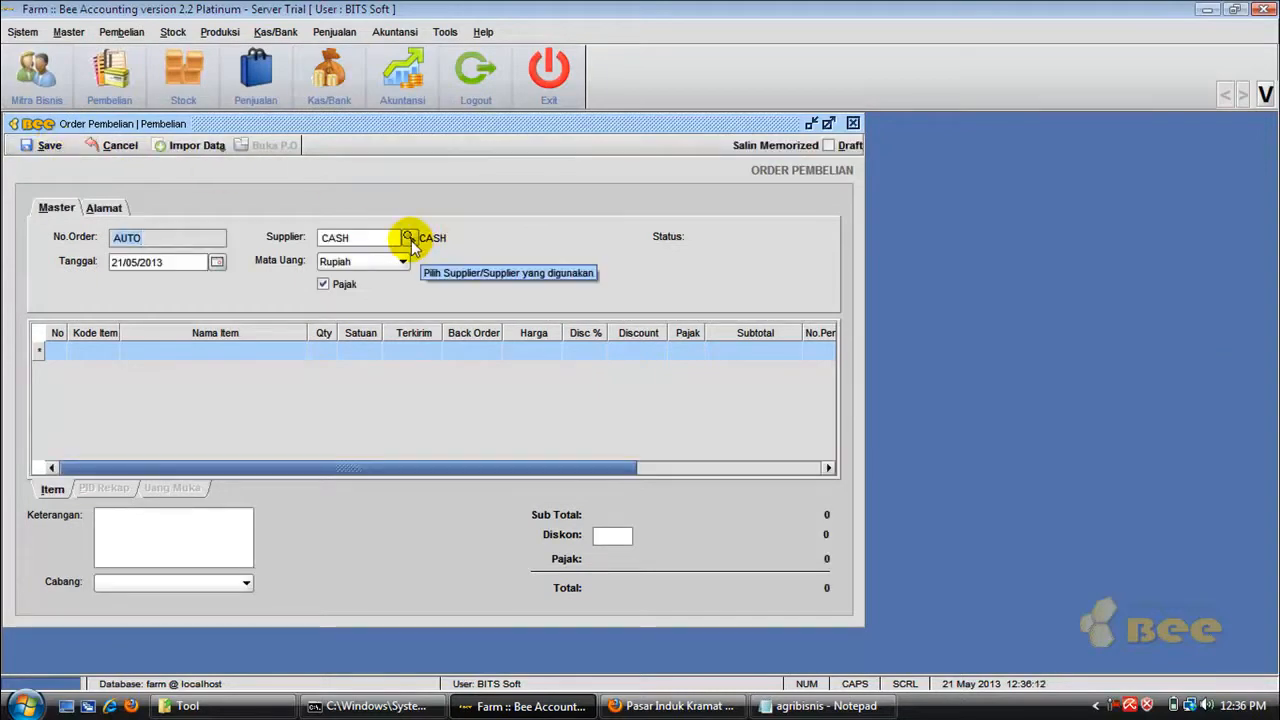
# Step: From the order's supplier lookup, create a new supplier named PT. Nirwana with the Keterangan "Supplier Bibit"
pyautogui.click(409, 237)
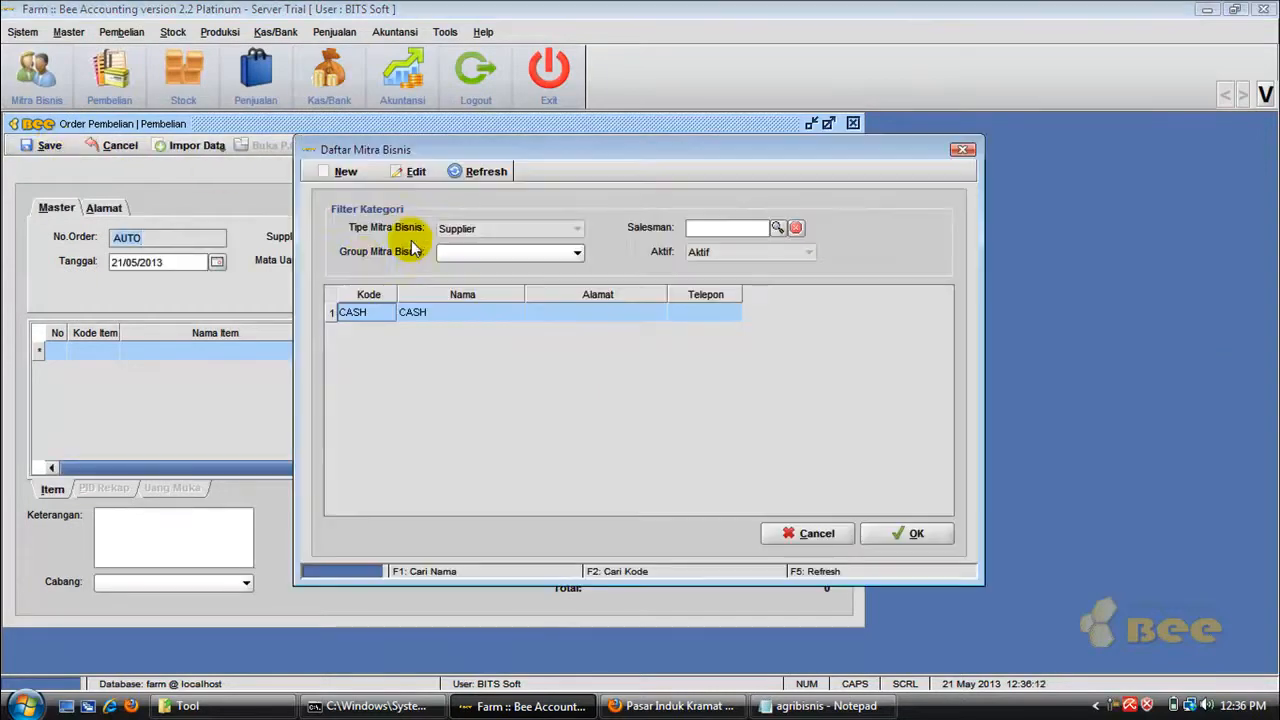
pyautogui.click(345, 172)
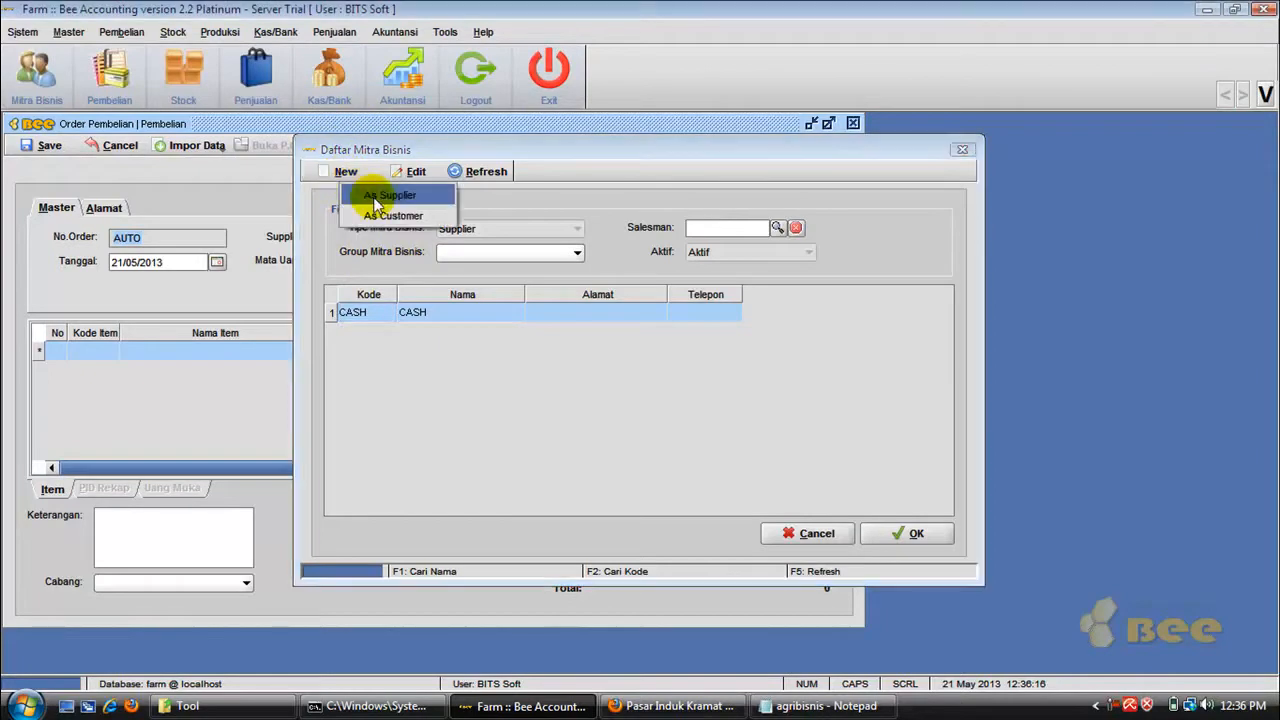
pyautogui.click(371, 190)
pyautogui.click(232, 250)
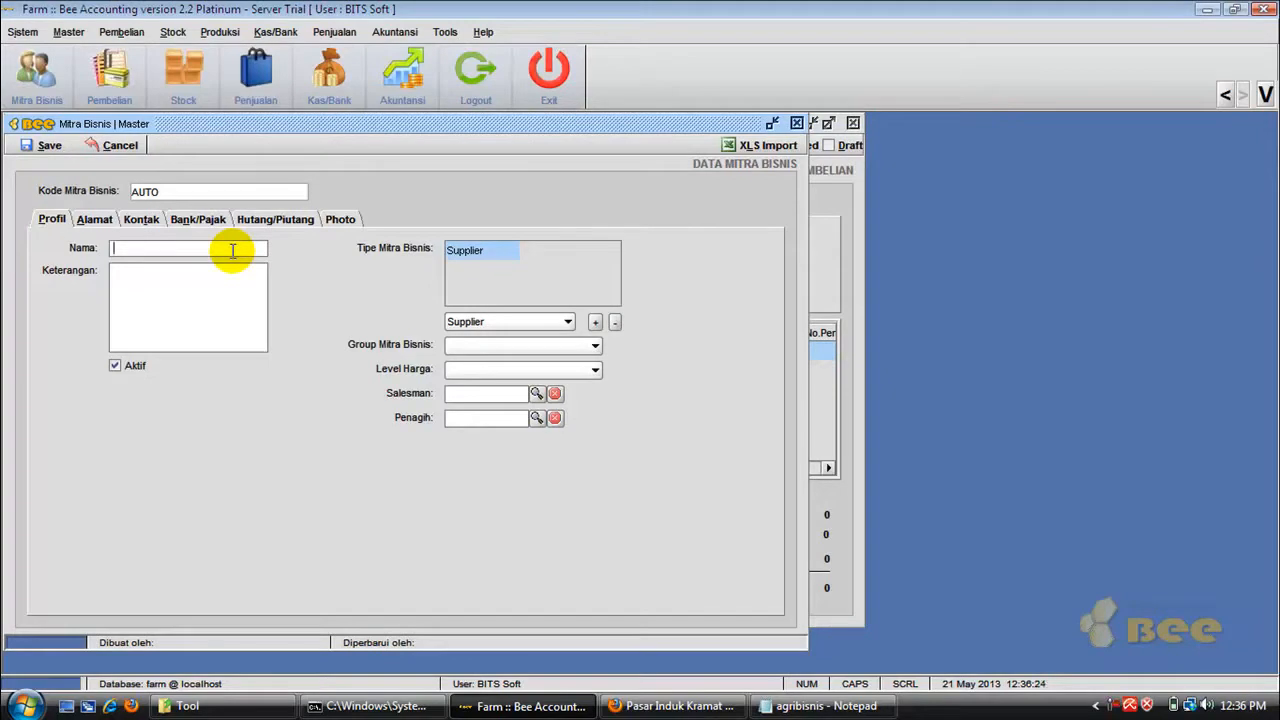
pyautogui.write('T. ')
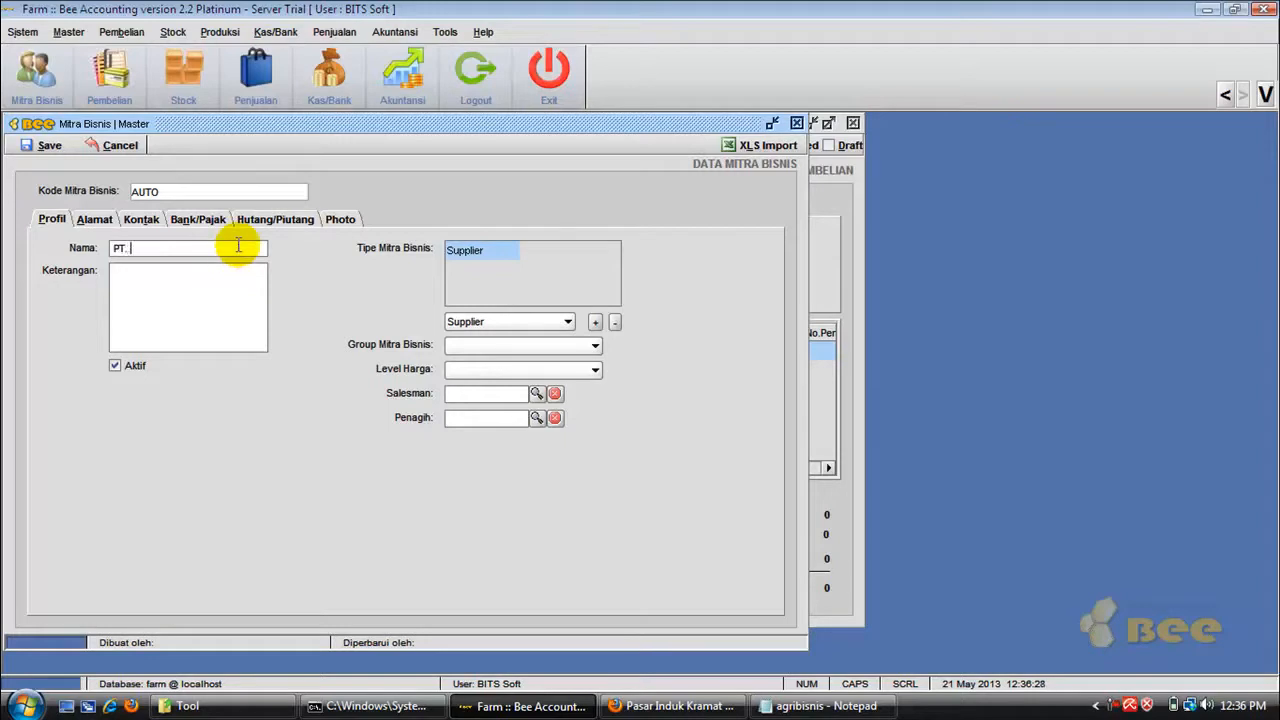
pyautogui.write('Nirwana')
pyautogui.press('Tab')
pyautogui.write('Supplier Bibit')
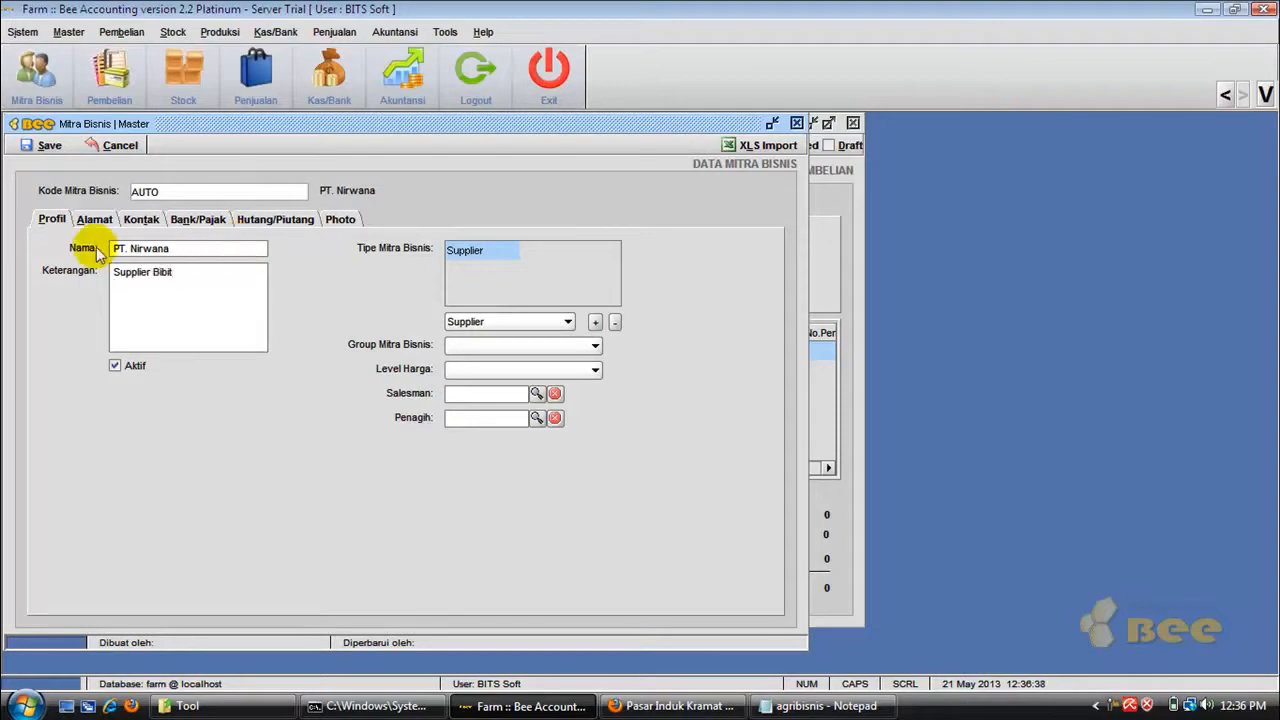
# Step: Set the supplier's purchase Termin to Credit with a Tempo of 30, and save and close the record
pyautogui.click(92, 219)
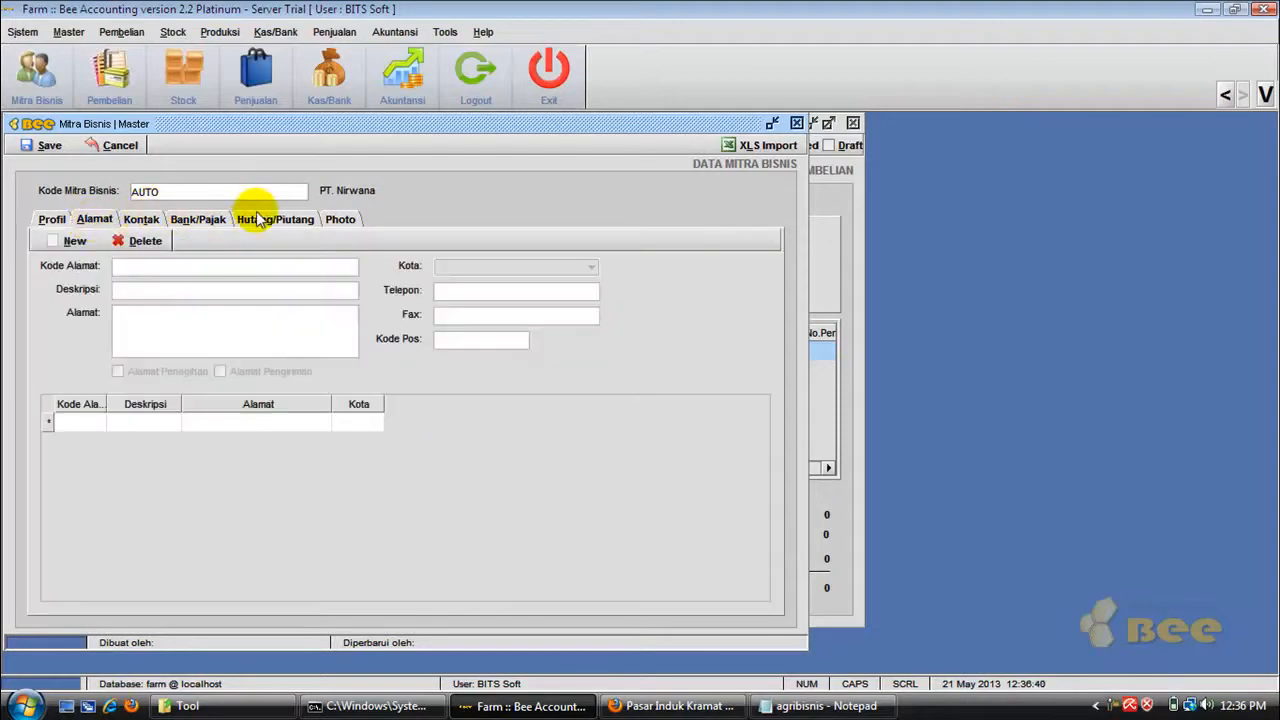
pyautogui.click(255, 218)
pyautogui.click(220, 396)
pyautogui.click(189, 423)
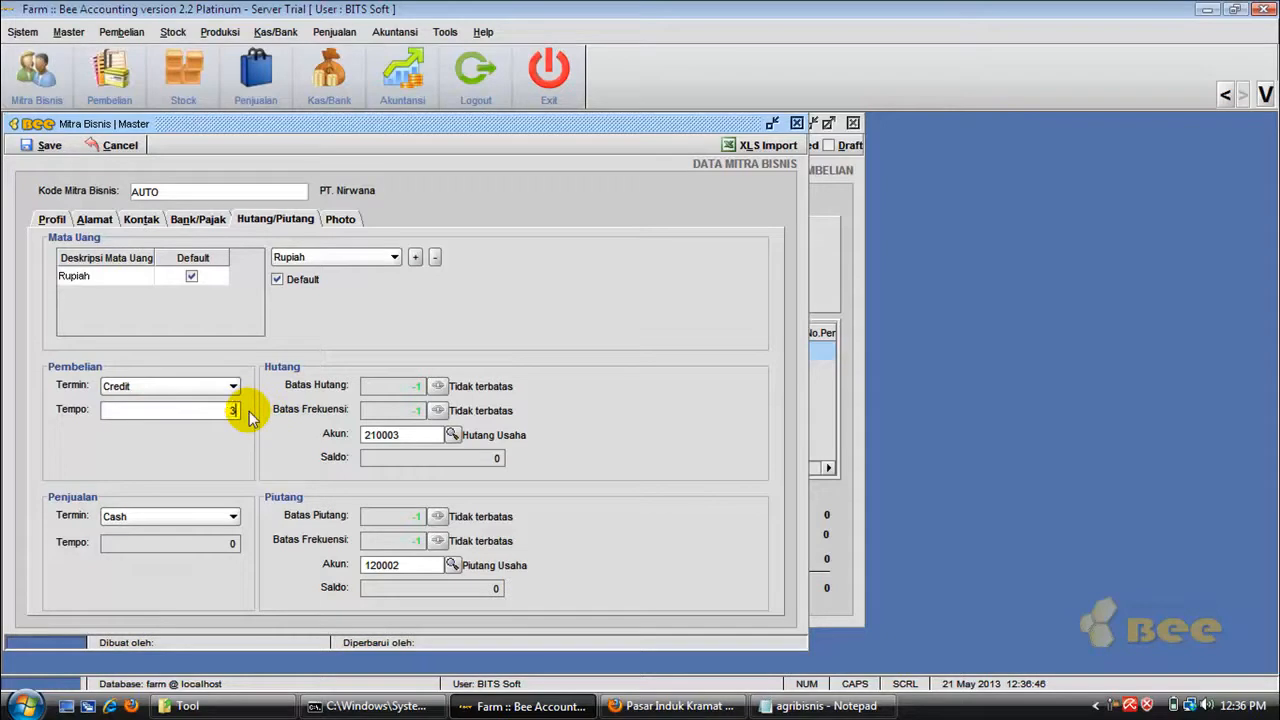
pyautogui.press('Tab')
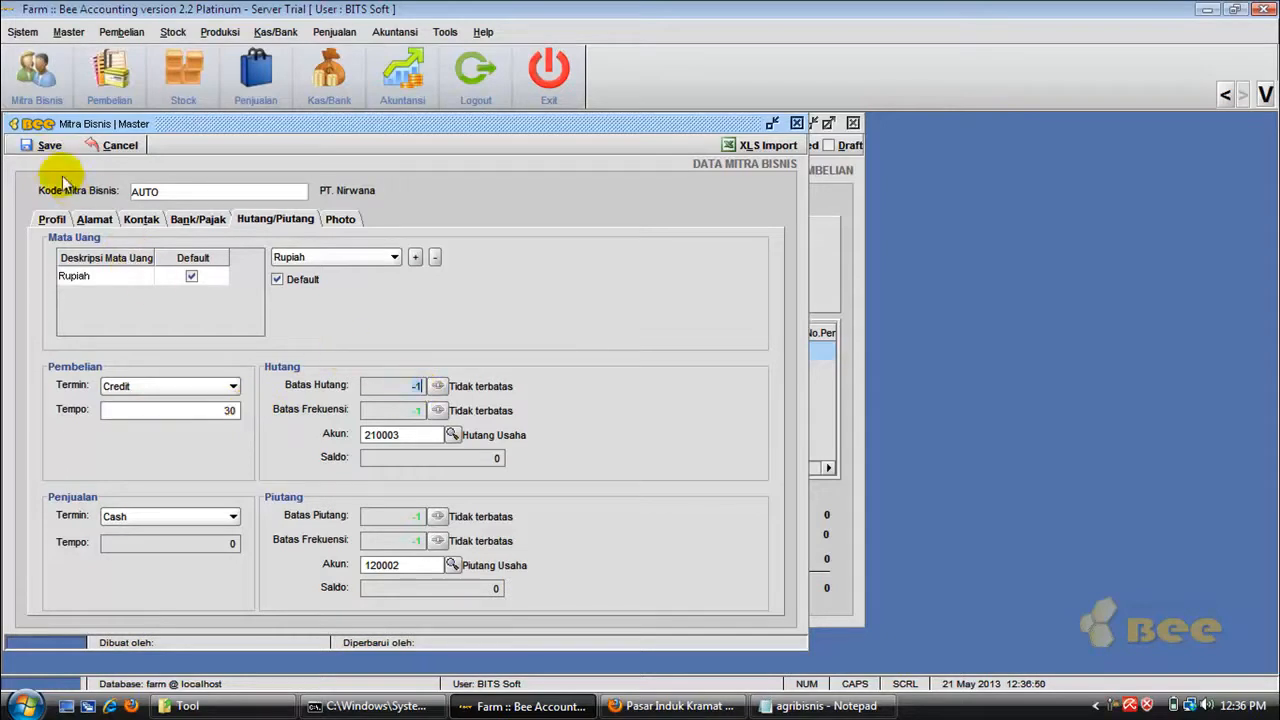
pyautogui.click(42, 148)
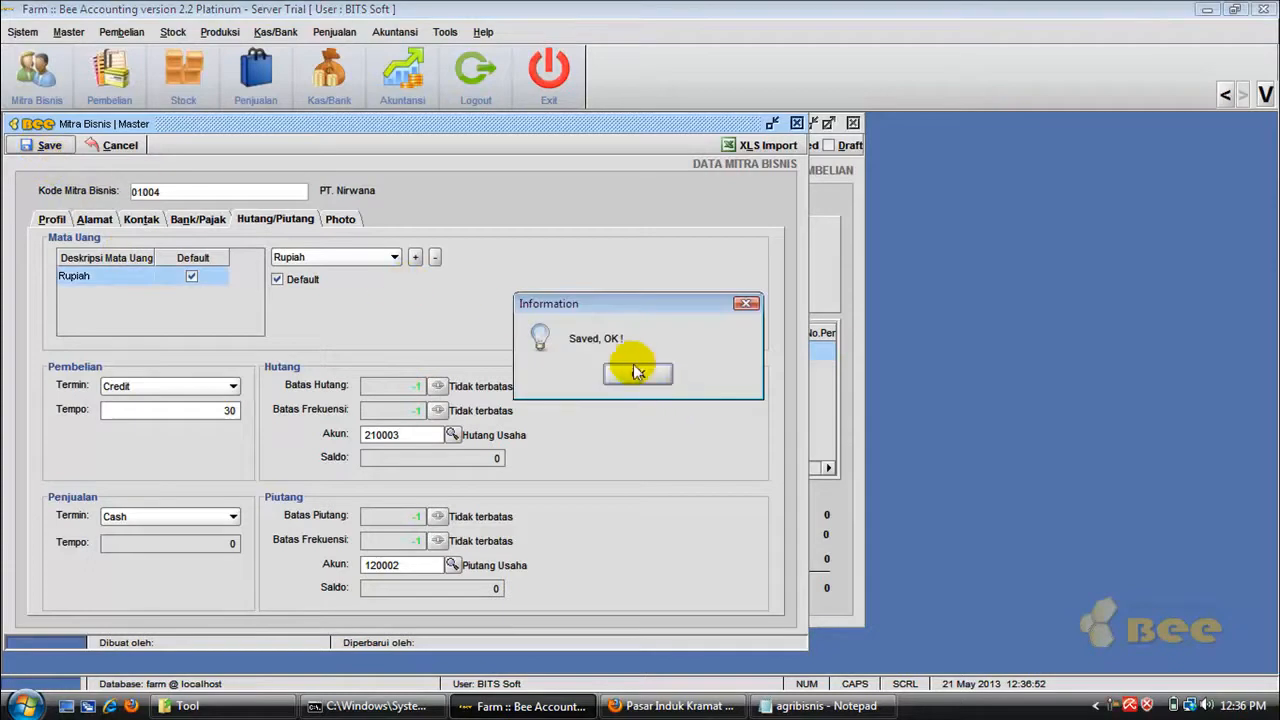
pyautogui.click(623, 372)
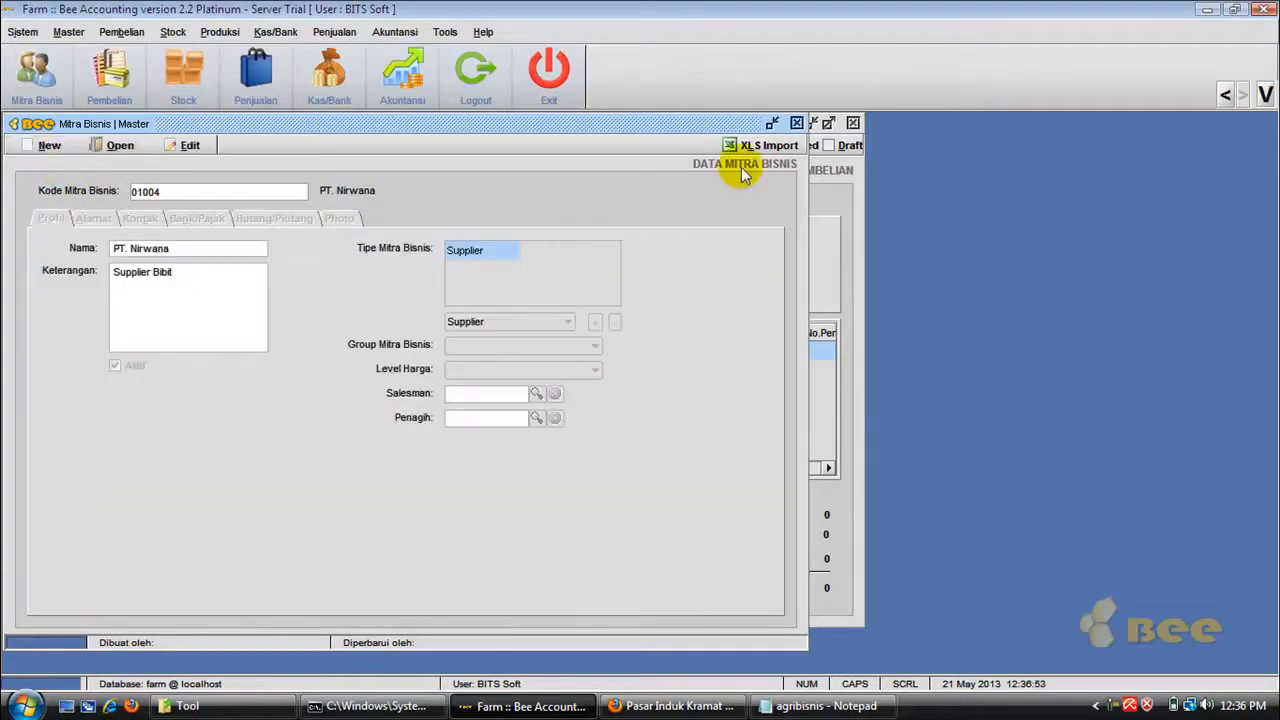
pyautogui.click(796, 123)
# Step: Choose PT. Nirwana as the supplier of the purchase order
pyautogui.click(409, 238)
pyautogui.click(427, 335)
pyautogui.doubleClick(427, 336)
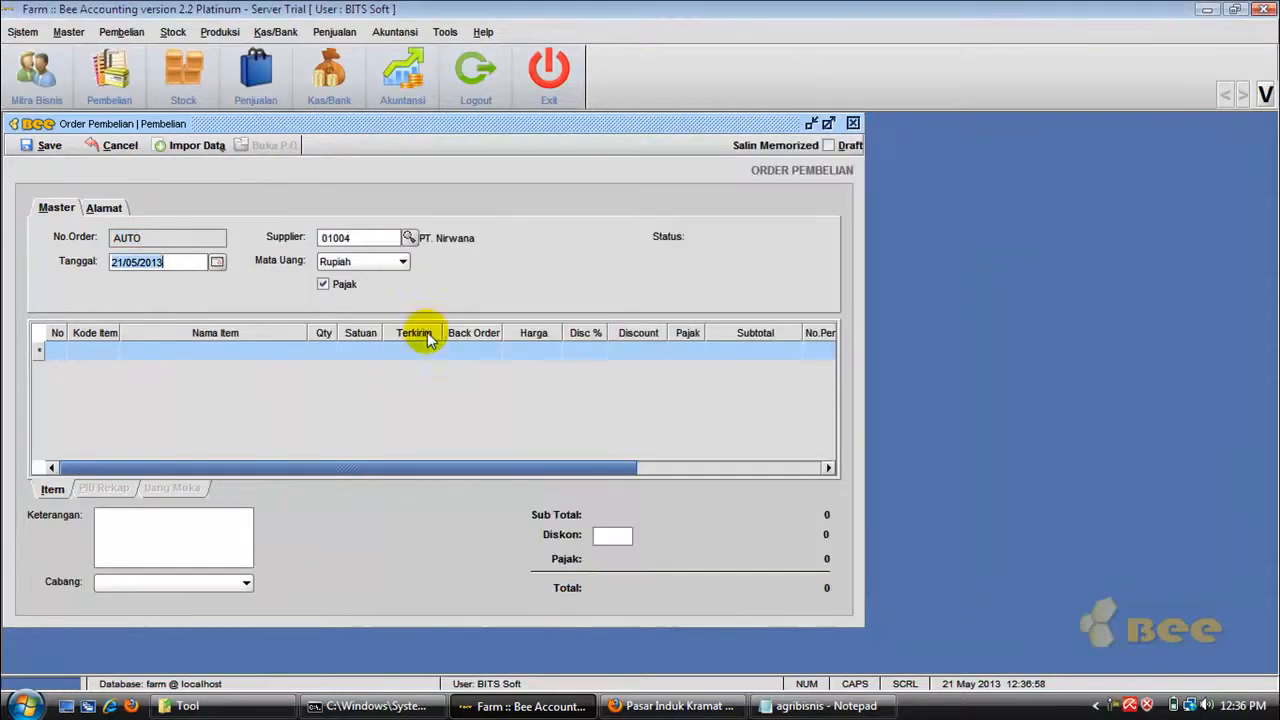
# Step: Add the item Bibit Salak to the first line of the purchase order
pyautogui.doubleClick(110, 352)
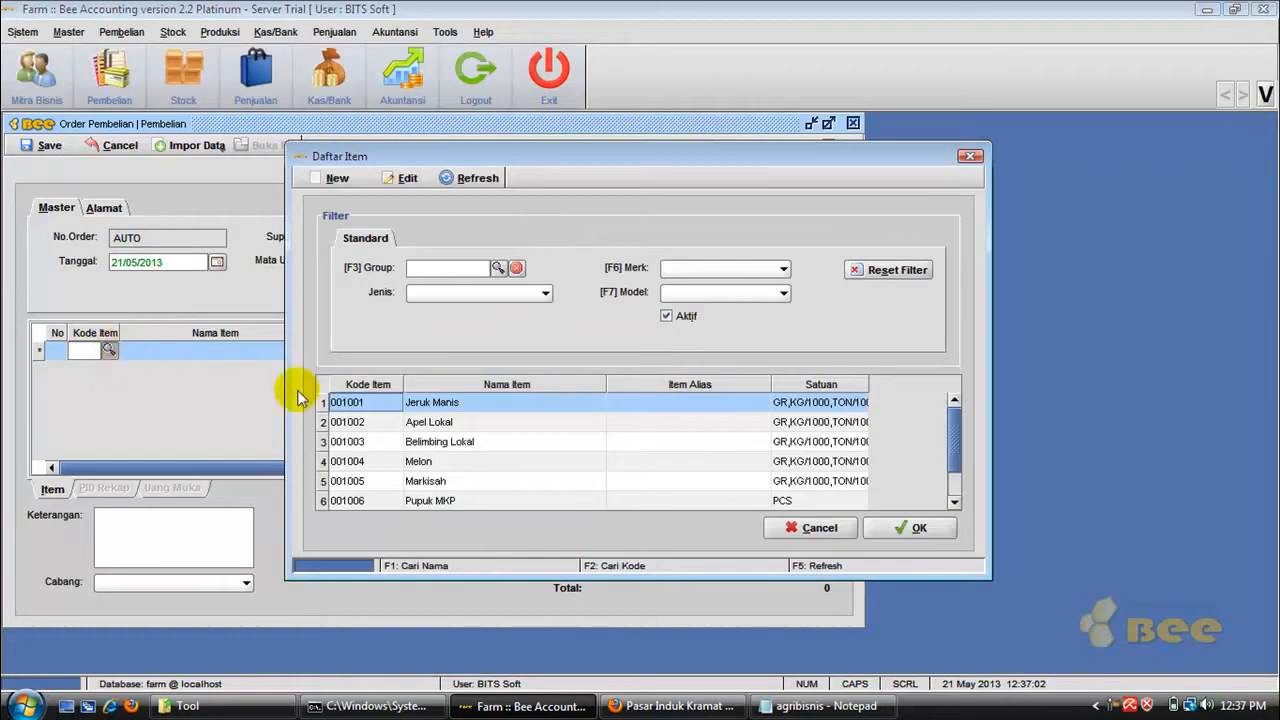
pyautogui.click(402, 446)
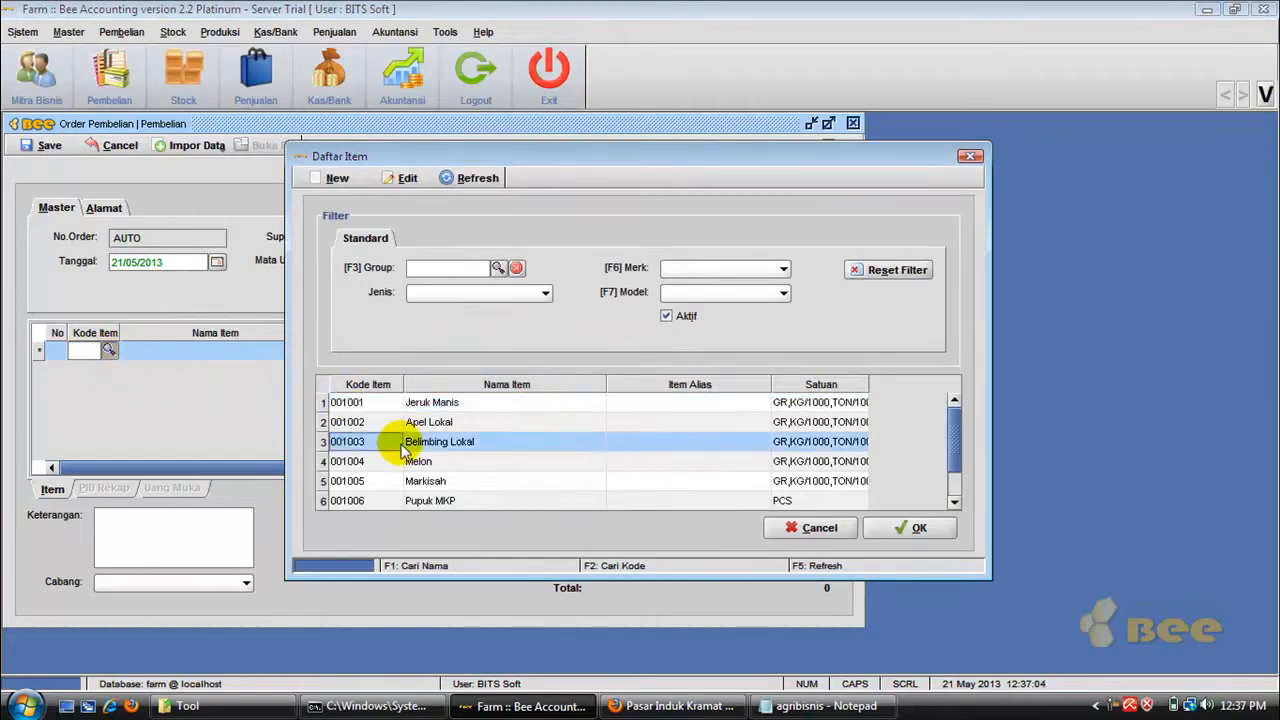
pyautogui.press('Down')
pyautogui.press('Down')
pyautogui.press('Down')
pyautogui.press('Down')
pyautogui.press('Down')
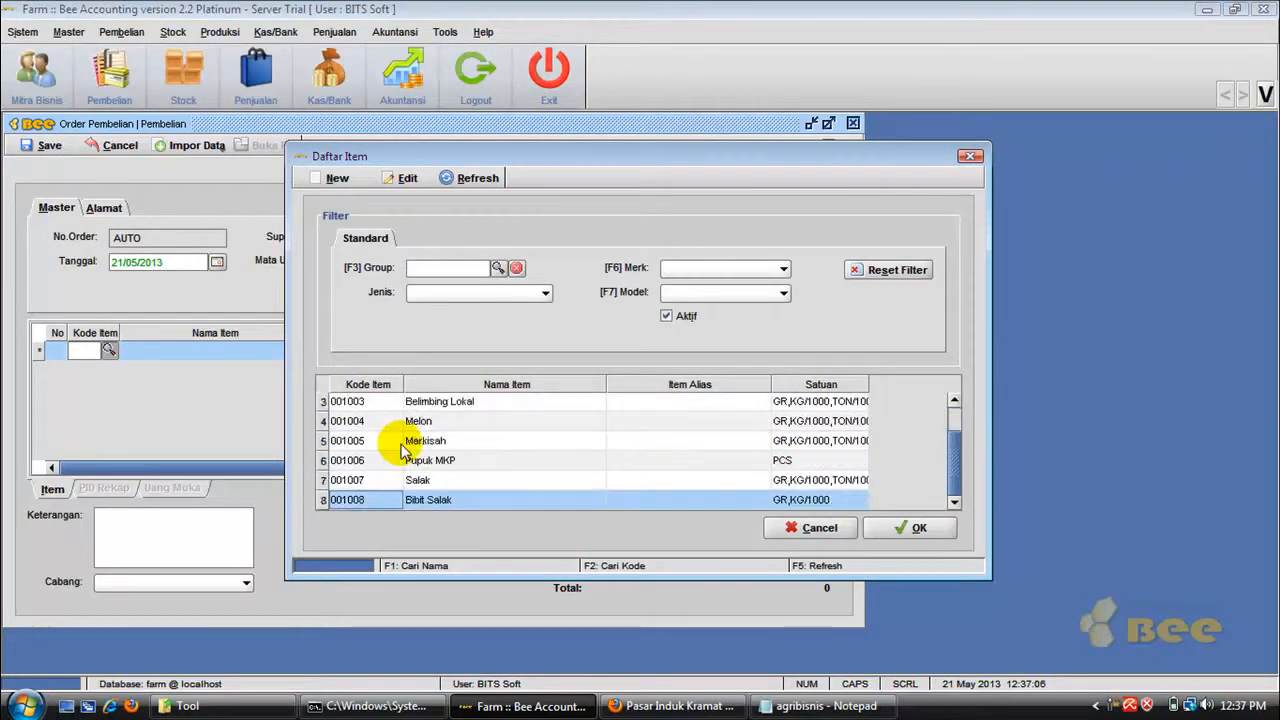
pyautogui.press('Return')
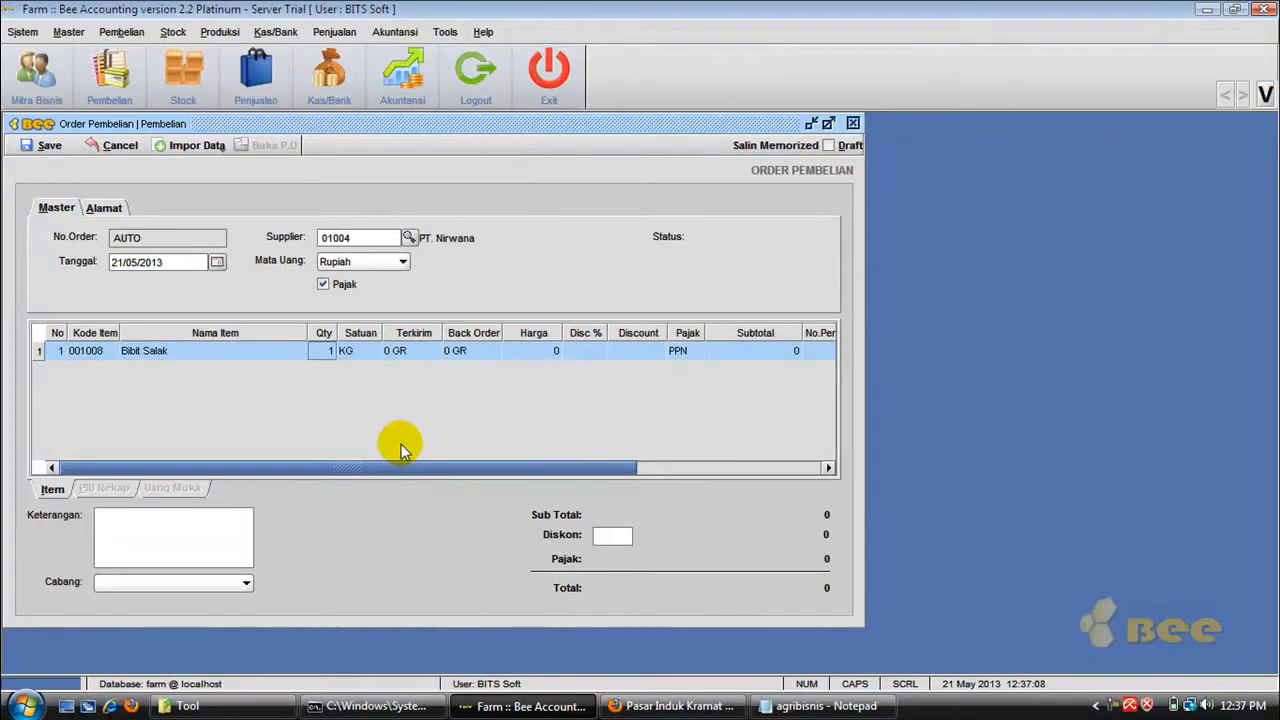
# Step: Set the Bibit Salak line's quantity to 100 KG and its Harga to 25,000
pyautogui.write('100')
pyautogui.press('Return')
pyautogui.press('Return')
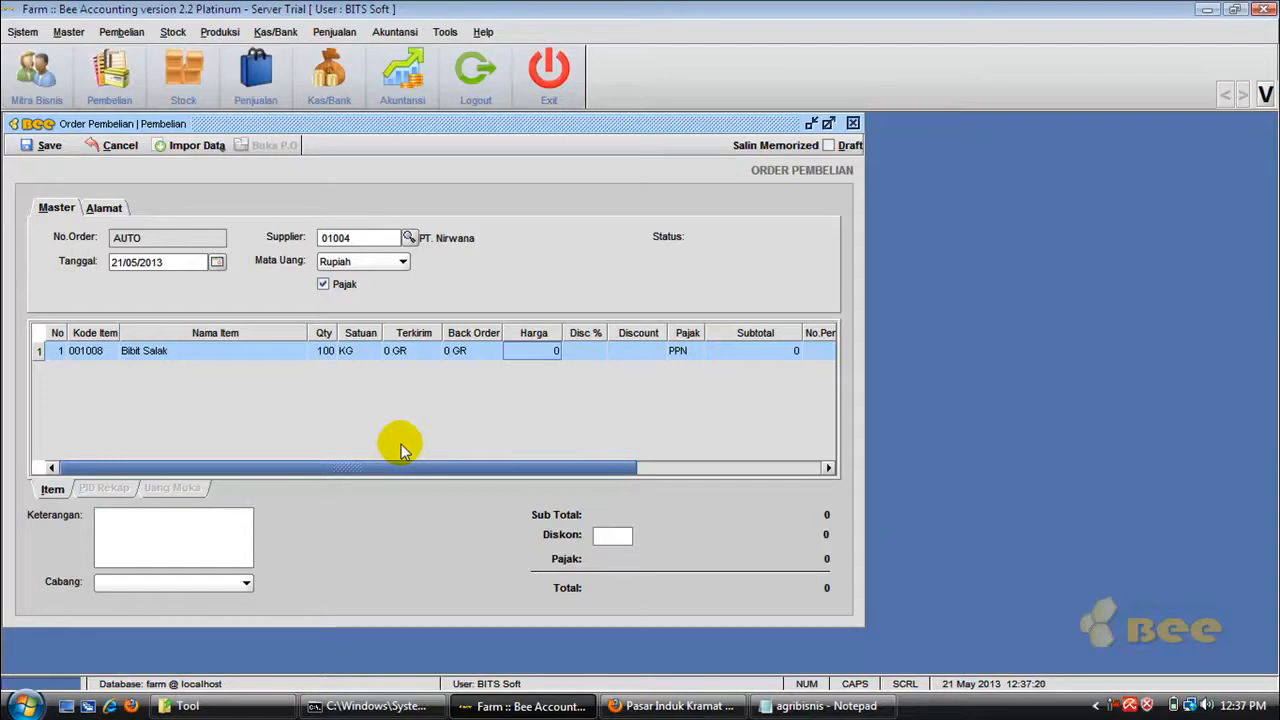
pyautogui.write('25000')
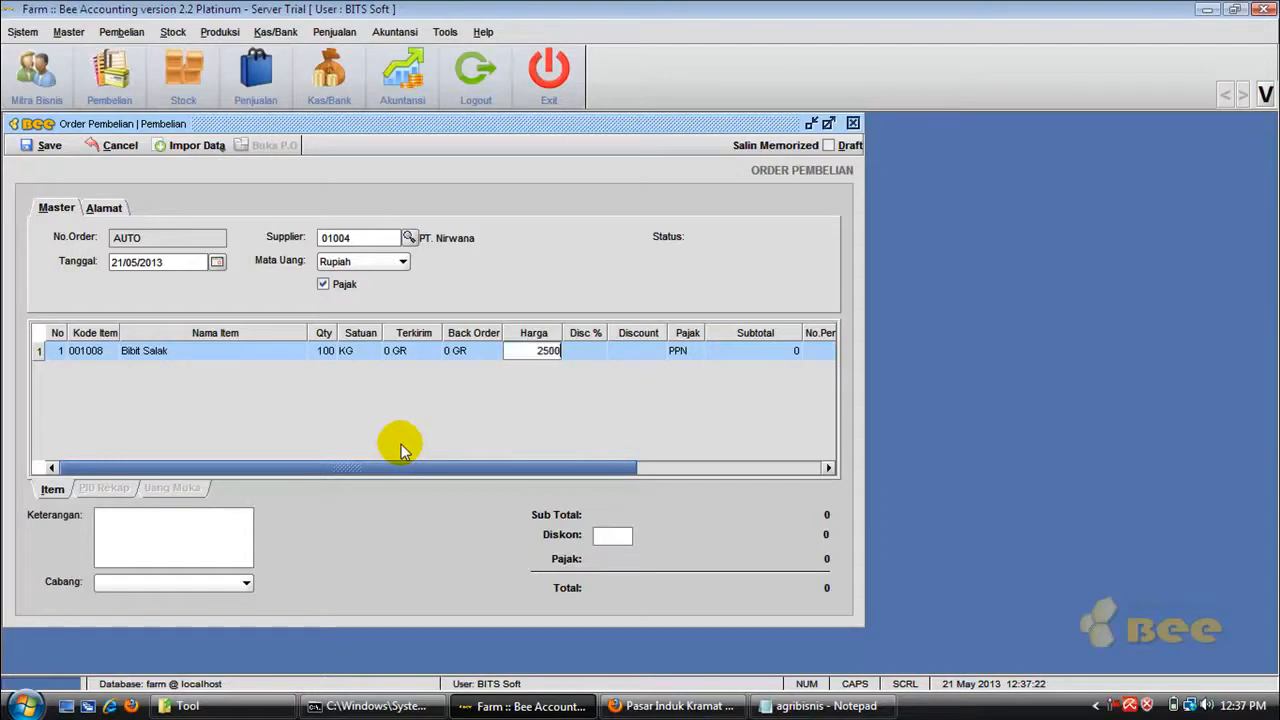
pyautogui.press('Return')
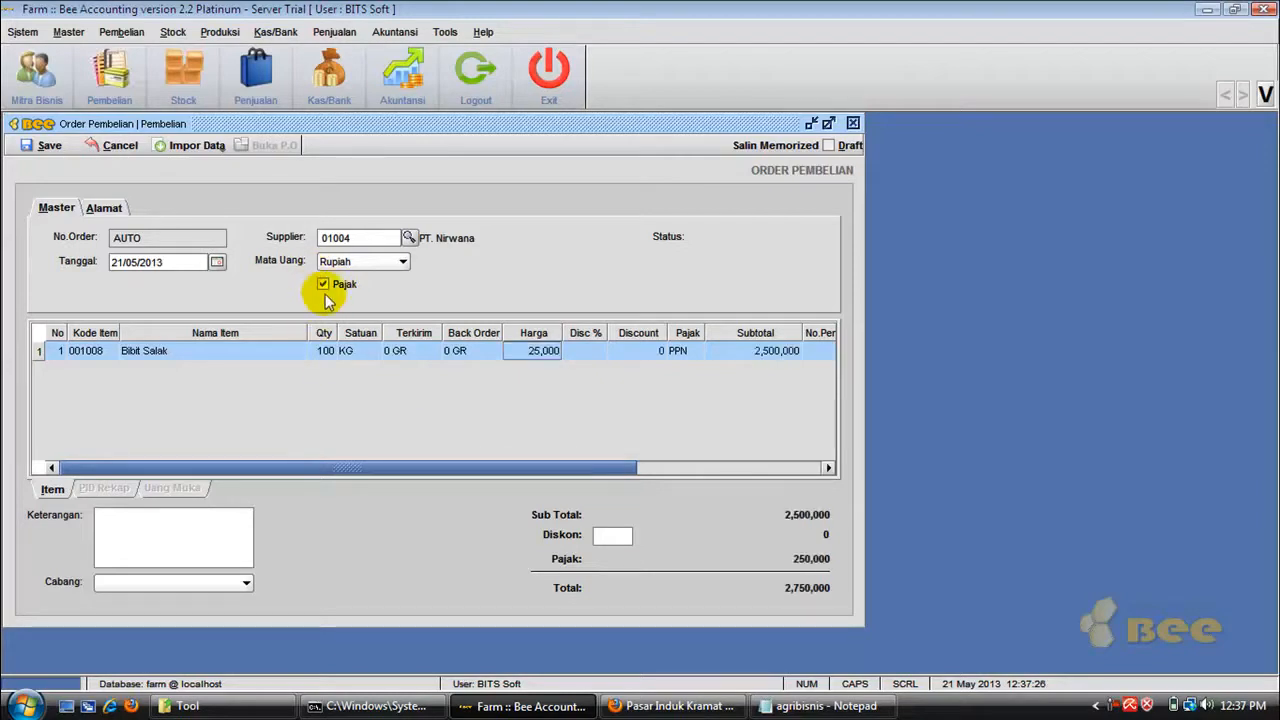
# Step: Save the purchase order, accepting an empty request date
pyautogui.click(40, 148)
pyautogui.click(598, 378)
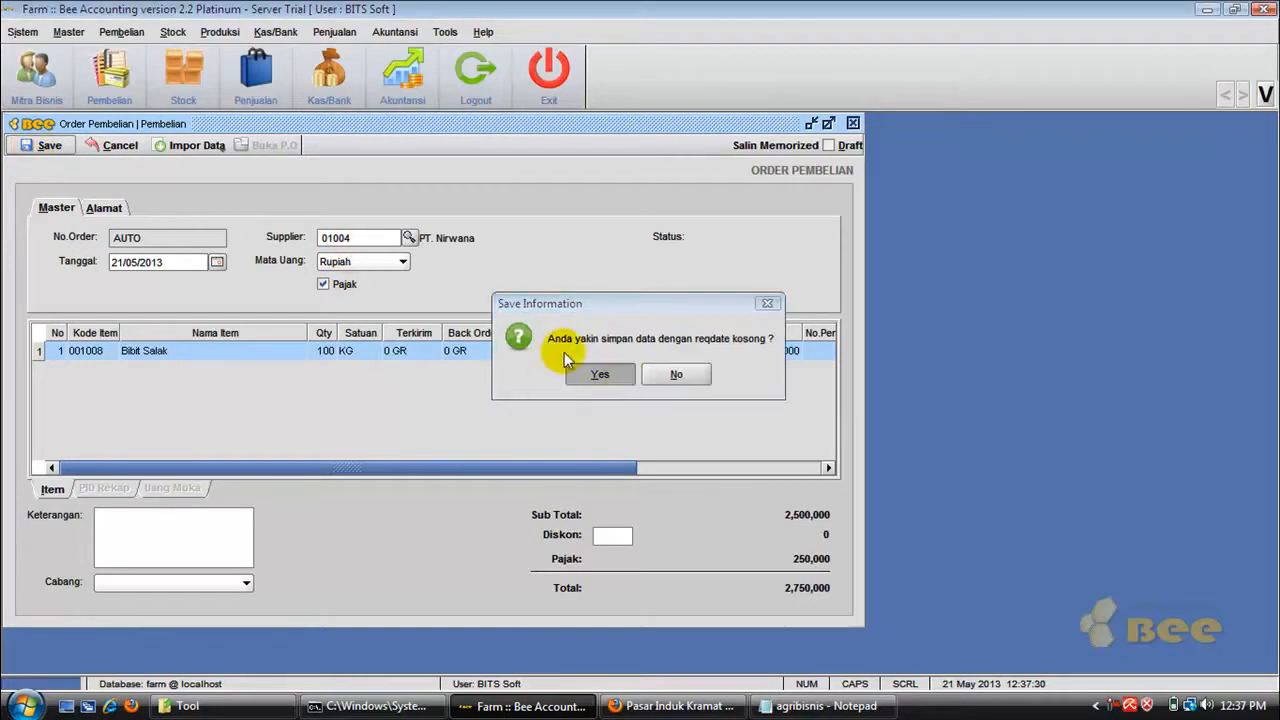
pyautogui.click(624, 374)
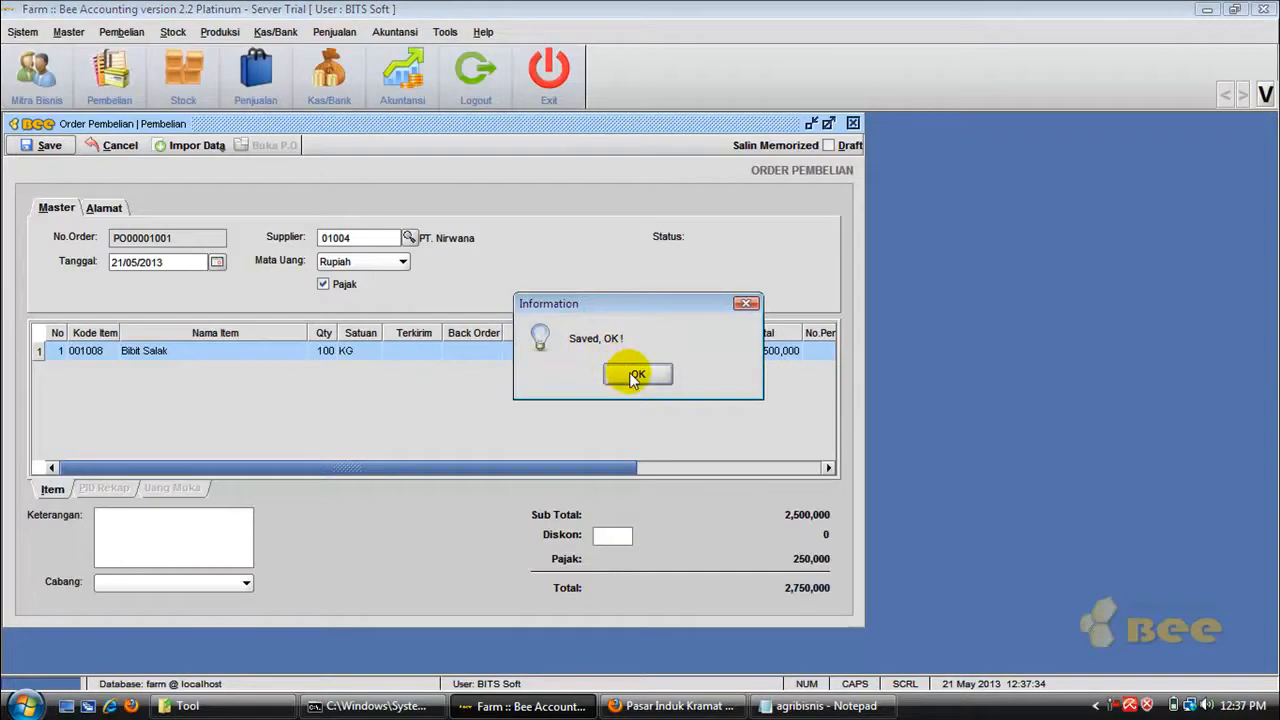
pyautogui.click(657, 370)
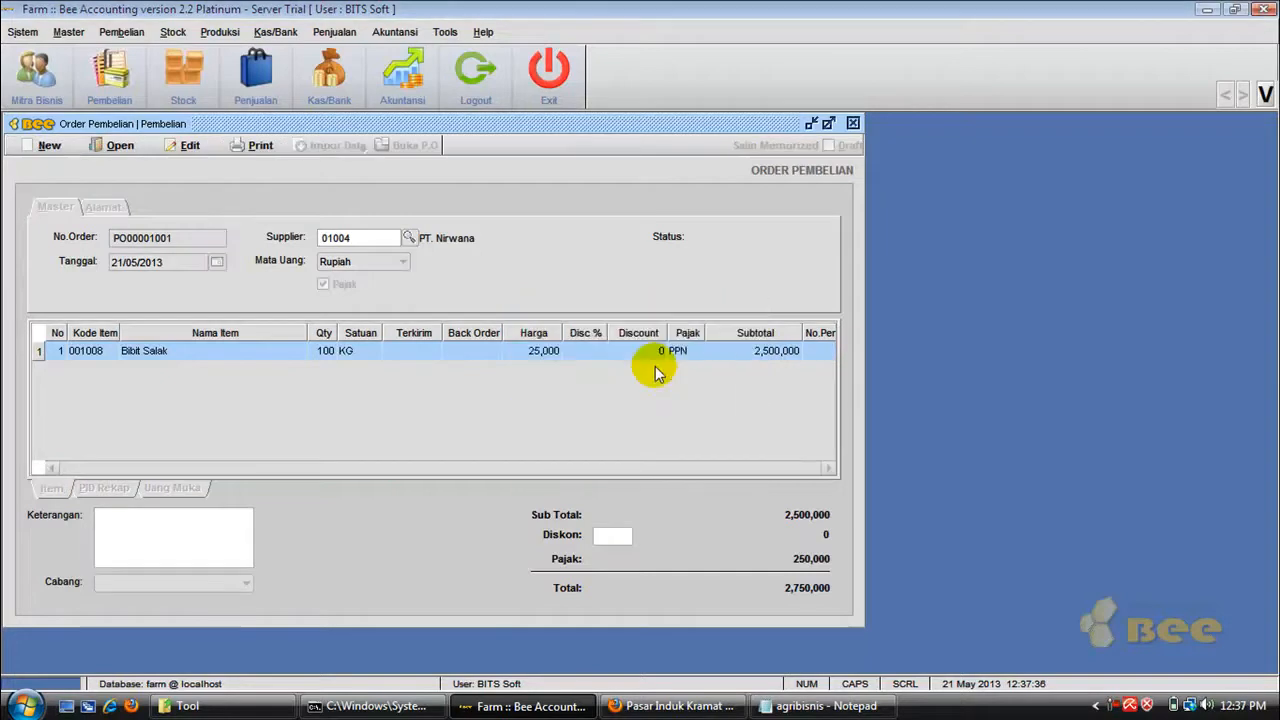
# Step: Close the saved purchase order and open the purchase (Pembelian) form
pyautogui.click(852, 124)
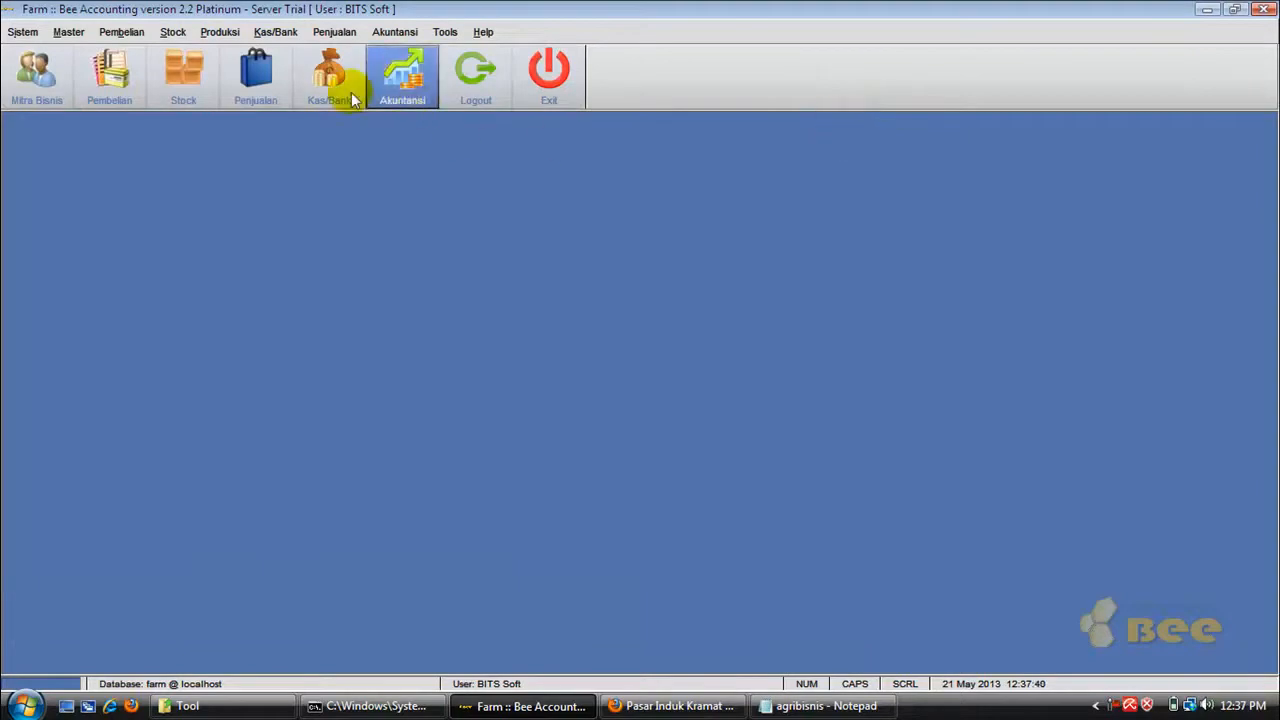
pyautogui.click(120, 32)
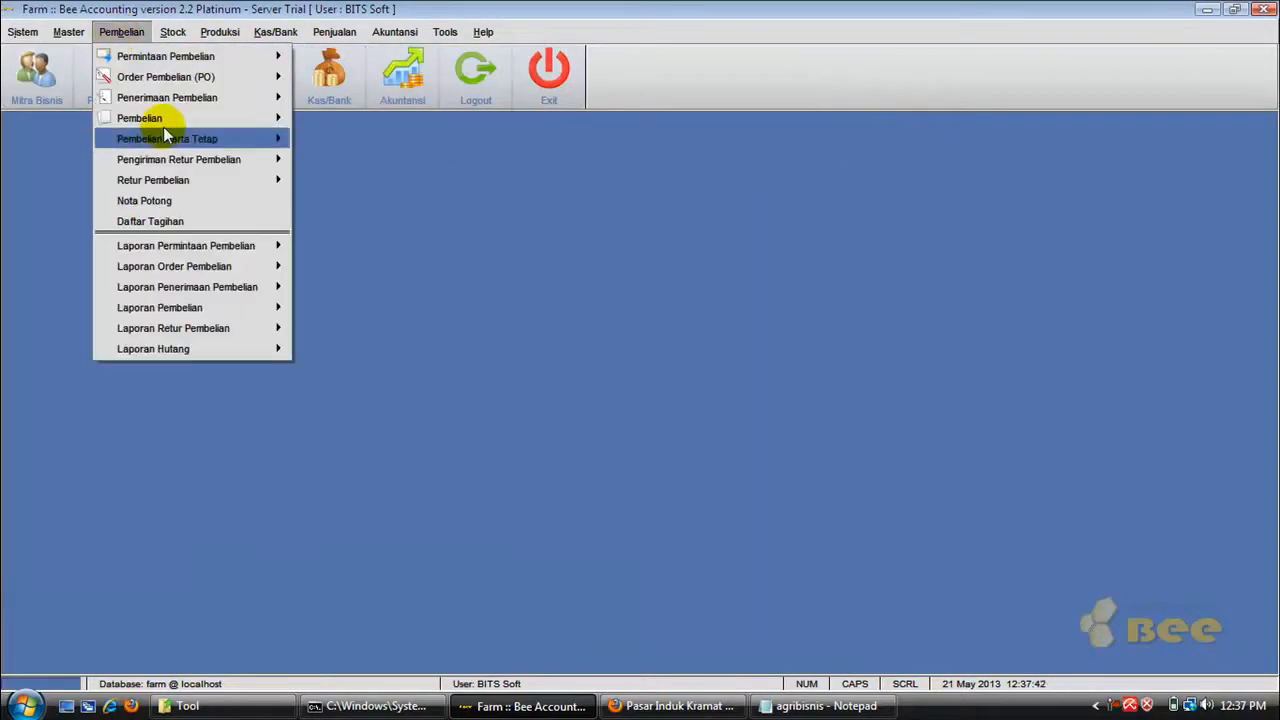
pyautogui.moveTo(200, 122)
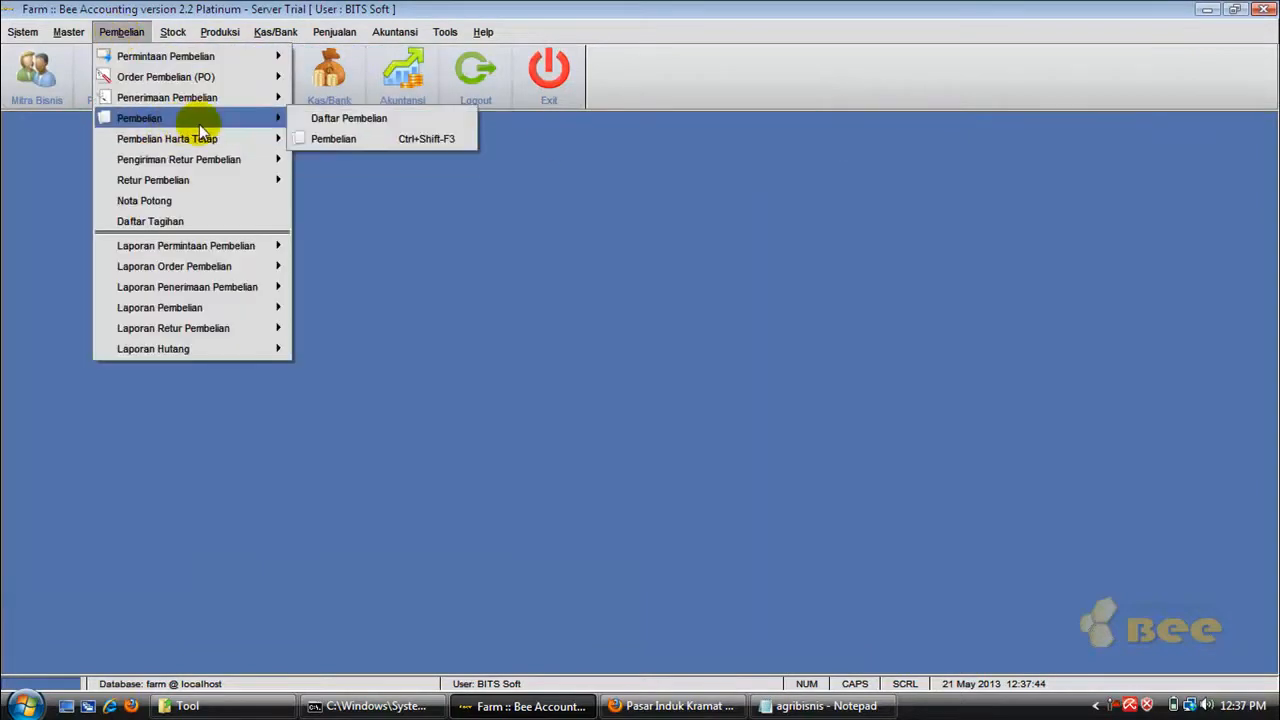
pyautogui.click(332, 140)
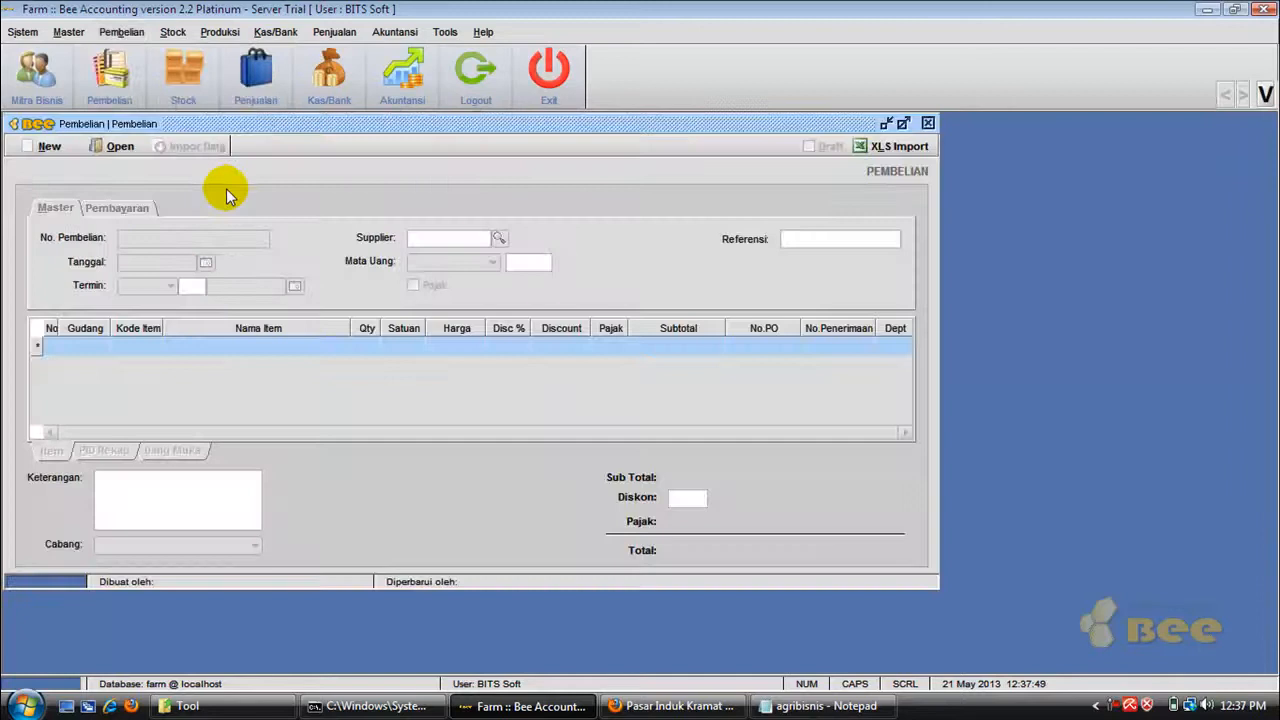
pyautogui.click(121, 32)
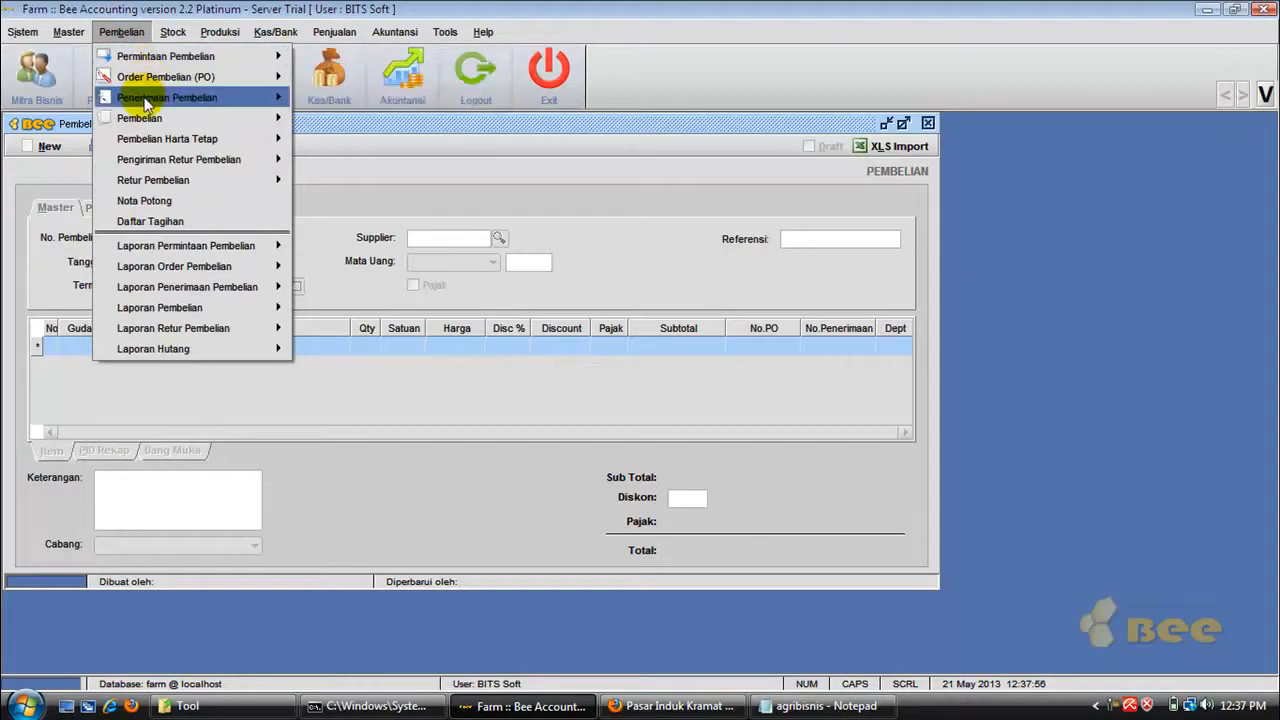
pyautogui.moveTo(157, 89)
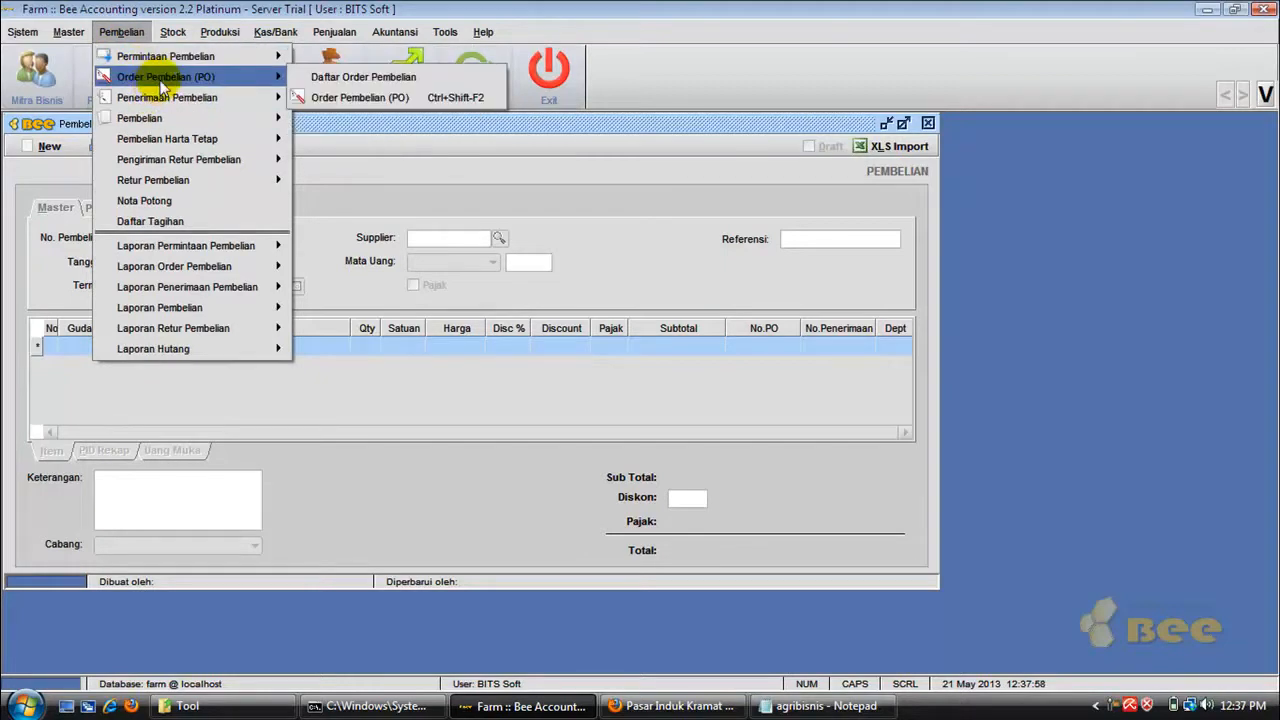
pyautogui.moveTo(167, 121)
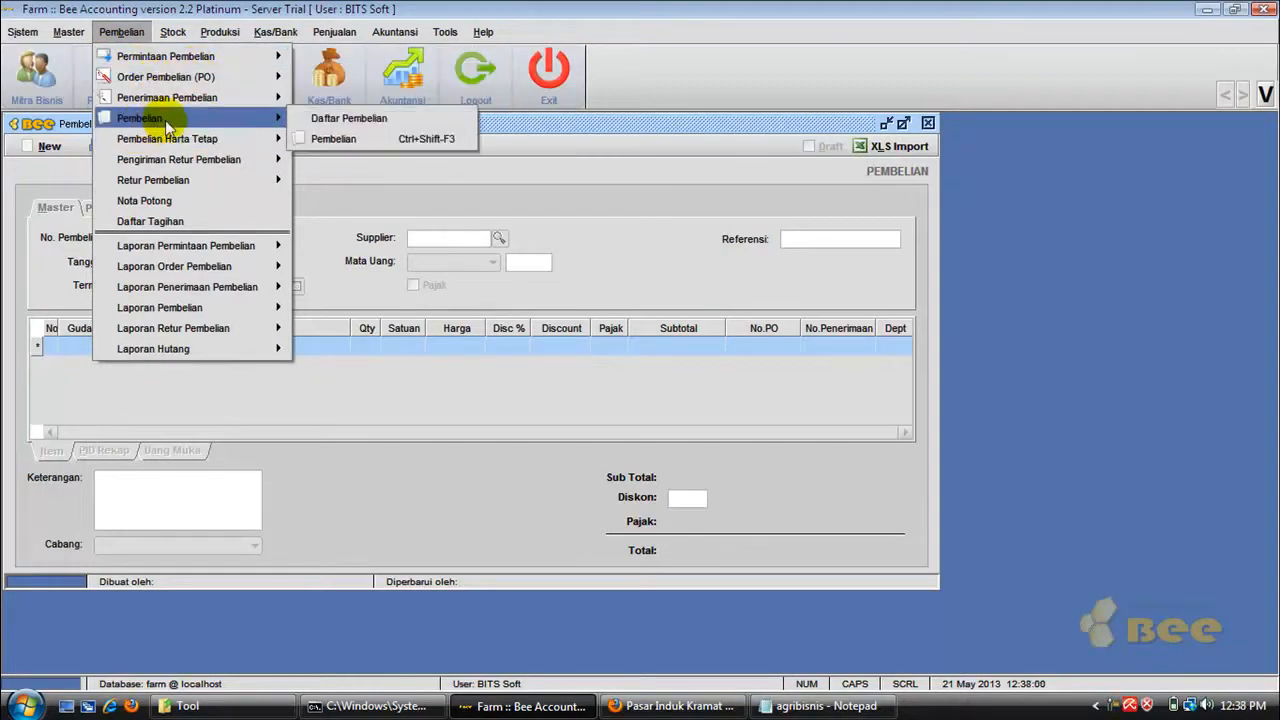
pyautogui.click(371, 161)
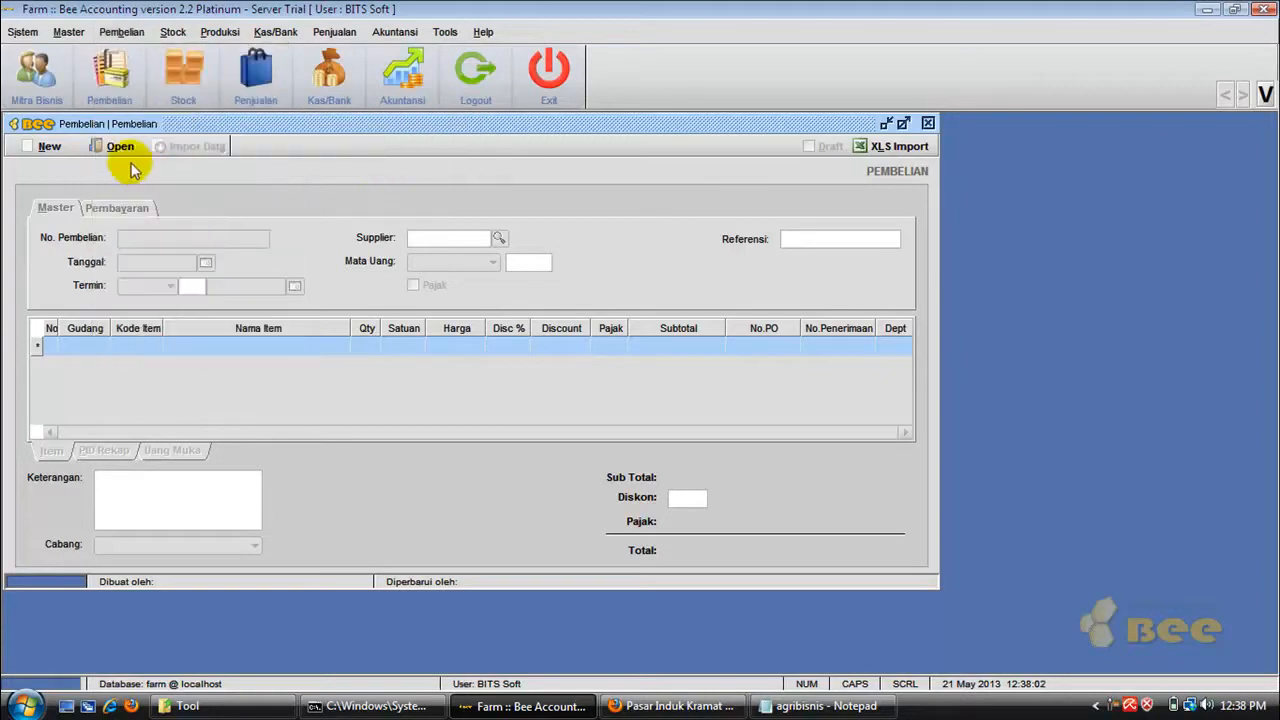
# Step: Start a new purchase and choose PT. Nirwana as its supplier
pyautogui.click(49, 148)
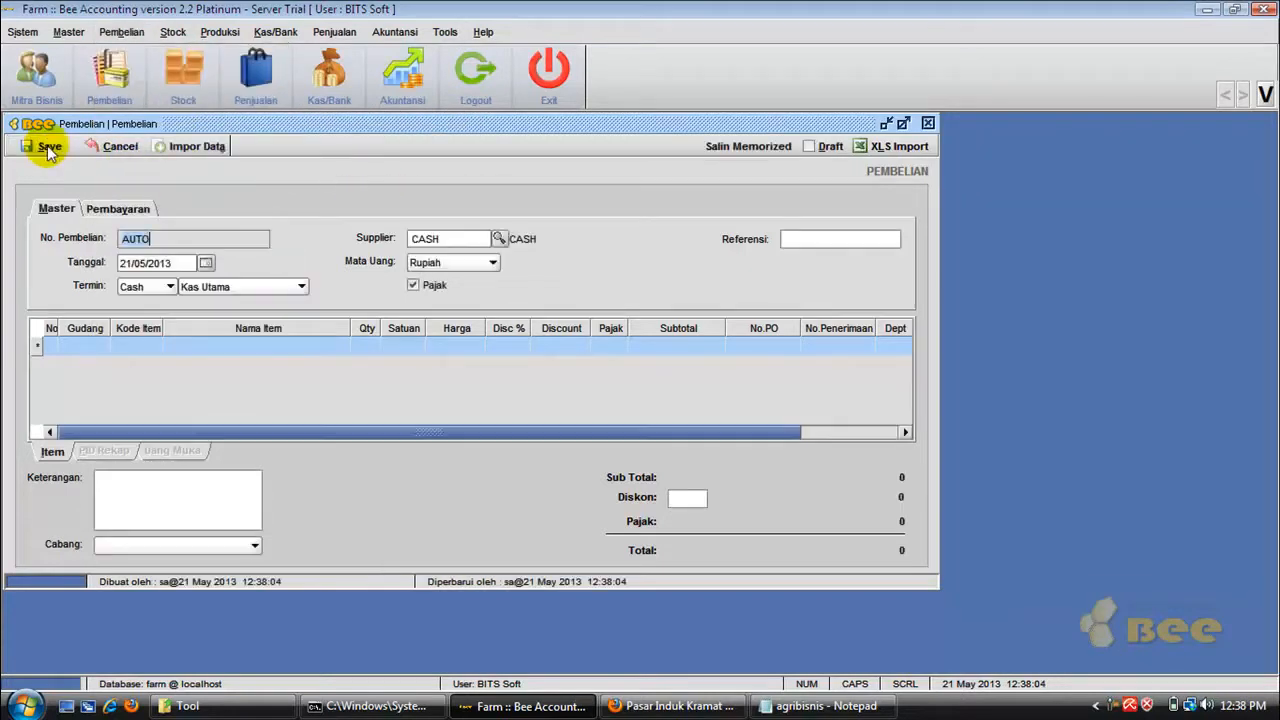
pyautogui.click(497, 238)
pyautogui.click(440, 335)
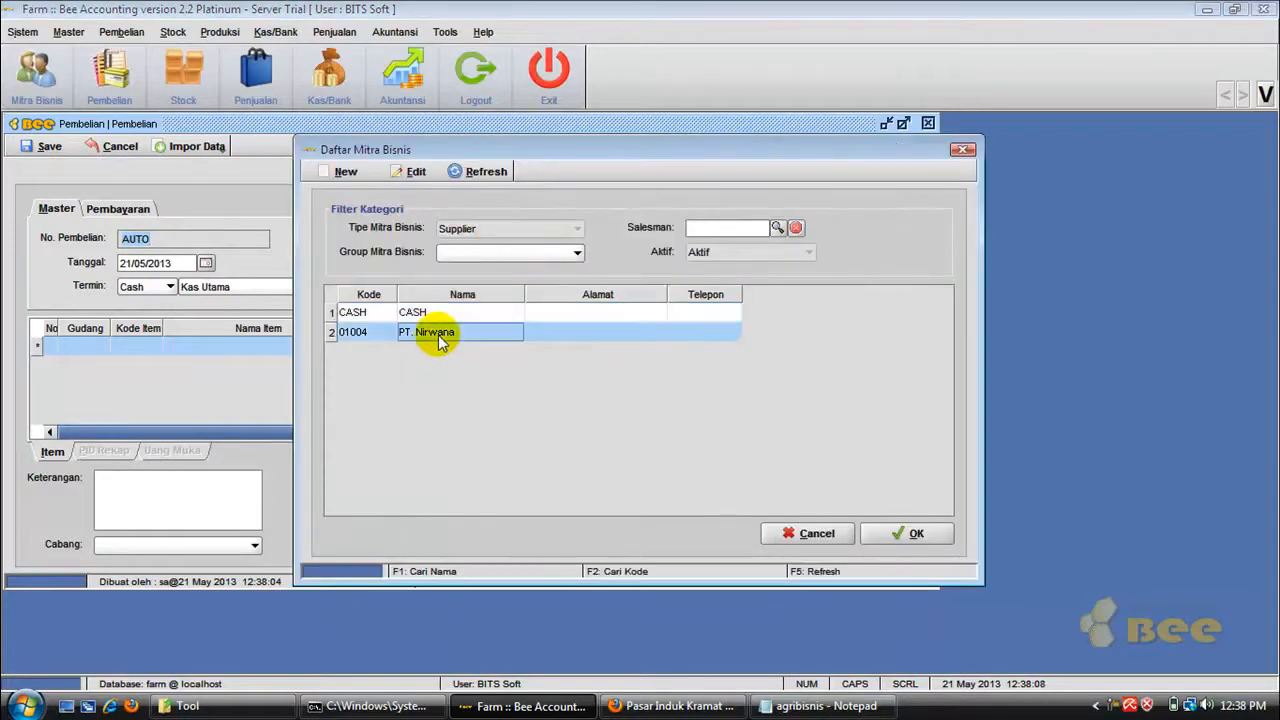
pyautogui.doubleClick(440, 335)
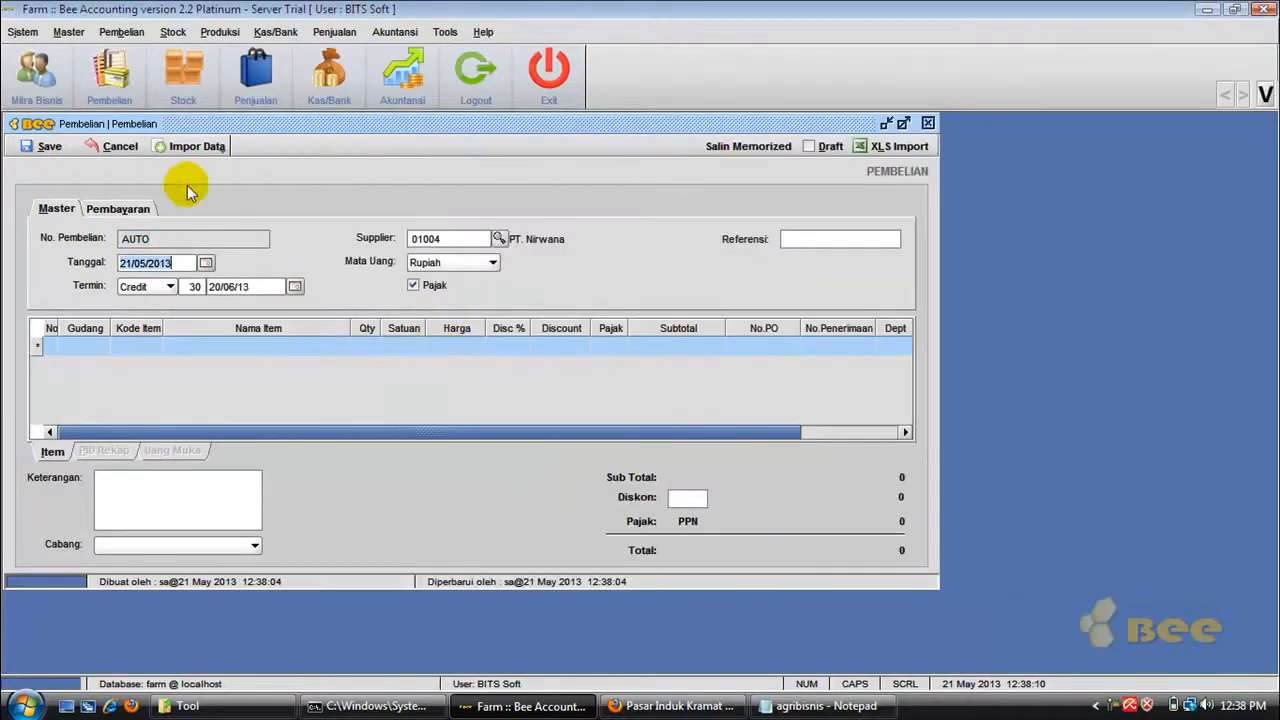
# Step: Import PT. Nirwana's purchase order for Bibit Salak into the purchase and save it without printing
pyautogui.click(180, 150)
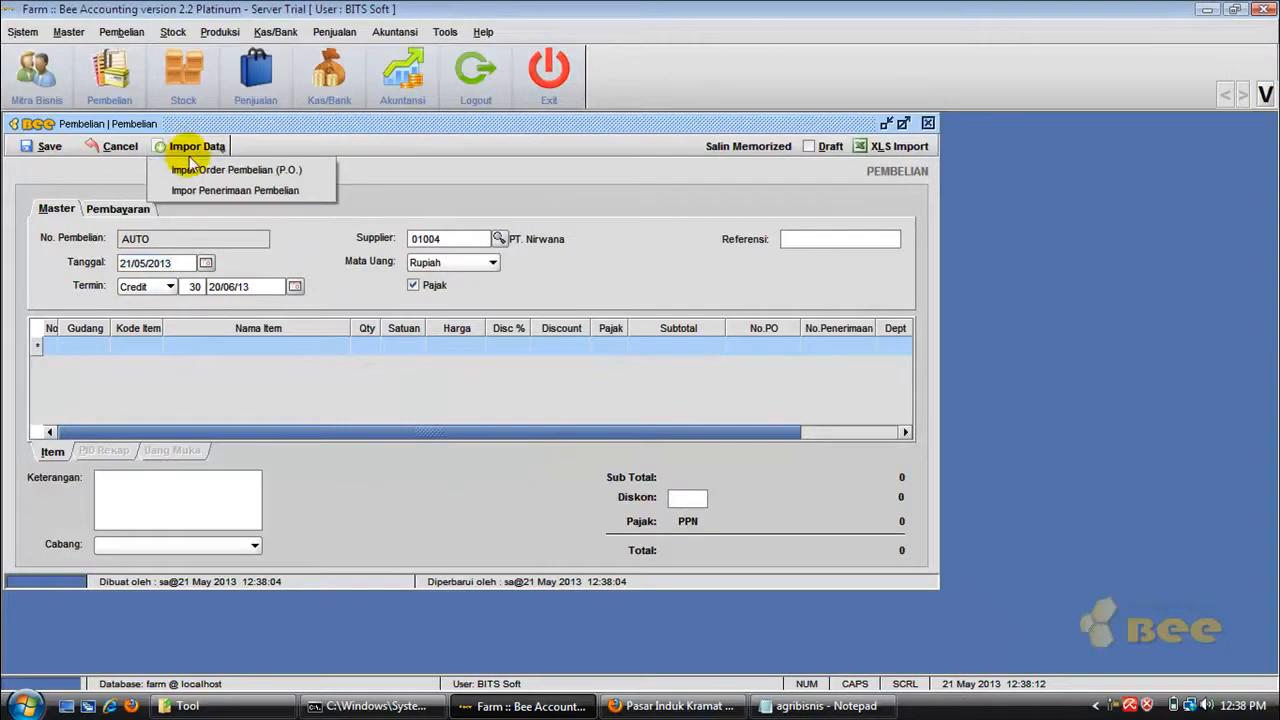
pyautogui.click(193, 172)
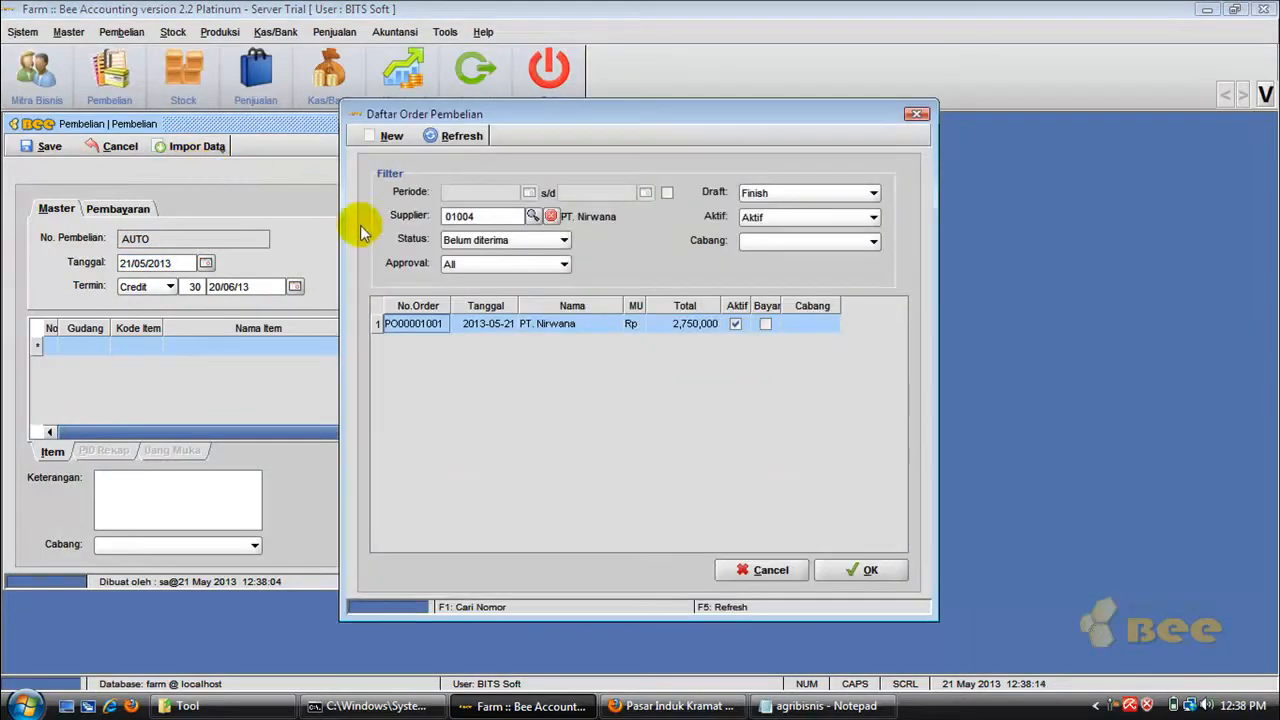
pyautogui.click(843, 575)
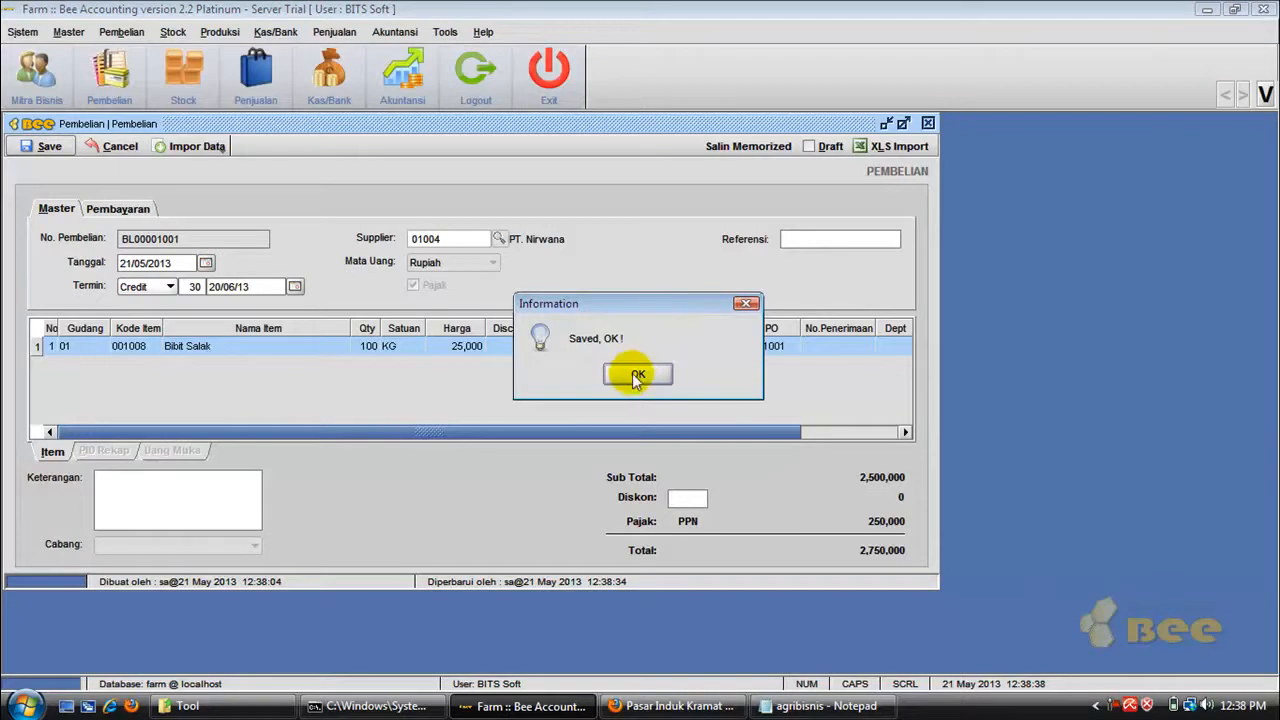
pyautogui.click(630, 376)
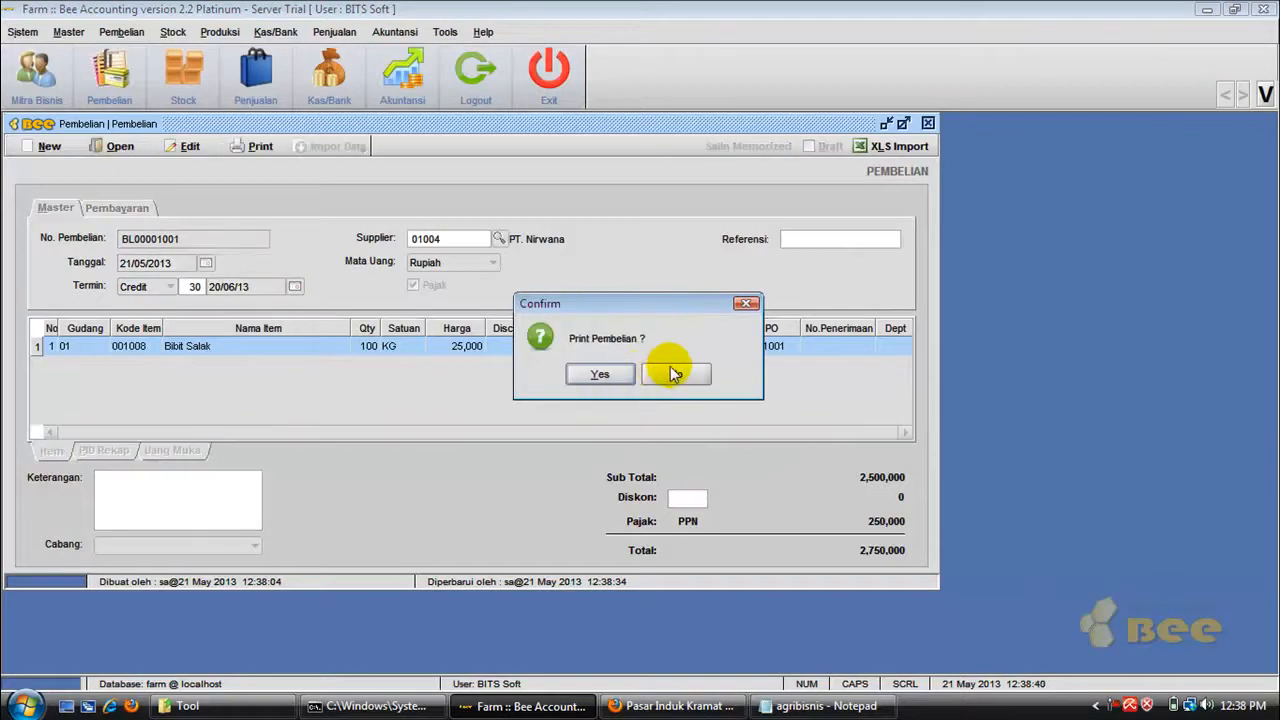
pyautogui.click(670, 368)
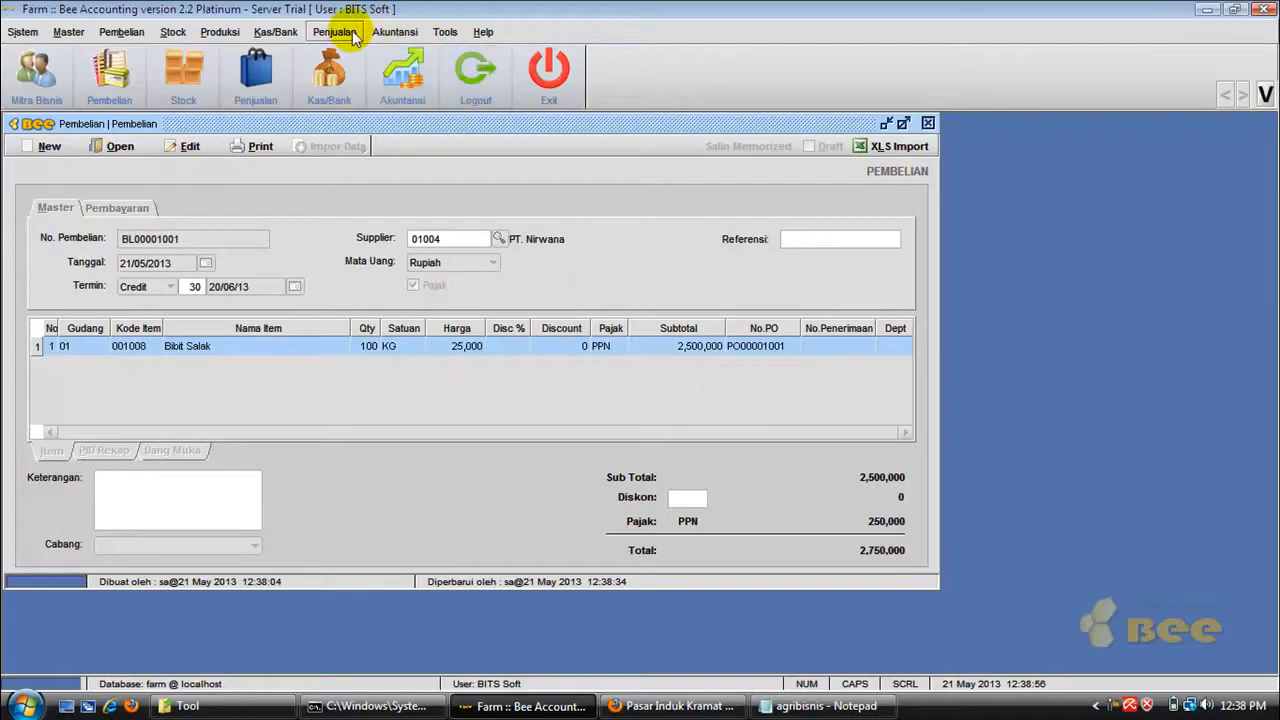
# Step: Open the auto-generated general journal (Jurnal Umum) entry for the PT. Nirwana purchase
pyautogui.click(385, 32)
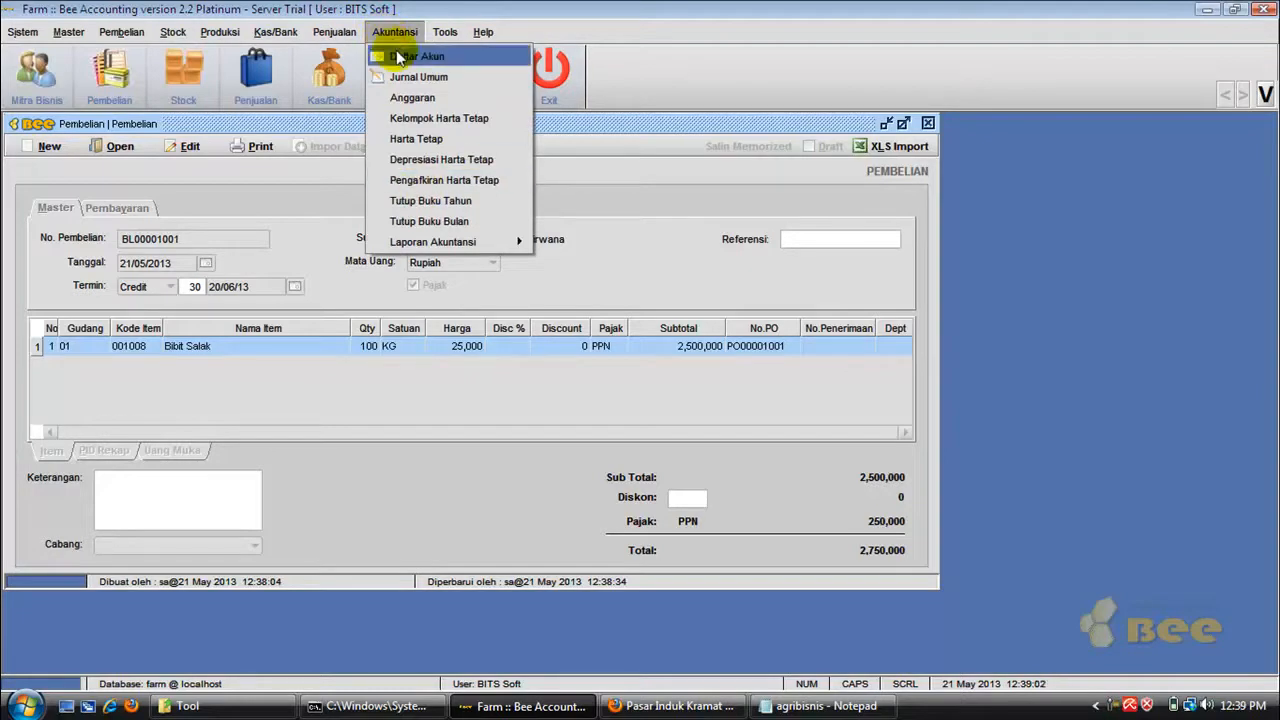
pyautogui.click(418, 78)
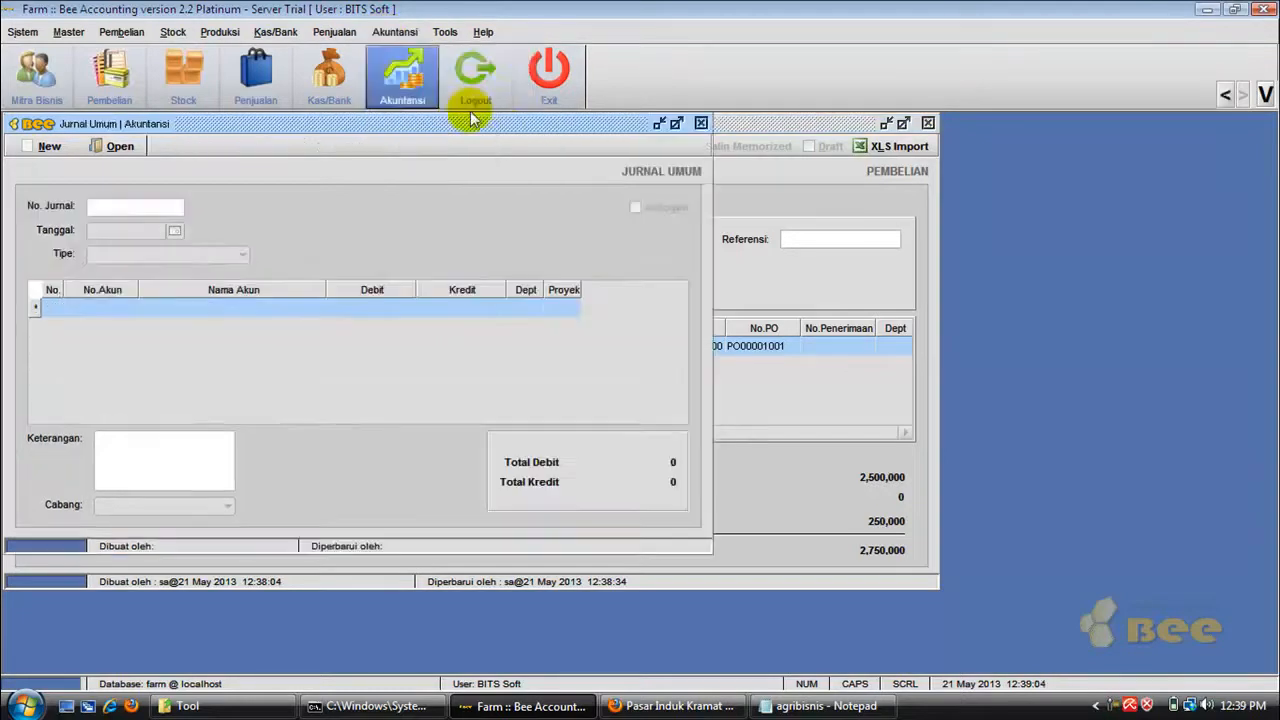
pyautogui.click(113, 146)
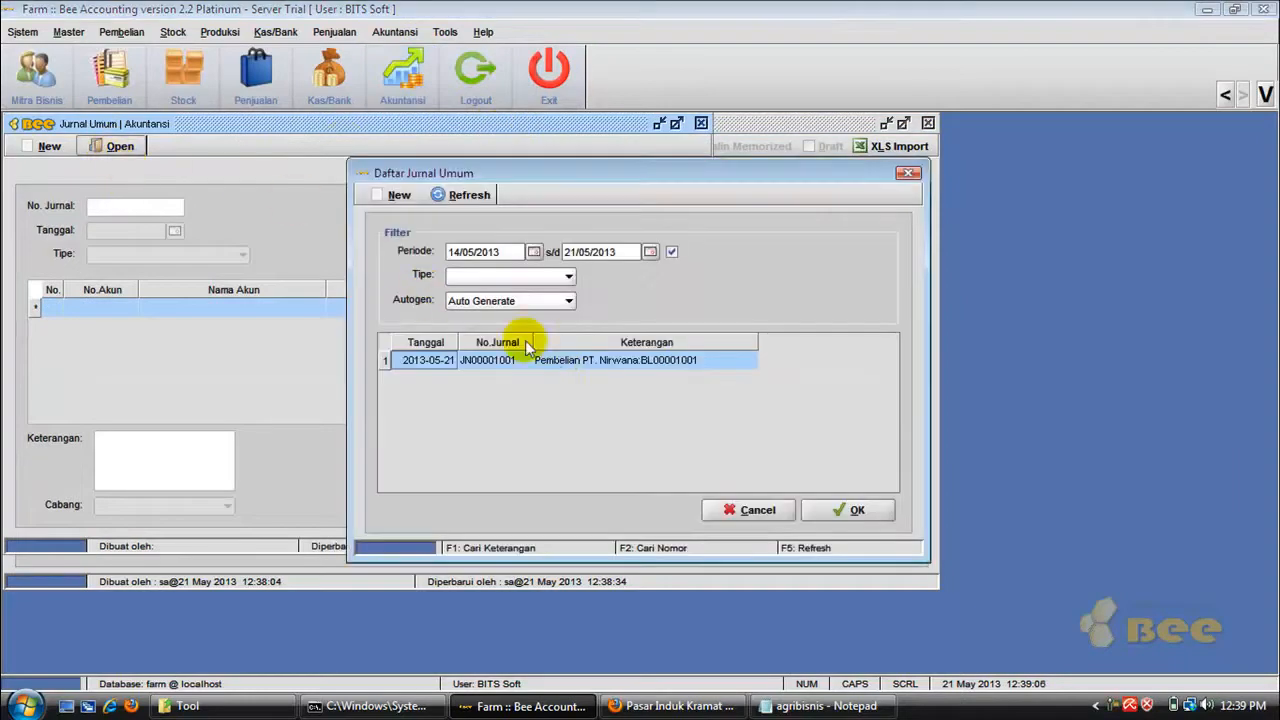
pyautogui.click(848, 512)
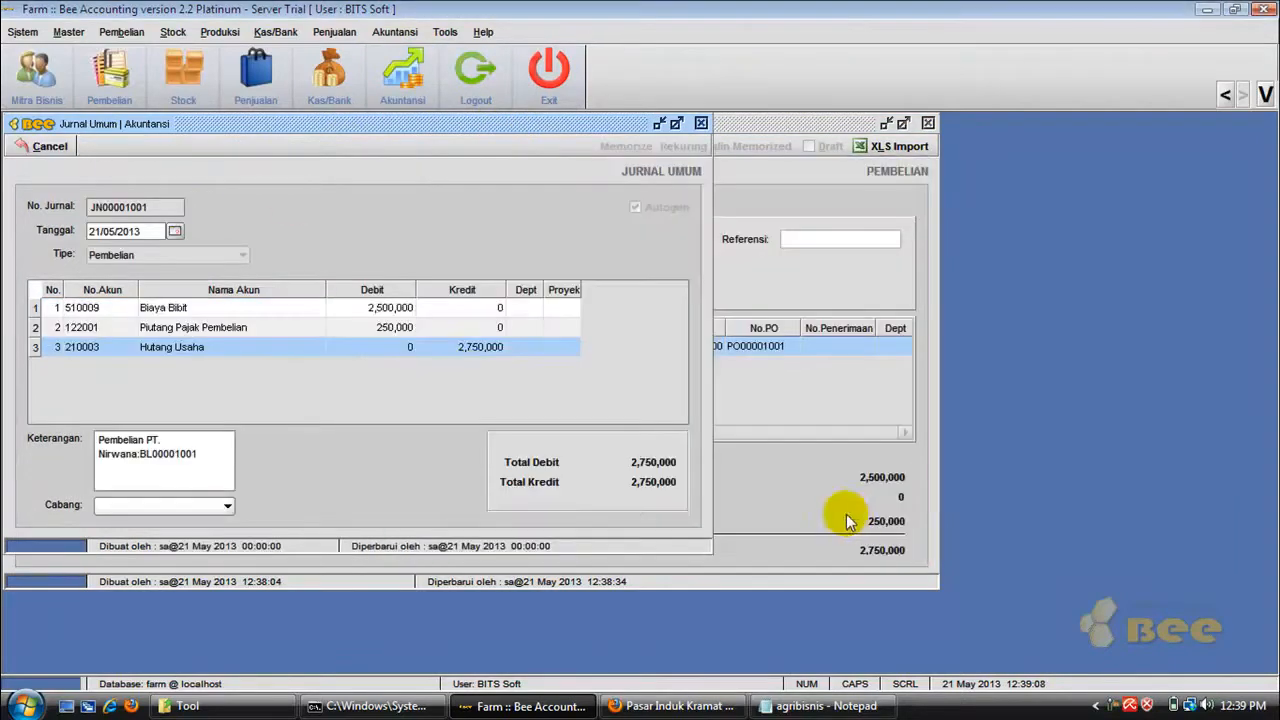
# Step: Examine the debits for Biaya Bibit and Piutang Pajak Pembelian and the credit for Hutang Usaha, then close the journal and purchase windows
pyautogui.click(372, 305)
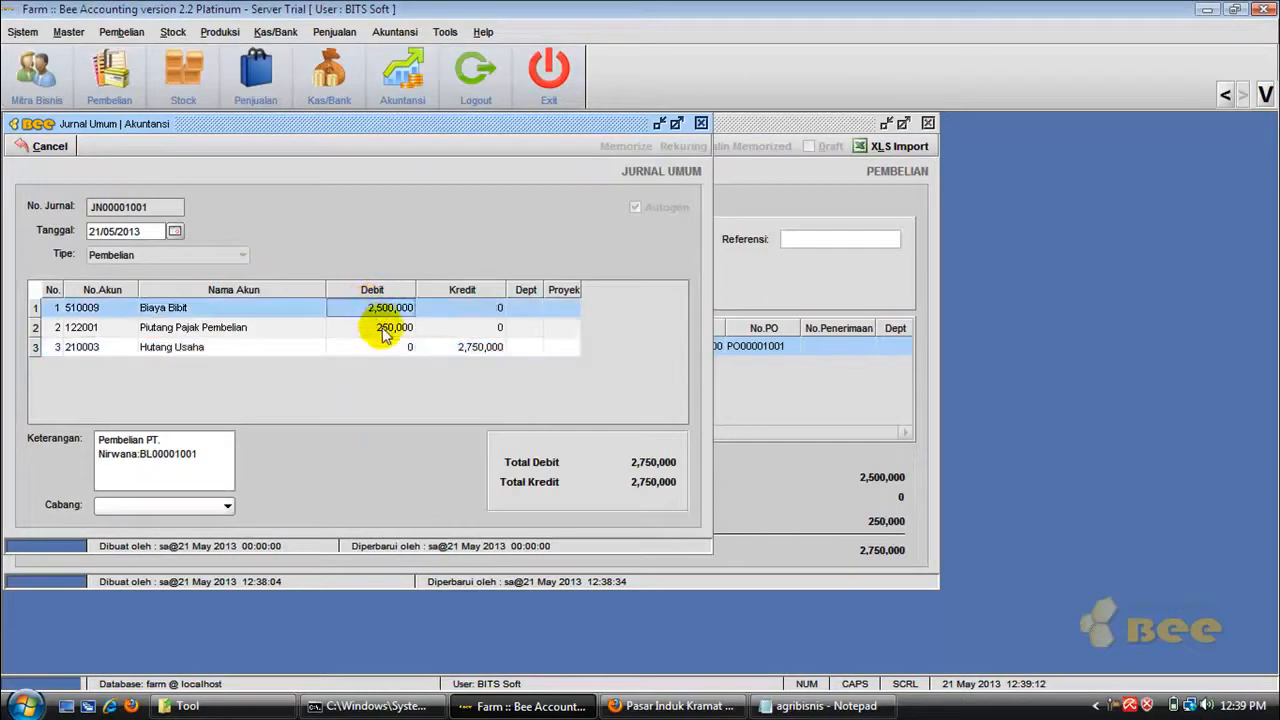
pyautogui.click(385, 328)
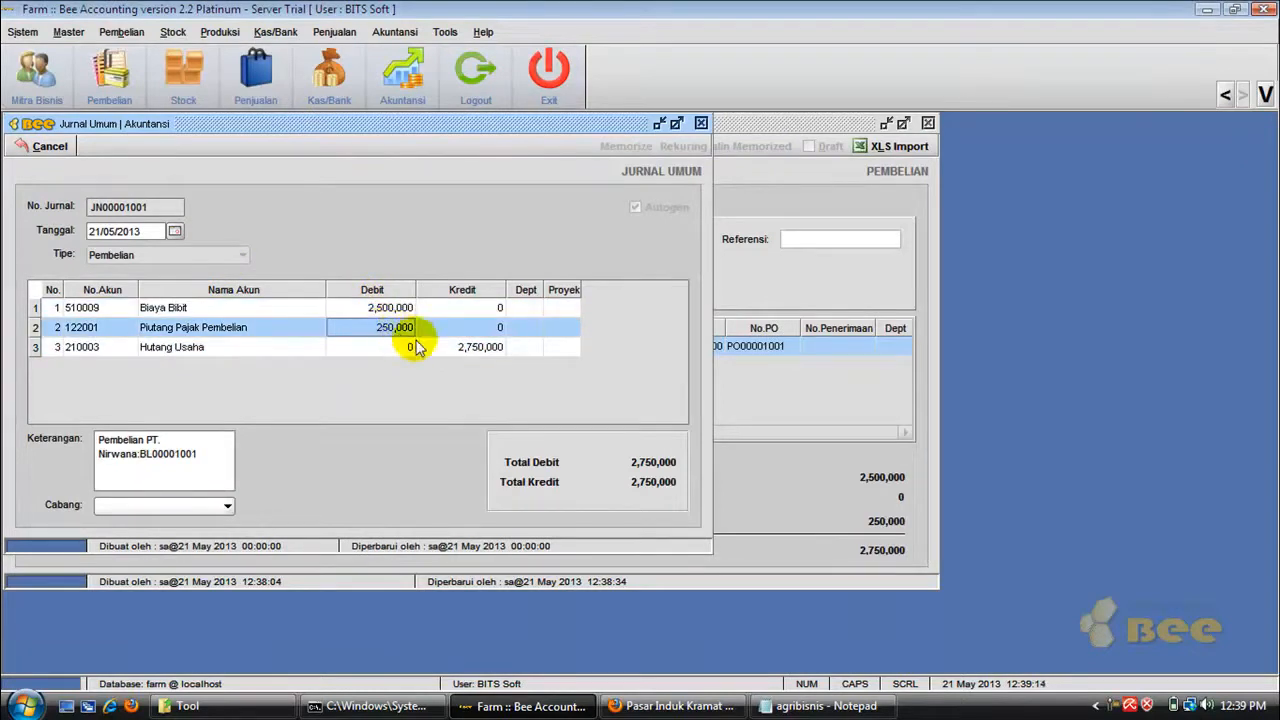
pyautogui.click(470, 350)
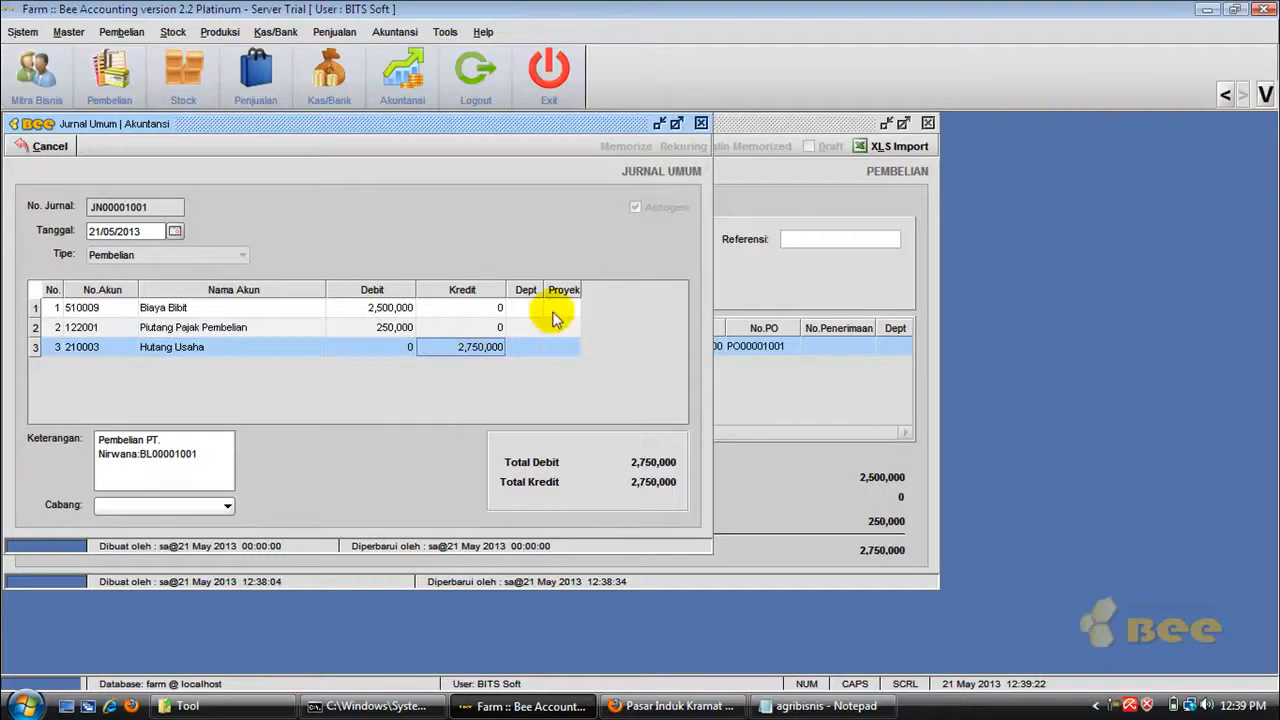
pyautogui.click(701, 124)
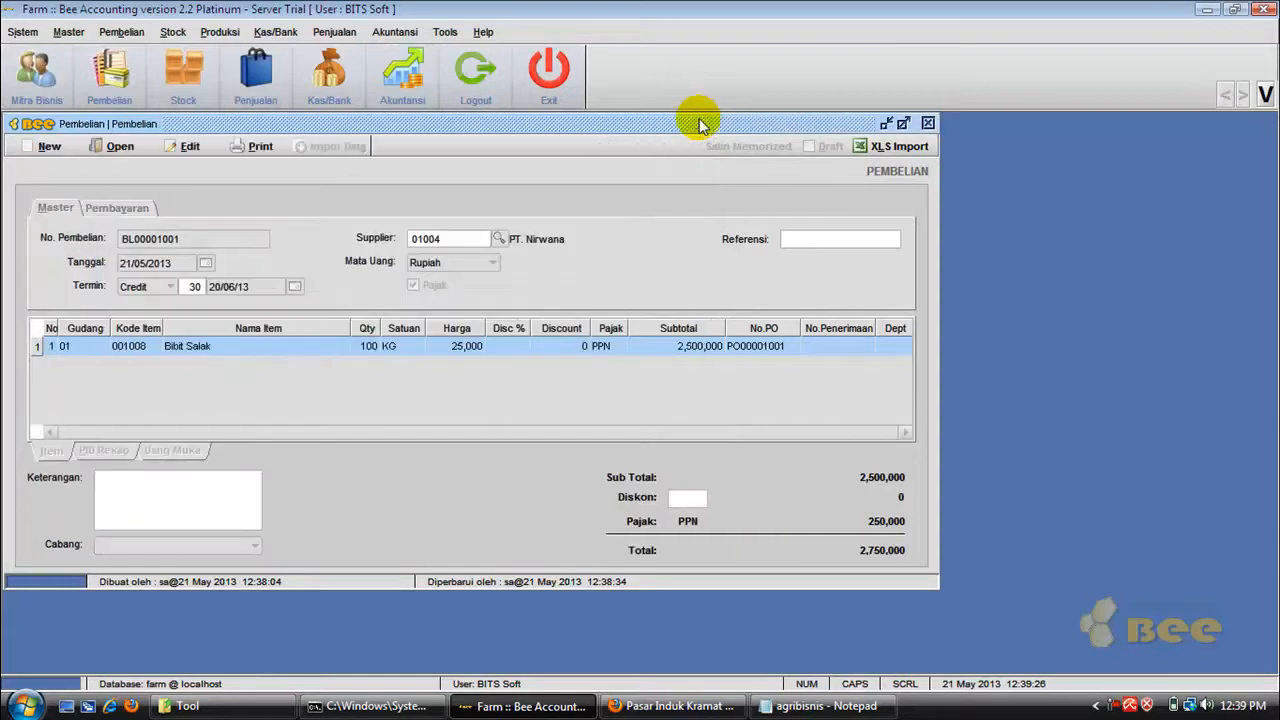
pyautogui.click(928, 123)
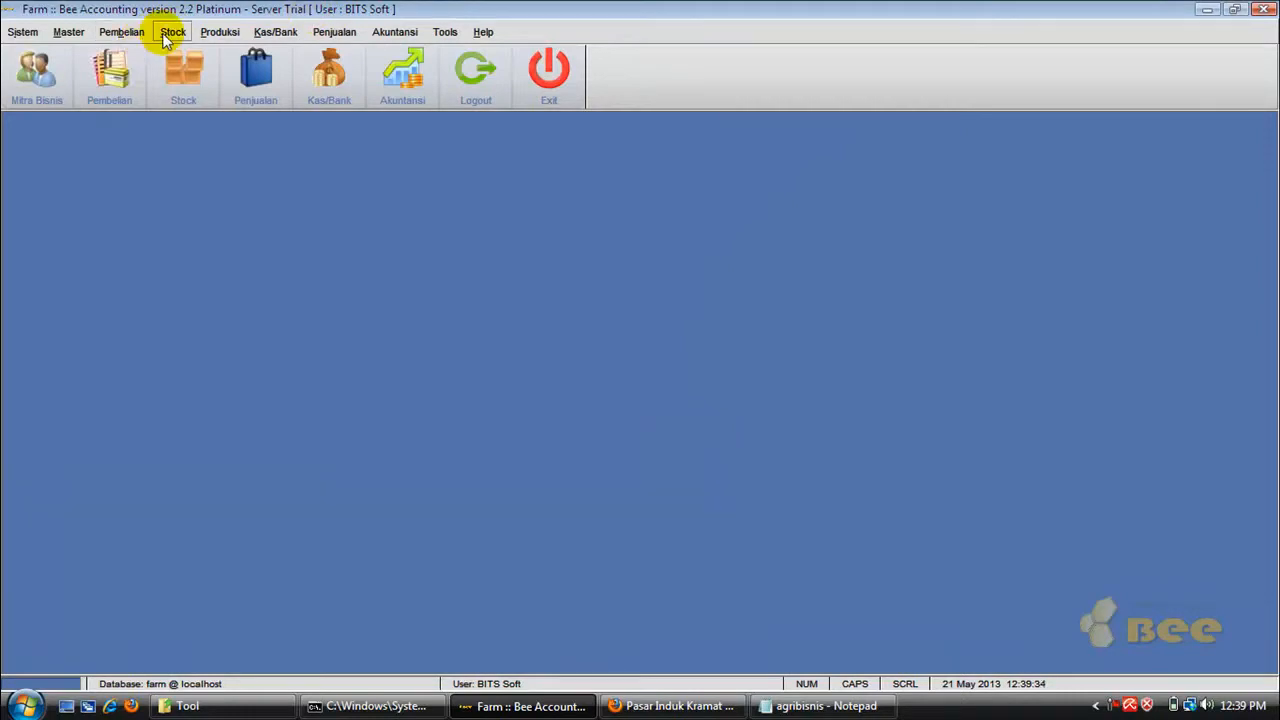
pyautogui.click(125, 32)
pyautogui.moveTo(145, 118)
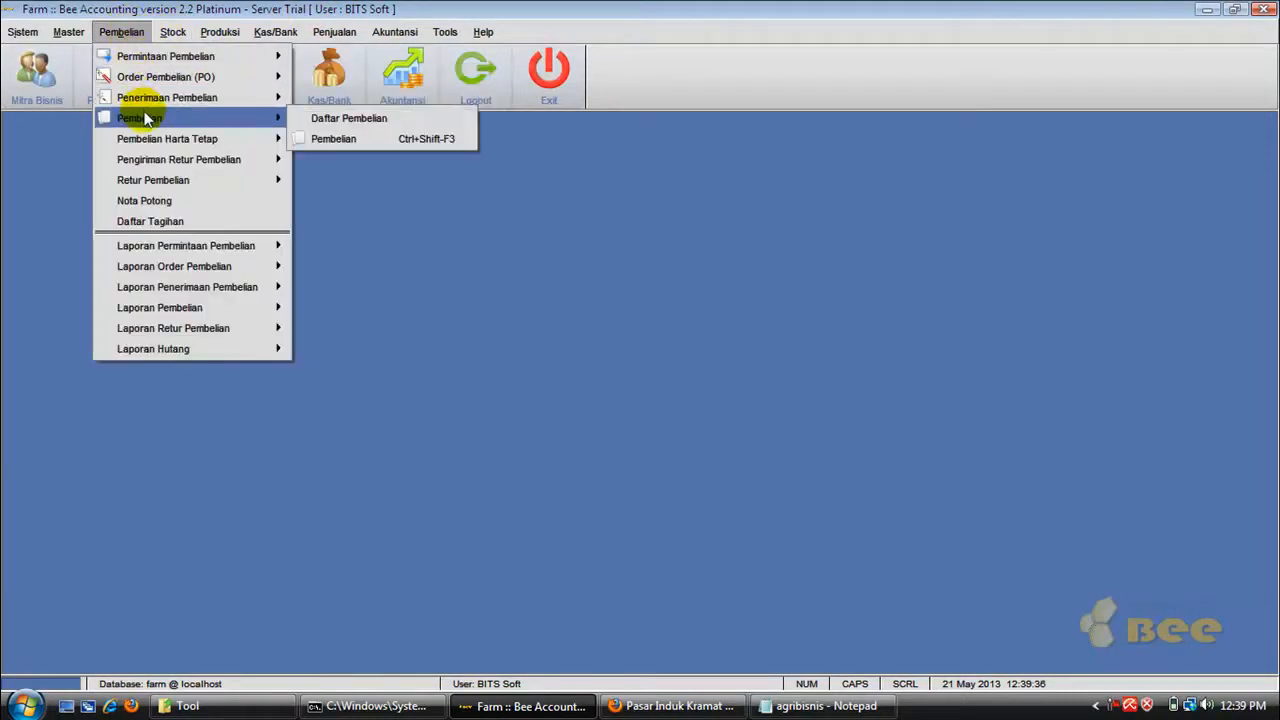
pyautogui.click(336, 139)
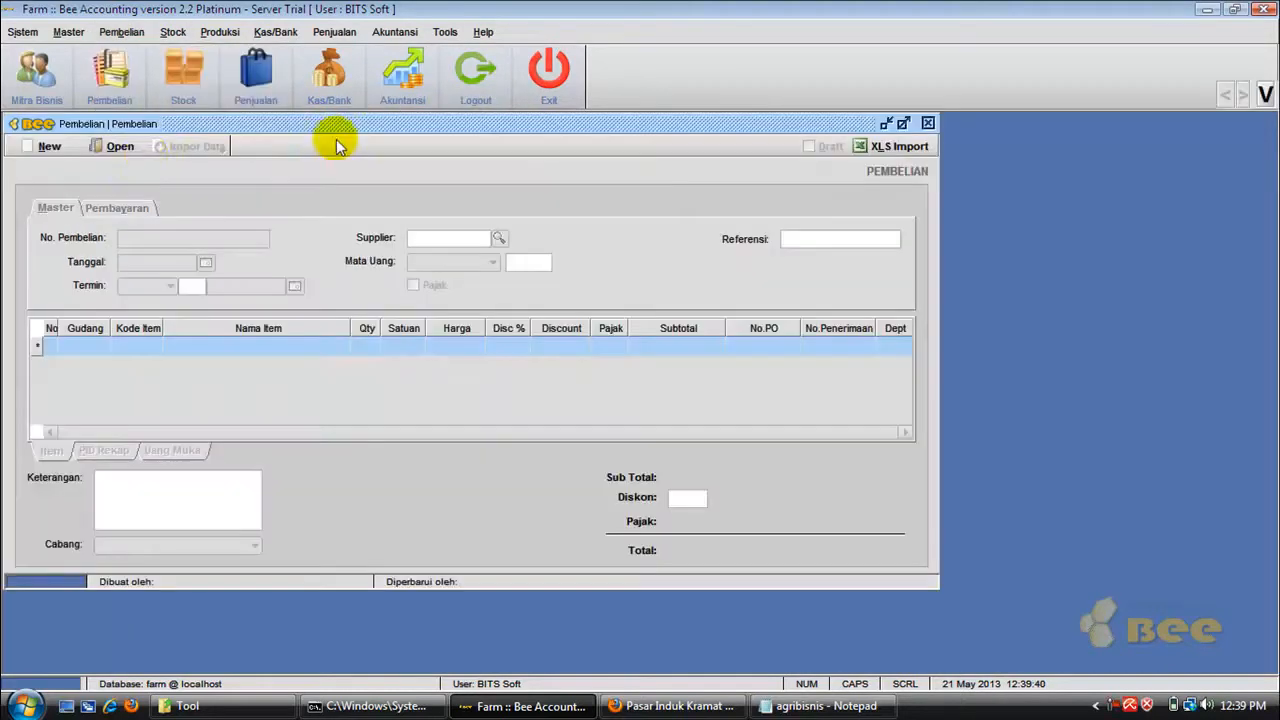
pyautogui.click(49, 146)
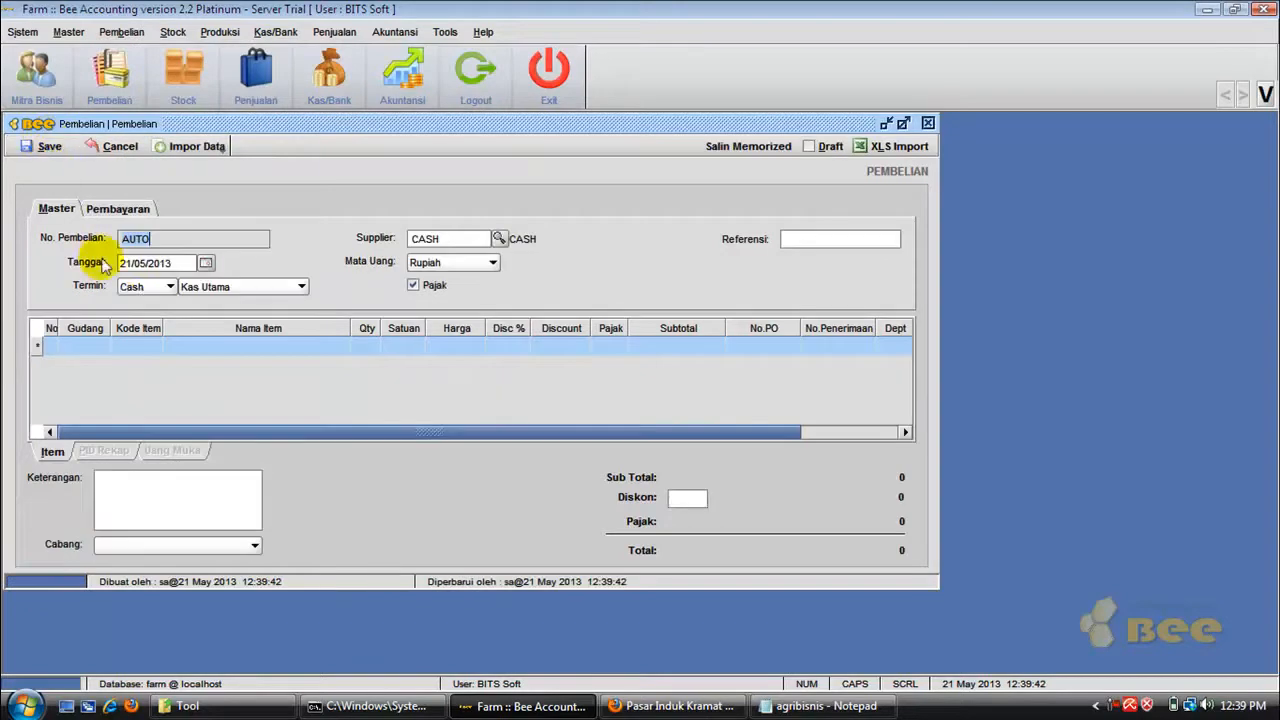
pyautogui.click(160, 355)
pyautogui.click(152, 345)
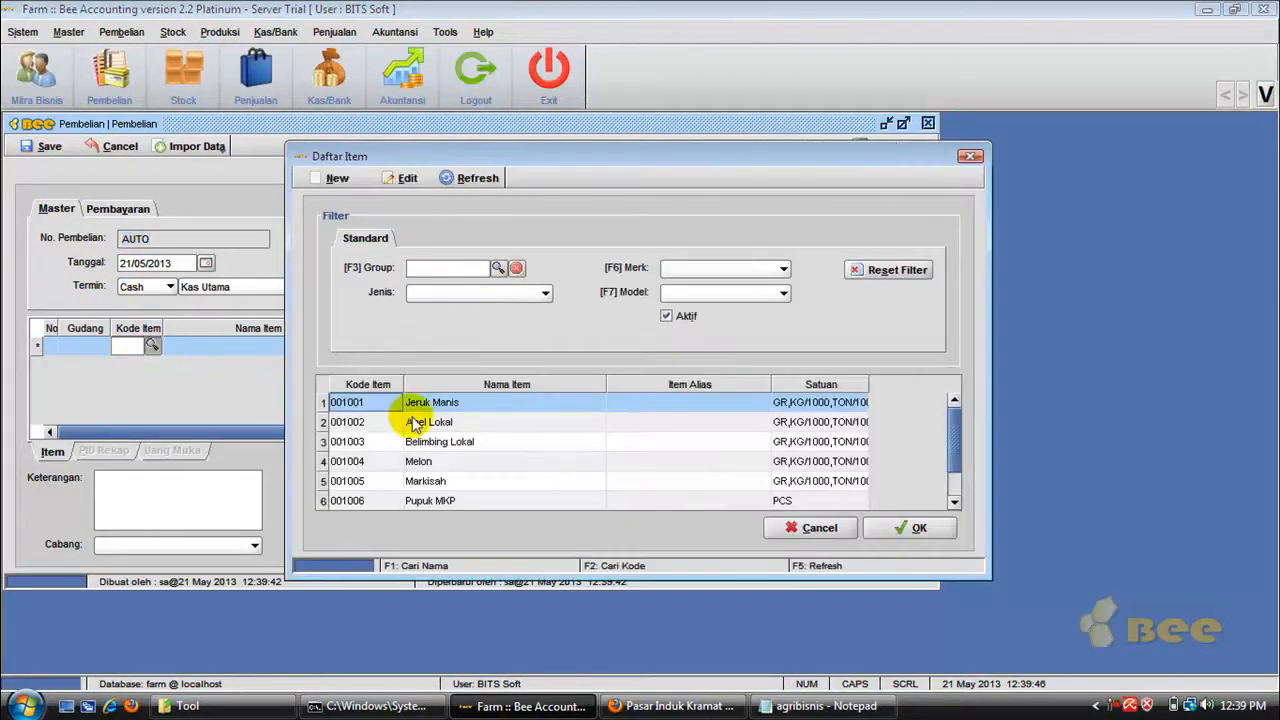
pyautogui.click(449, 468)
pyautogui.press('Down')
pyautogui.press('Down')
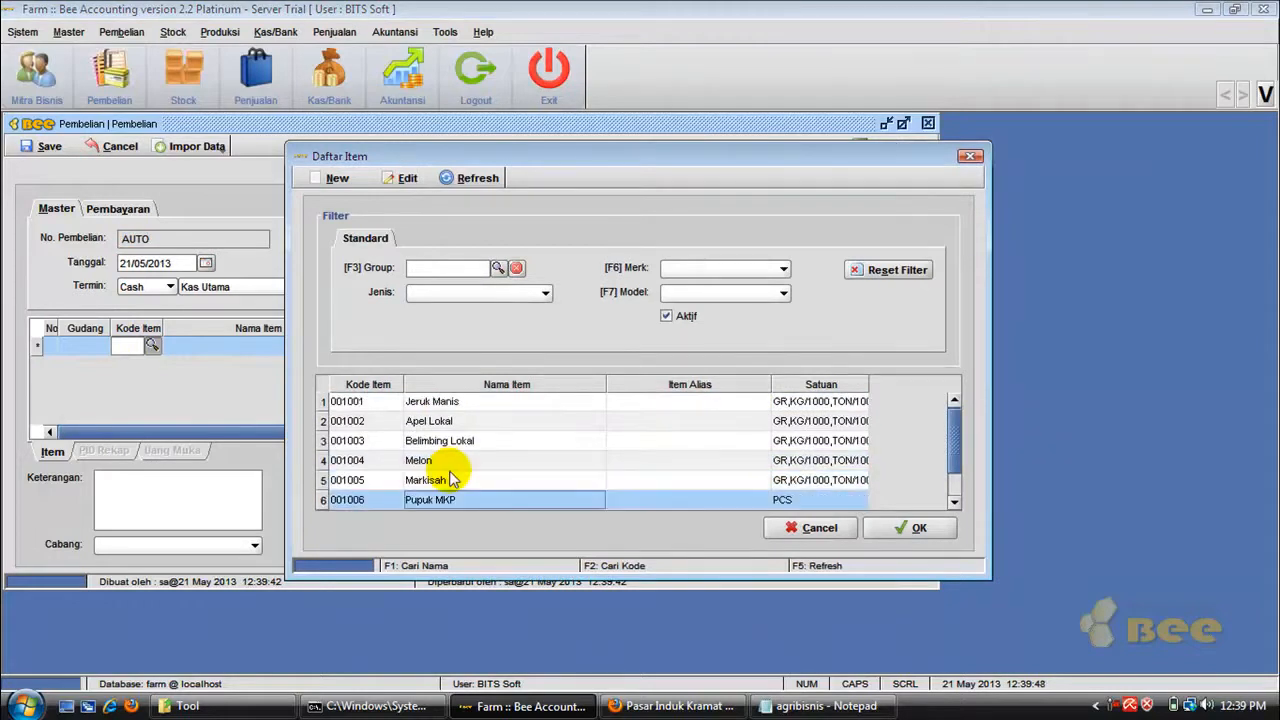
pyautogui.press('Return')
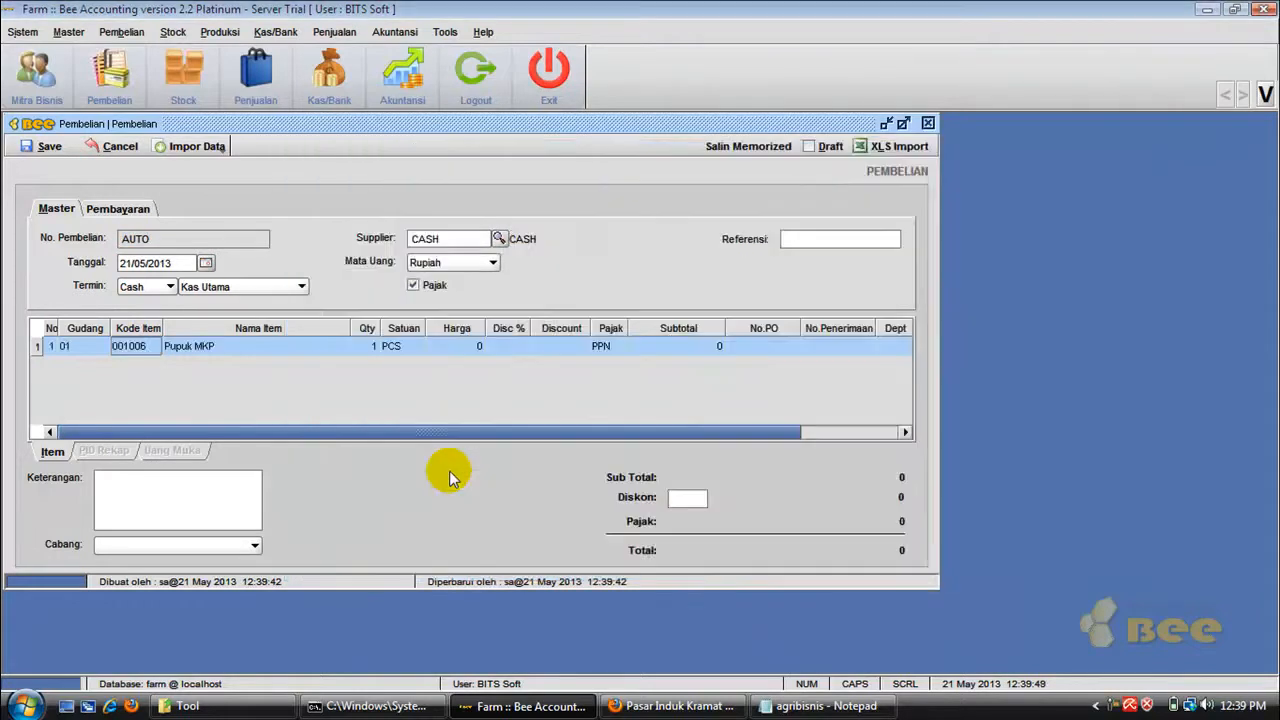
pyautogui.click(366, 346)
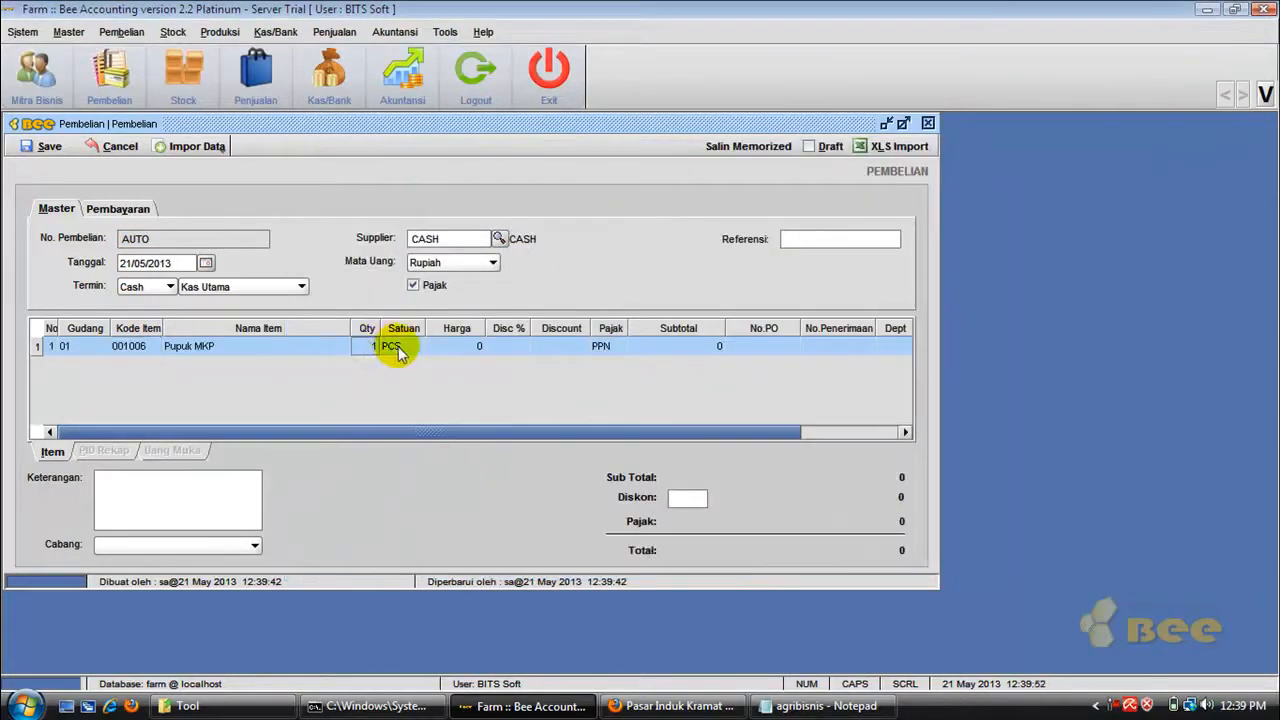
pyautogui.click(398, 346)
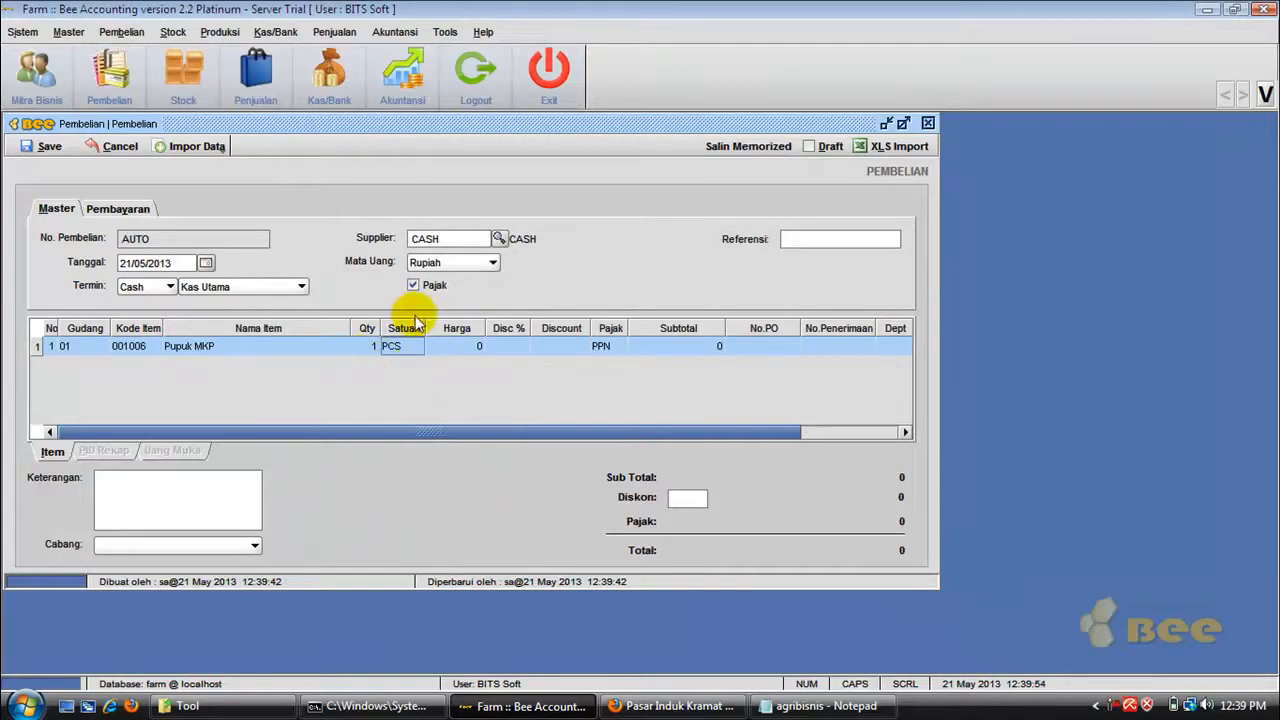
pyautogui.click(928, 123)
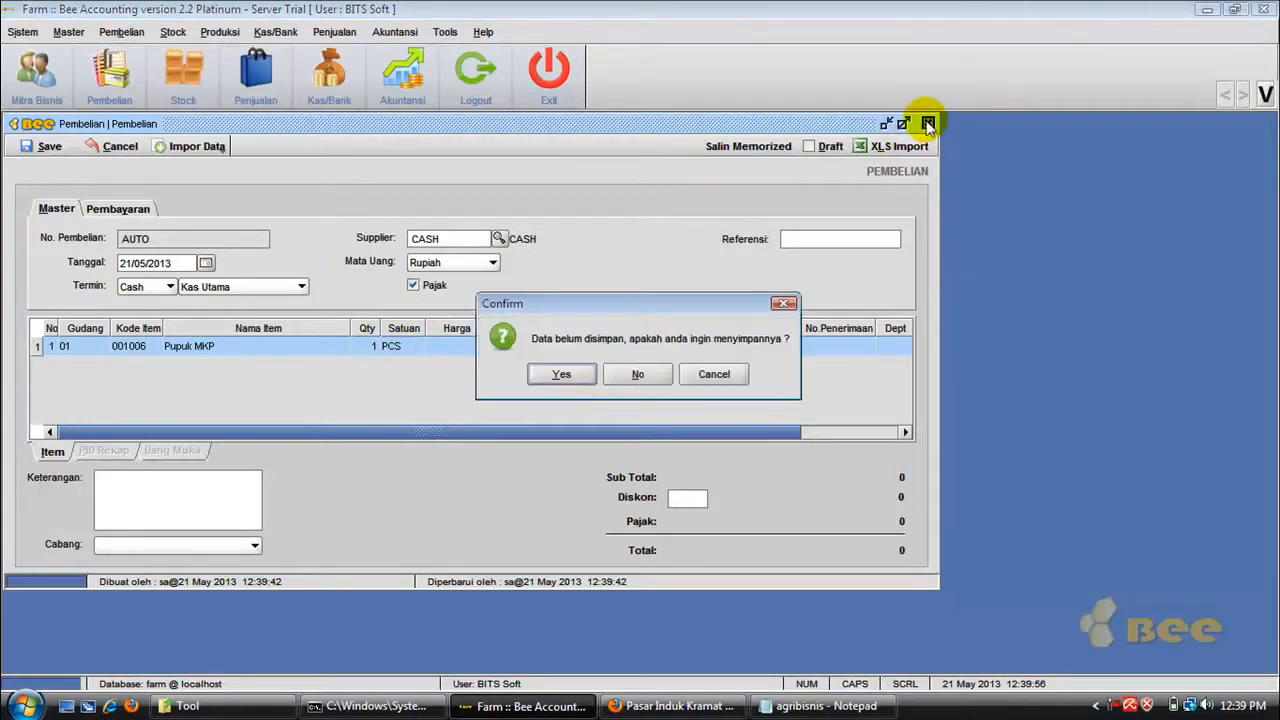
pyautogui.click(645, 366)
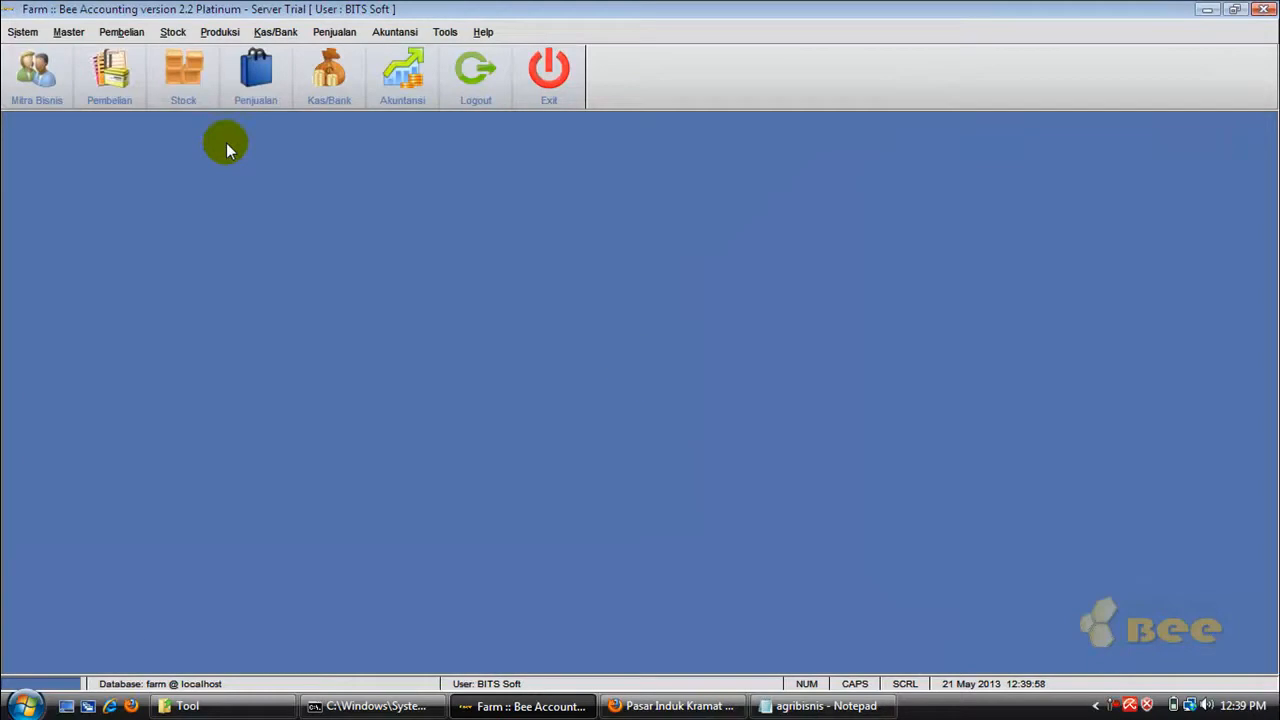
# Step: Open the Pupuk MKP item for editing from the master item list (Daftar Item)
pyautogui.click(66, 31)
pyautogui.moveTo(123, 120)
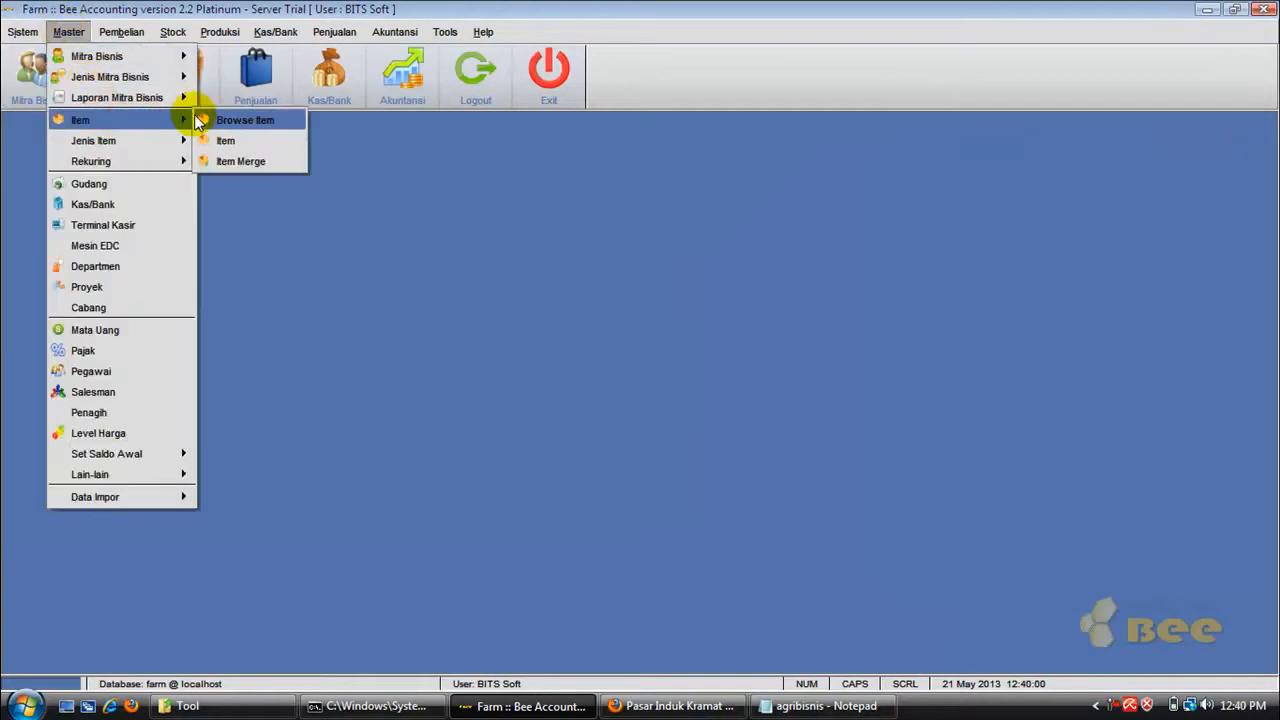
pyautogui.click(227, 119)
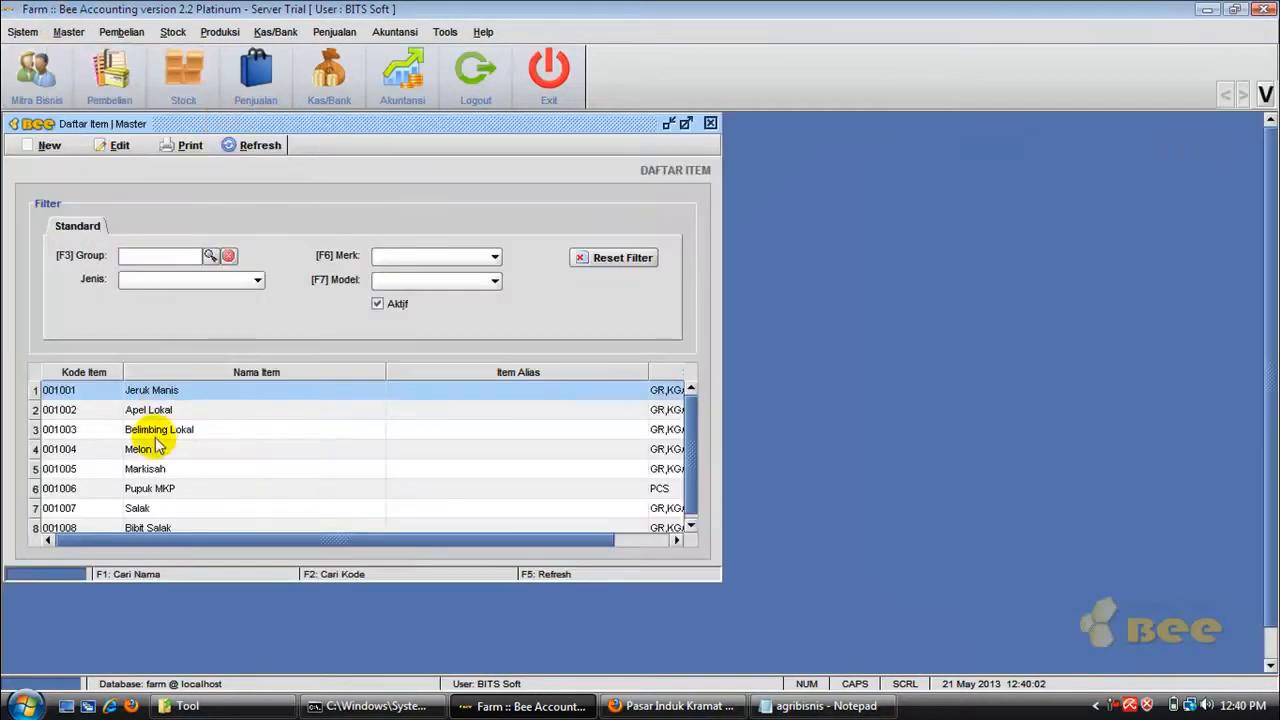
pyautogui.click(155, 449)
pyautogui.press('Down')
pyautogui.press('Down')
pyautogui.press('Down')
pyautogui.press('Down')
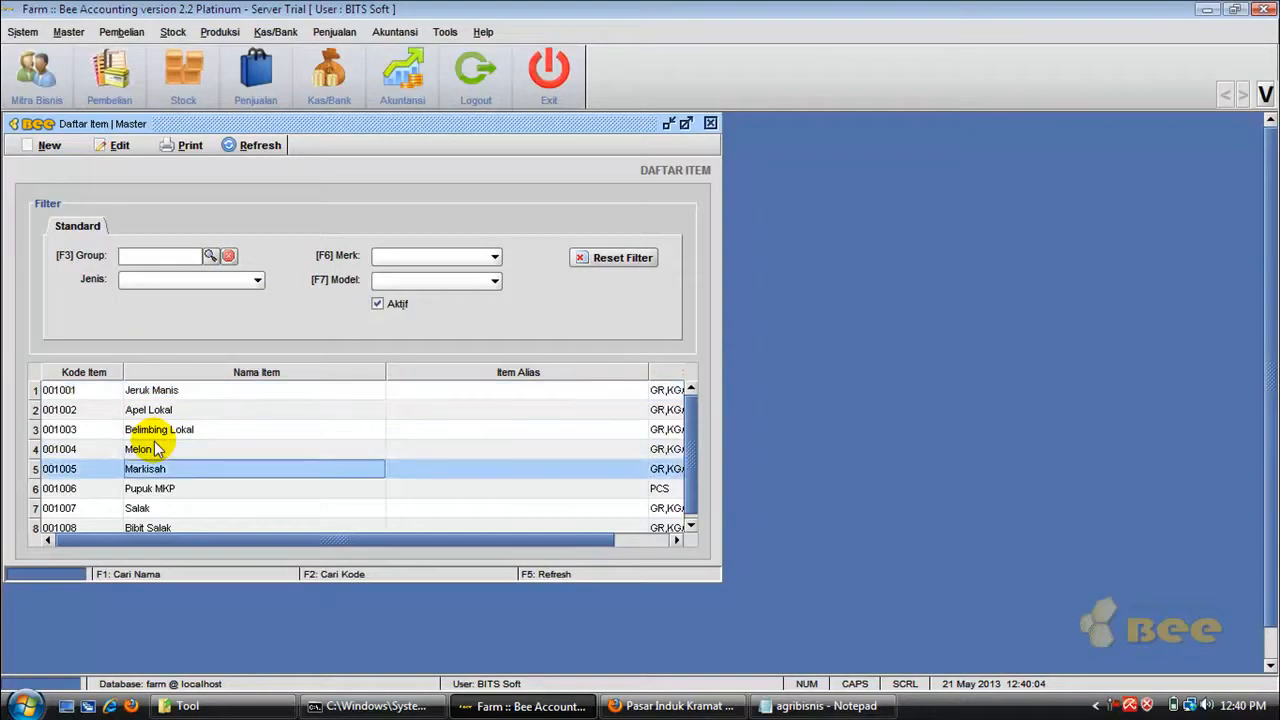
pyautogui.press('Up')
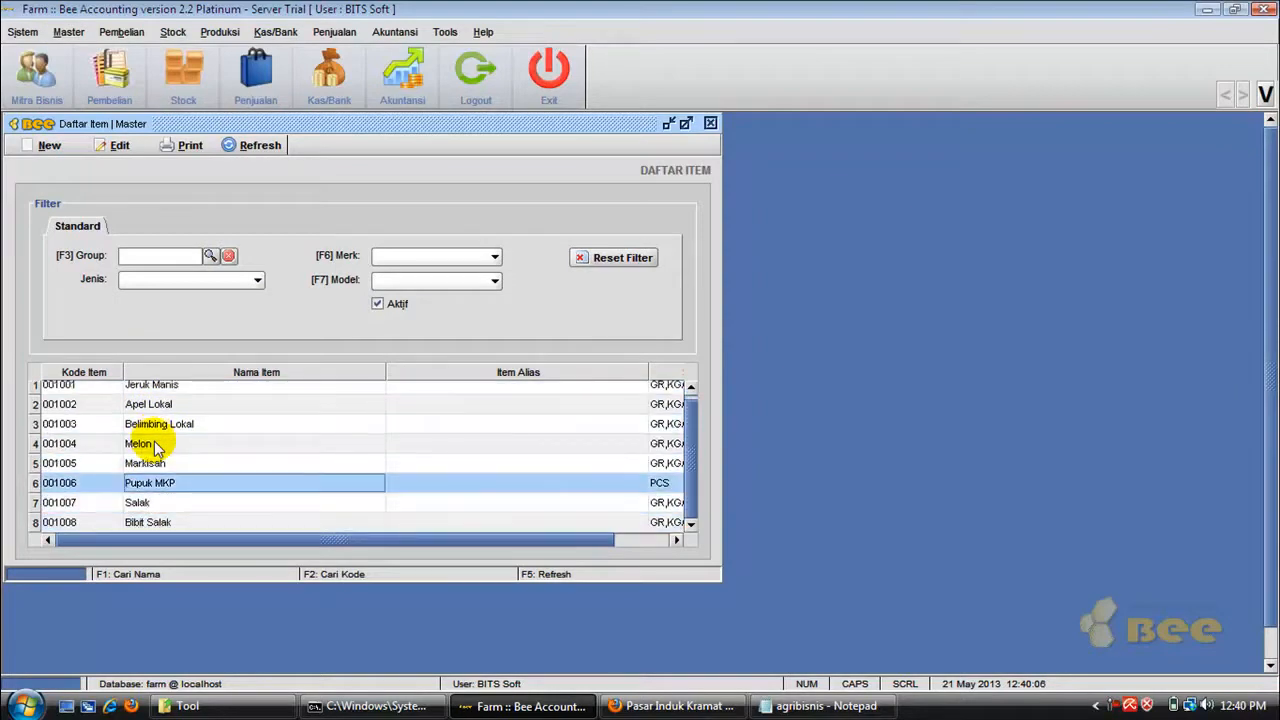
pyautogui.press('Return')
# Step: Change the base unit (Satuan-1) of Pupuk MKP to GR, accepting that existing transactions are updated
pyautogui.click(126, 252)
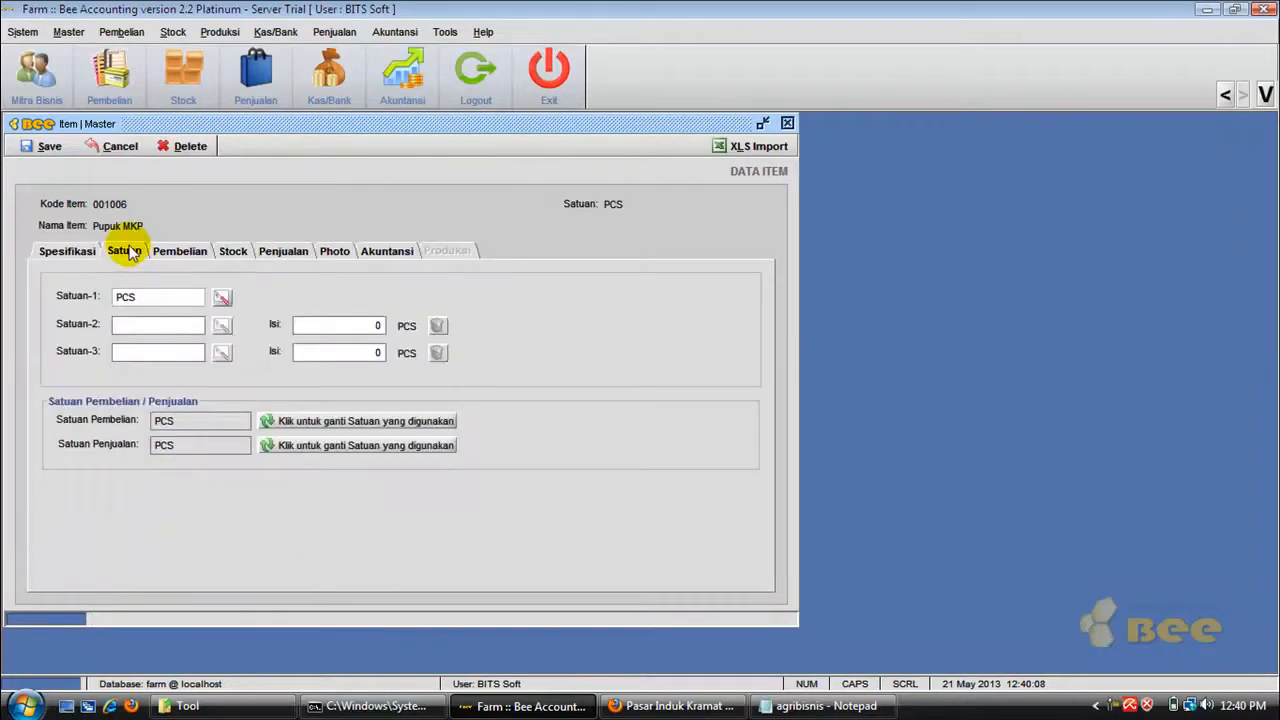
pyautogui.click(222, 296)
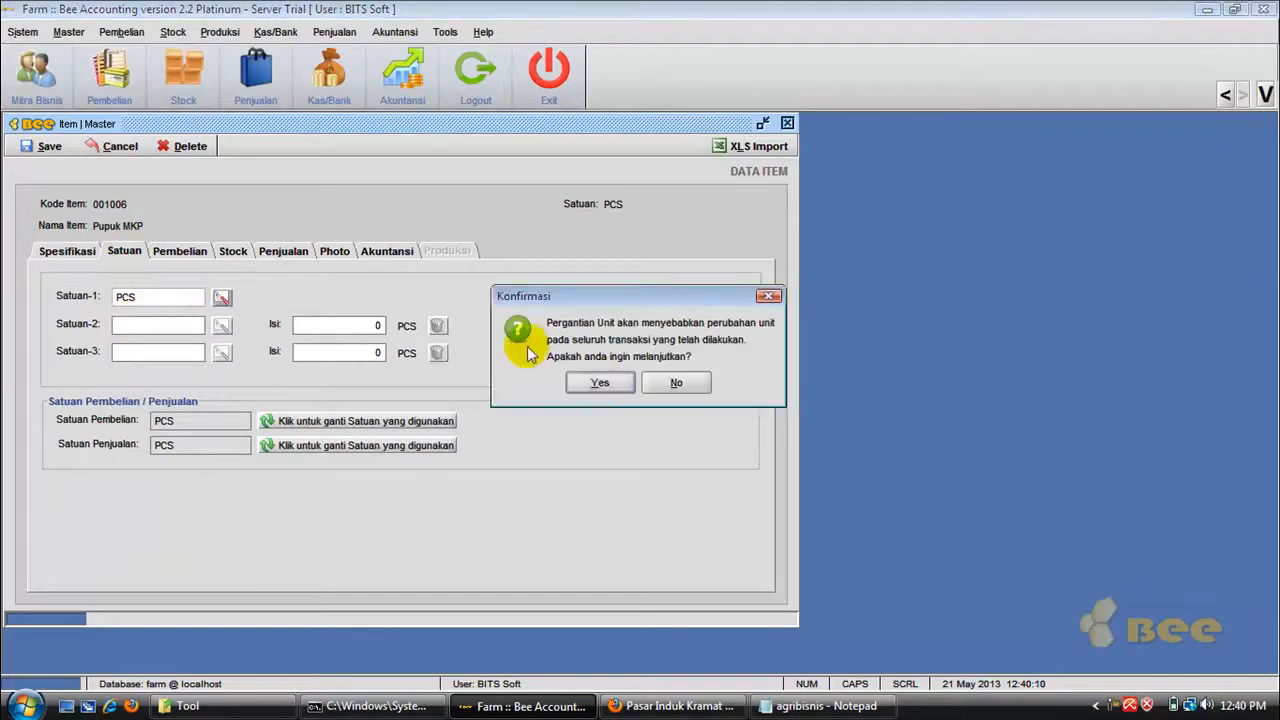
pyautogui.press('Return')
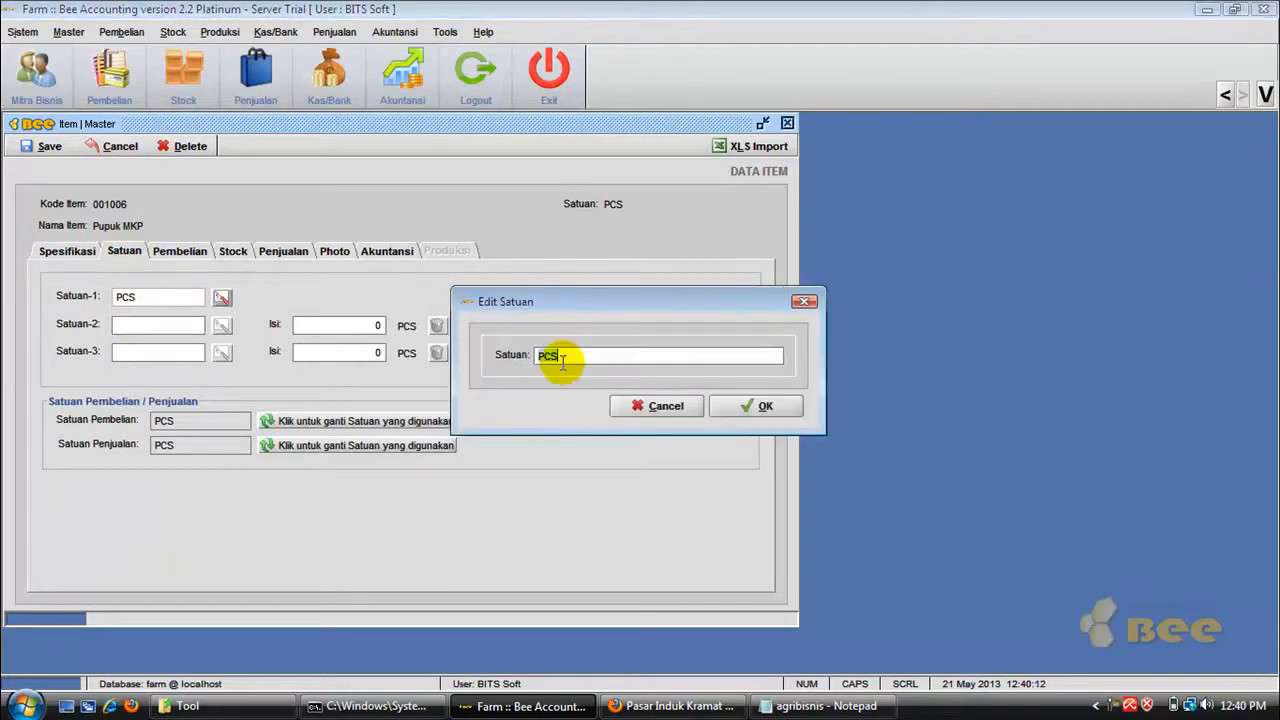
pyautogui.write('GR')
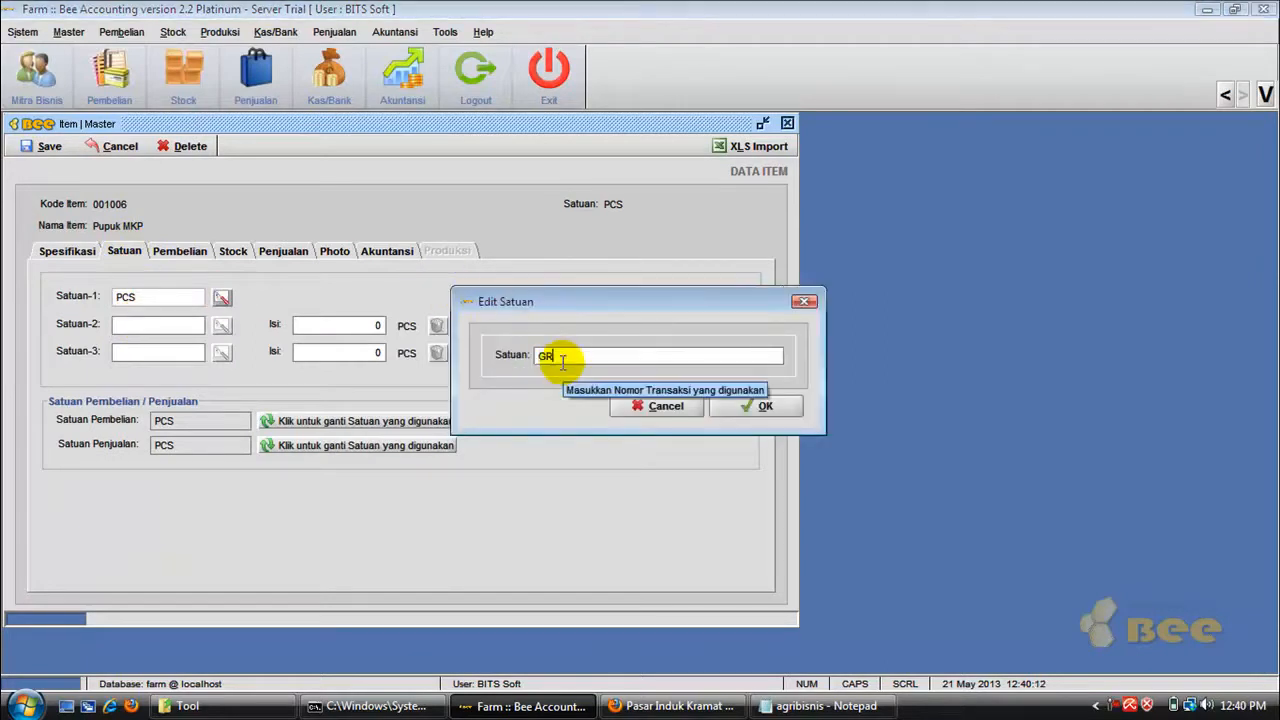
pyautogui.click(744, 410)
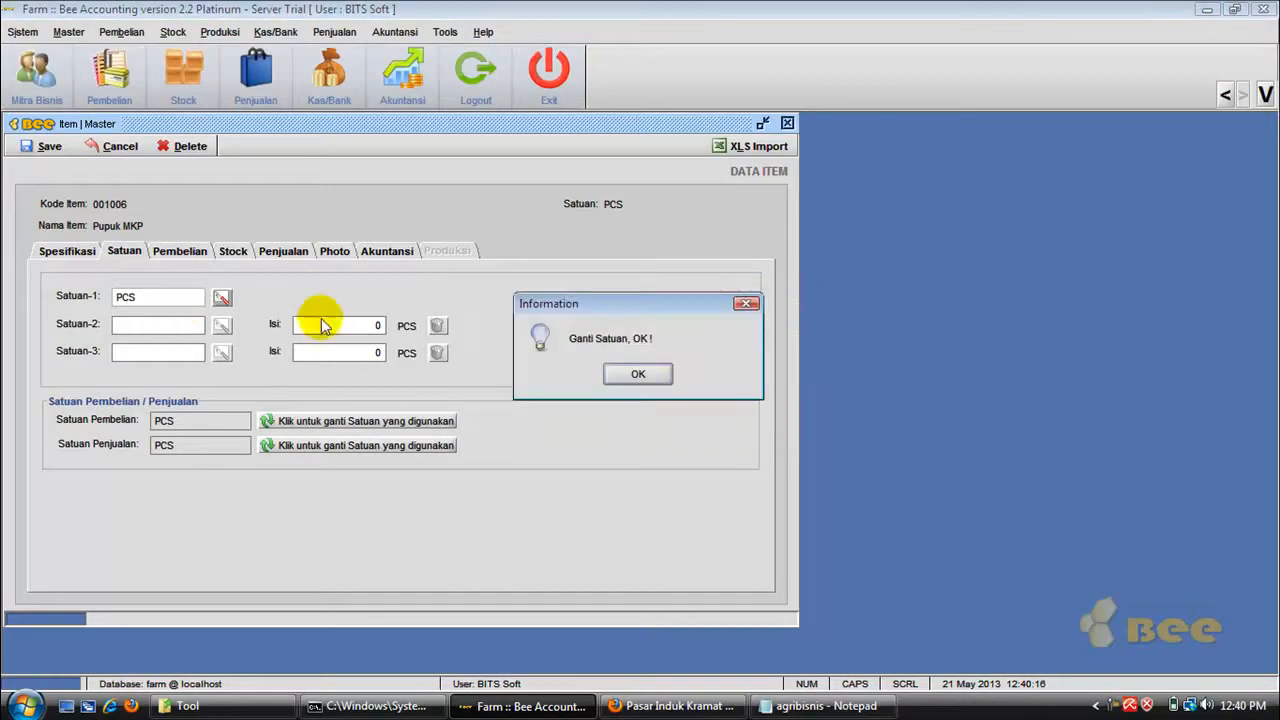
pyautogui.click(608, 374)
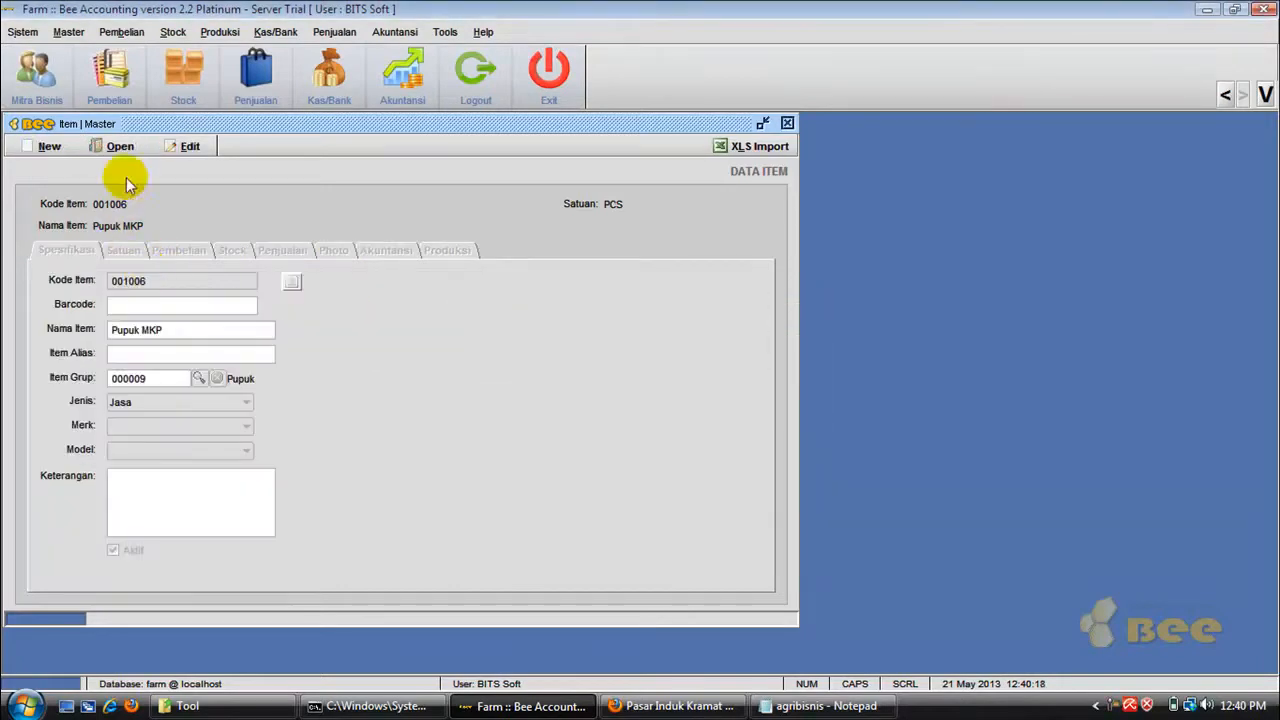
# Step: Add KG as the second unit of Pupuk MKP with a content of 1,000 GR, then save and close the item windows
pyautogui.click(188, 145)
pyautogui.click(118, 252)
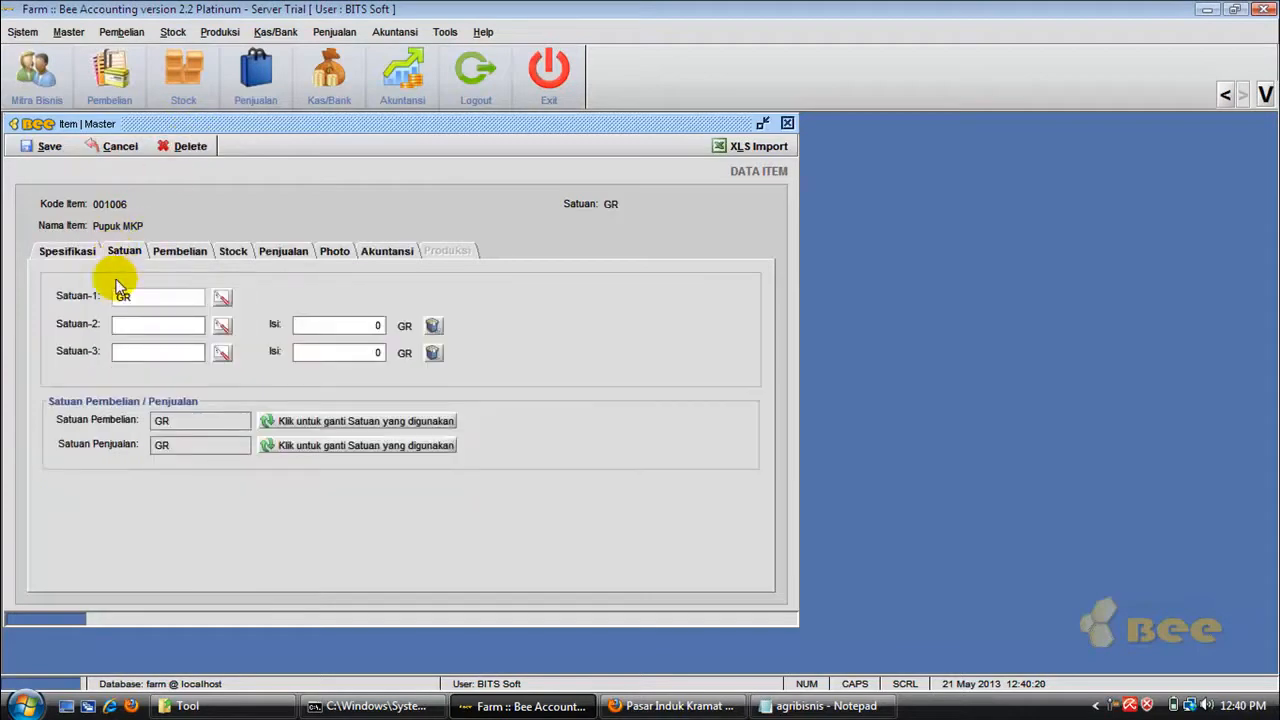
pyautogui.click(122, 323)
pyautogui.write('KG')
pyautogui.press('Tab')
pyautogui.write('1,000')
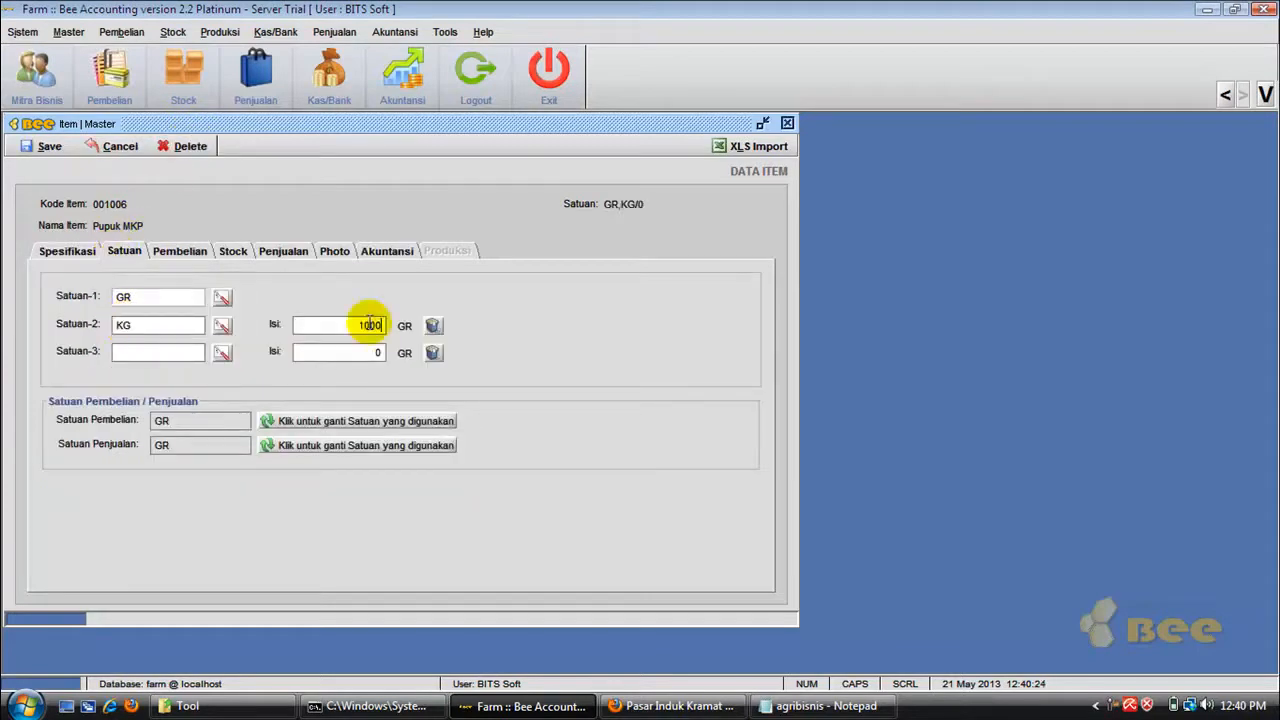
pyautogui.press('Tab')
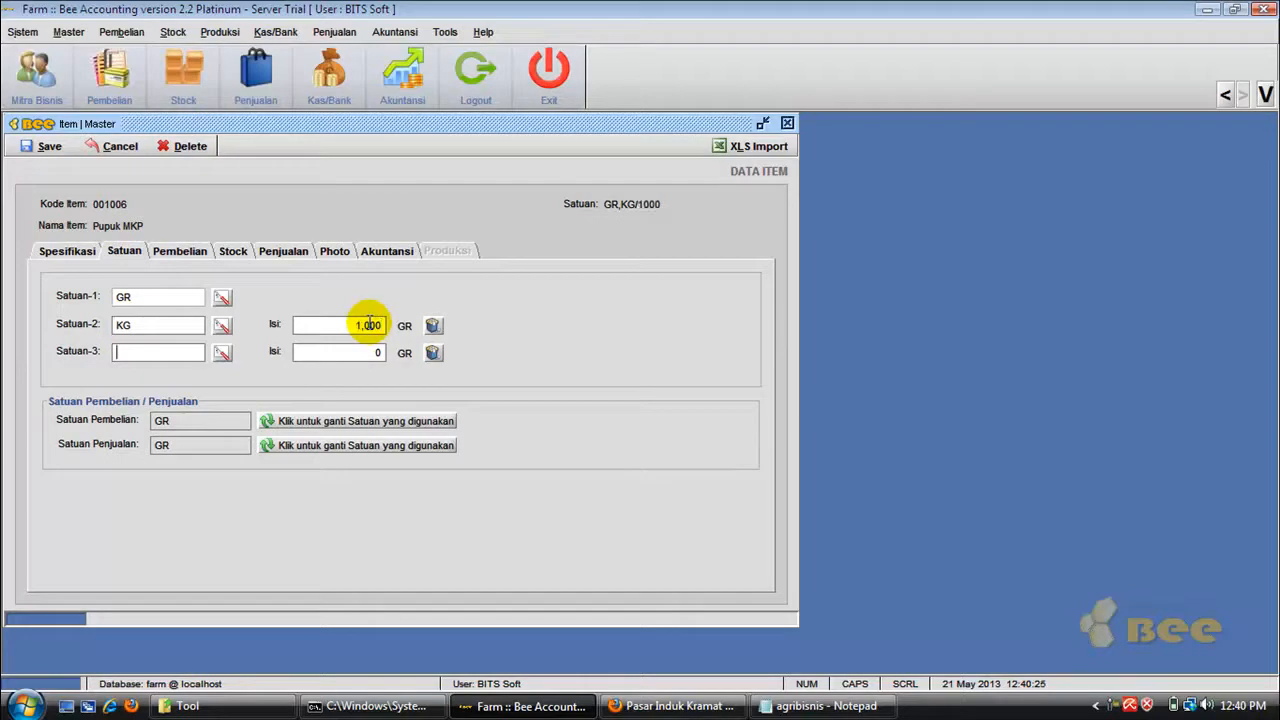
pyautogui.click(49, 146)
pyautogui.click(620, 377)
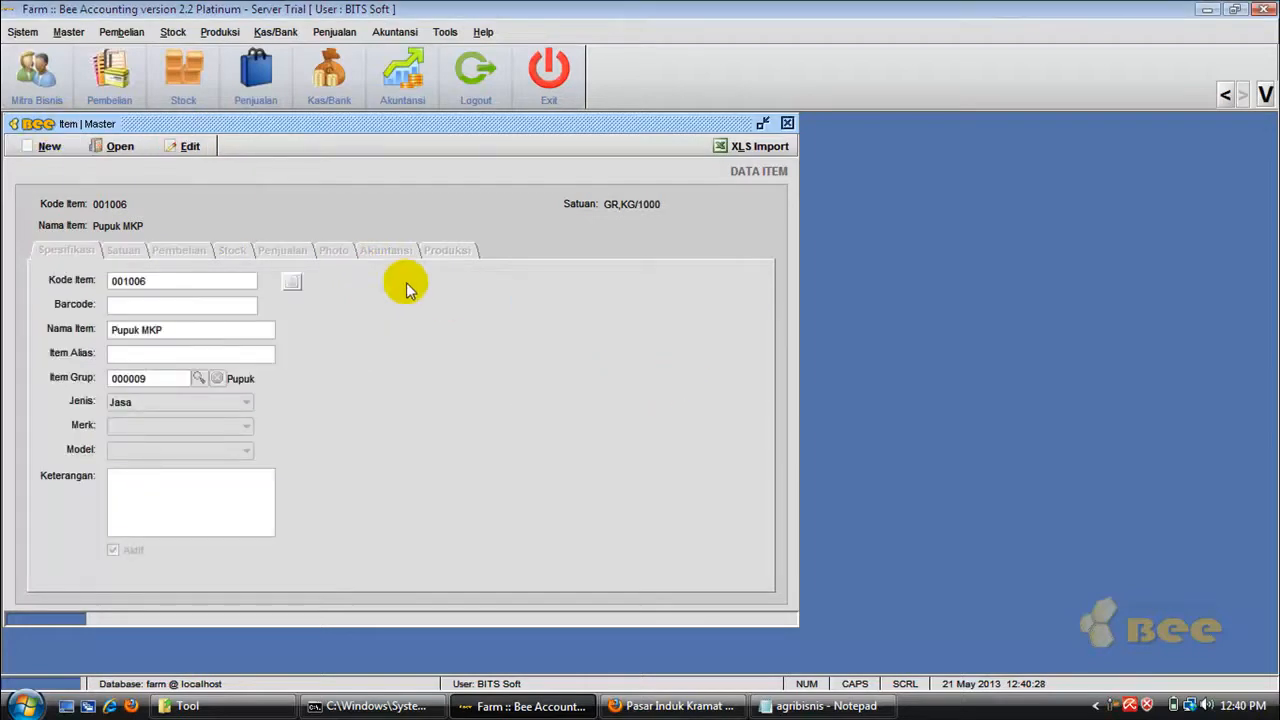
pyautogui.click(789, 121)
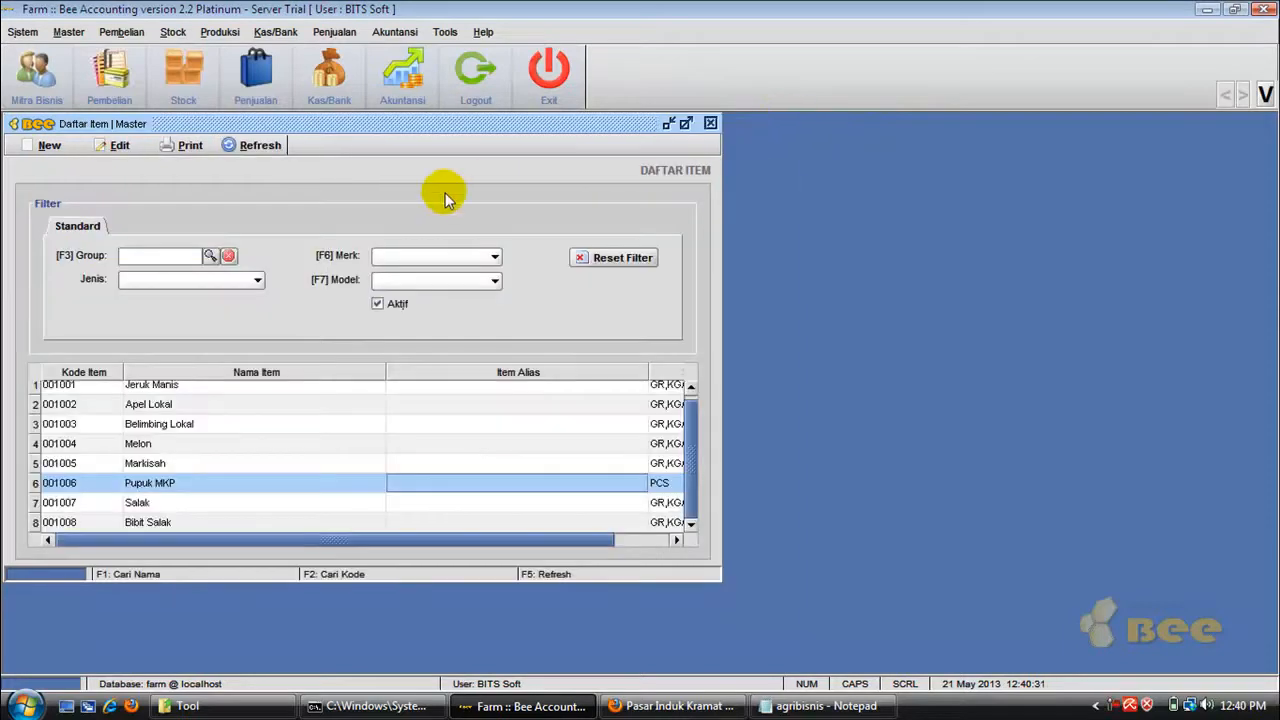
pyautogui.click(709, 123)
# Step: Start a new purchase (Pembelian) and add the item Pupuk MKP to its first line
pyautogui.click(121, 31)
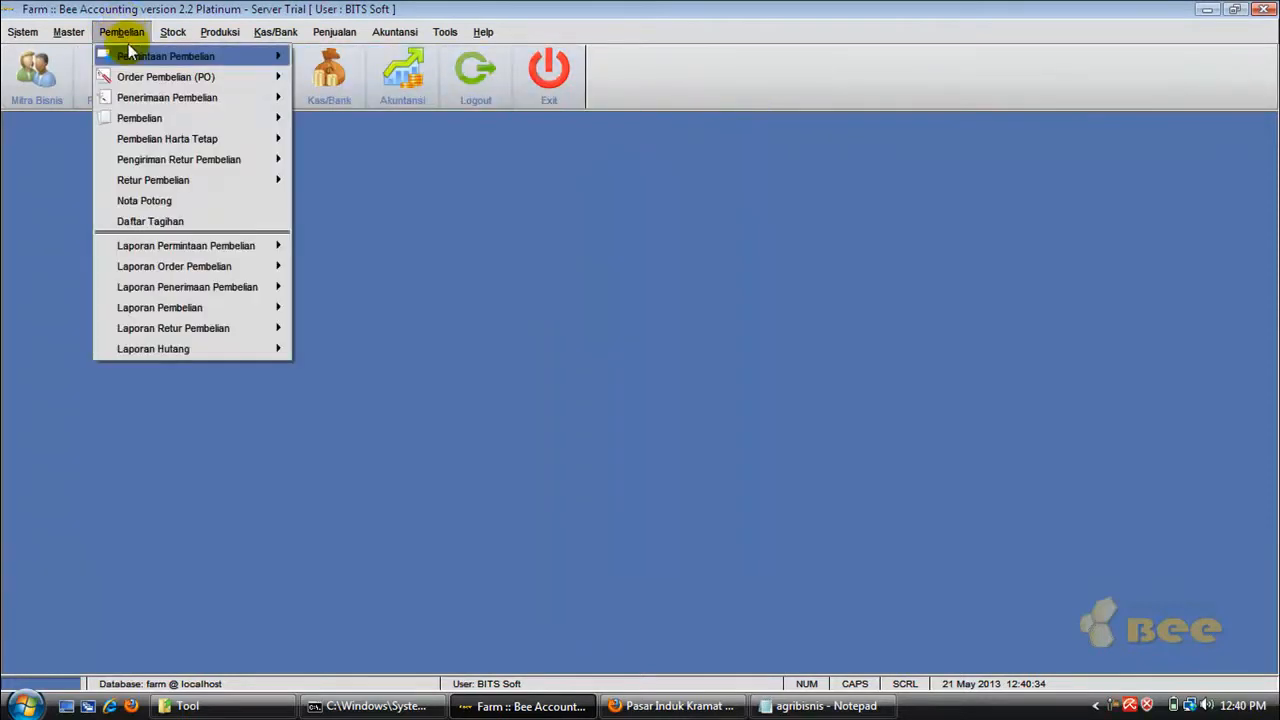
pyautogui.moveTo(276, 122)
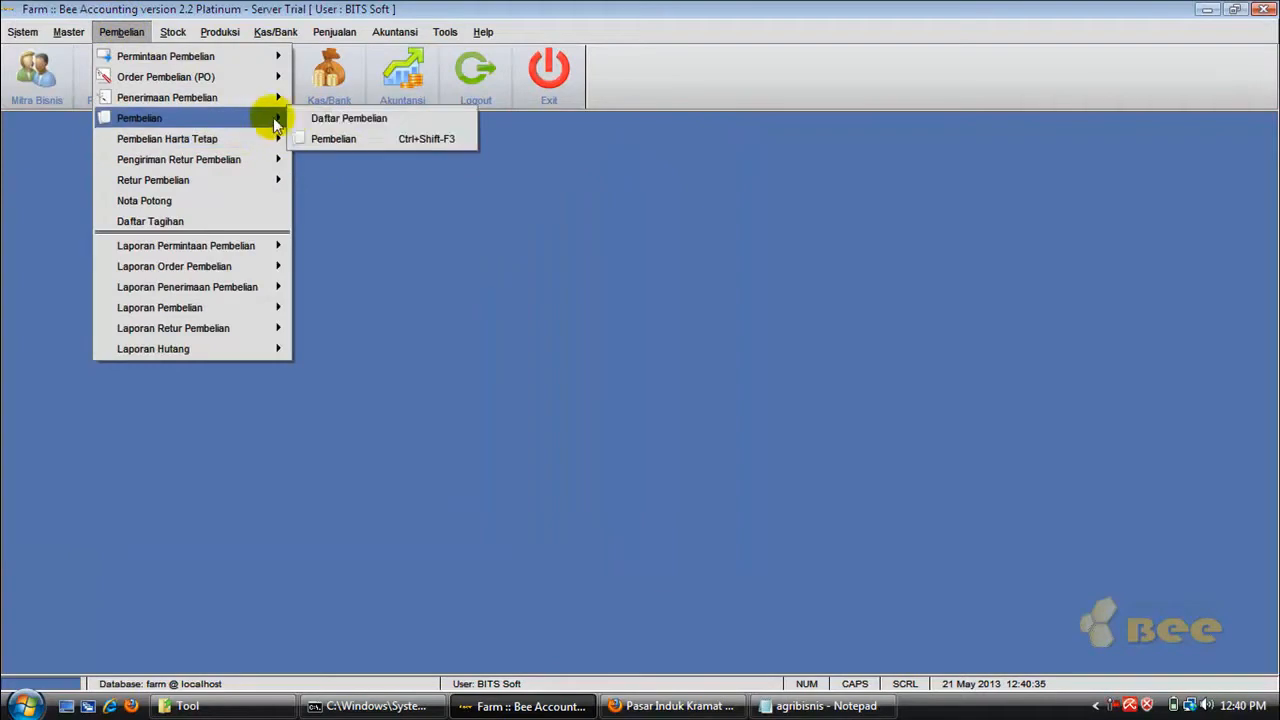
pyautogui.click(329, 137)
pyautogui.click(49, 147)
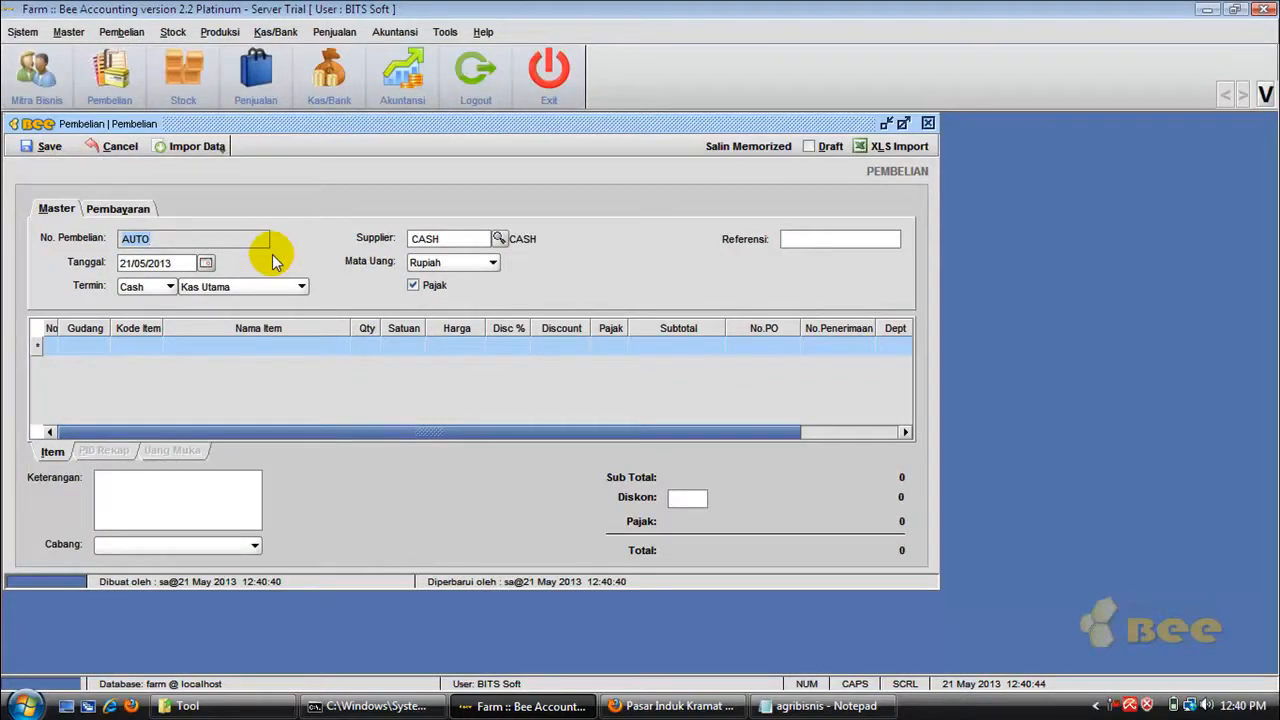
pyautogui.click(153, 348)
pyautogui.click(152, 346)
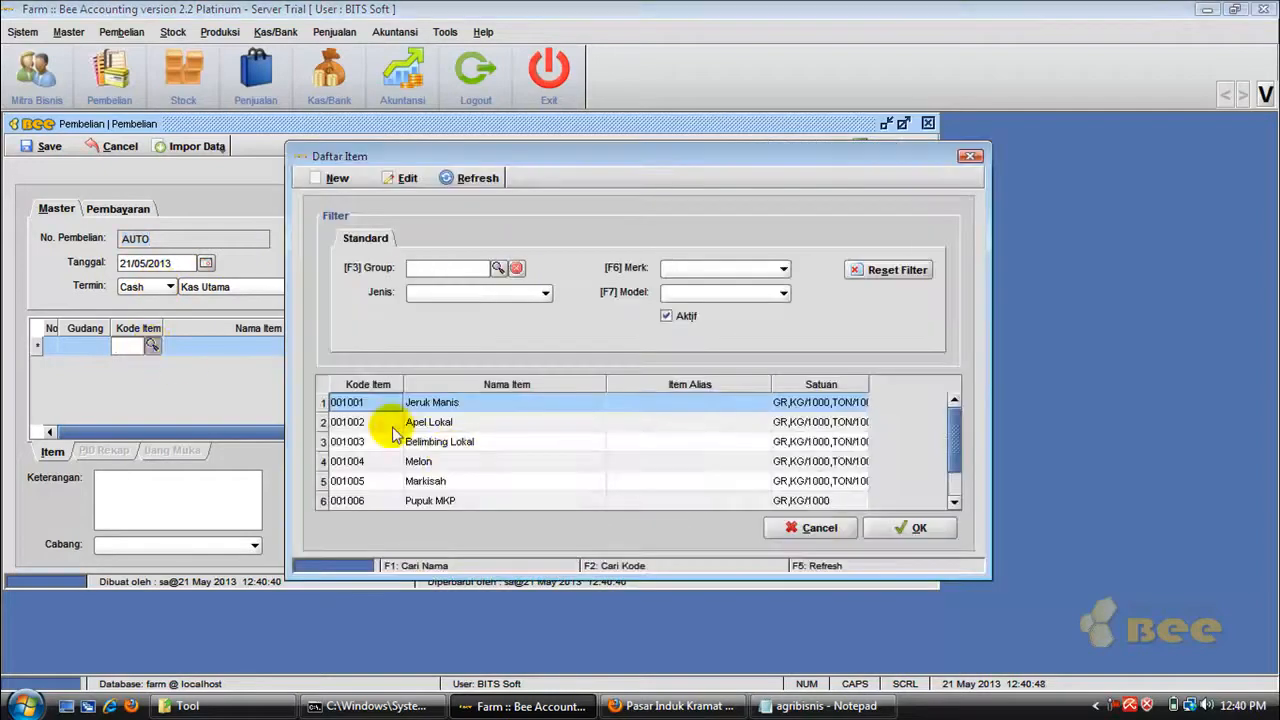
pyautogui.click(490, 500)
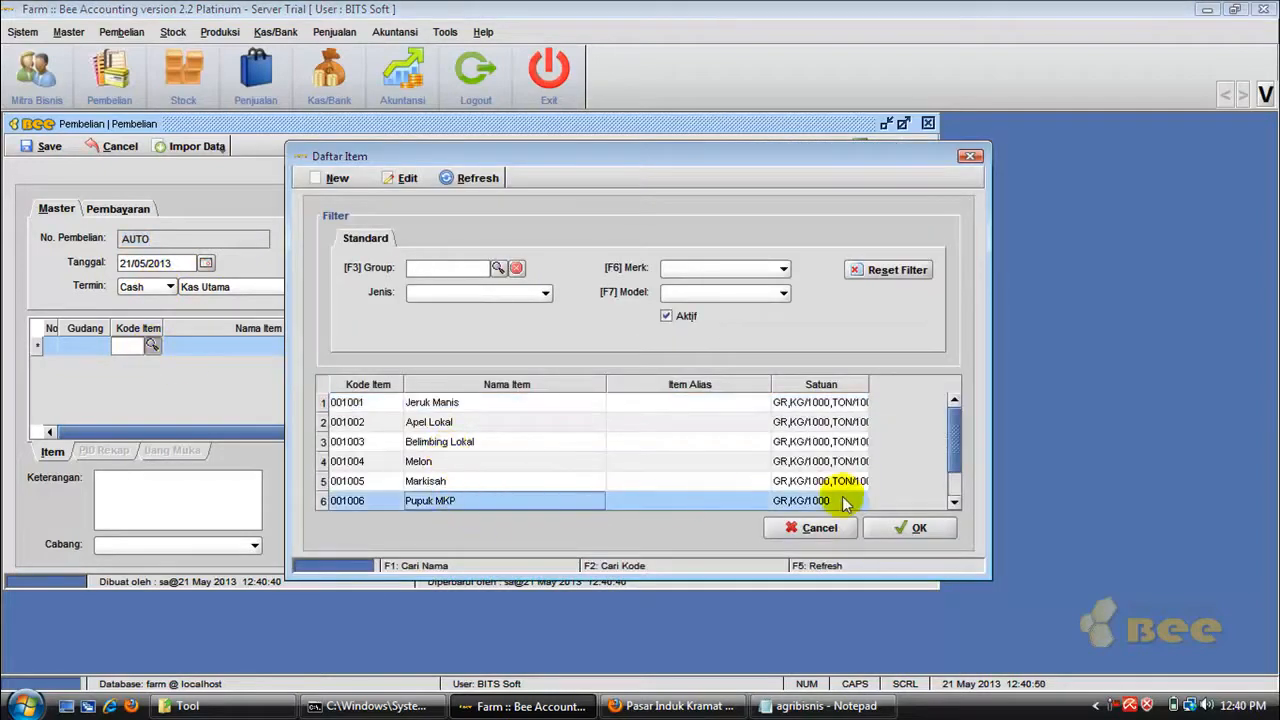
pyautogui.click(892, 529)
# Step: Set the Pupuk MKP purchase line to a quantity of 200 GR at a price of 50,000
pyautogui.click(366, 348)
pyautogui.click(367, 347)
pyautogui.write('00')
pyautogui.press('BackSpace')
pyautogui.press('BackSpace')
pyautogui.press('BackSpace')
pyautogui.write('200')
pyautogui.press('Return')
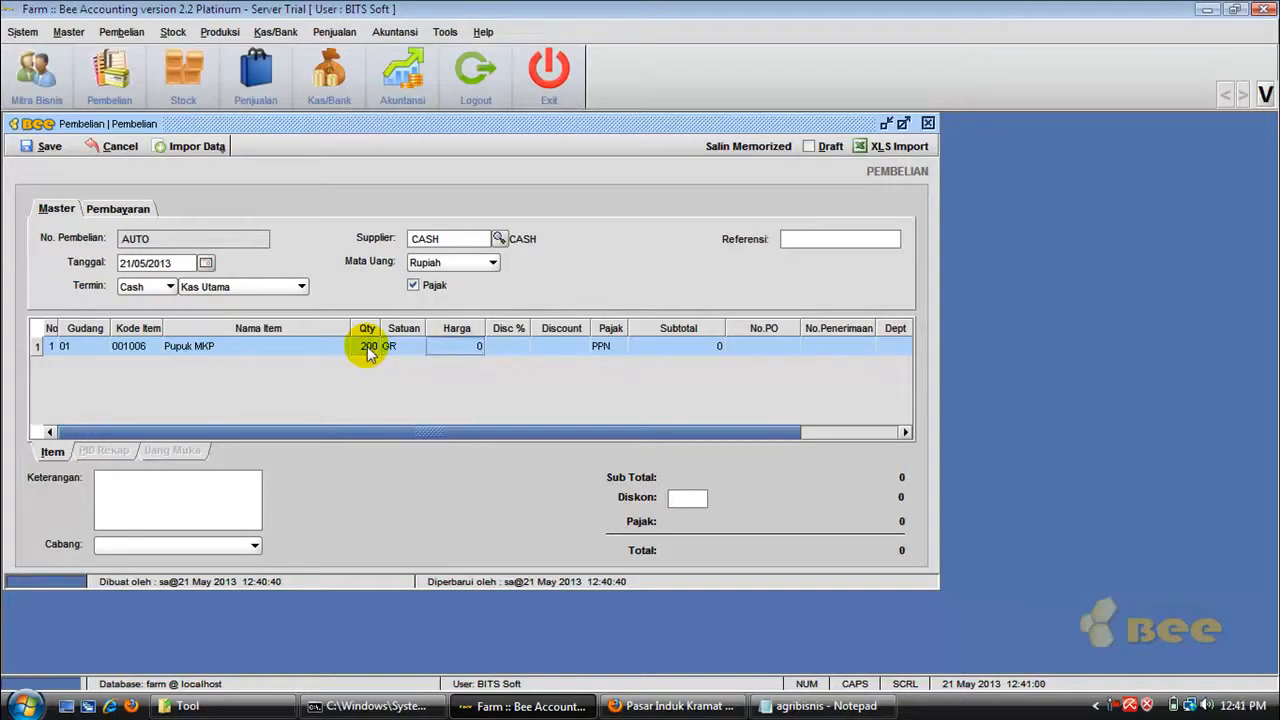
pyautogui.write('50,')
pyautogui.write('00')
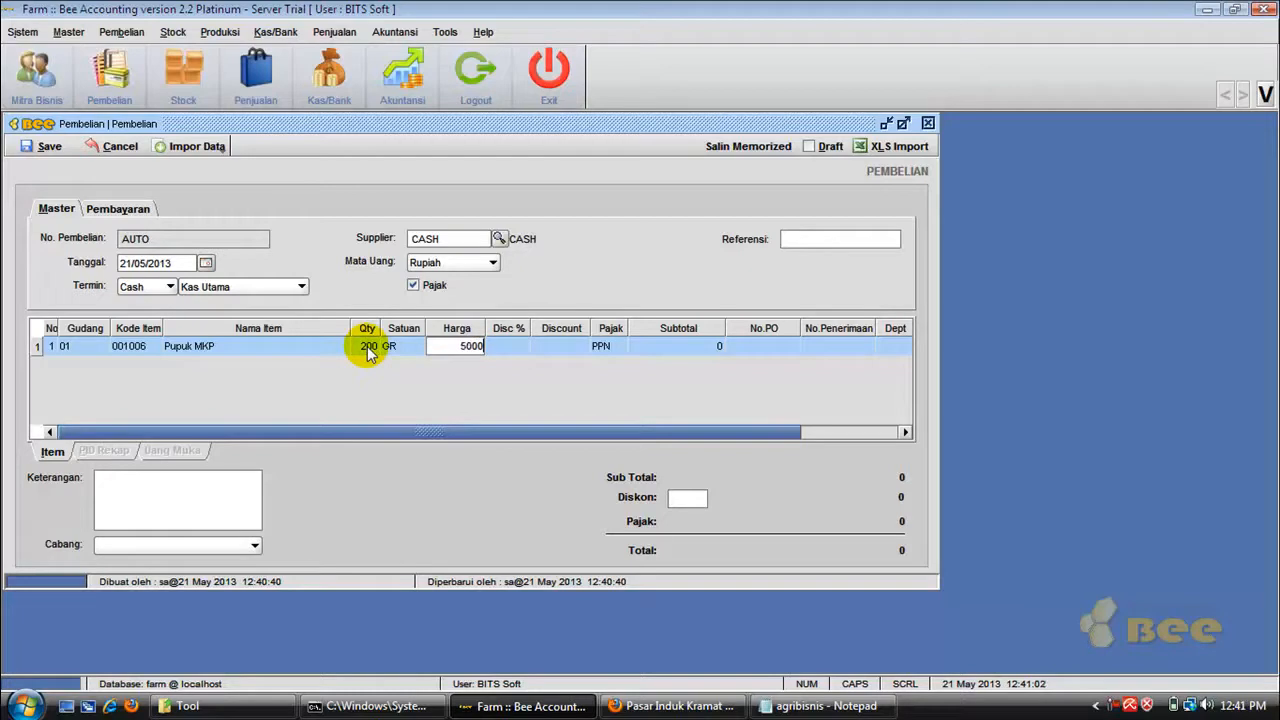
pyautogui.write('0')
pyautogui.press('Return')
# Step: Make the Pupuk MKP purchase tax-free and paid in cash from Kas Utama, then save and close it
pyautogui.click(413, 285)
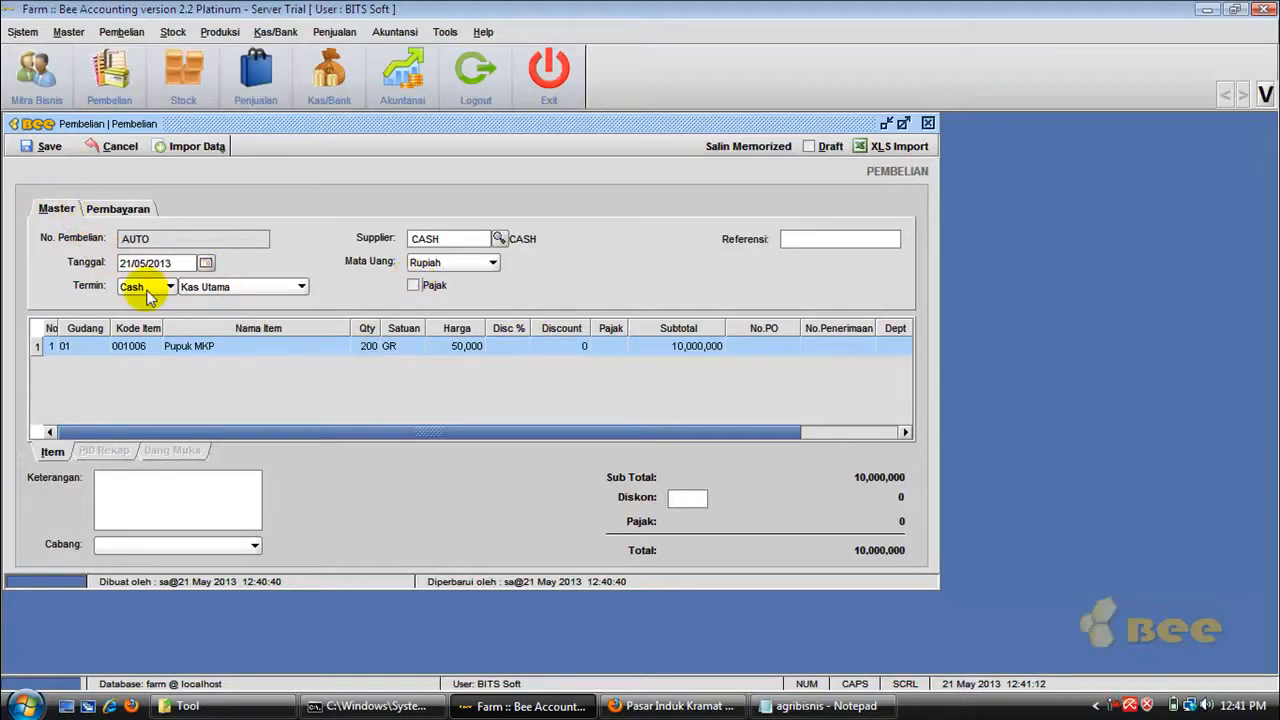
pyautogui.click(210, 287)
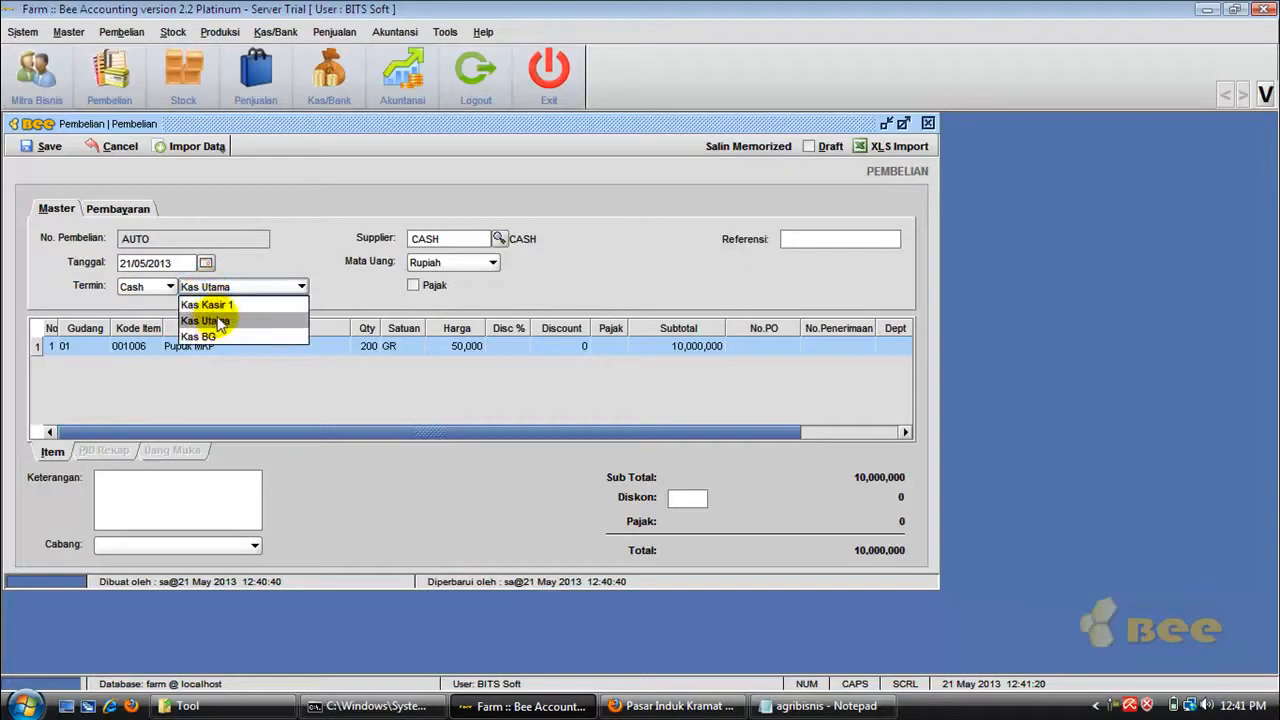
pyautogui.click(218, 320)
pyautogui.click(45, 151)
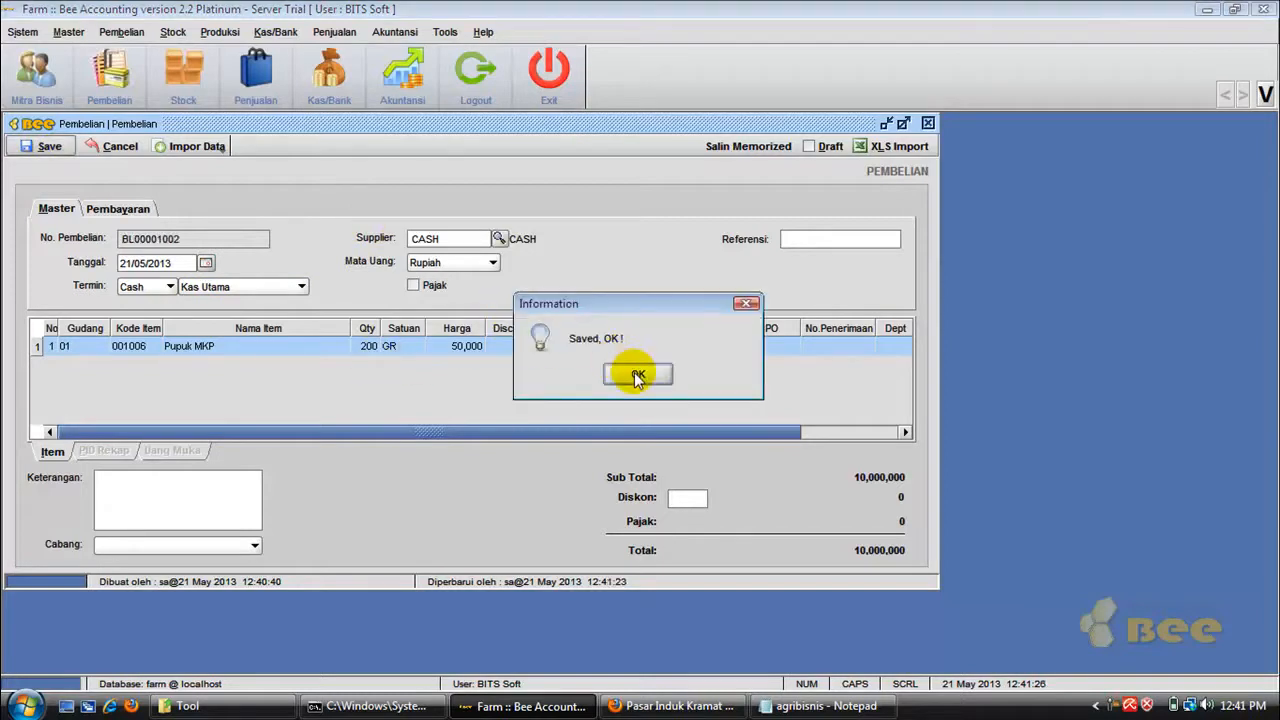
pyautogui.click(637, 376)
pyautogui.click(662, 371)
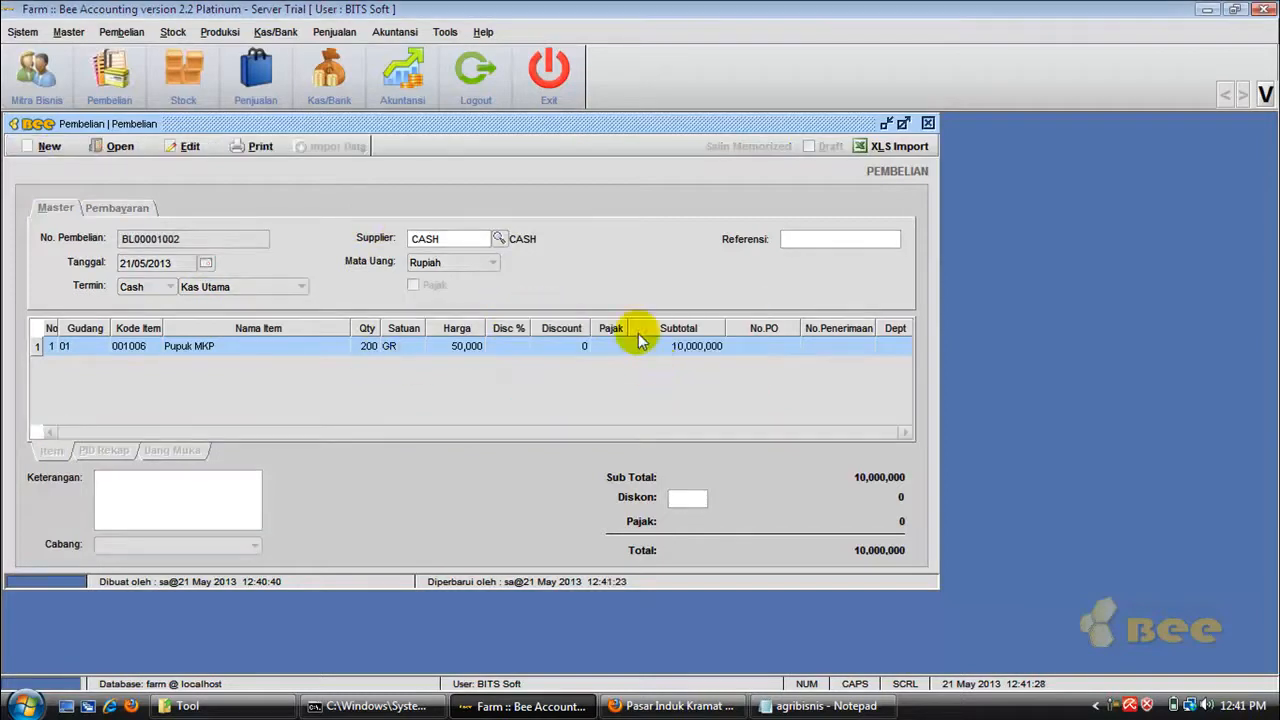
pyautogui.click(929, 122)
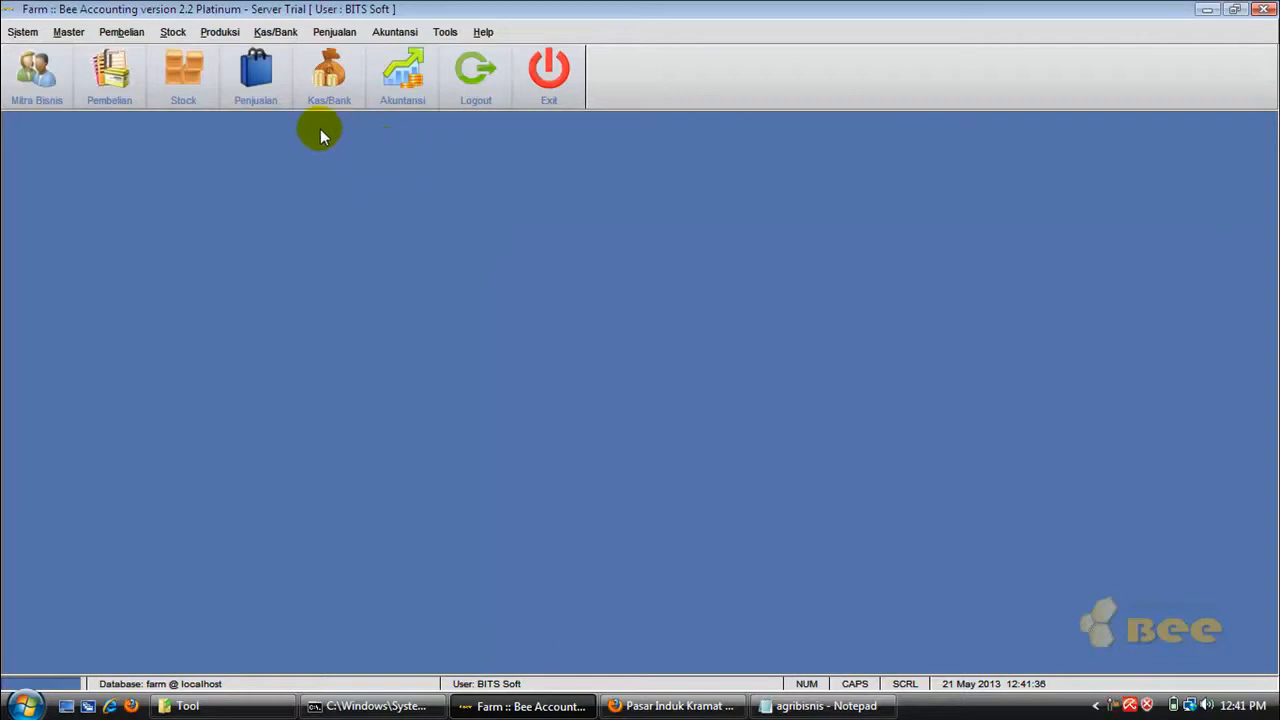
# Step: Start a new payment (Pembayaran) and add the Biaya Buruh account, filtering the accounts by the Biaya Produksi classification
pyautogui.click(277, 34)
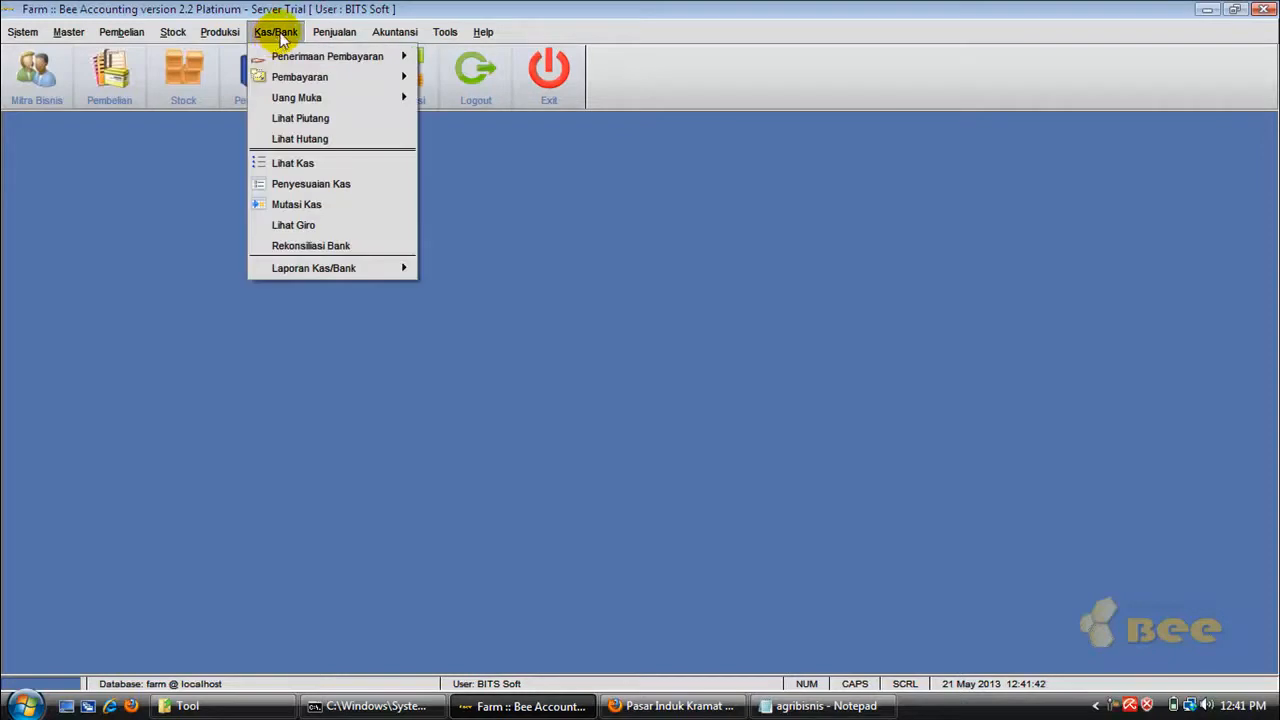
pyautogui.moveTo(316, 82)
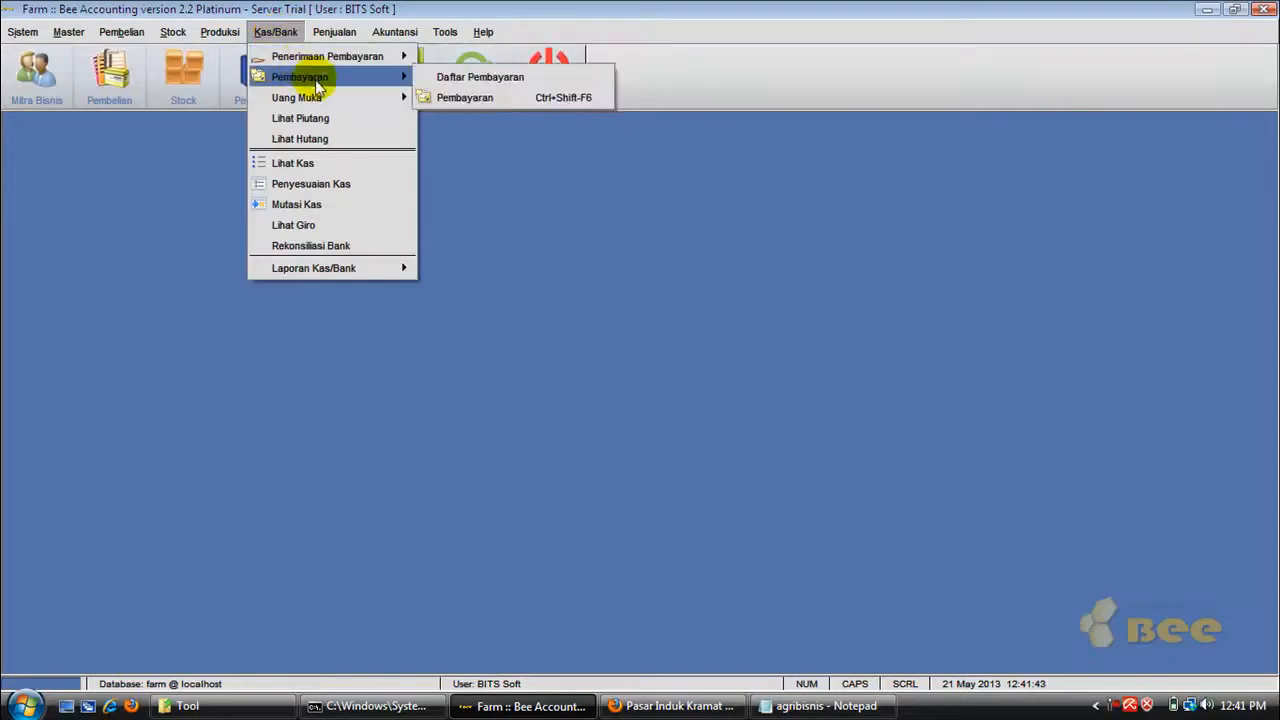
pyautogui.click(430, 100)
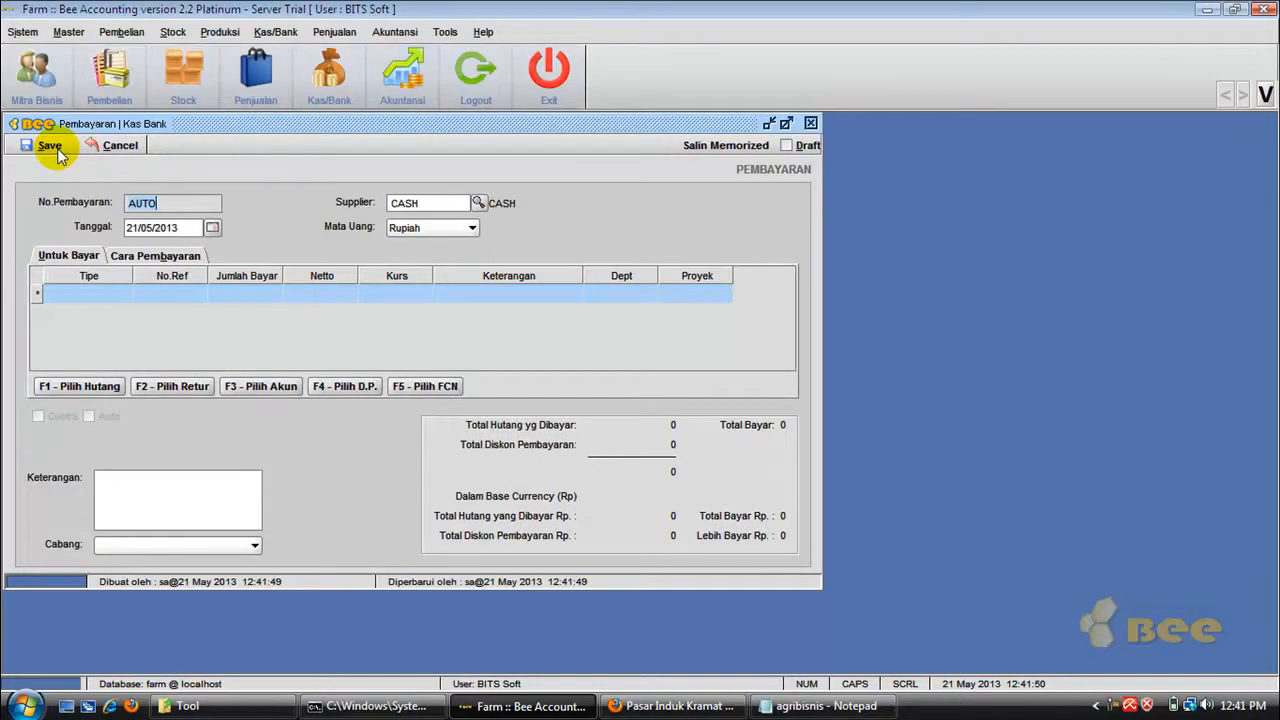
pyautogui.click(262, 388)
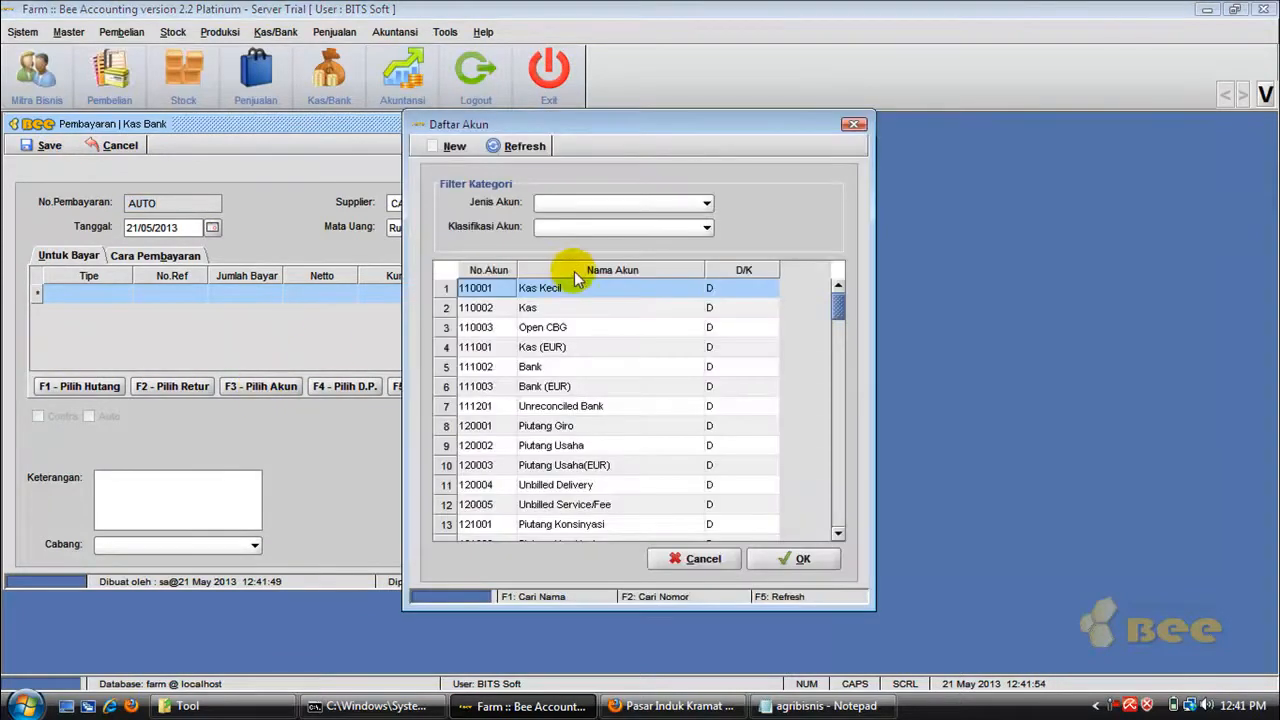
pyautogui.click(616, 226)
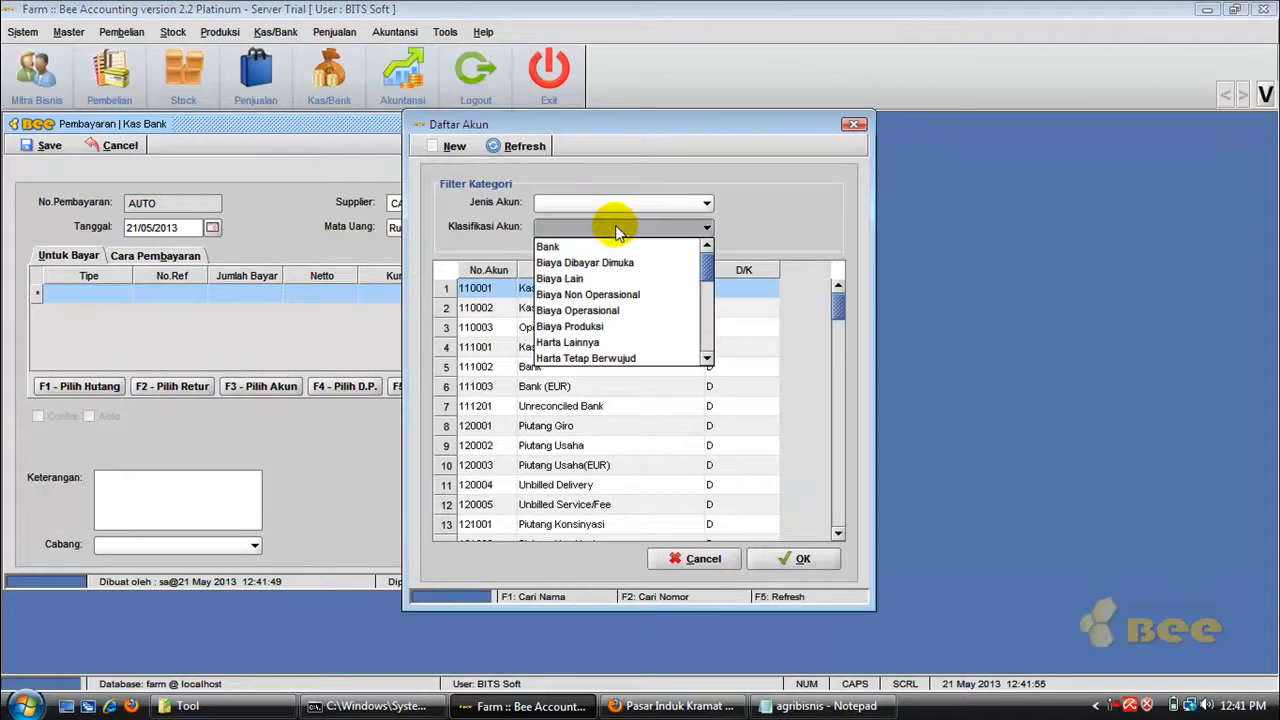
pyautogui.click(587, 327)
pyautogui.click(521, 148)
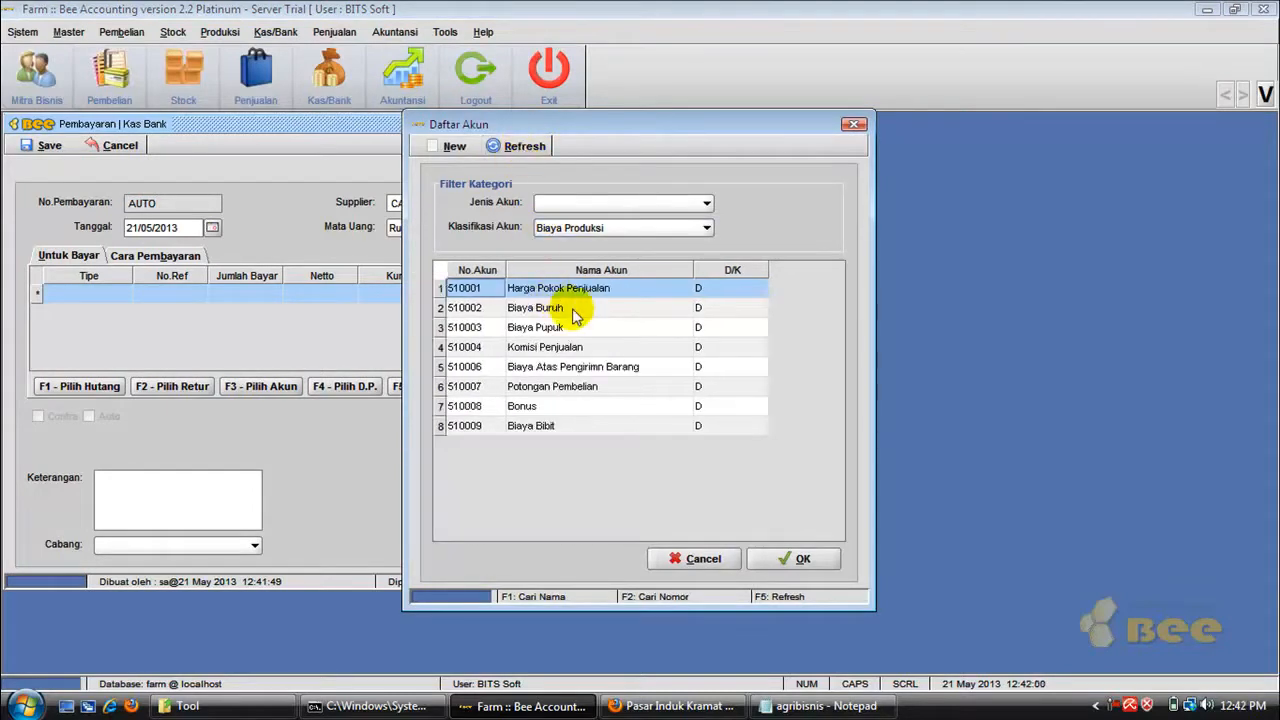
pyautogui.click(575, 312)
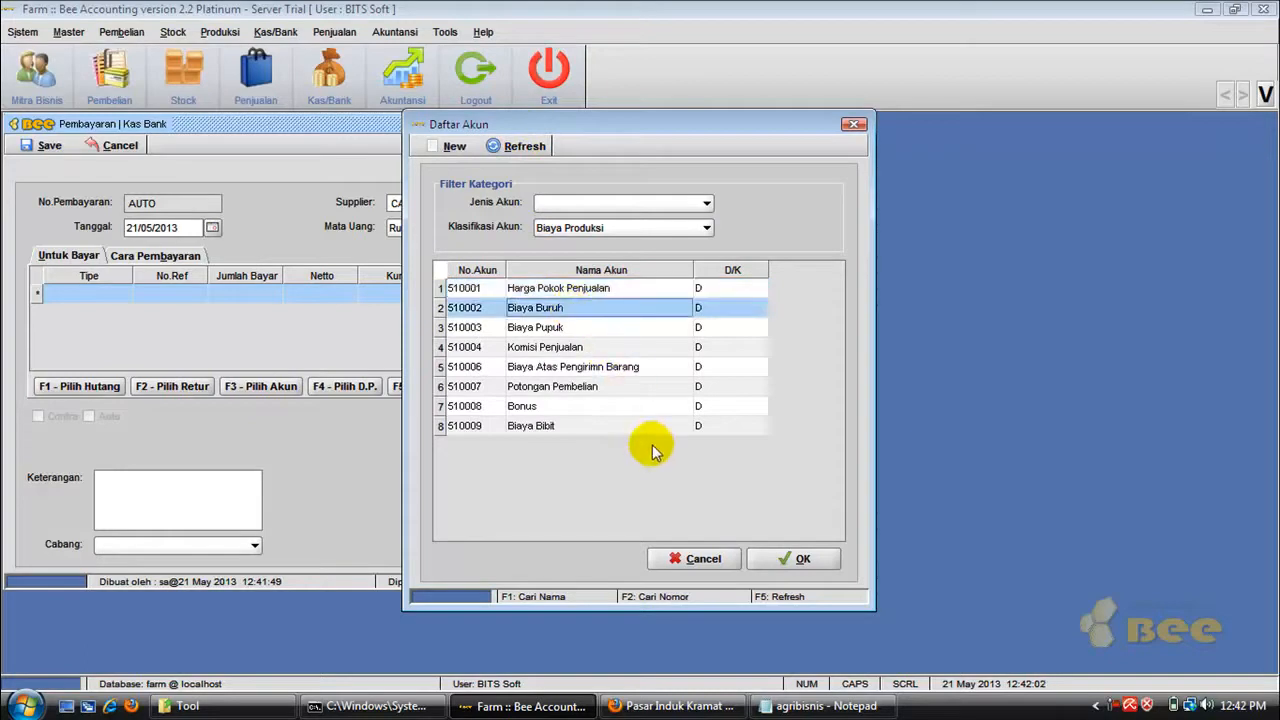
pyautogui.click(797, 557)
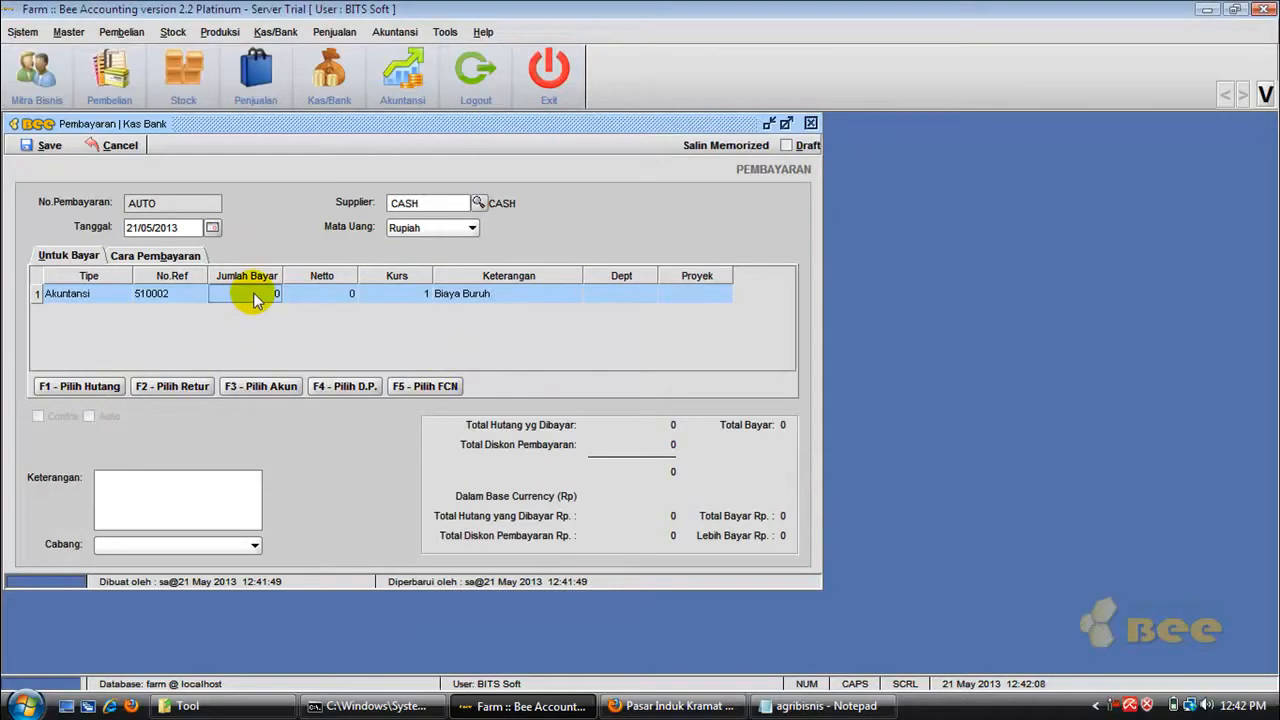
# Step: Set the amount to pay (Jumlah Bayar) on the Biaya Buruh line to 3,000,000
pyautogui.click(253, 292)
pyautogui.write('3,0')
pyautogui.write('00,000')
pyautogui.press('Return')
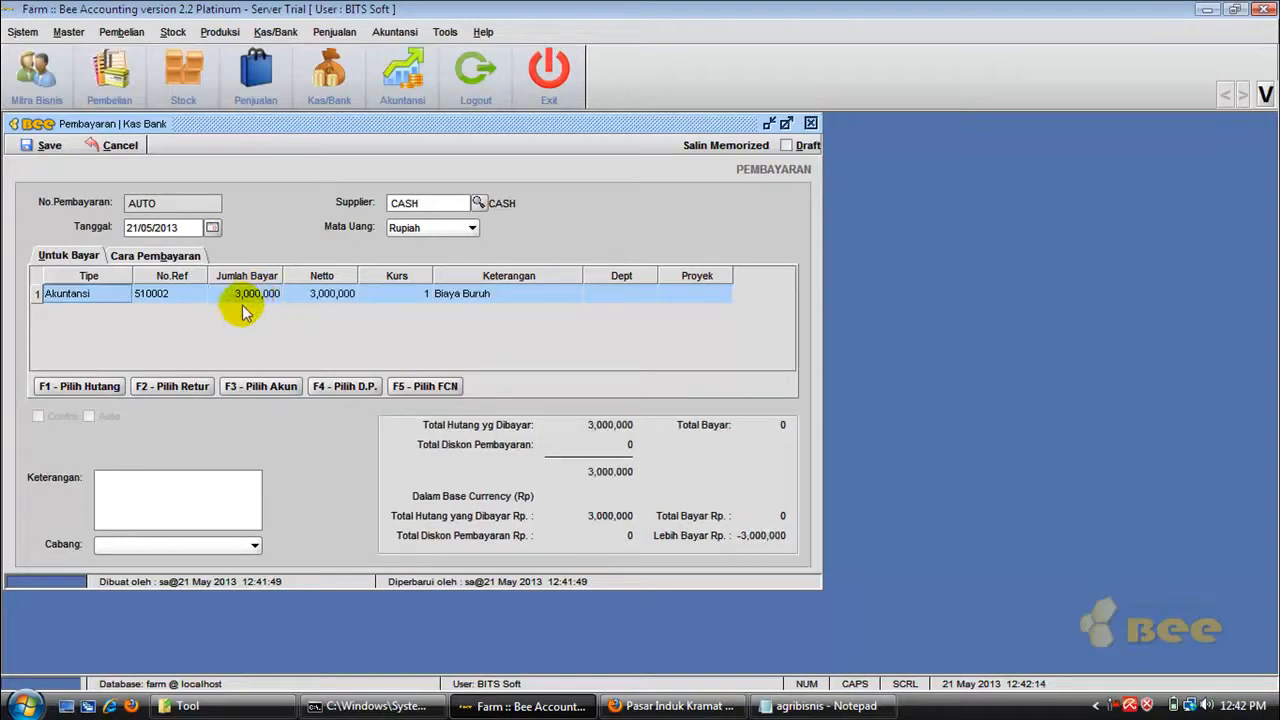
# Step: Add a payment method to the Biaya Buruh payment, using Tunai from Kas Utama
pyautogui.click(150, 256)
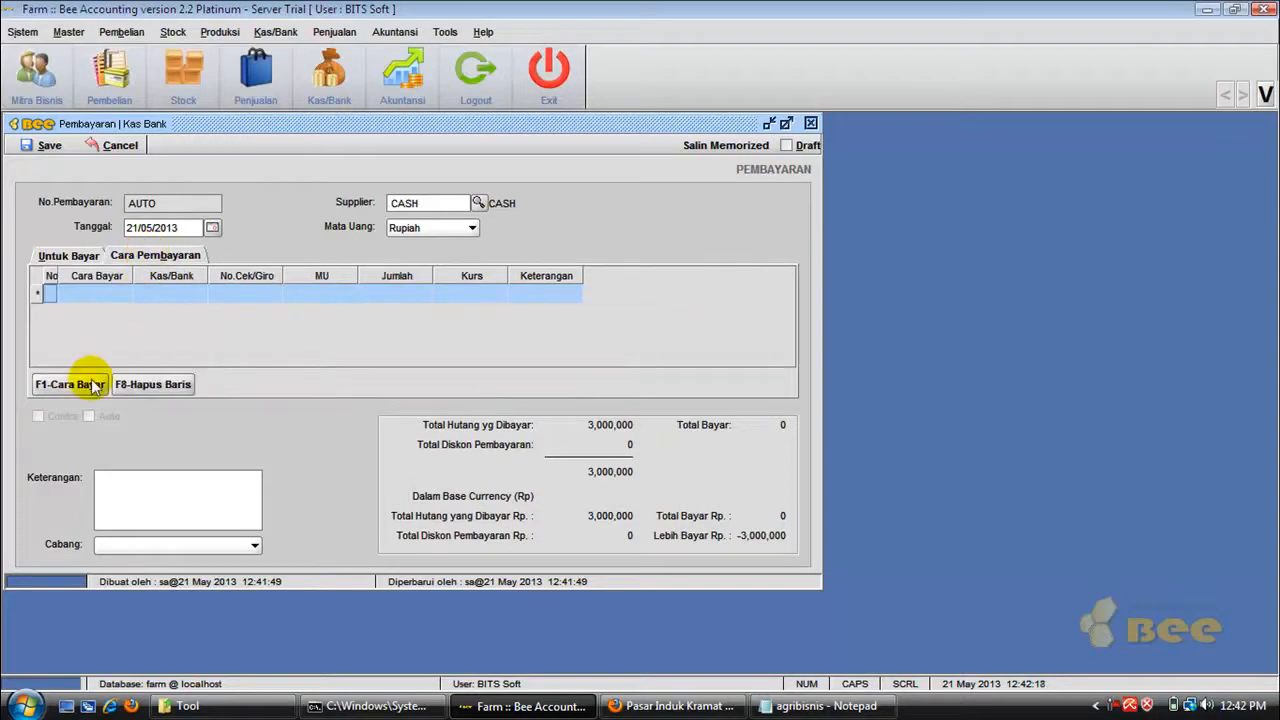
pyautogui.click(84, 387)
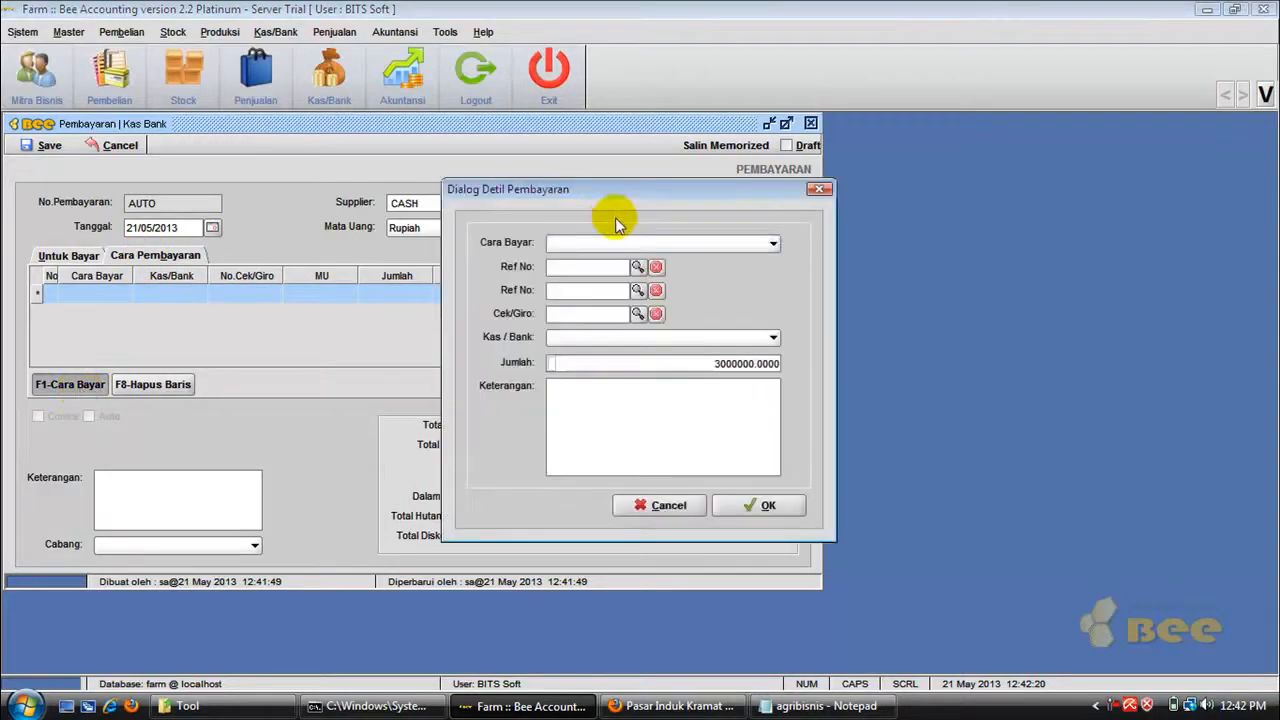
pyautogui.click(584, 246)
pyautogui.click(571, 264)
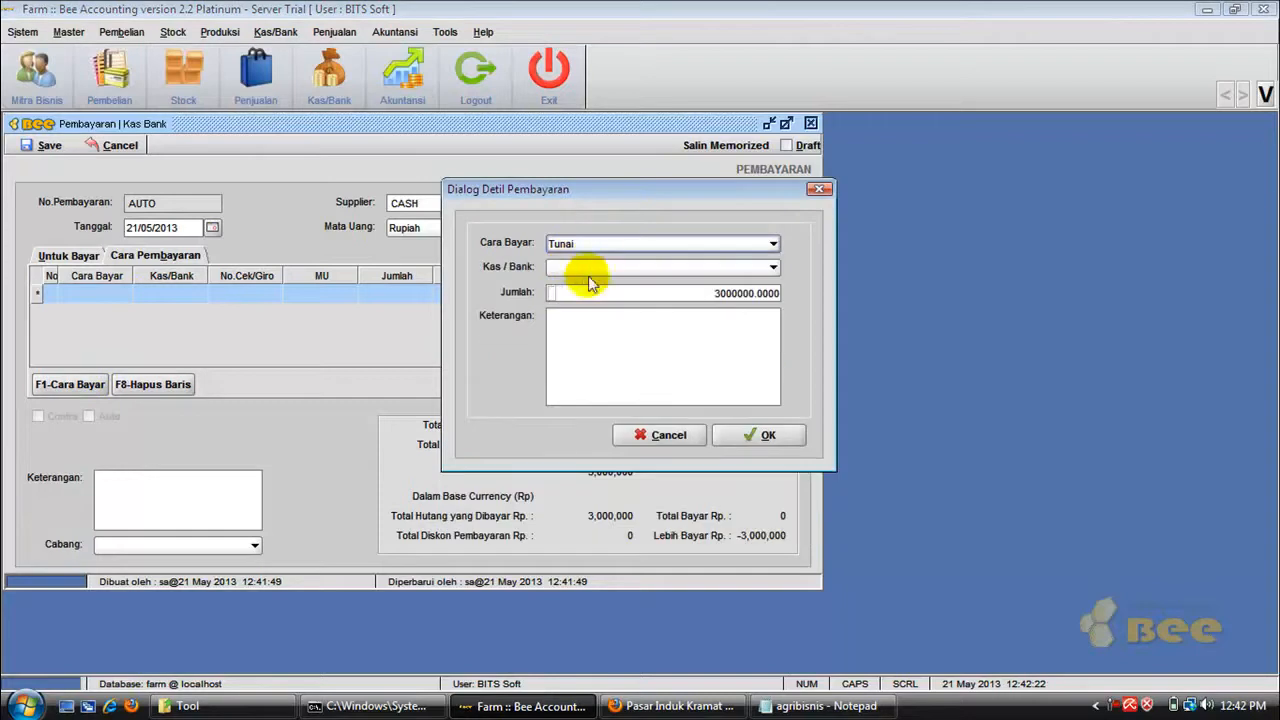
pyautogui.click(598, 268)
pyautogui.click(578, 298)
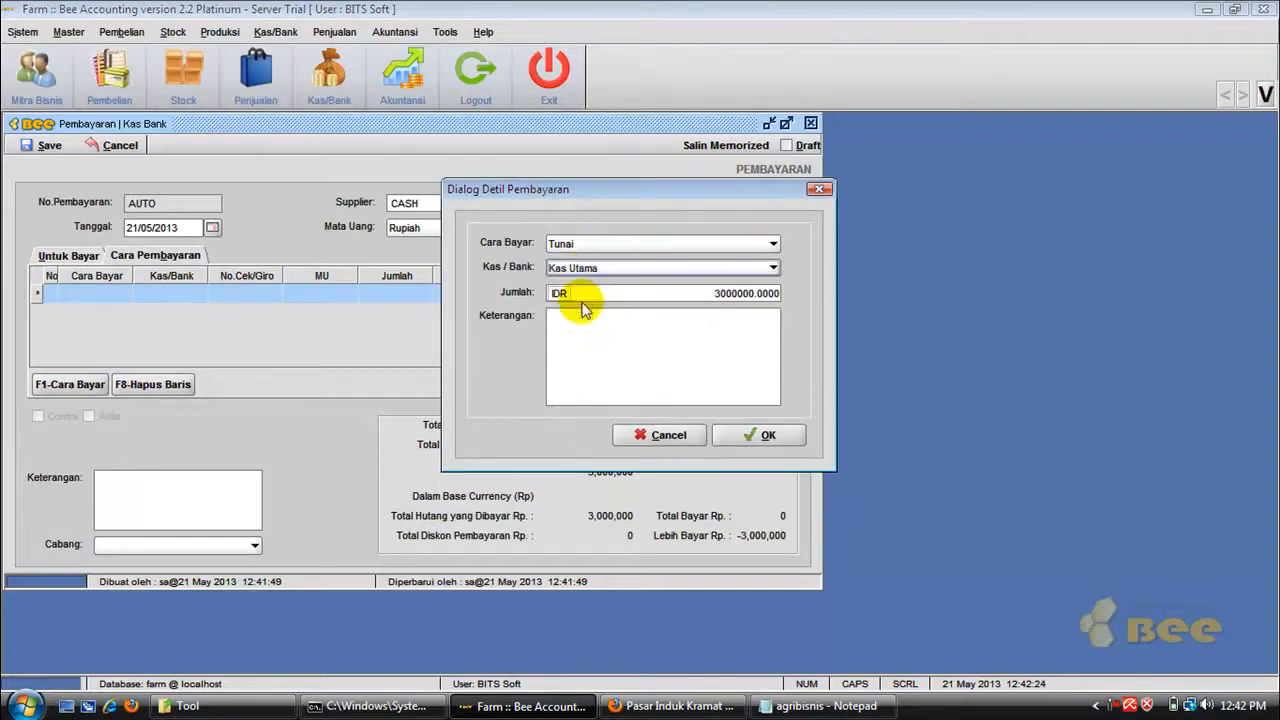
# Step: Describe the payment detail as "Pembayaran Buruh Bulan Mei", accept it, and save the payment
pyautogui.click(582, 332)
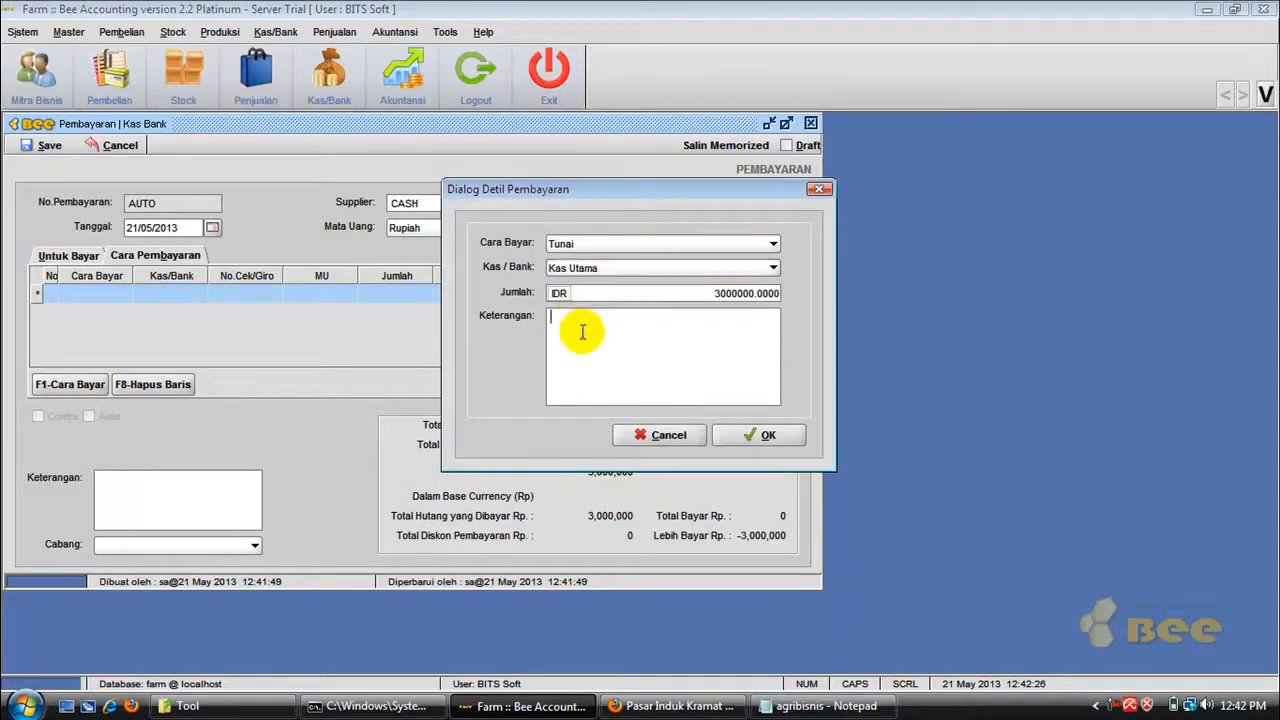
pyautogui.write('Pembayaran Bu')
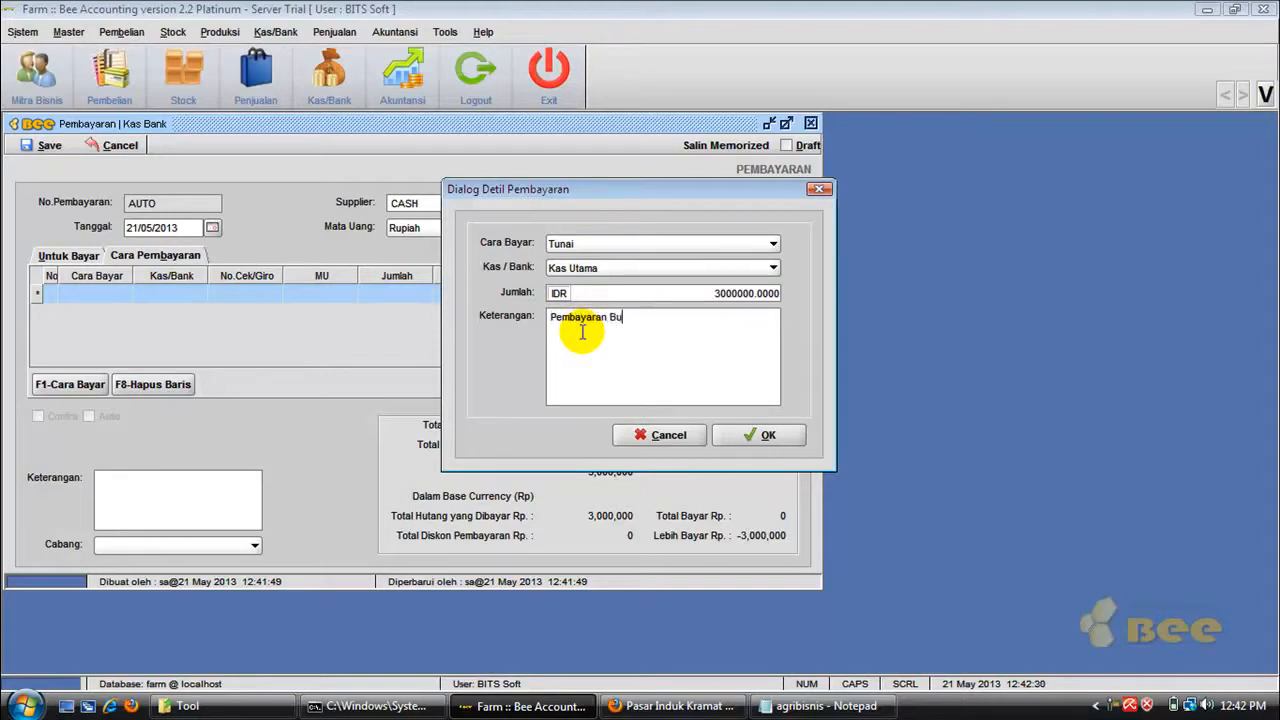
pyautogui.write('ruh Bulang')
pyautogui.press('BackSpace')
pyautogui.write('Mei')
pyautogui.click(748, 438)
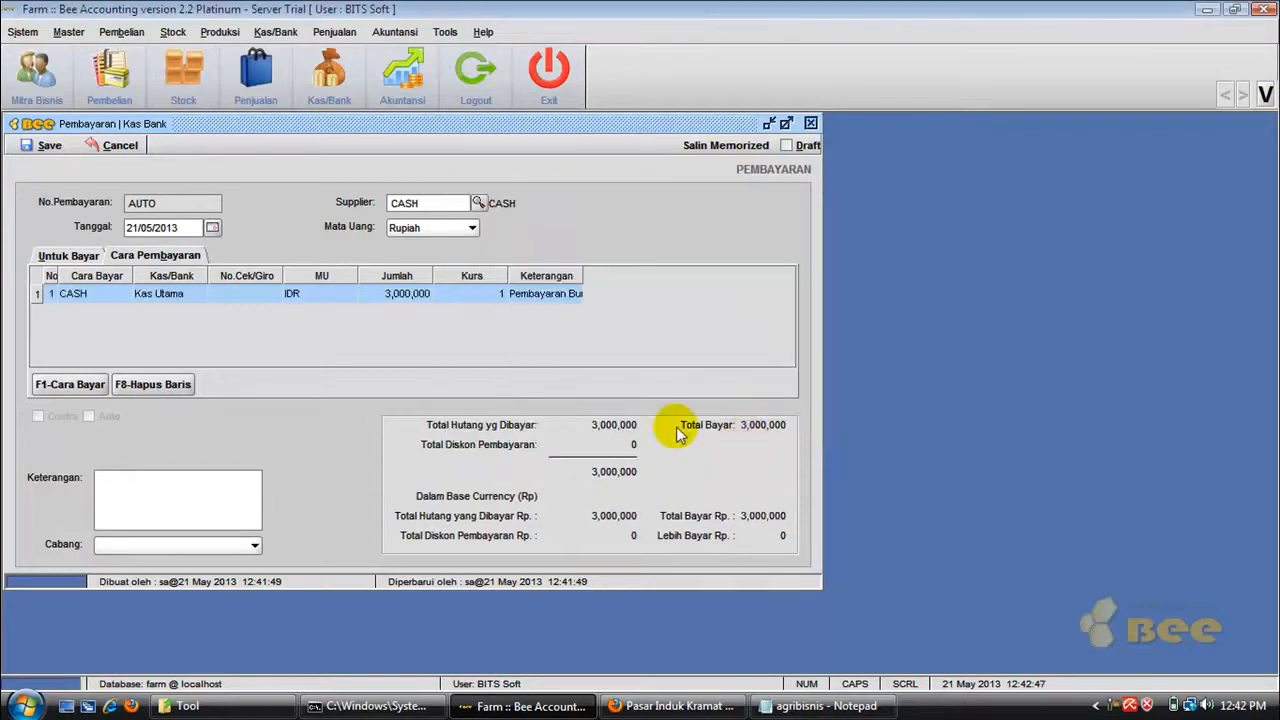
pyautogui.click(43, 147)
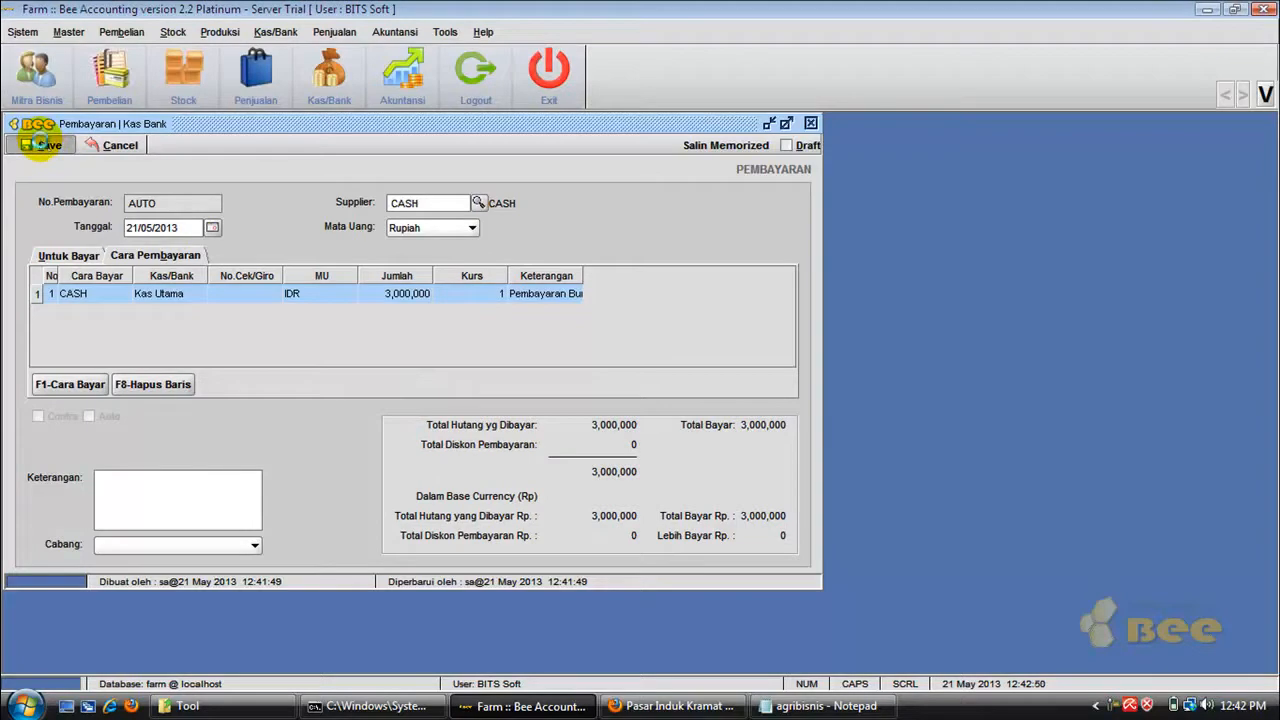
pyautogui.click(660, 377)
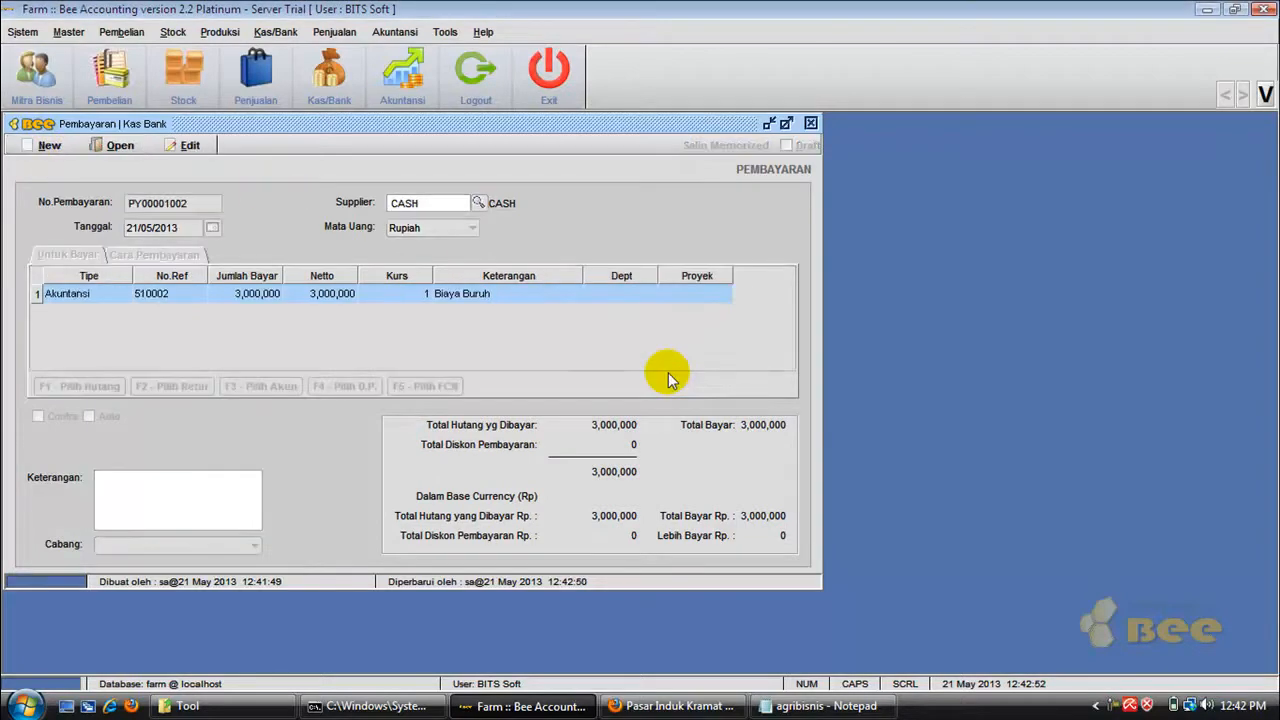
# Step: Preview the Laba Rugi report for 01/01/2013 to 21/05/2013, examine the production costs and net profit on both pages, and close all windows
pyautogui.click(392, 36)
pyautogui.moveTo(483, 238)
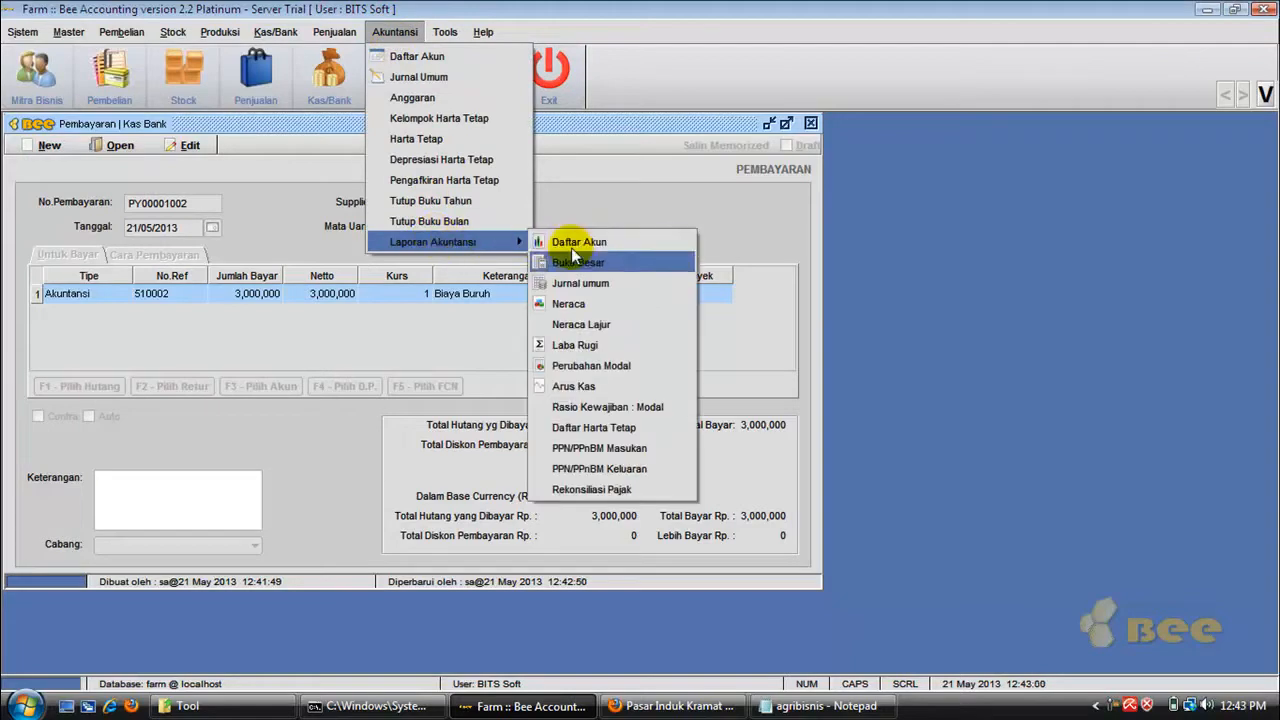
pyautogui.click(575, 345)
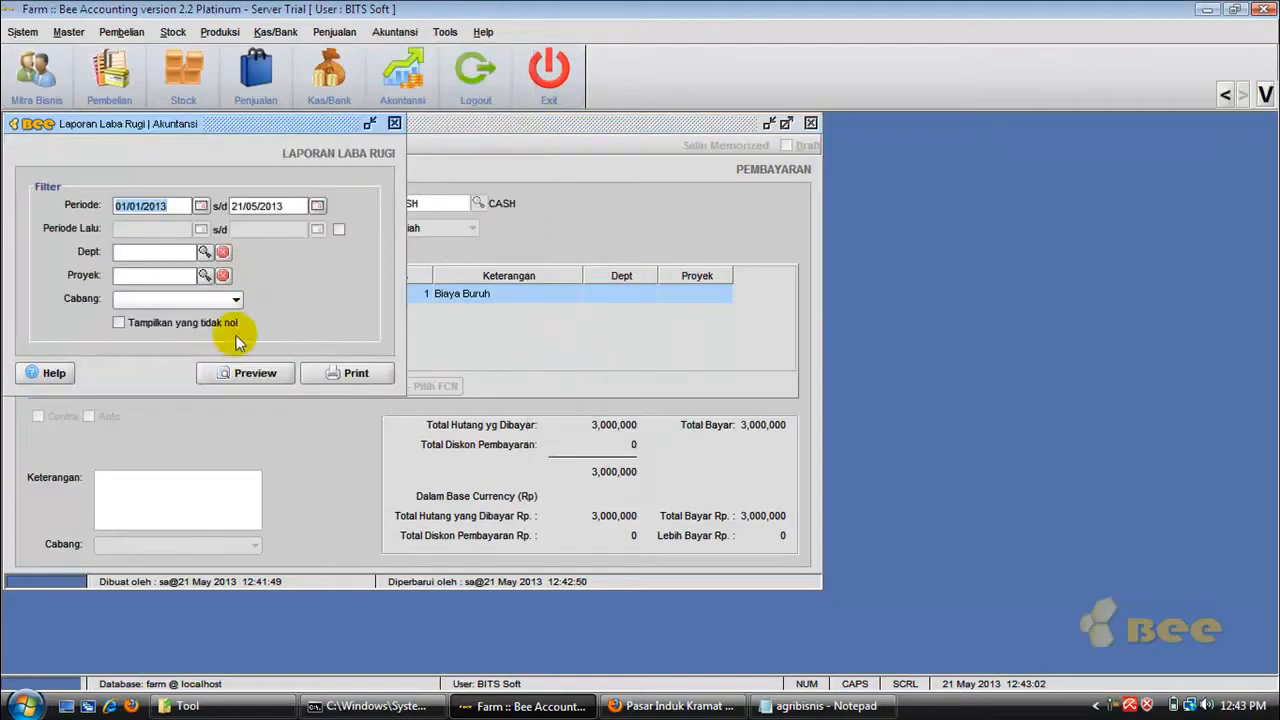
pyautogui.click(253, 380)
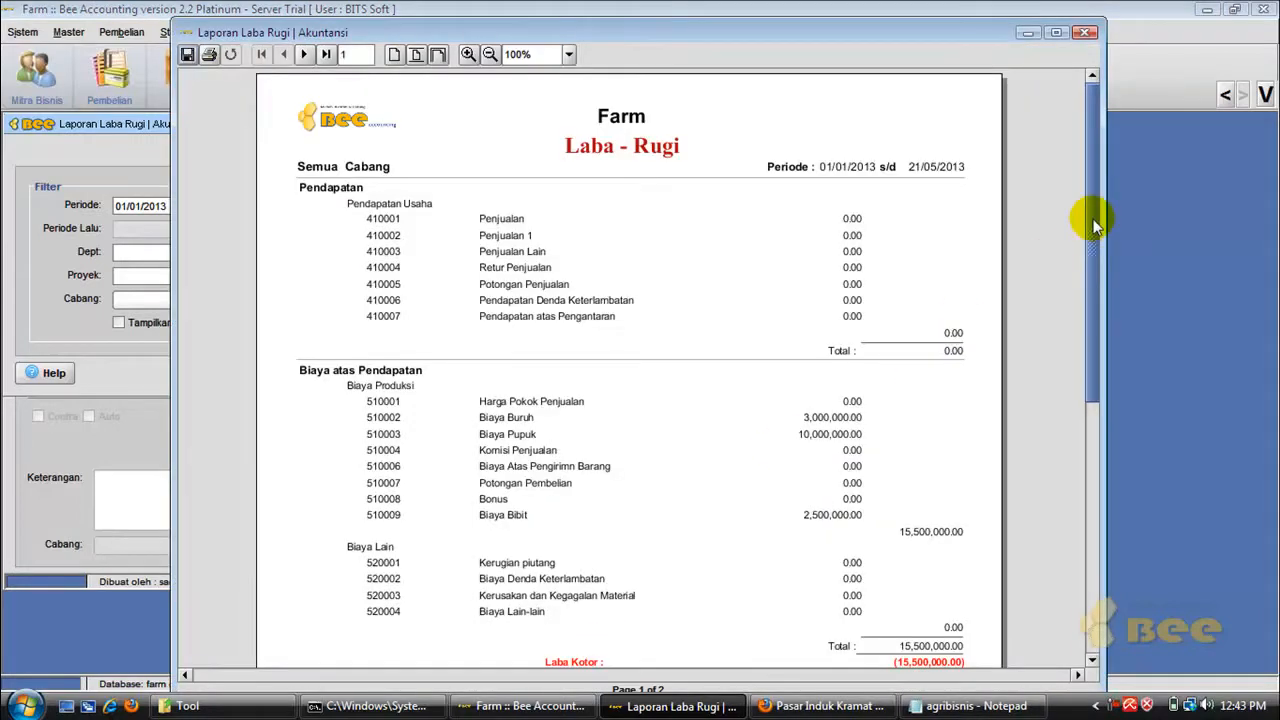
pyautogui.scroll(-2, 1095, 226)
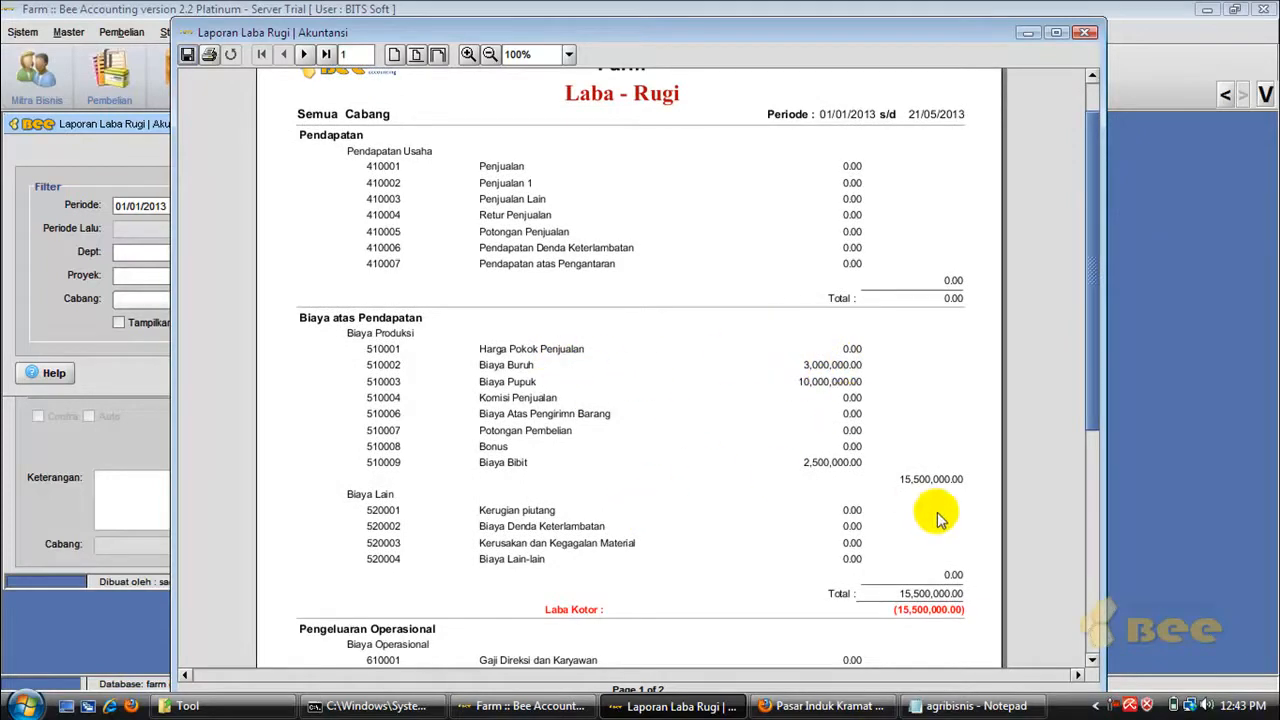
pyautogui.moveTo(1091, 446); pyautogui.dragTo(1092, 583)
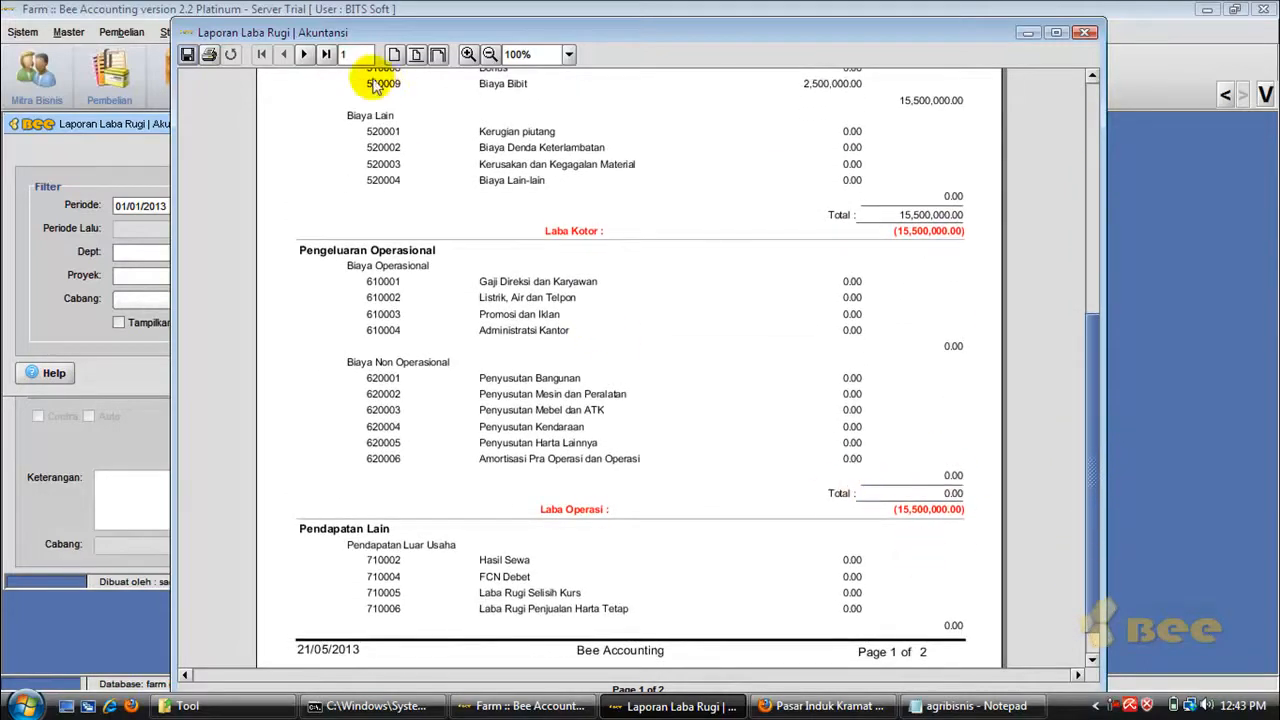
pyautogui.click(304, 54)
pyautogui.moveTo(1090, 415); pyautogui.dragTo(1071, 194)
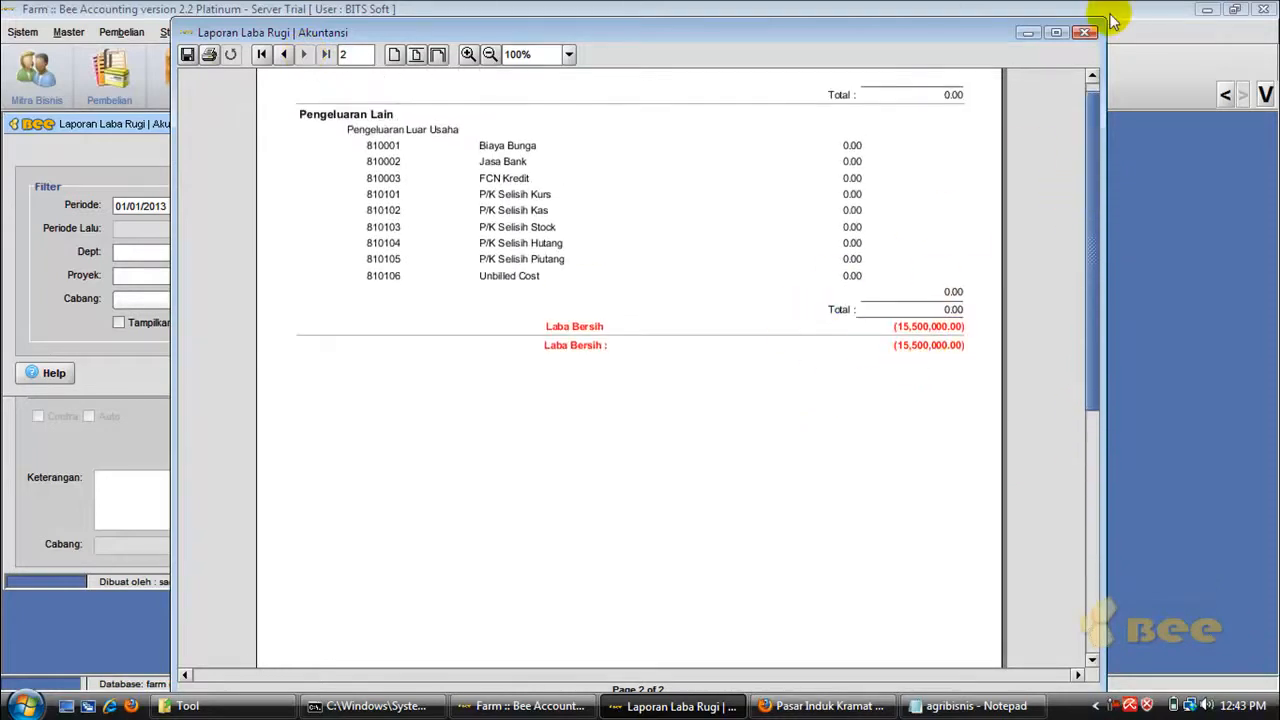
pyautogui.click(1085, 34)
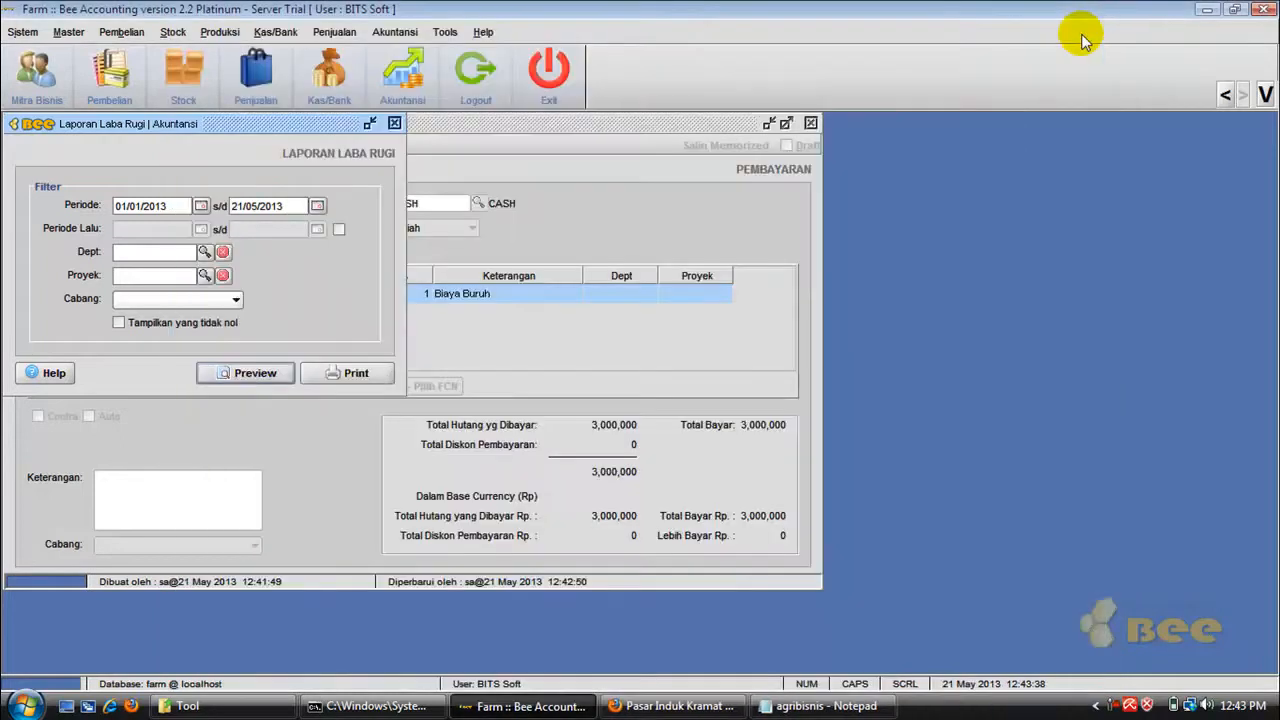
pyautogui.rightClick(925, 239)
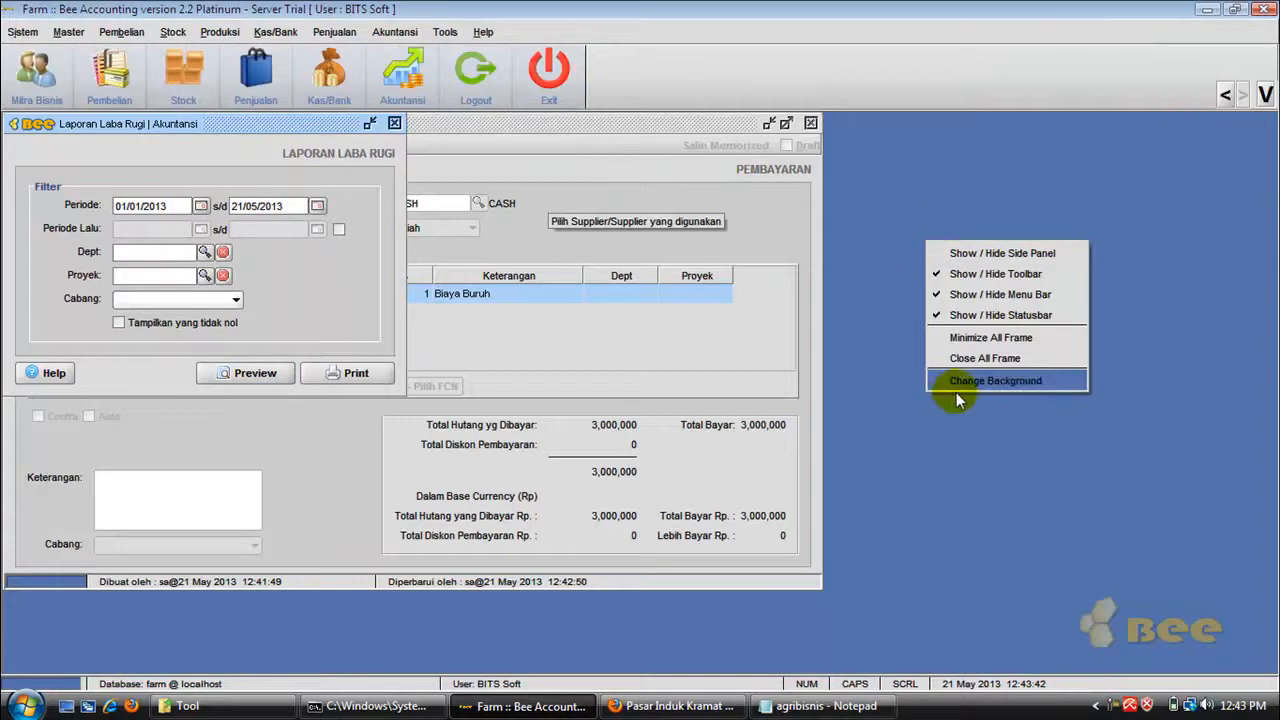
pyautogui.click(985, 358)
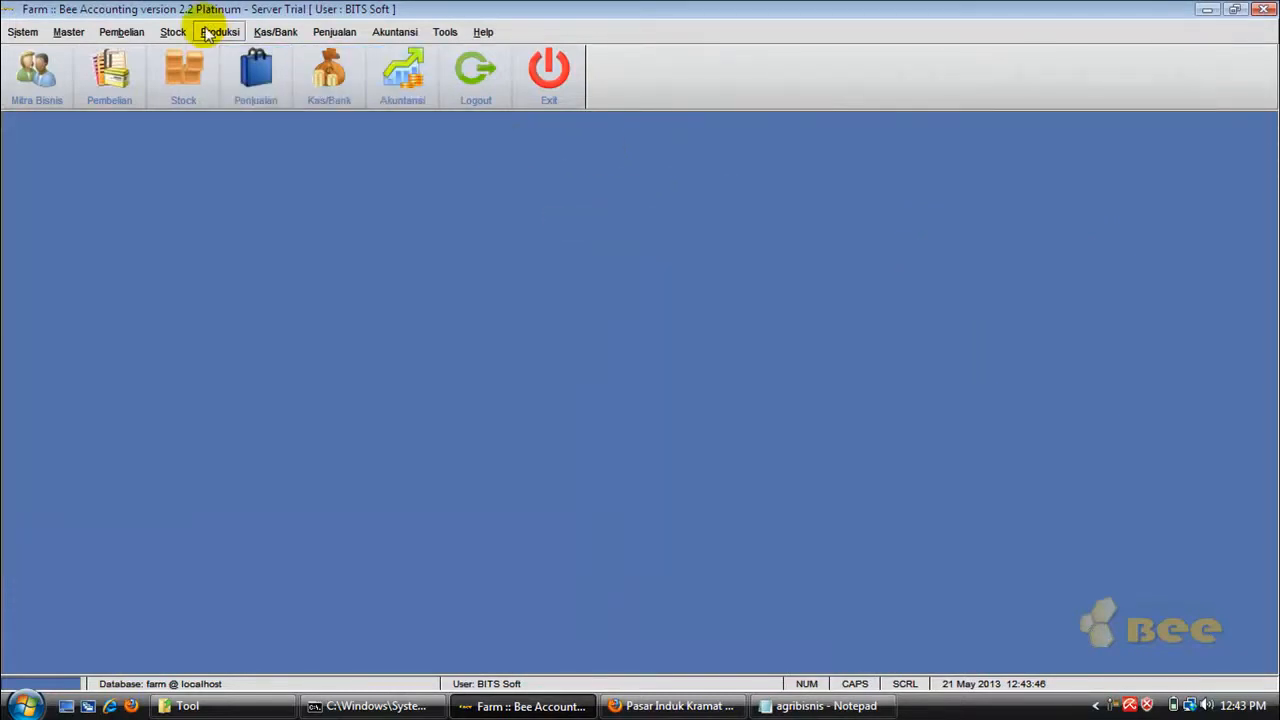
# Step: Check the stock list for the Gudang warehouse, moving the Qty column beside the item name, and close the list
pyautogui.click(122, 33)
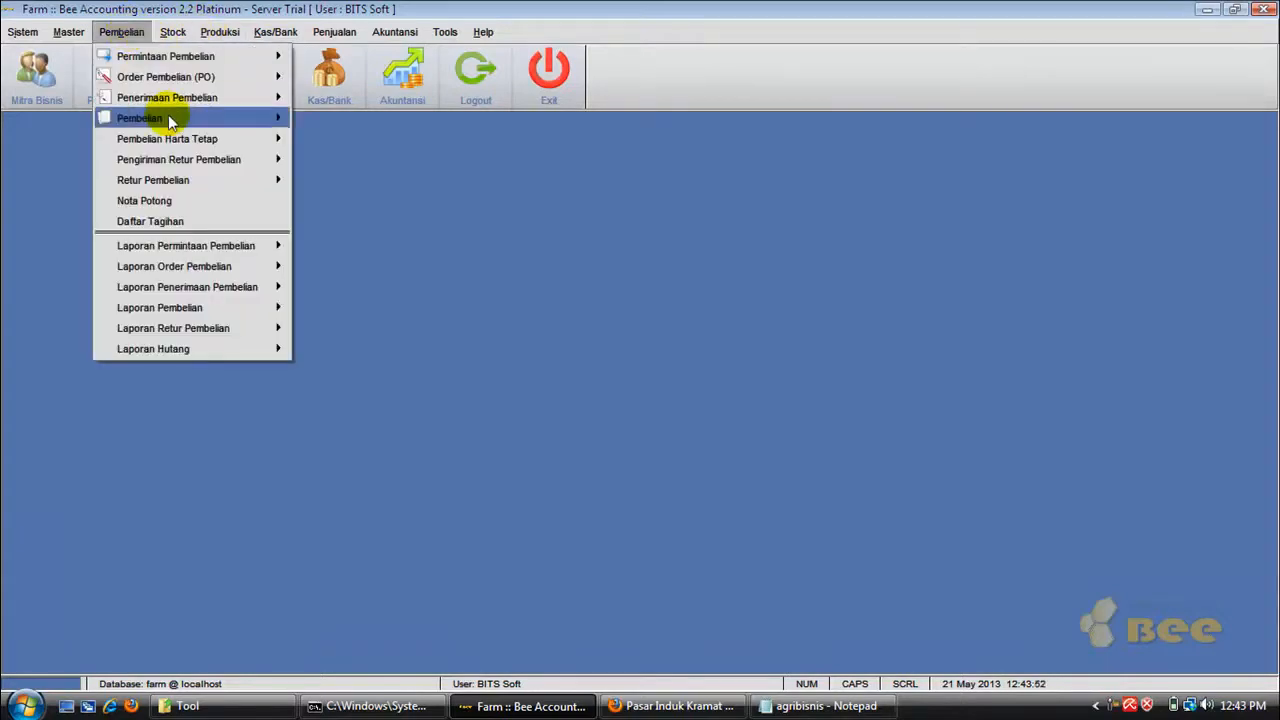
pyautogui.moveTo(240, 117)
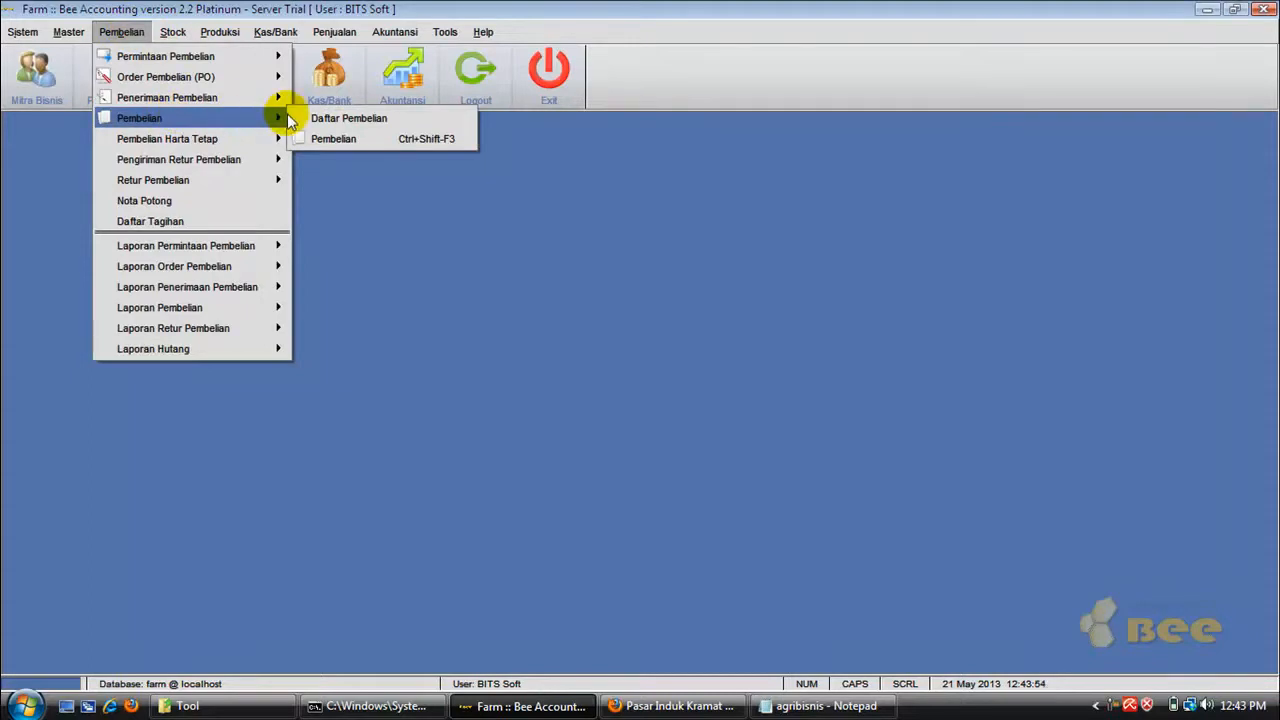
pyautogui.moveTo(205, 38)
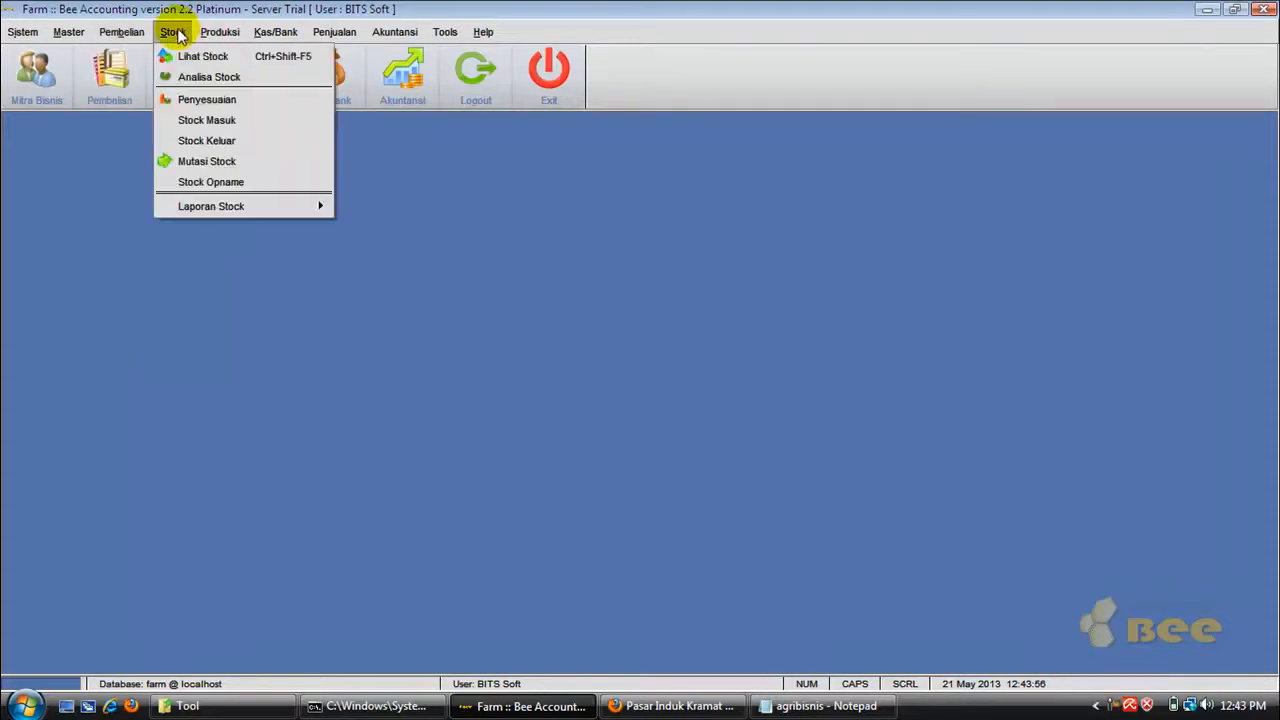
pyautogui.click(180, 51)
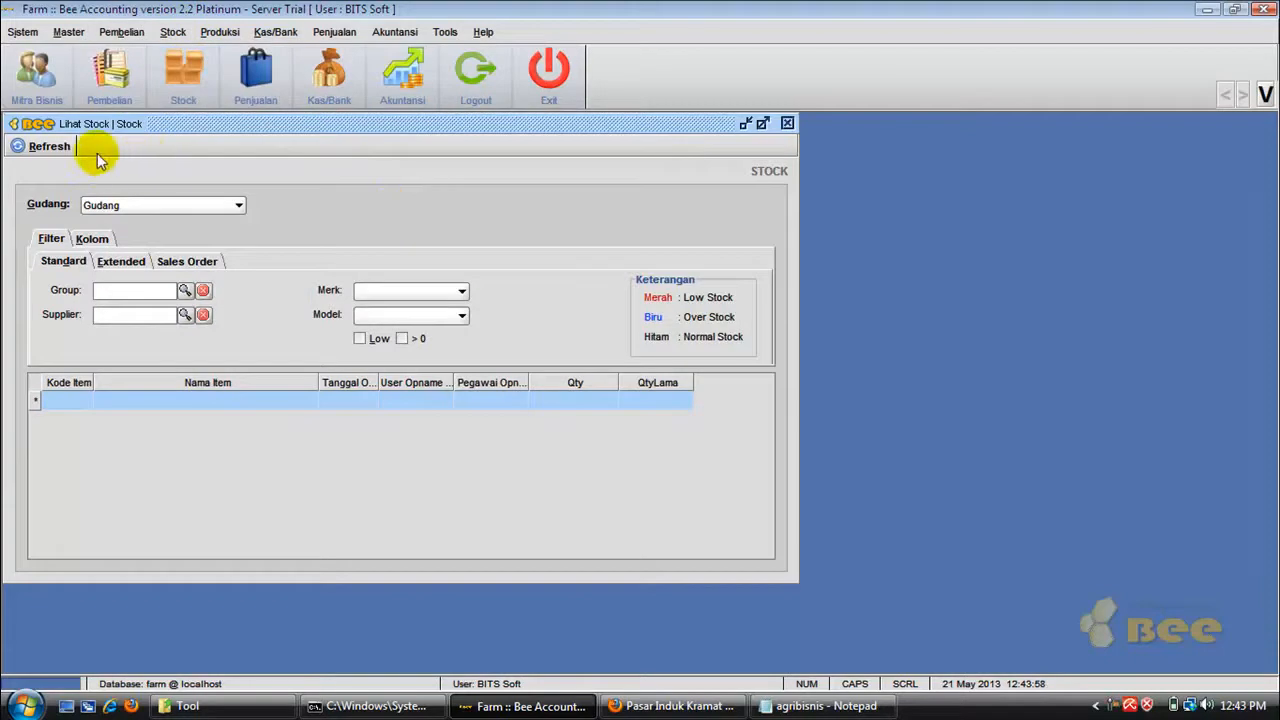
pyautogui.click(44, 147)
pyautogui.click(598, 374)
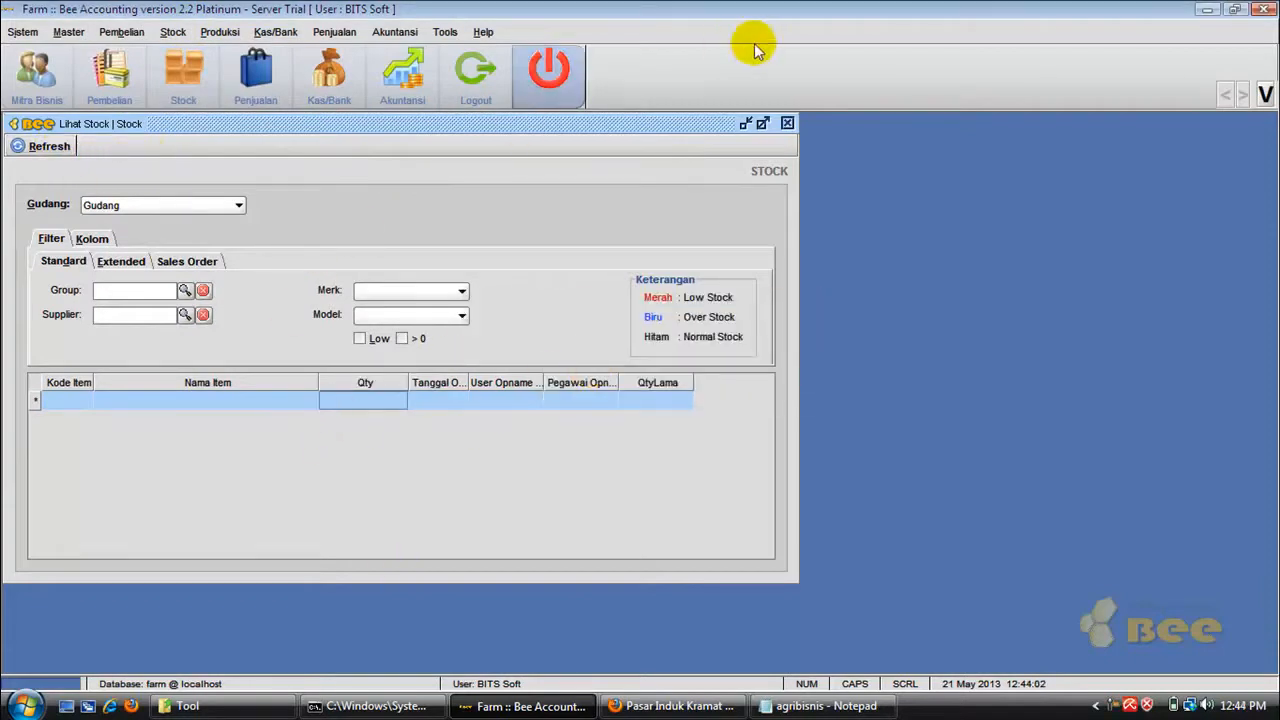
pyautogui.click(787, 123)
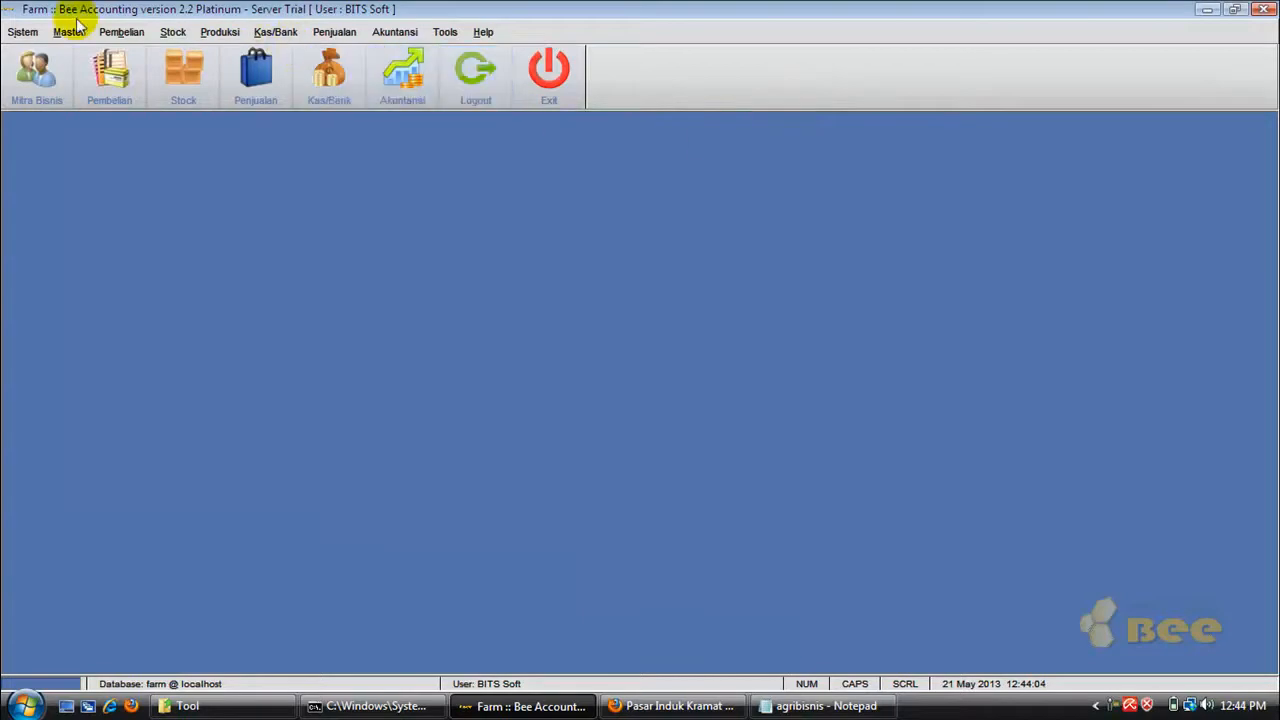
# Step: Start a new purchase (Pembelian) and add the item Salak to its first line
pyautogui.click(121, 32)
pyautogui.moveTo(167, 121)
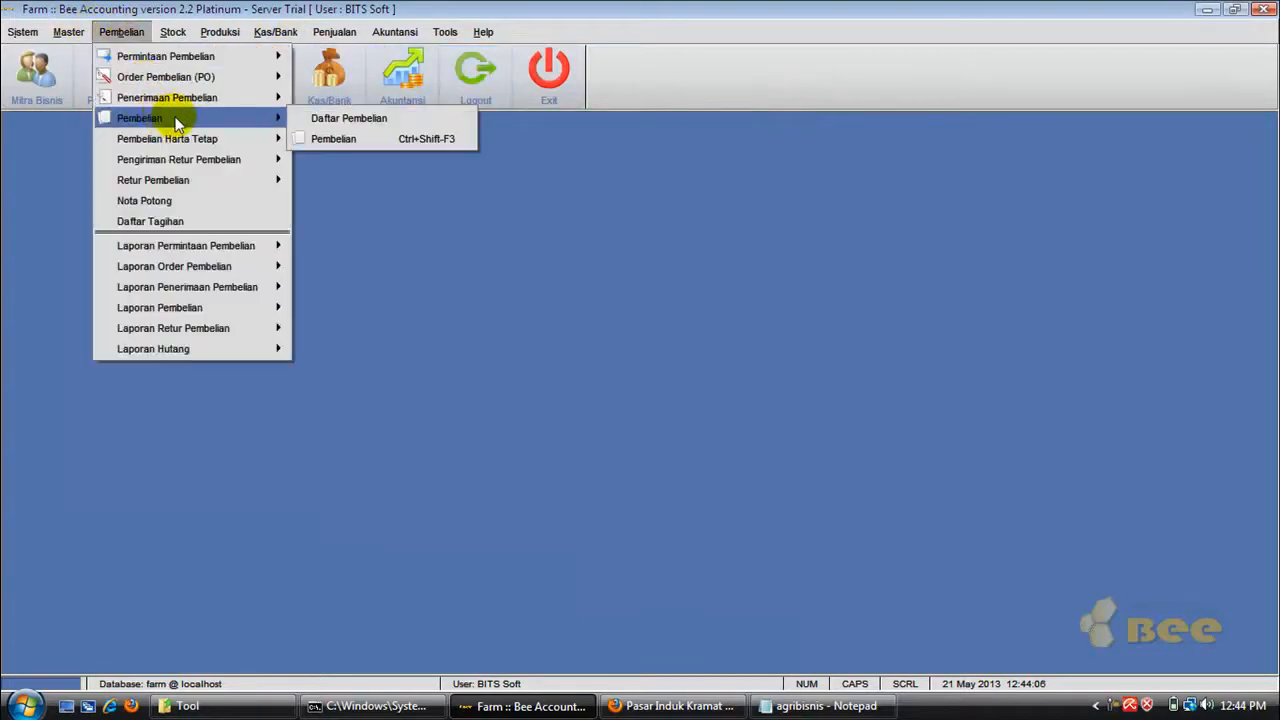
pyautogui.click(320, 139)
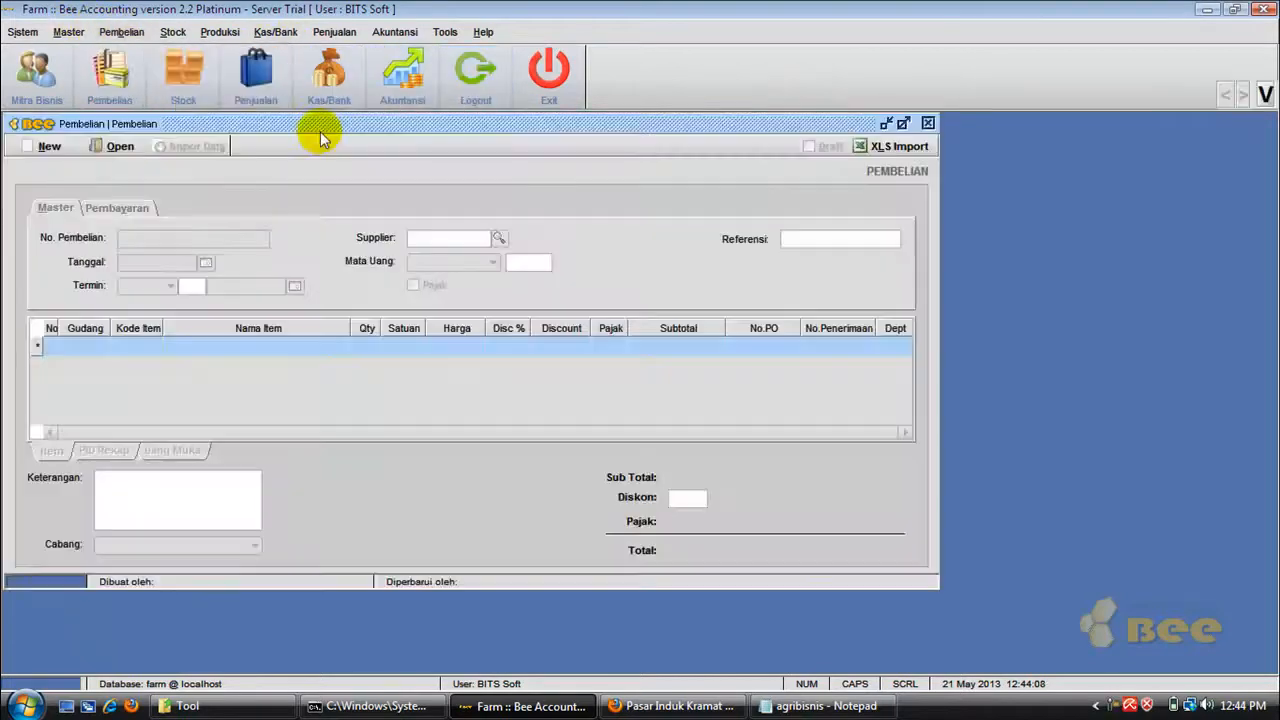
pyautogui.click(44, 147)
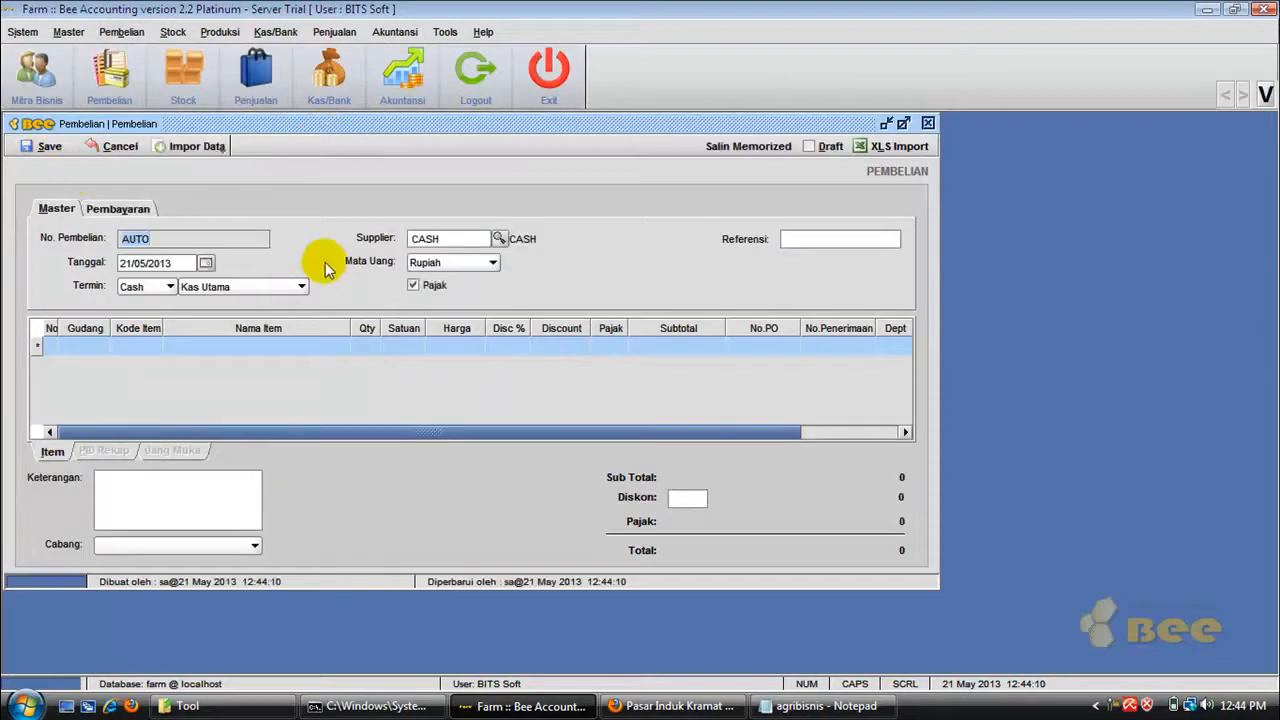
pyautogui.click(151, 340)
pyautogui.click(152, 345)
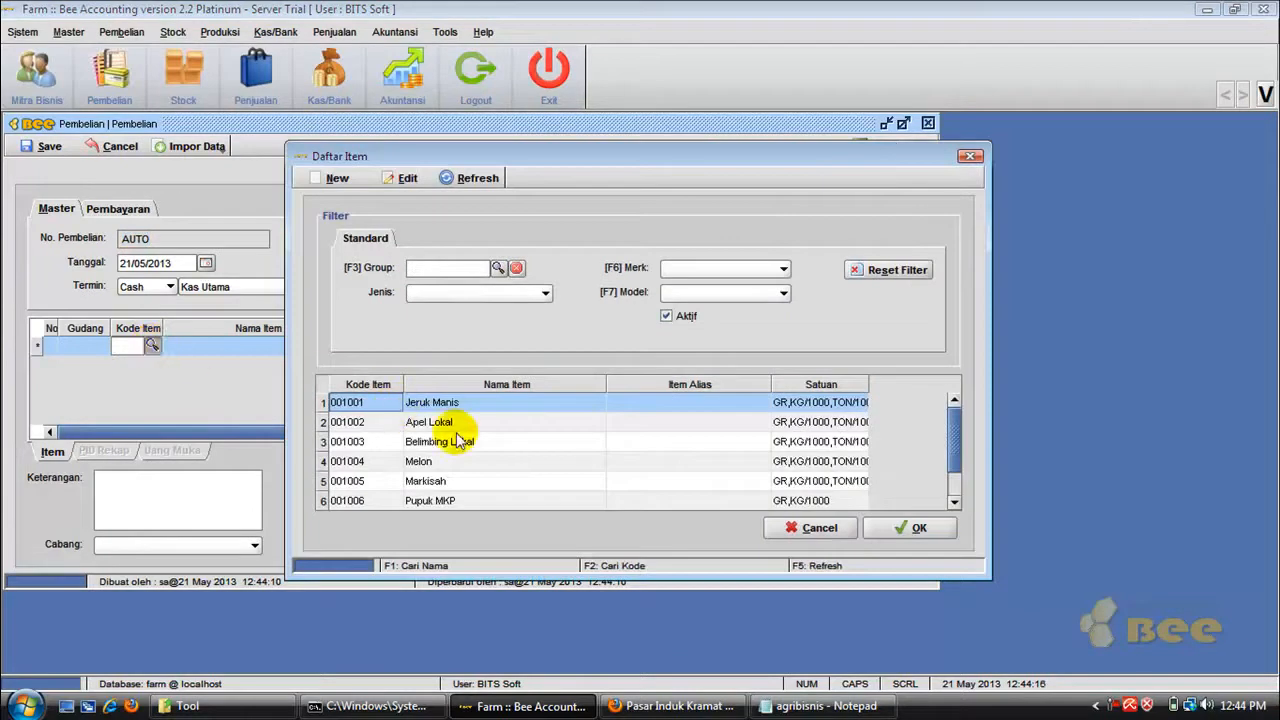
pyautogui.press('Down')
pyautogui.press('Down')
pyautogui.press('Down')
pyautogui.press('Down')
pyautogui.press('Down')
pyautogui.press('Down')
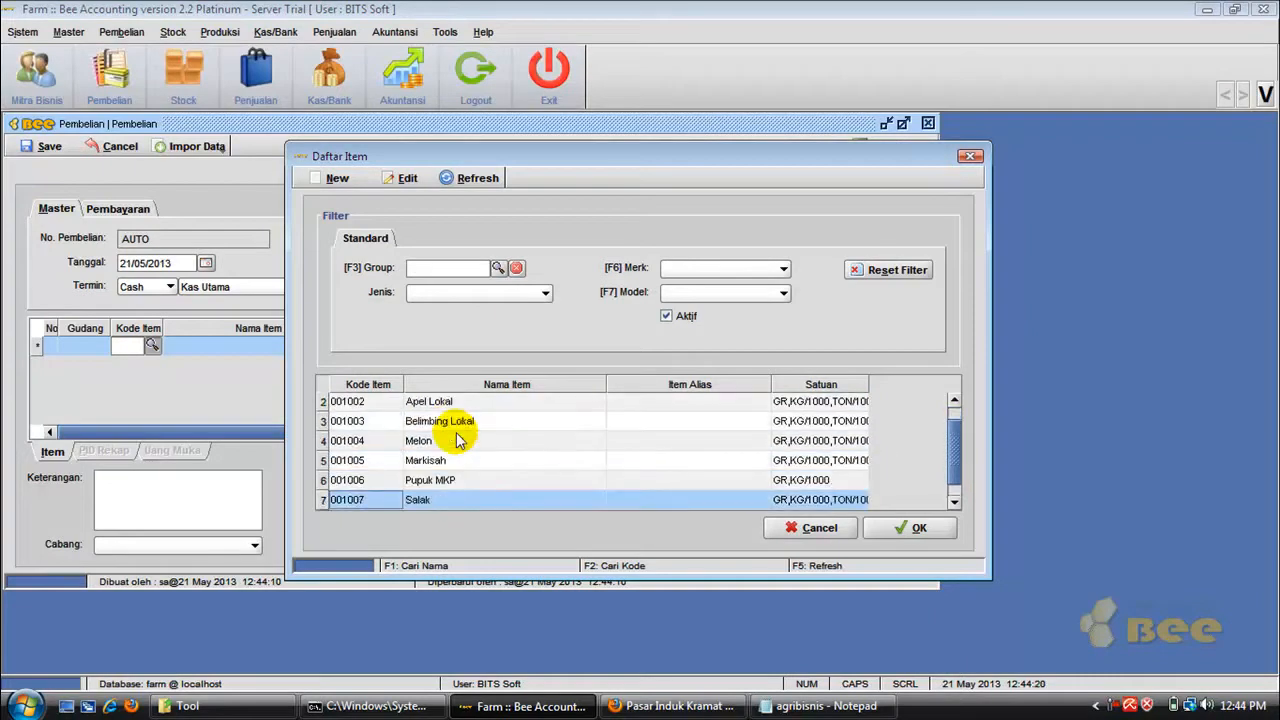
pyautogui.press('Return')
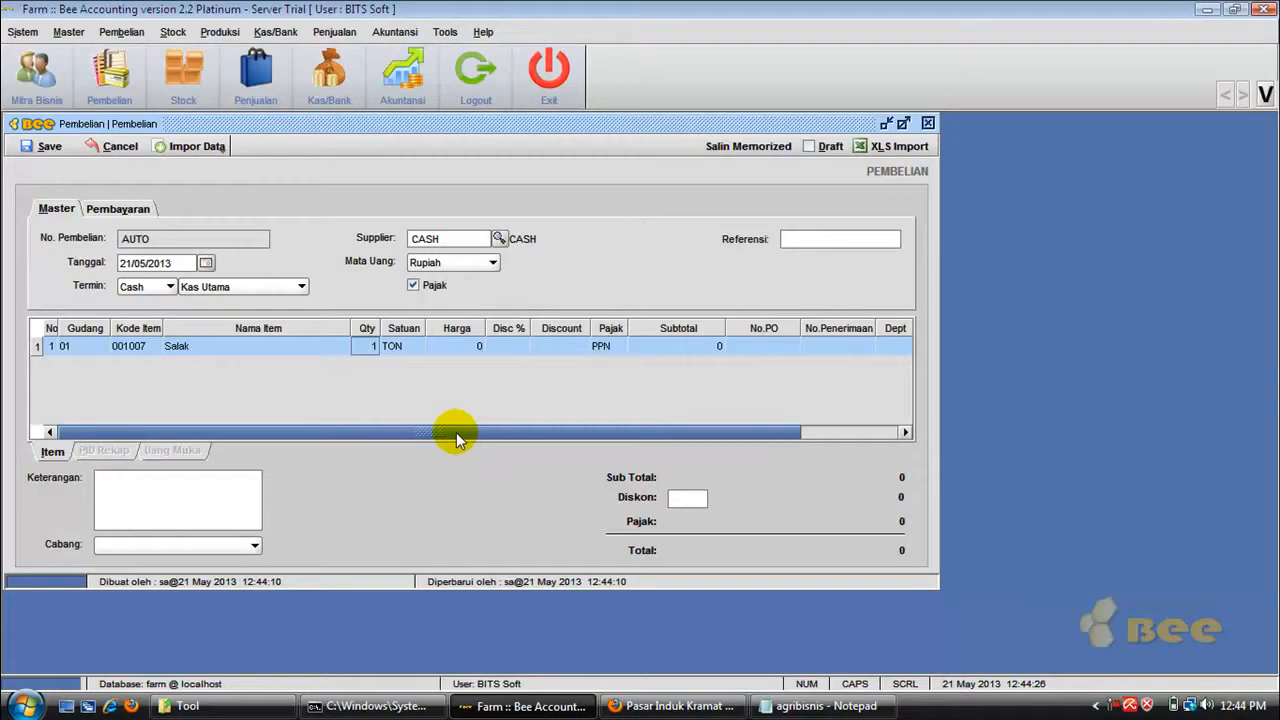
# Step: Set the Salak purchase line to a quantity of 700 KG
pyautogui.write('700')
pyautogui.press('Tab')
pyautogui.write('GR')
pyautogui.write('KG')
pyautogui.press('Tab')
# Step: Add the item Jeruk Manis as the second line of the purchase
pyautogui.press('Down')
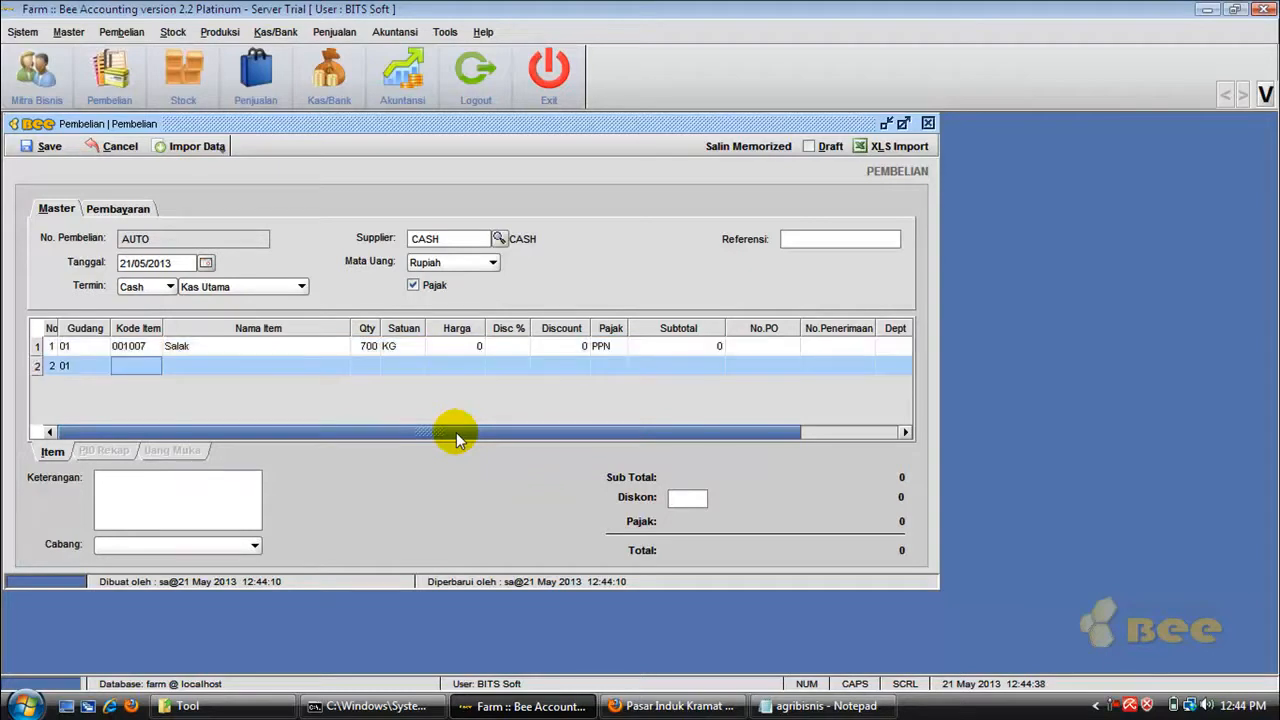
pyautogui.press('Return')
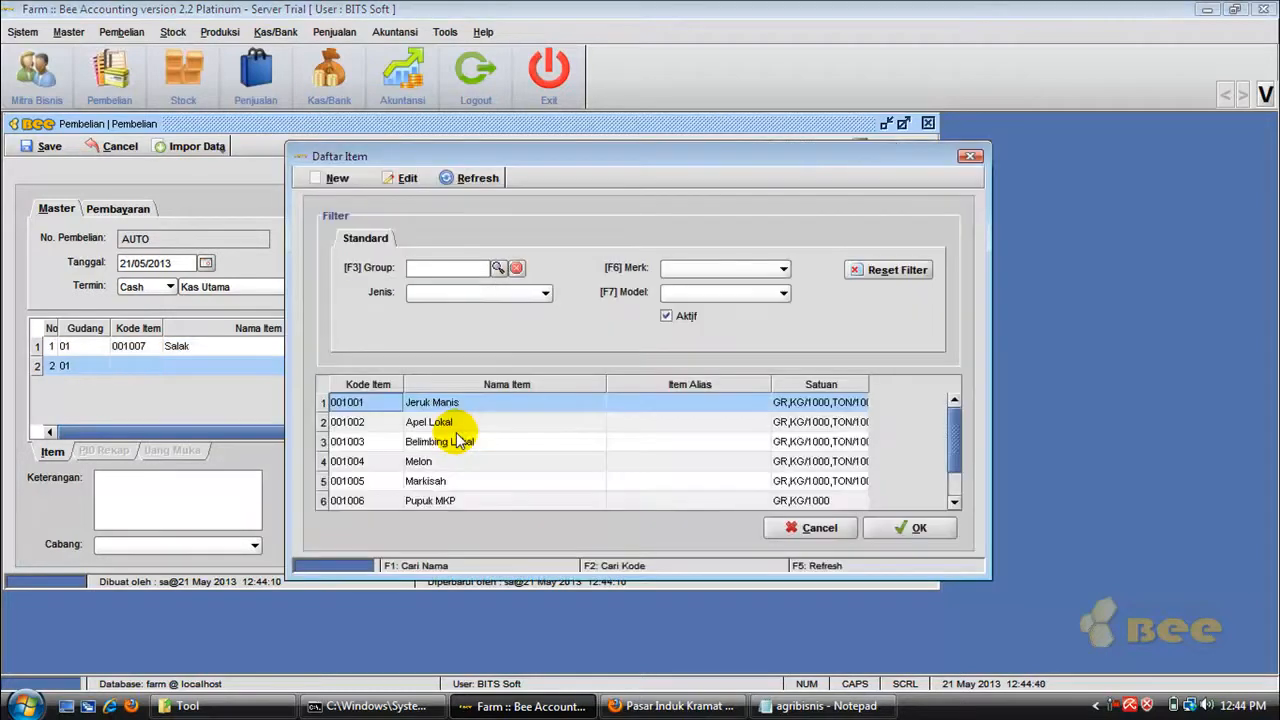
pyautogui.press('Return')
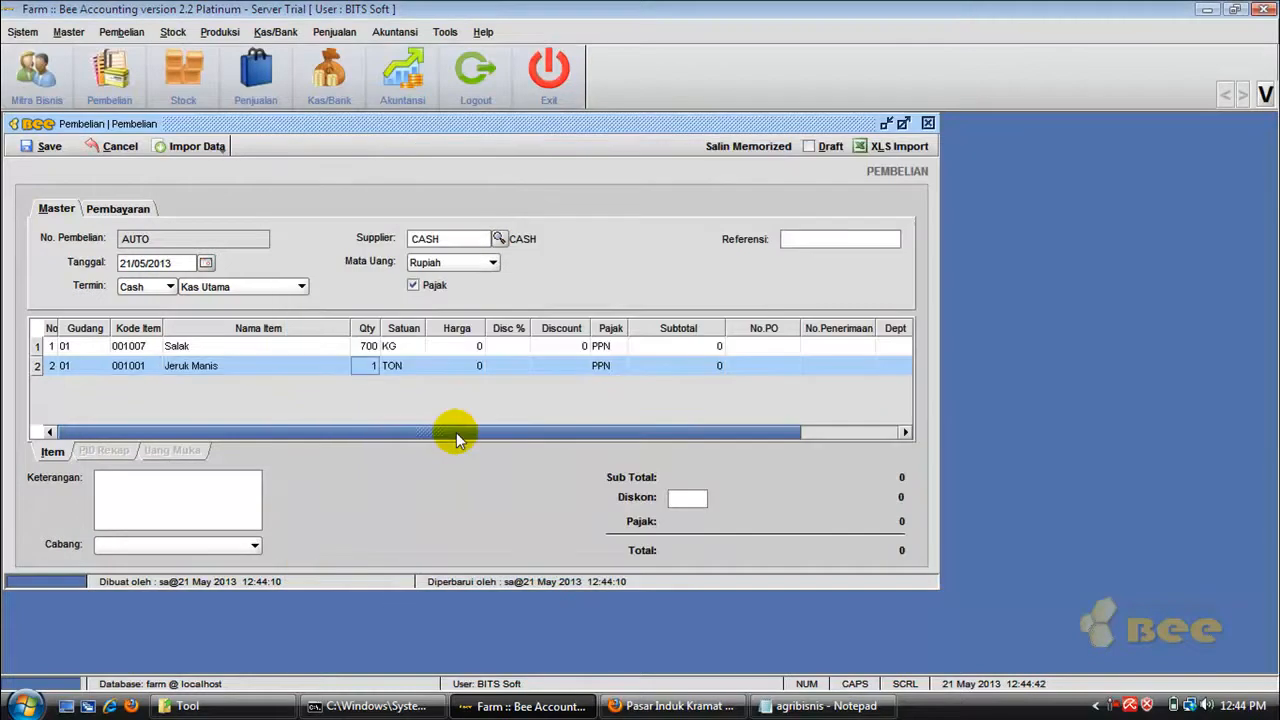
# Step: Set the Jeruk Manis line to a quantity of 600 KG and open a third purchase line
pyautogui.write('160')
pyautogui.press('BackSpace')
pyautogui.press('BackSpace')
pyautogui.press('BackSpace')
pyautogui.write('600')
pyautogui.press('Return')
pyautogui.press('Tab')
pyautogui.press('space')
pyautogui.press('space')
pyautogui.press('Tab')
pyautogui.press('Down')
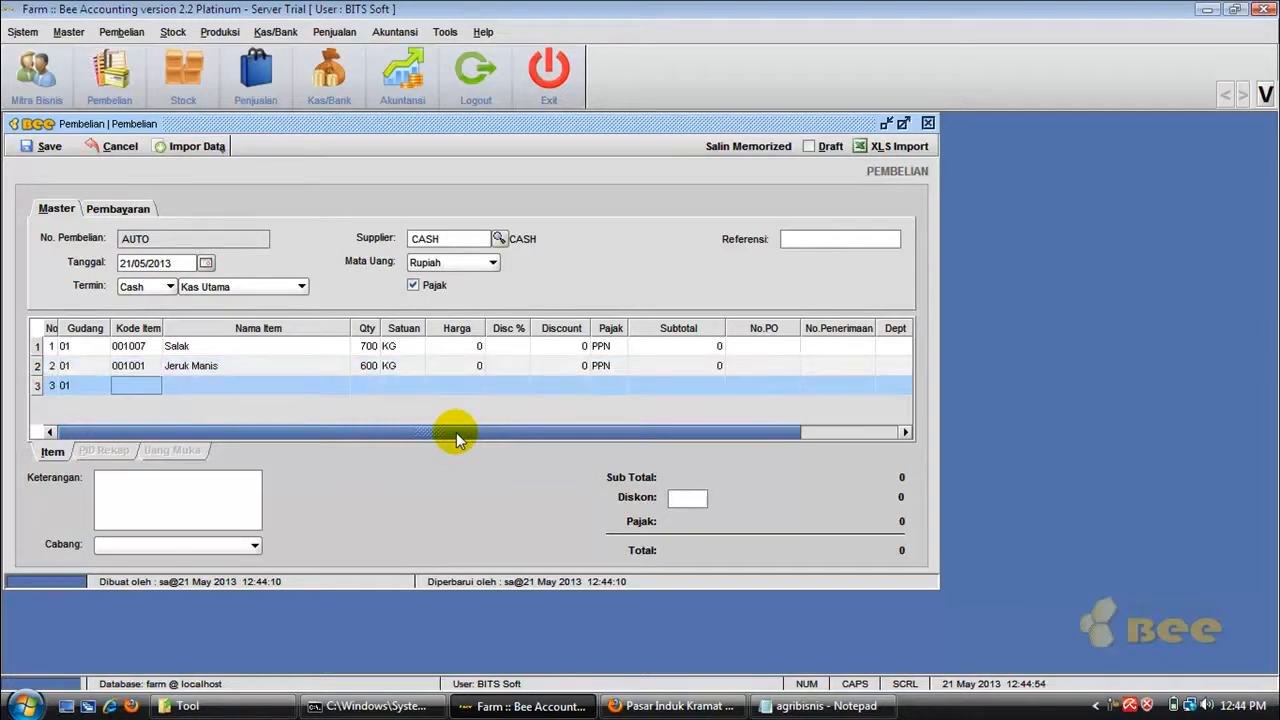
# Step: Add the item Markisah as the third line of the purchase
pyautogui.press('Return')
pyautogui.press('Down')
pyautogui.press('Down')
pyautogui.press('Down')
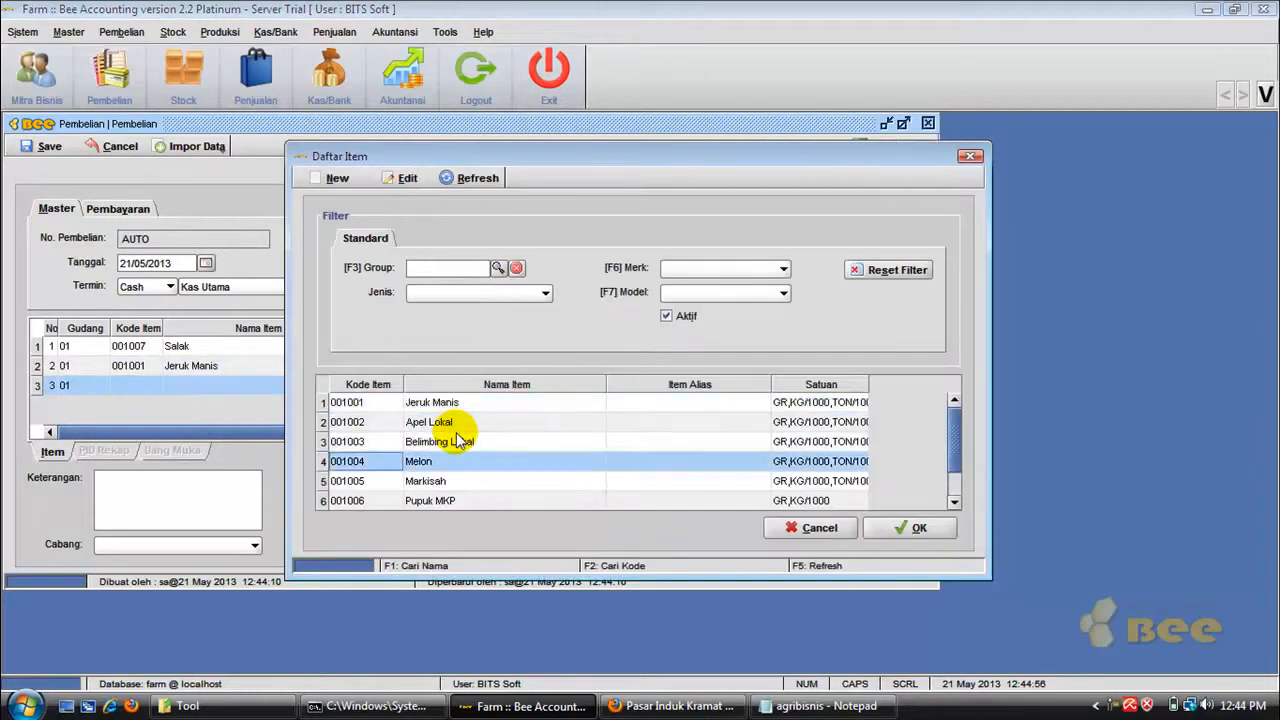
pyautogui.press('Down')
pyautogui.press('Return')
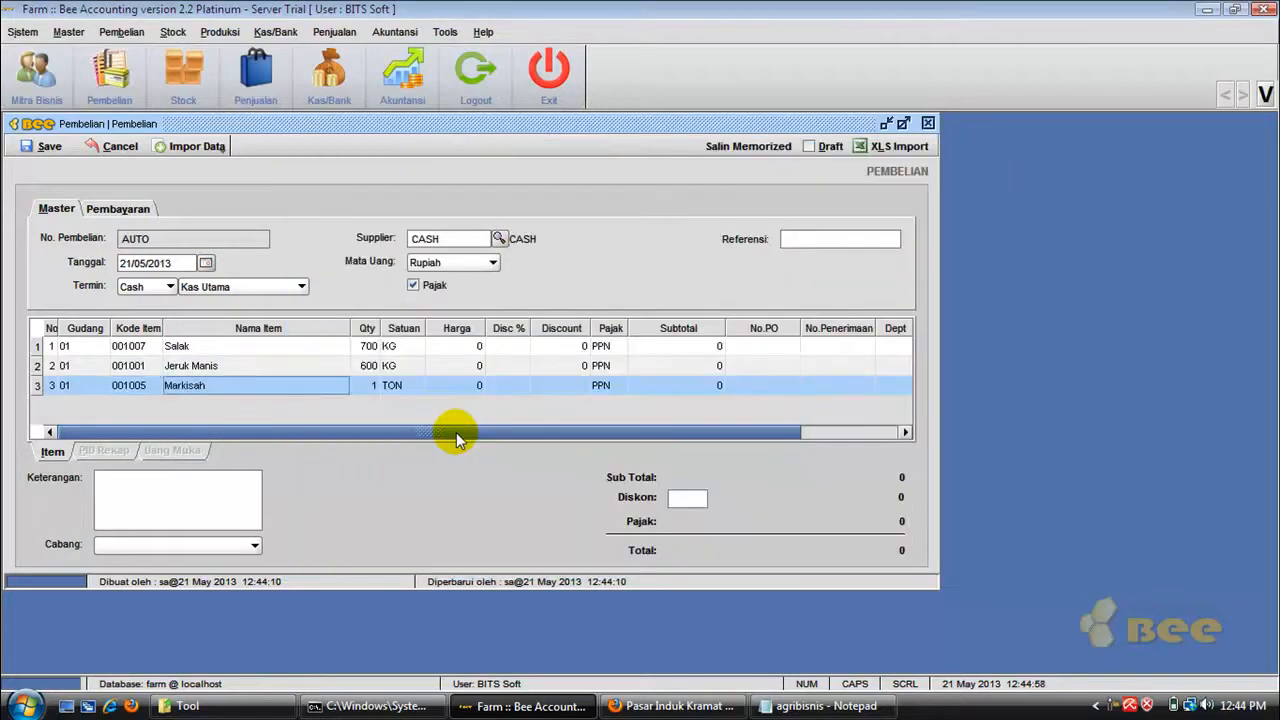
# Step: Set the Markisah purchase line to a quantity of 500 KG
pyautogui.write('500')
pyautogui.press('Return')
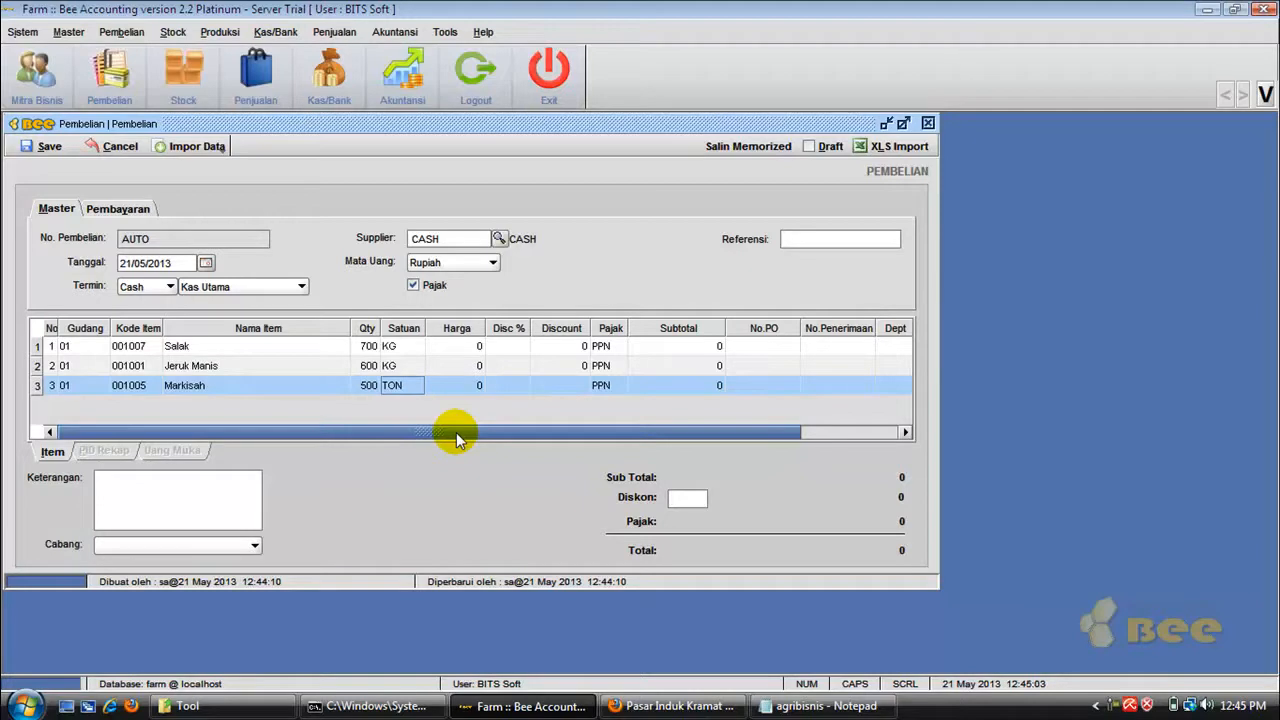
pyautogui.press('space')
pyautogui.press('space')
pyautogui.press('Return')
pyautogui.press('Return')
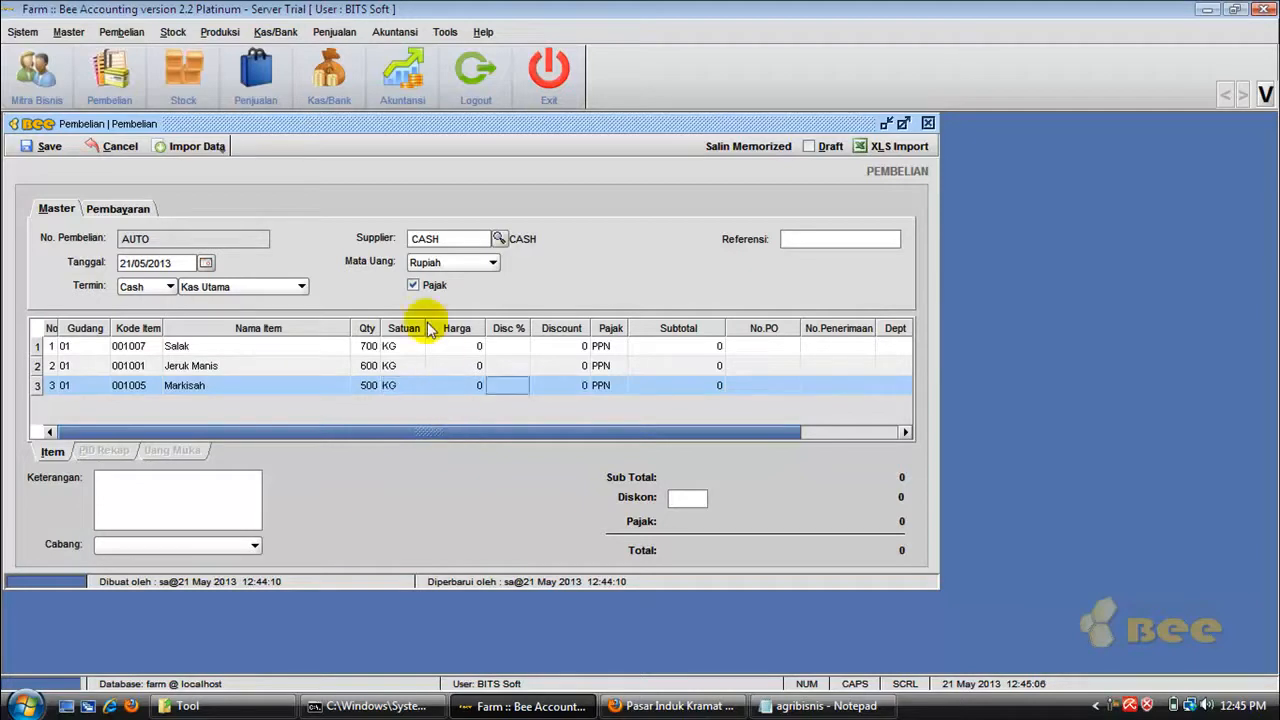
# Step: Turn off tax (Pajak) for the purchase and check the Salak, Jeruk Manis and Markisah lines
pyautogui.click(414, 287)
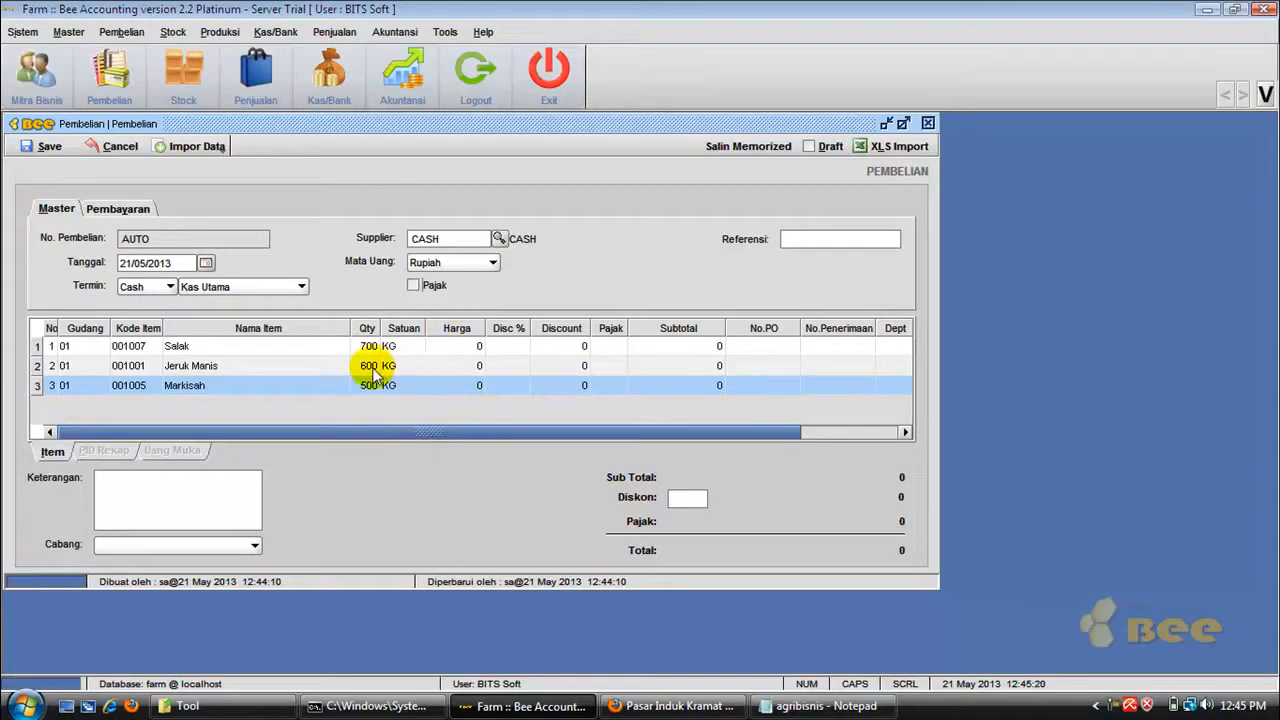
pyautogui.click(288, 345)
pyautogui.click(270, 362)
pyautogui.click(251, 390)
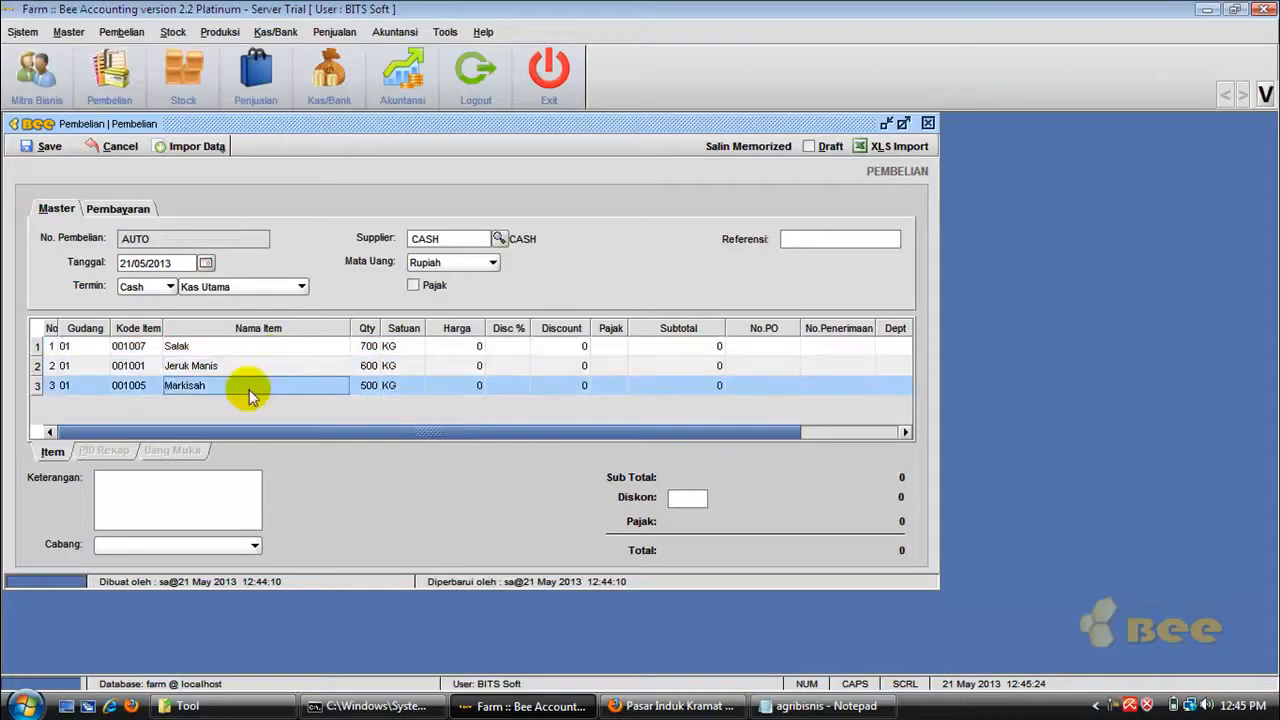
# Step: Save the purchase without printing it and close its form
pyautogui.click(59, 151)
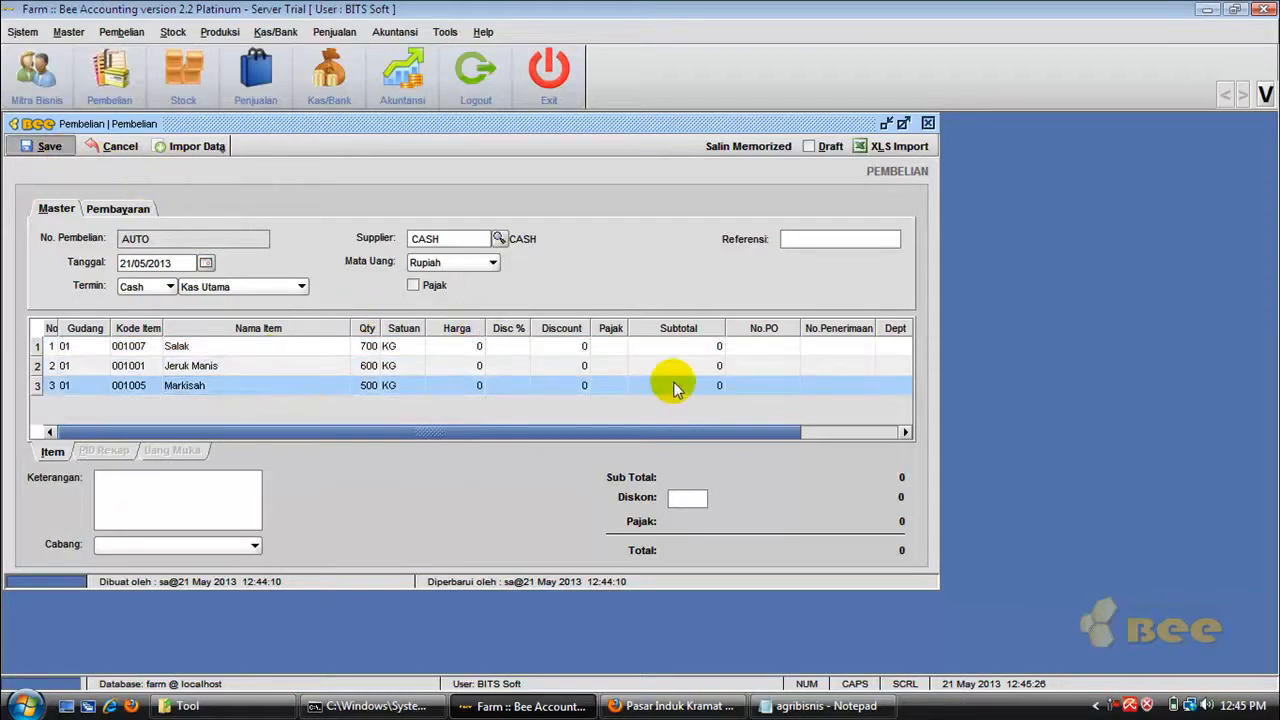
pyautogui.click(646, 373)
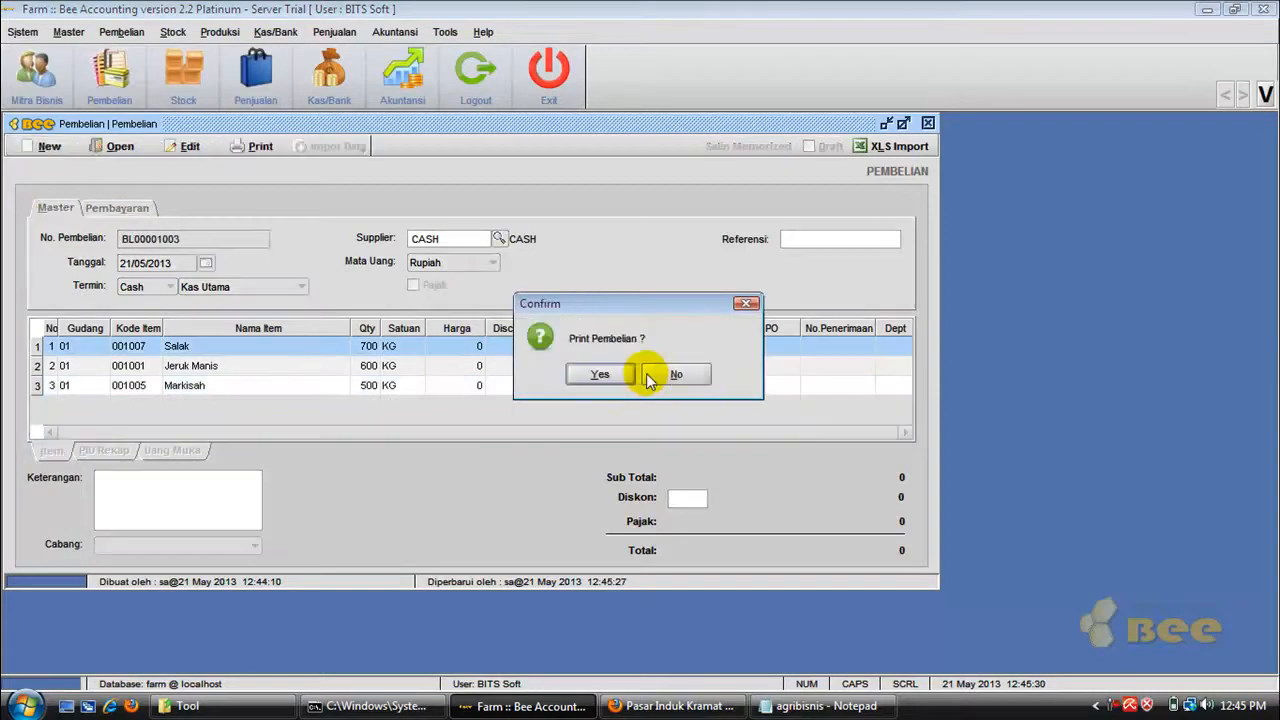
pyautogui.click(677, 374)
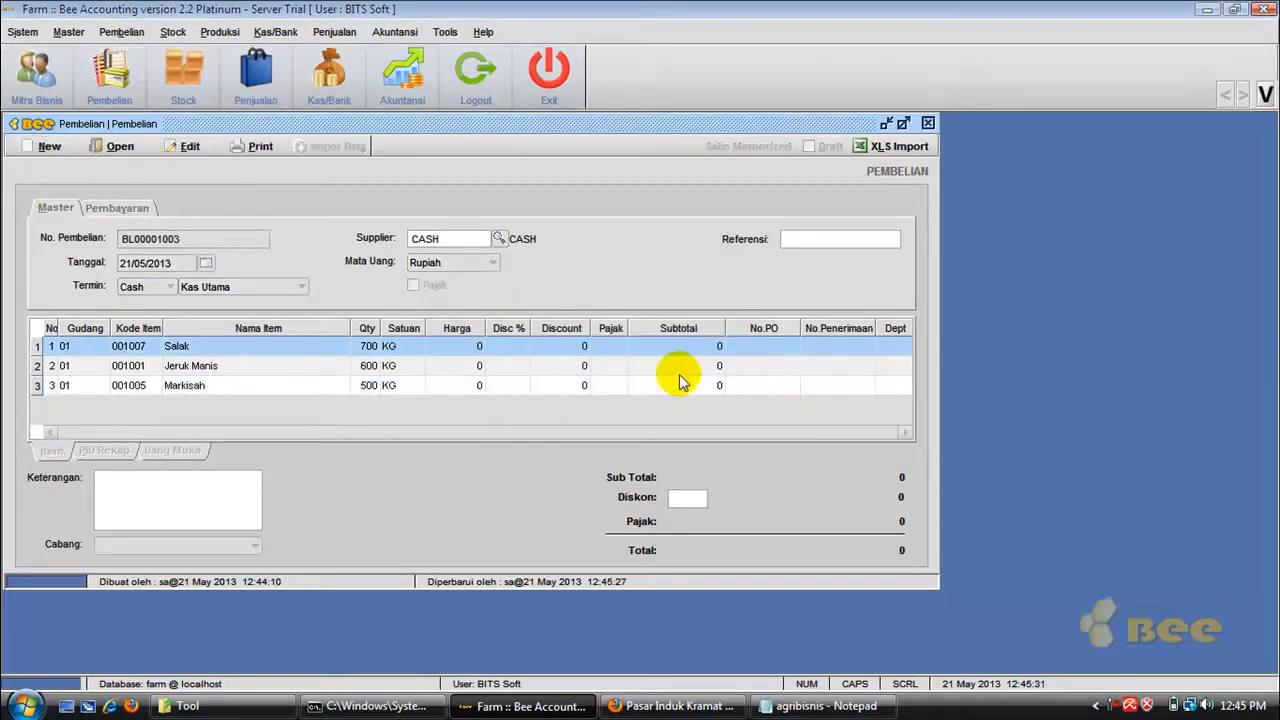
pyautogui.click(929, 122)
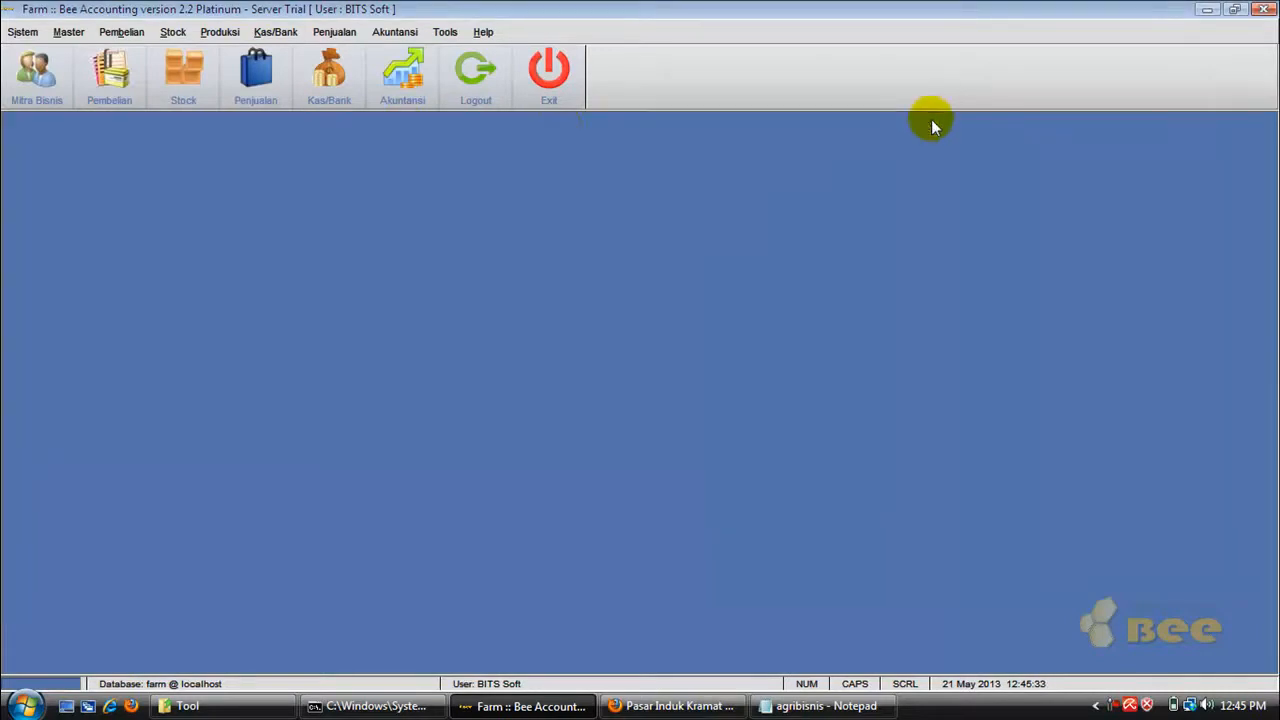
# Step: Display the unfiltered stock of the Gudang warehouse, check the quantities of Jeruk Manis, Markisah and Salak, and close the stock view
pyautogui.click(168, 33)
pyautogui.click(186, 60)
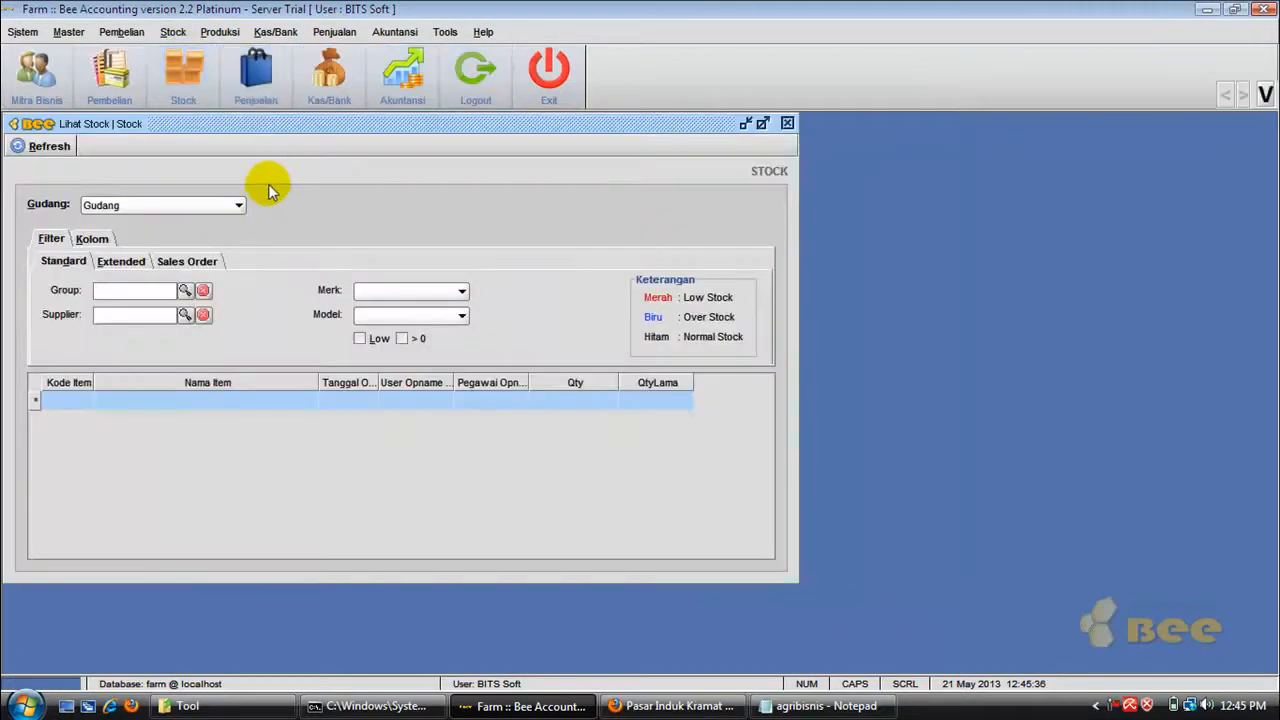
pyautogui.click(46, 147)
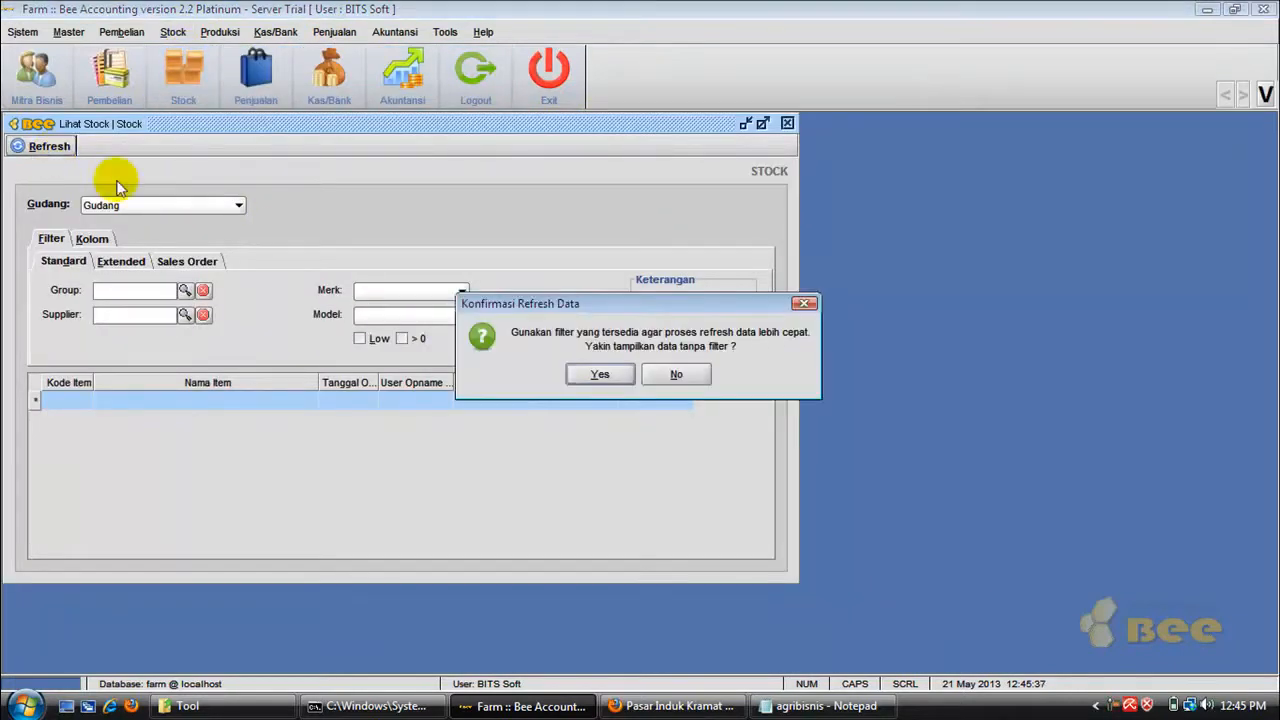
pyautogui.click(598, 375)
pyautogui.click(350, 401)
pyautogui.click(348, 420)
pyautogui.click(360, 441)
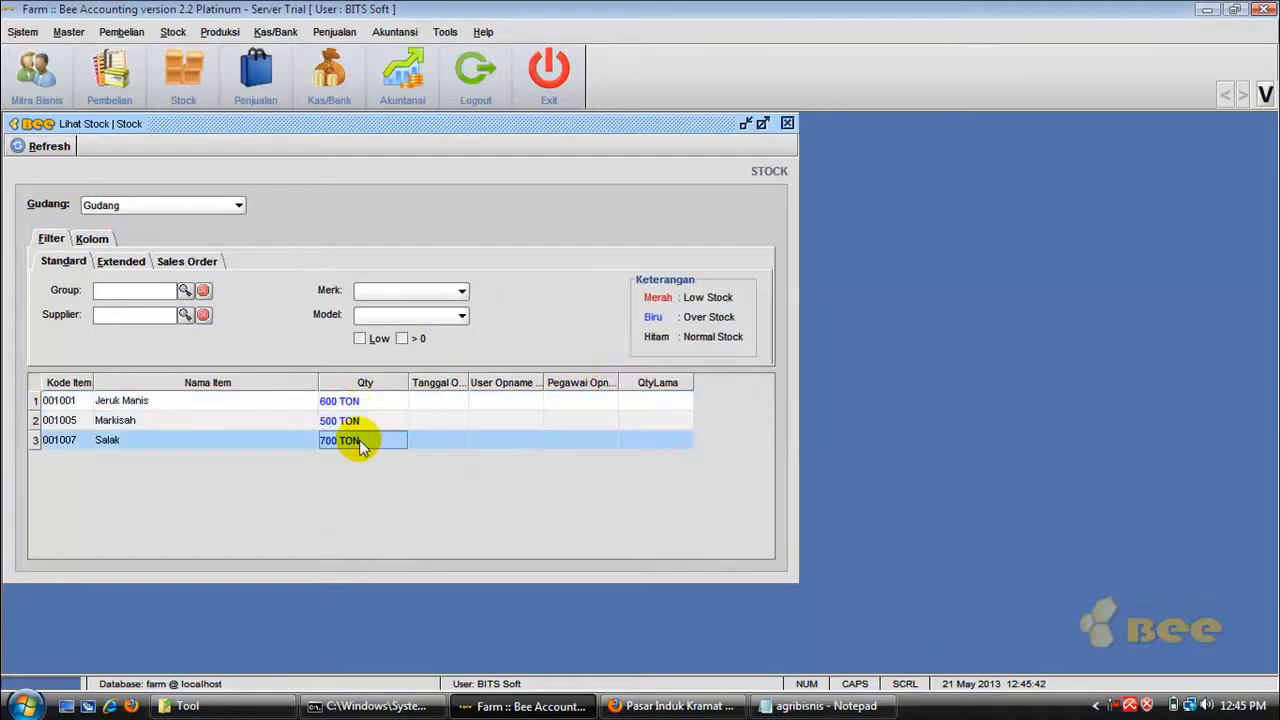
pyautogui.click(787, 123)
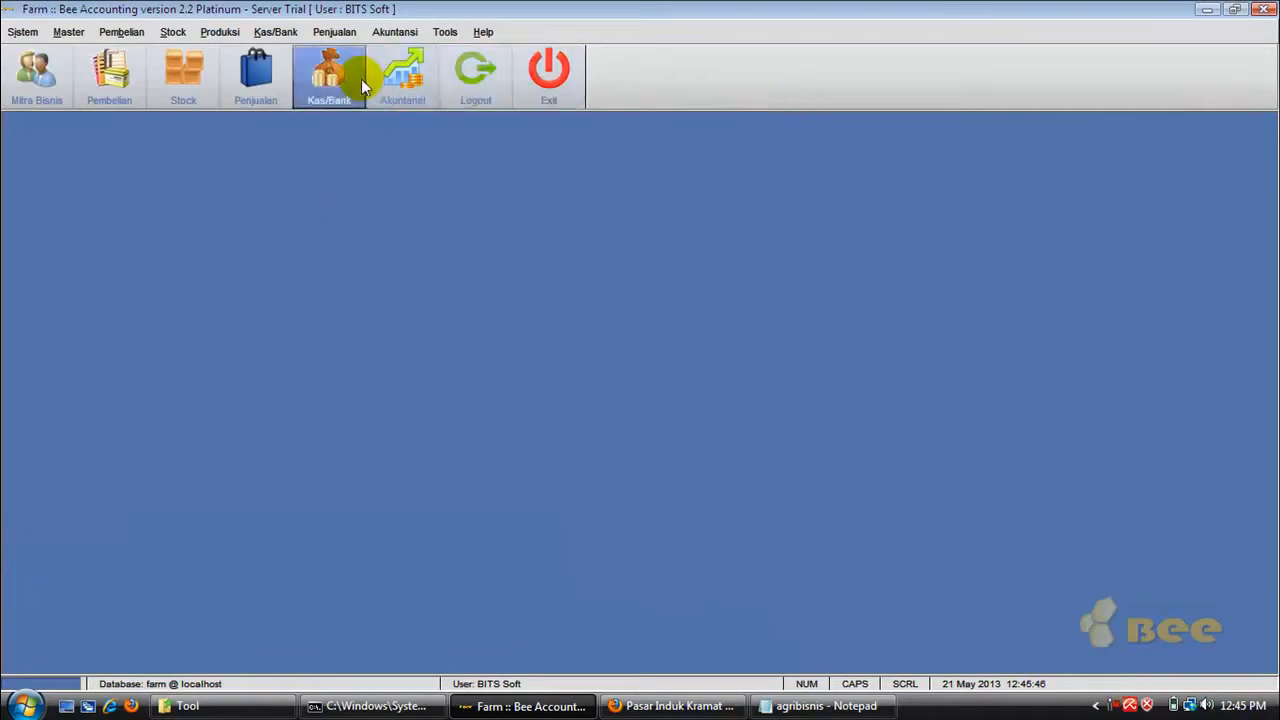
# Step: Start a new sales order (Order Penjualan) for the customer PT. Katulistiwa
pyautogui.click(336, 38)
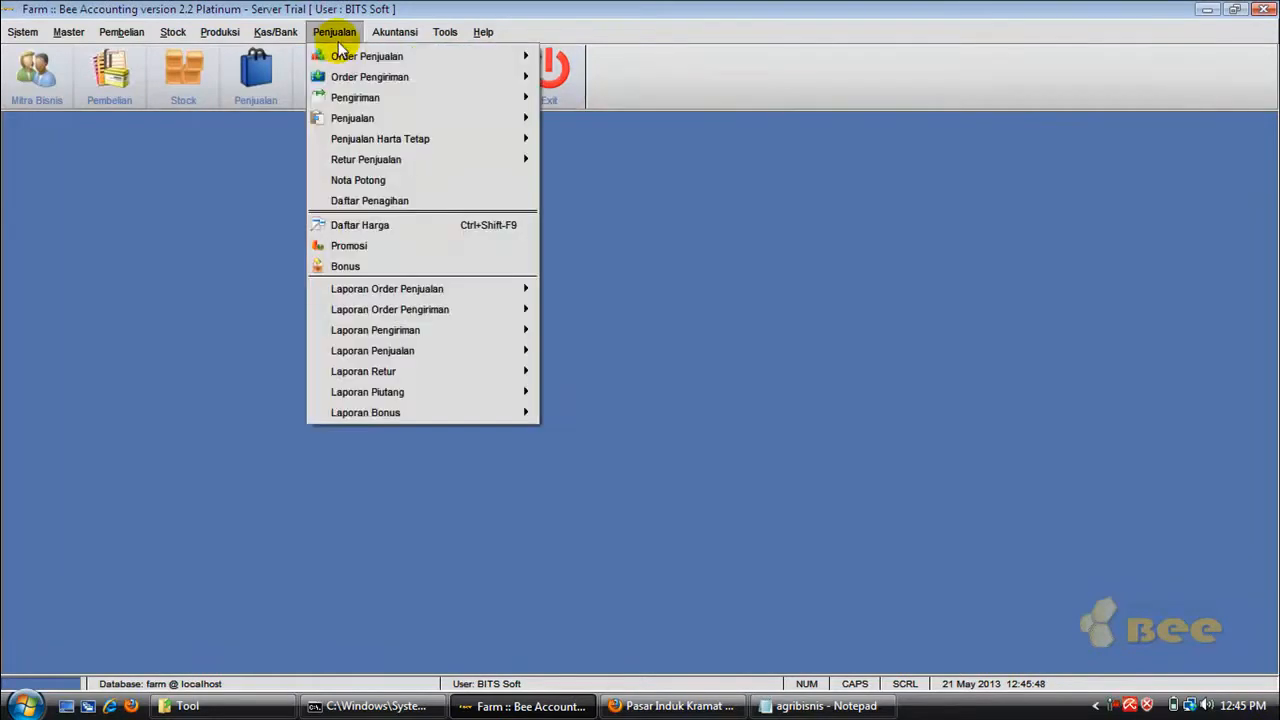
pyautogui.moveTo(480, 118)
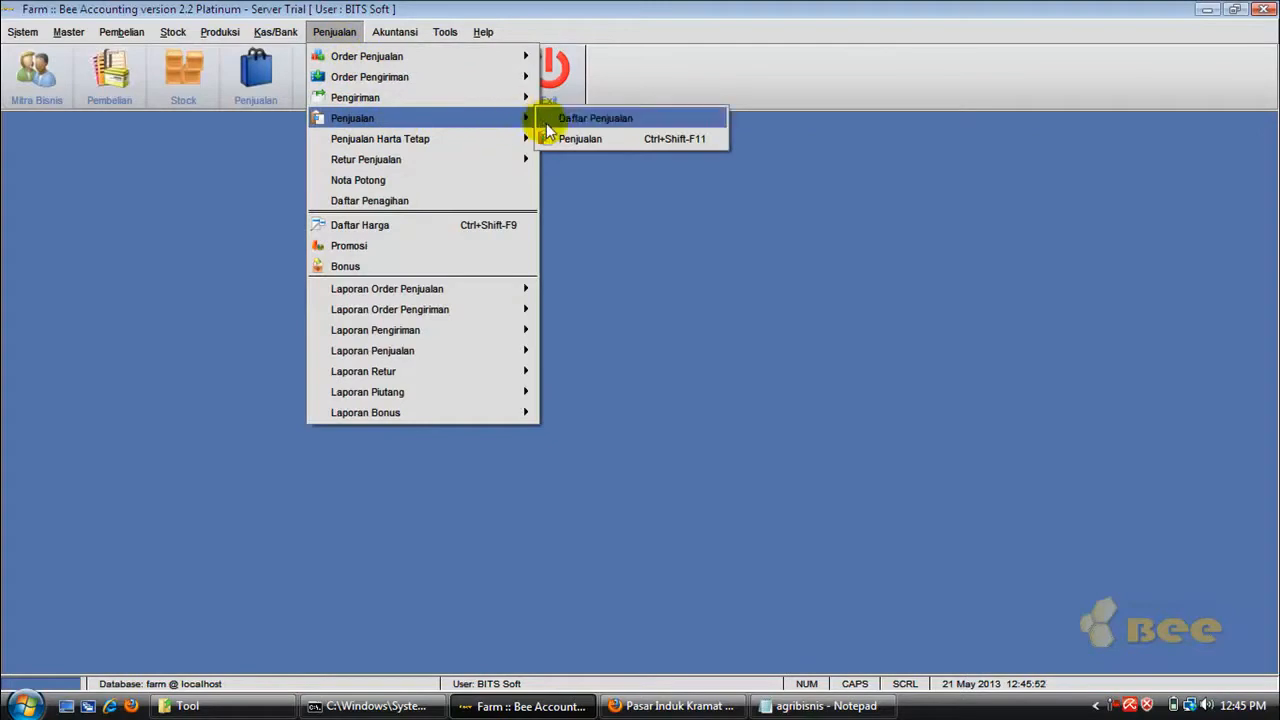
pyautogui.moveTo(535, 55)
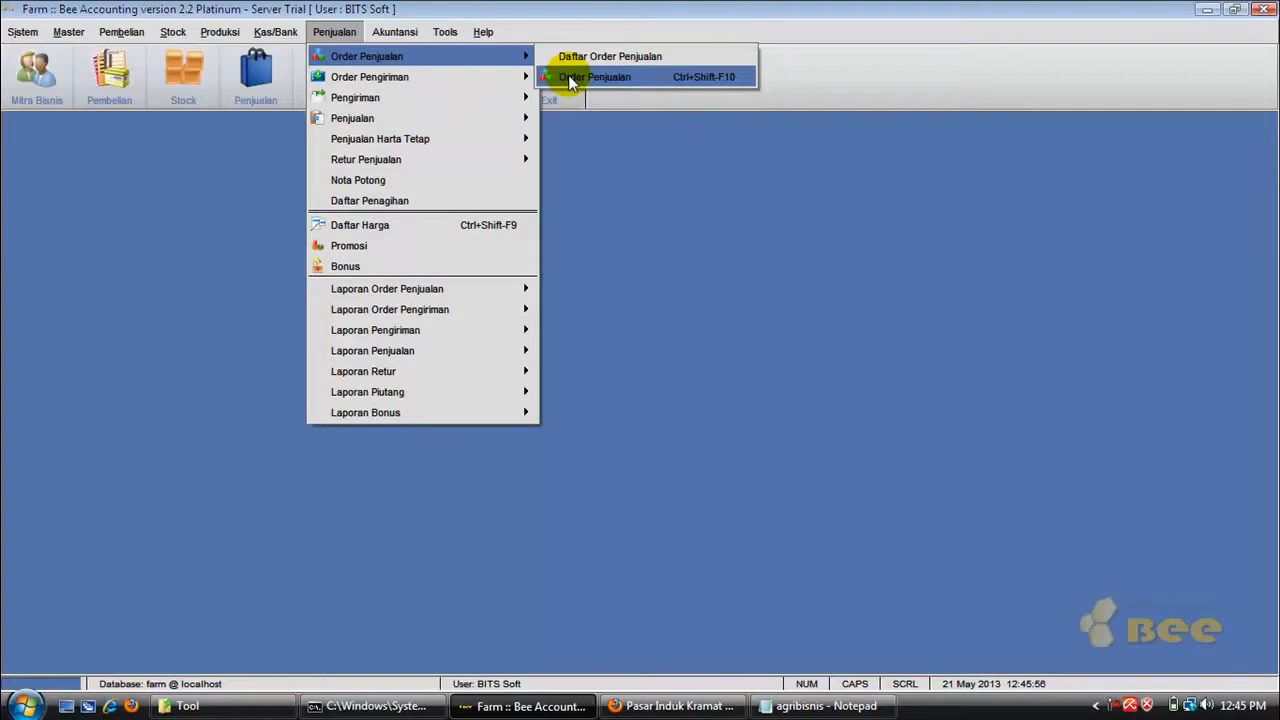
pyautogui.click(557, 78)
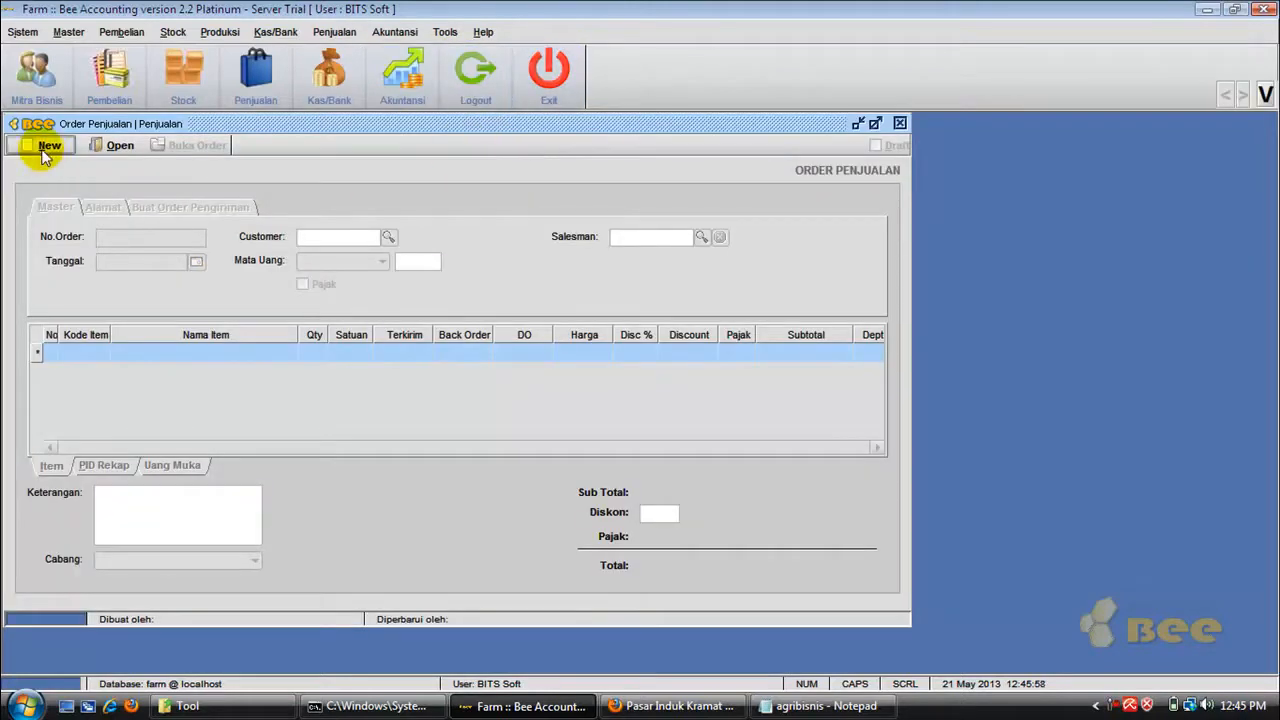
pyautogui.click(42, 150)
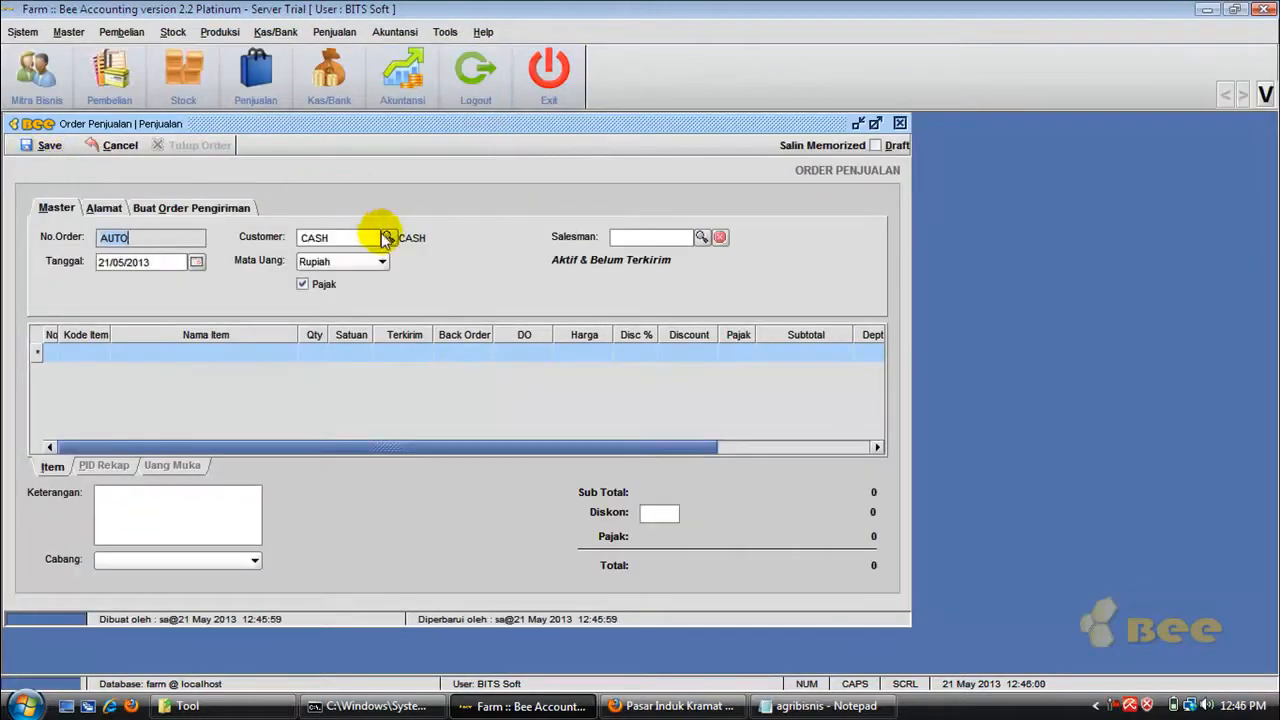
pyautogui.click(386, 238)
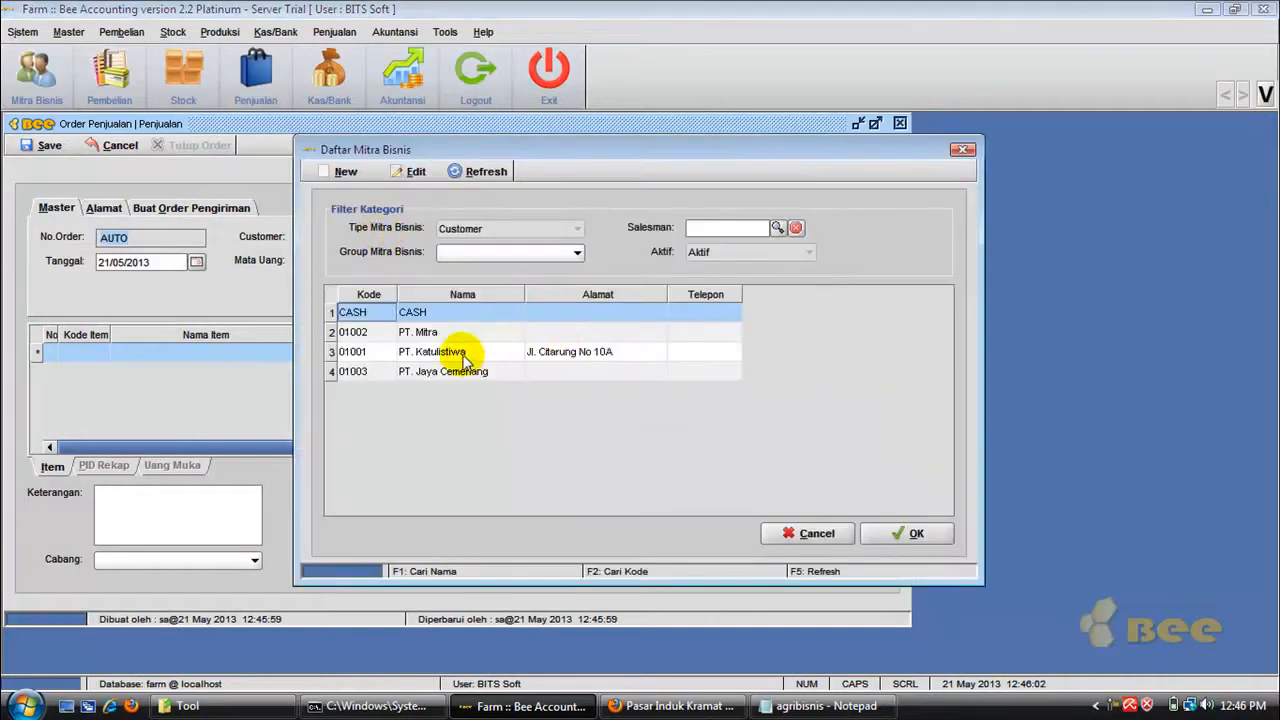
pyautogui.click(466, 358)
pyautogui.doubleClick(466, 358)
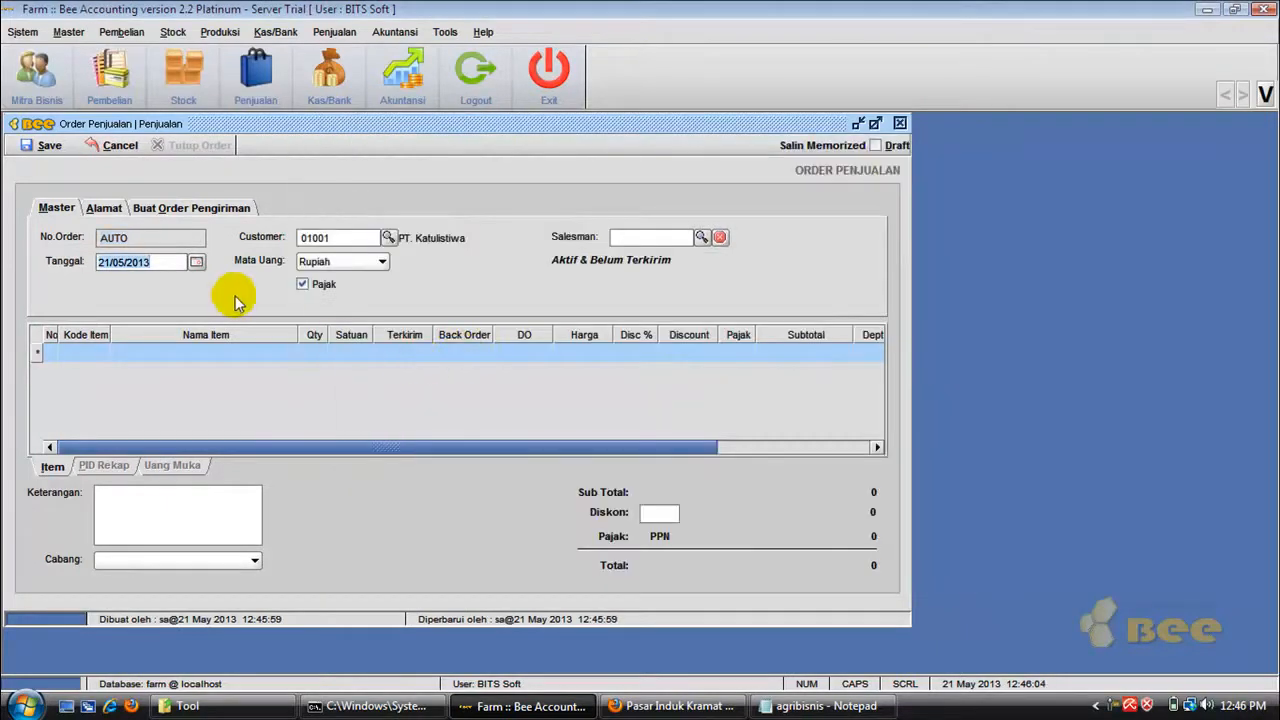
# Step: Add Jeruk Manis with a quantity of 50 KG as the first line of the sales order
pyautogui.doubleClick(103, 350)
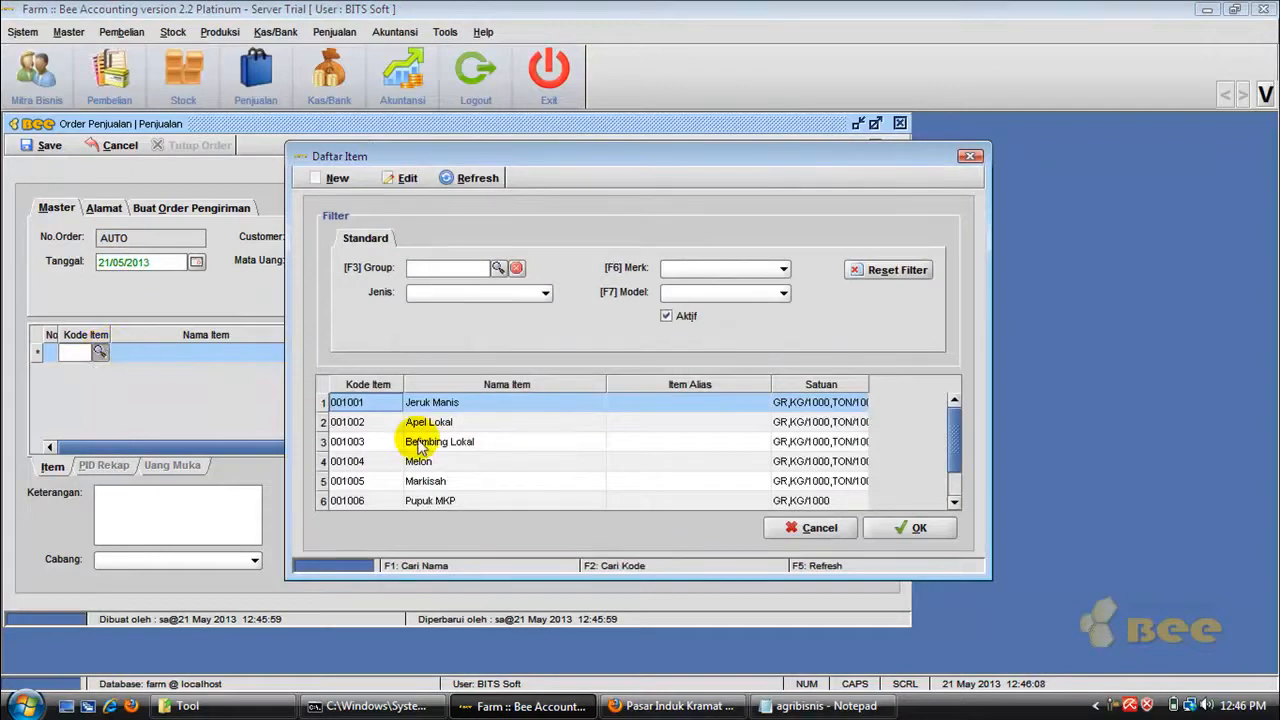
pyautogui.press('Return')
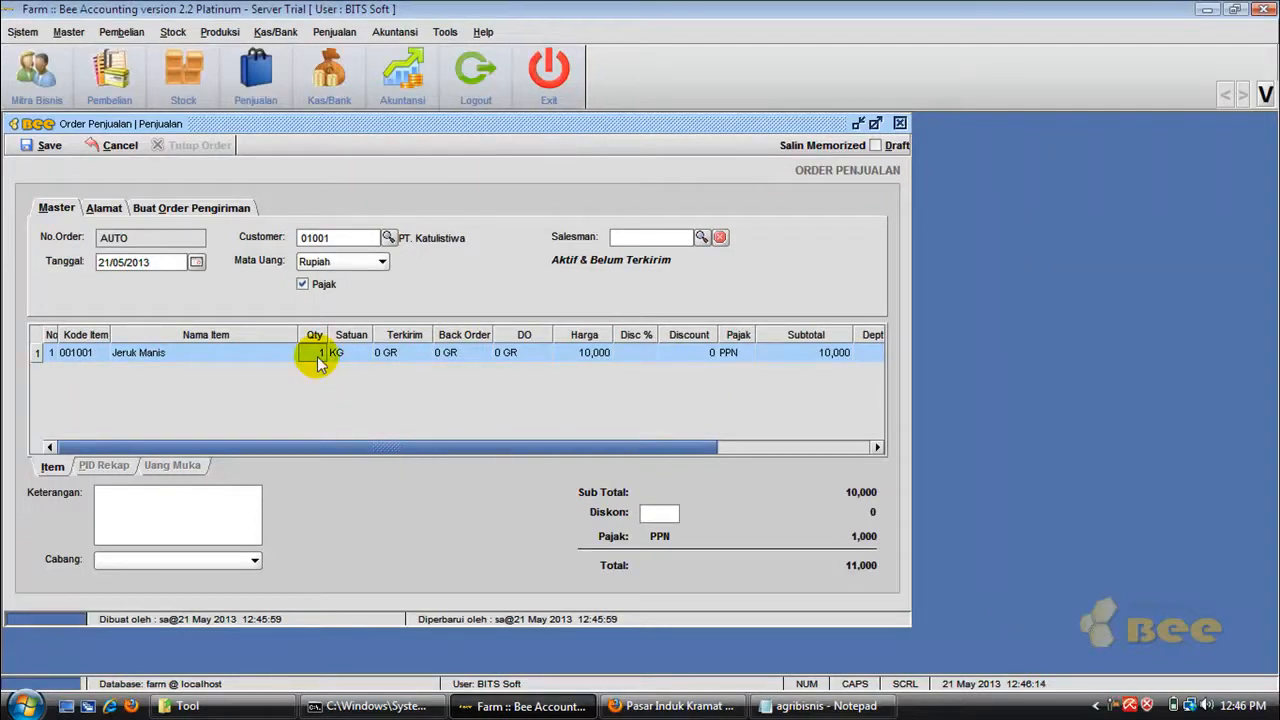
pyautogui.write('50')
pyautogui.press('Down')
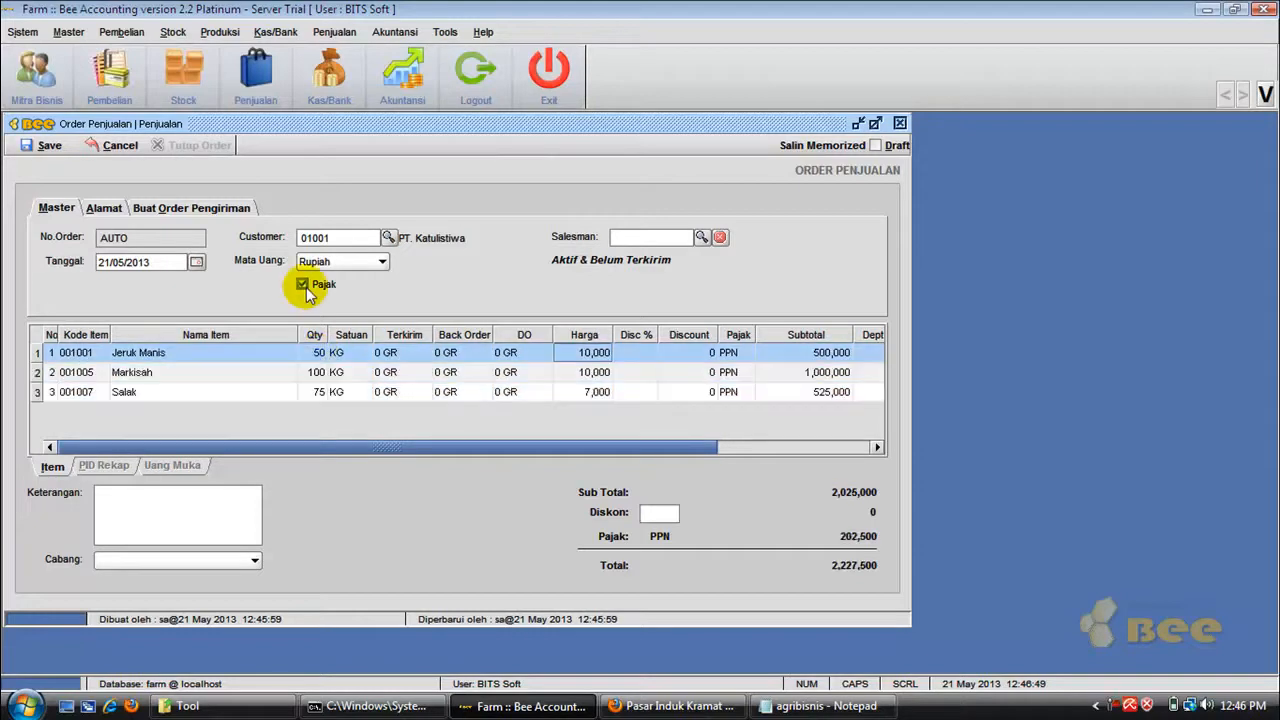
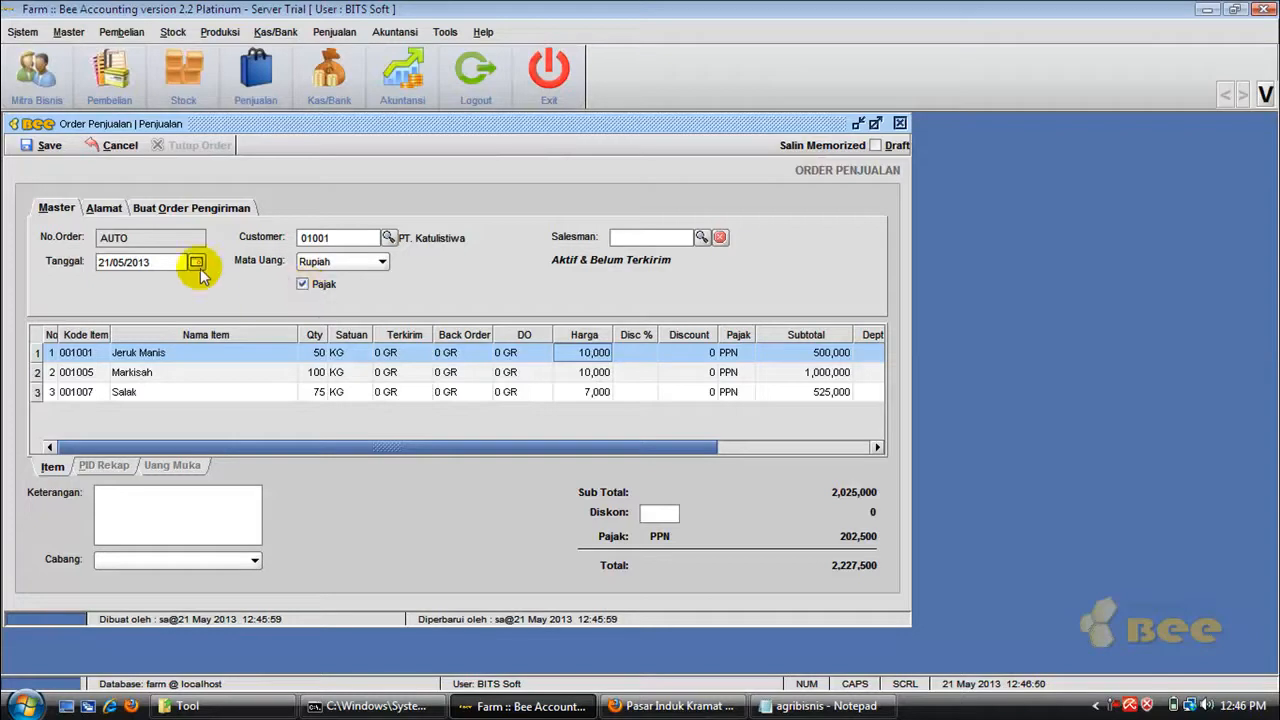
# Step: Save the sales order with the required date left blank and close its form
pyautogui.click(47, 147)
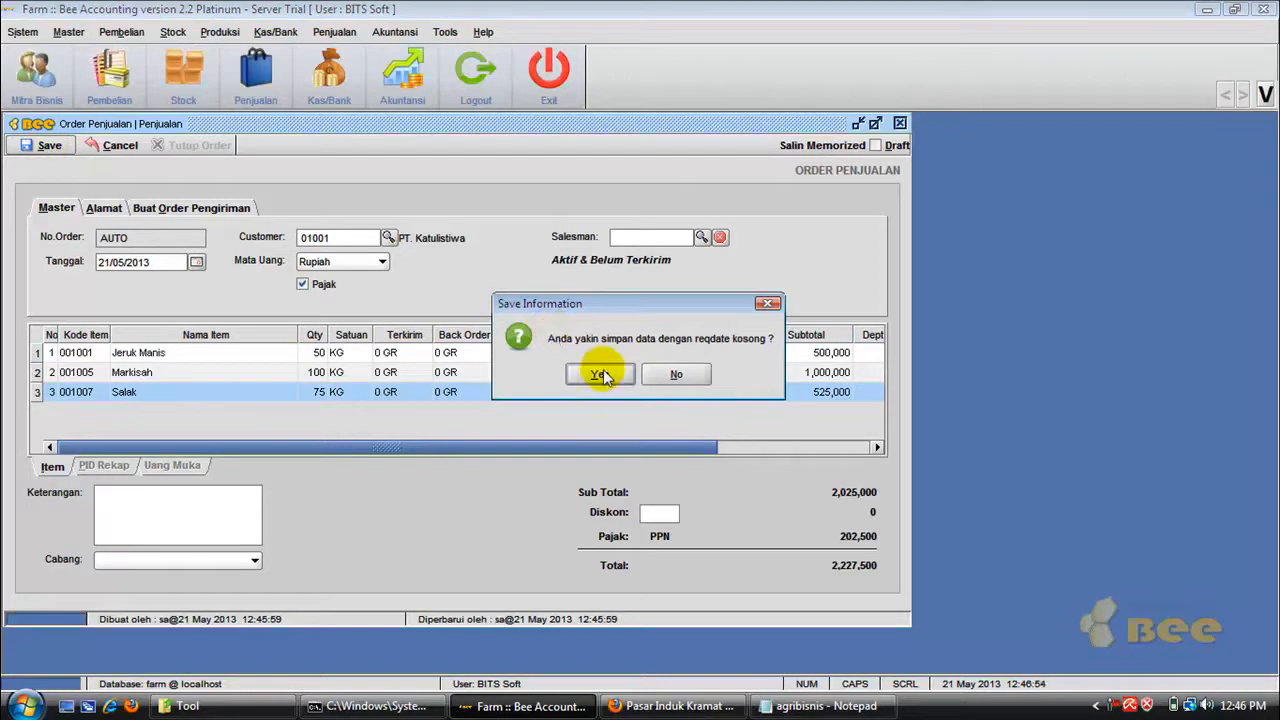
pyautogui.click(685, 384)
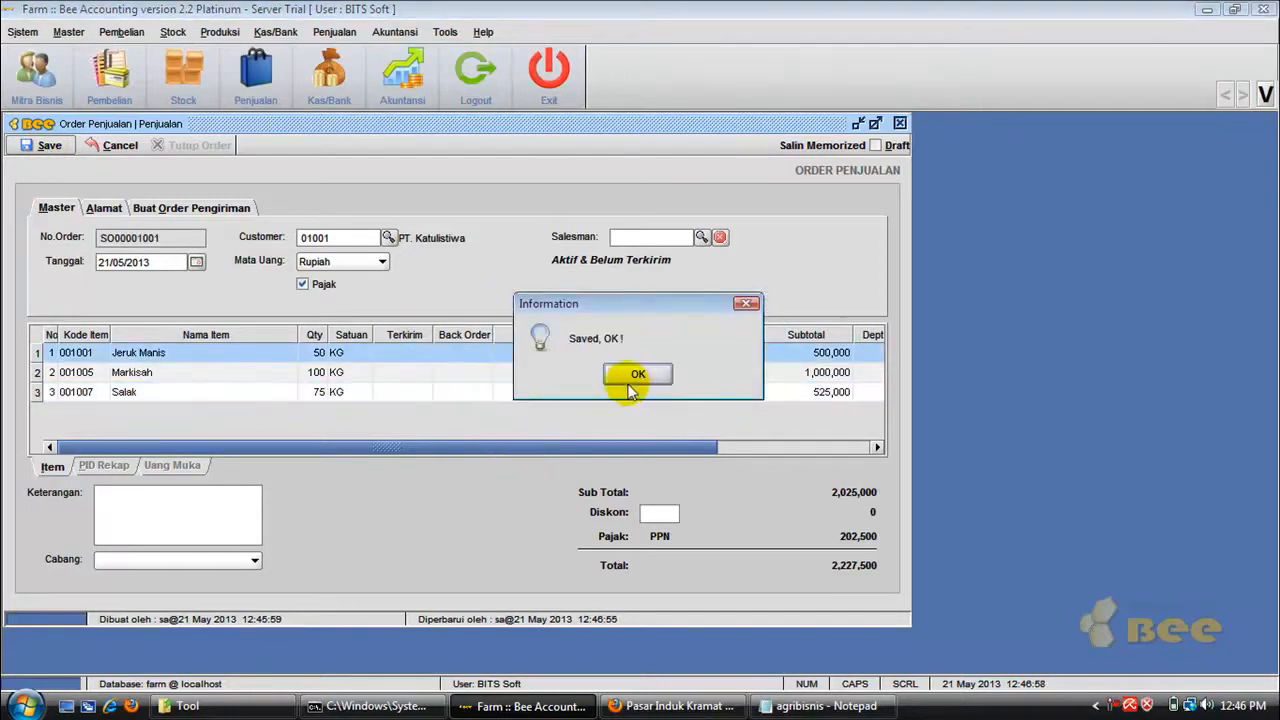
pyautogui.click(633, 386)
pyautogui.click(662, 370)
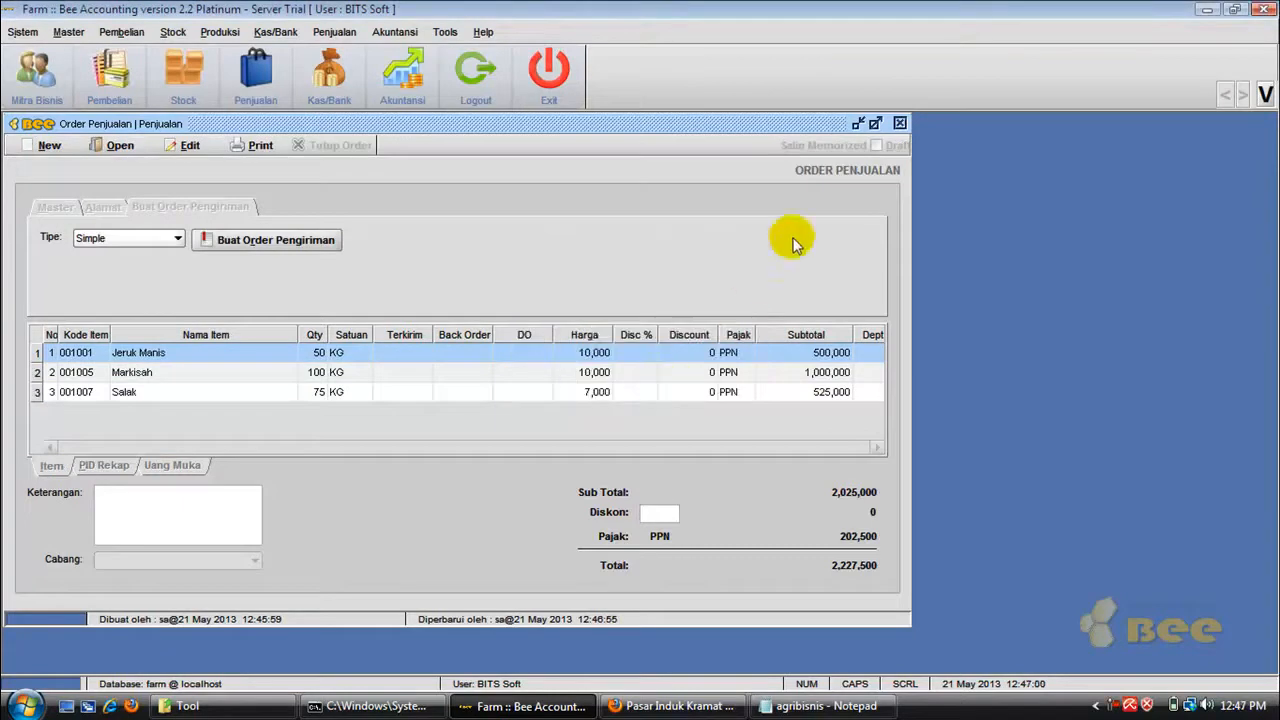
pyautogui.click(898, 121)
# Step: Start a new sale (Penjualan) for the customer PT. Katulistiwa
pyautogui.click(333, 32)
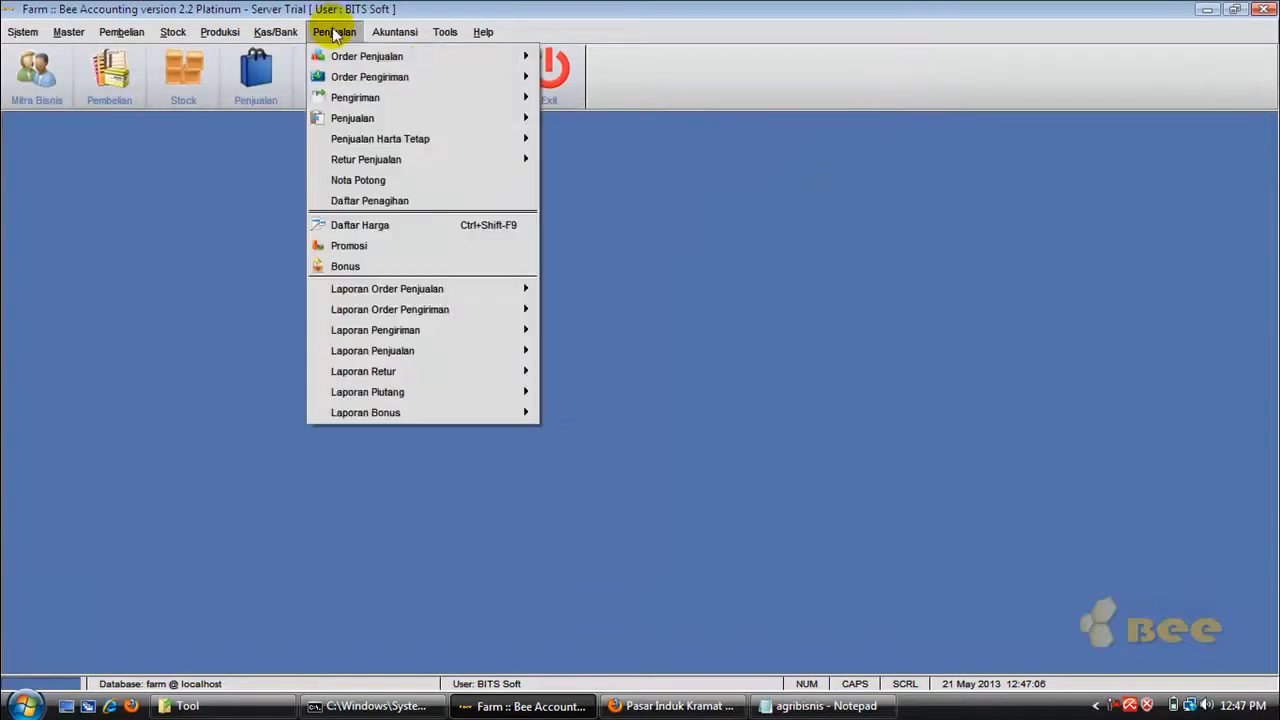
pyautogui.moveTo(482, 115)
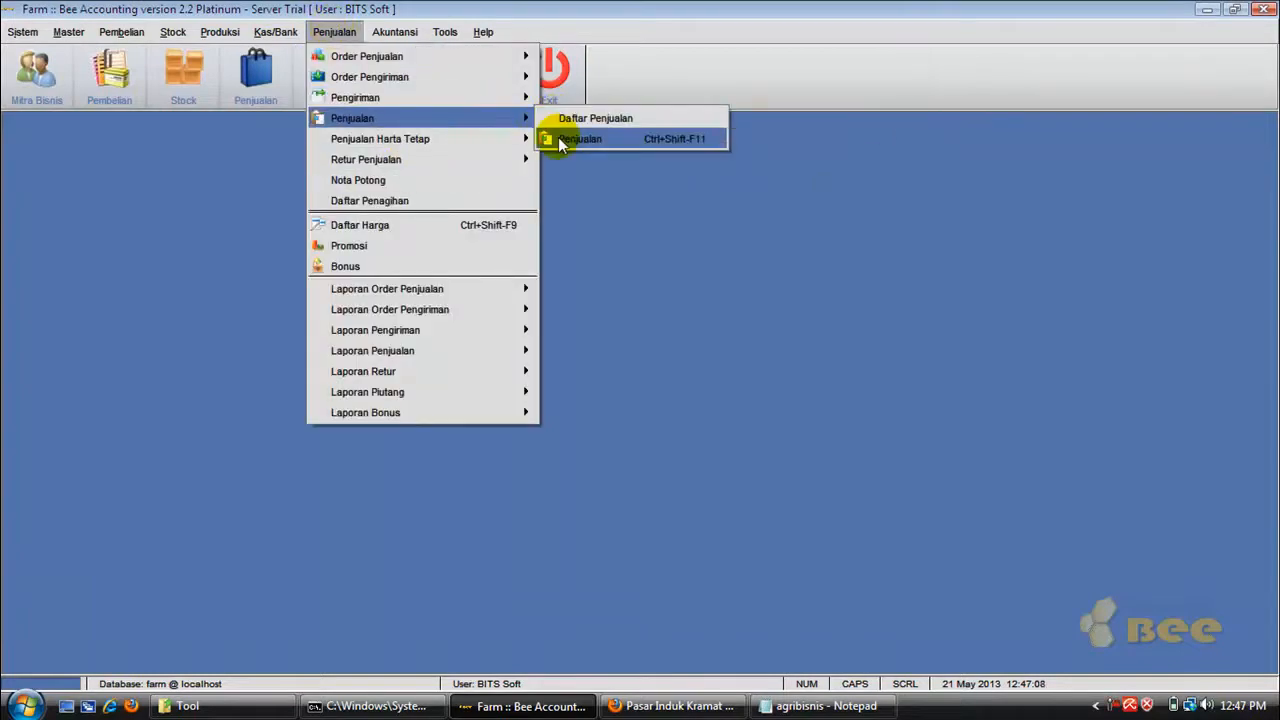
pyautogui.click(558, 138)
pyautogui.click(320, 34)
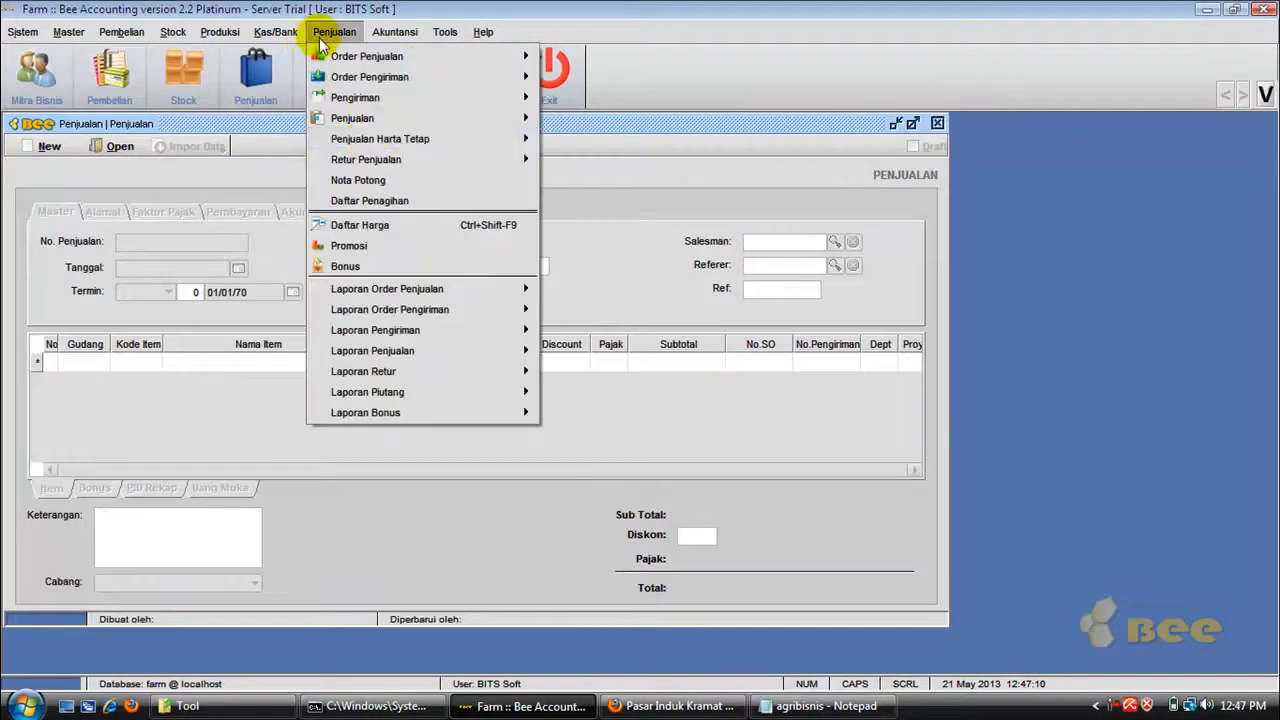
pyautogui.moveTo(490, 117)
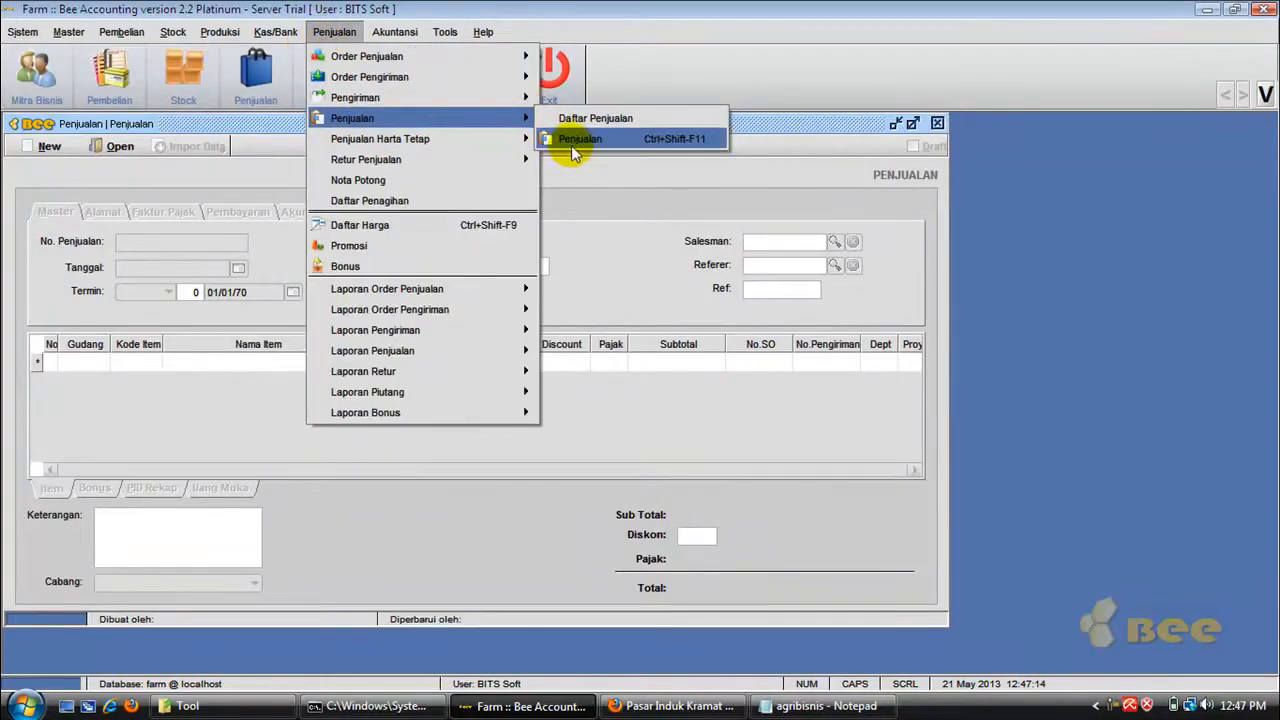
pyautogui.click(585, 205)
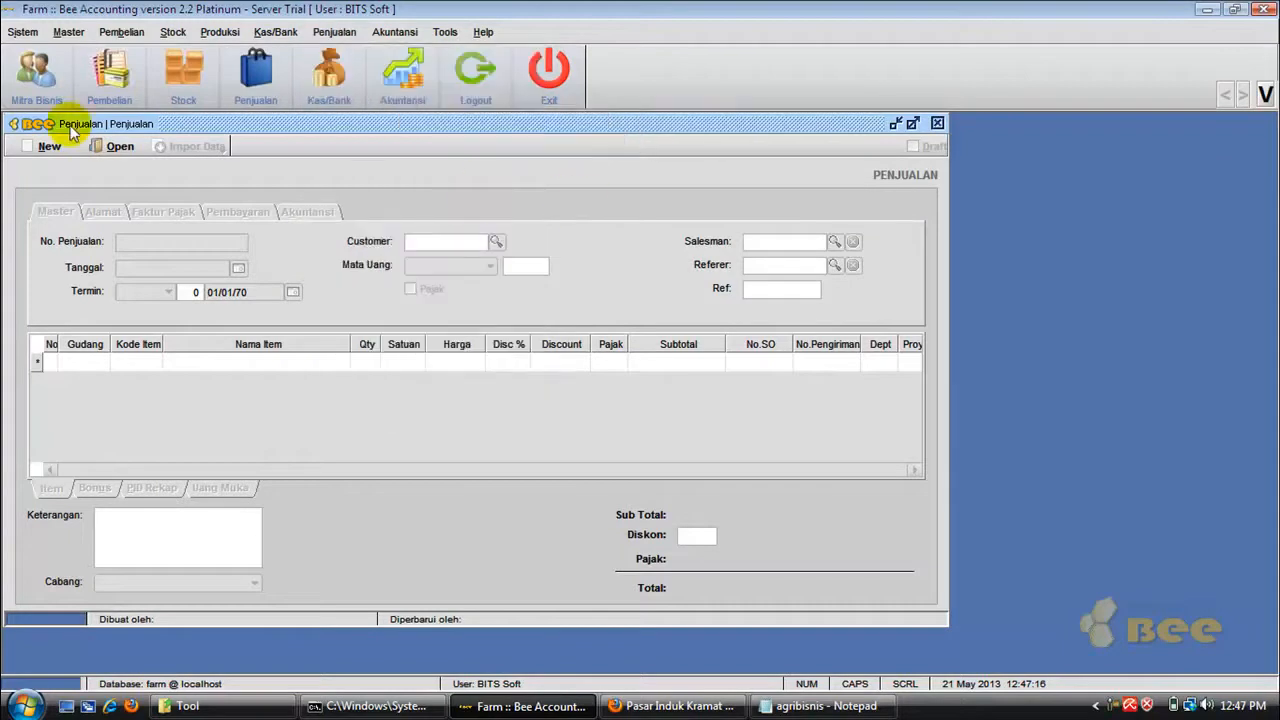
pyautogui.click(48, 148)
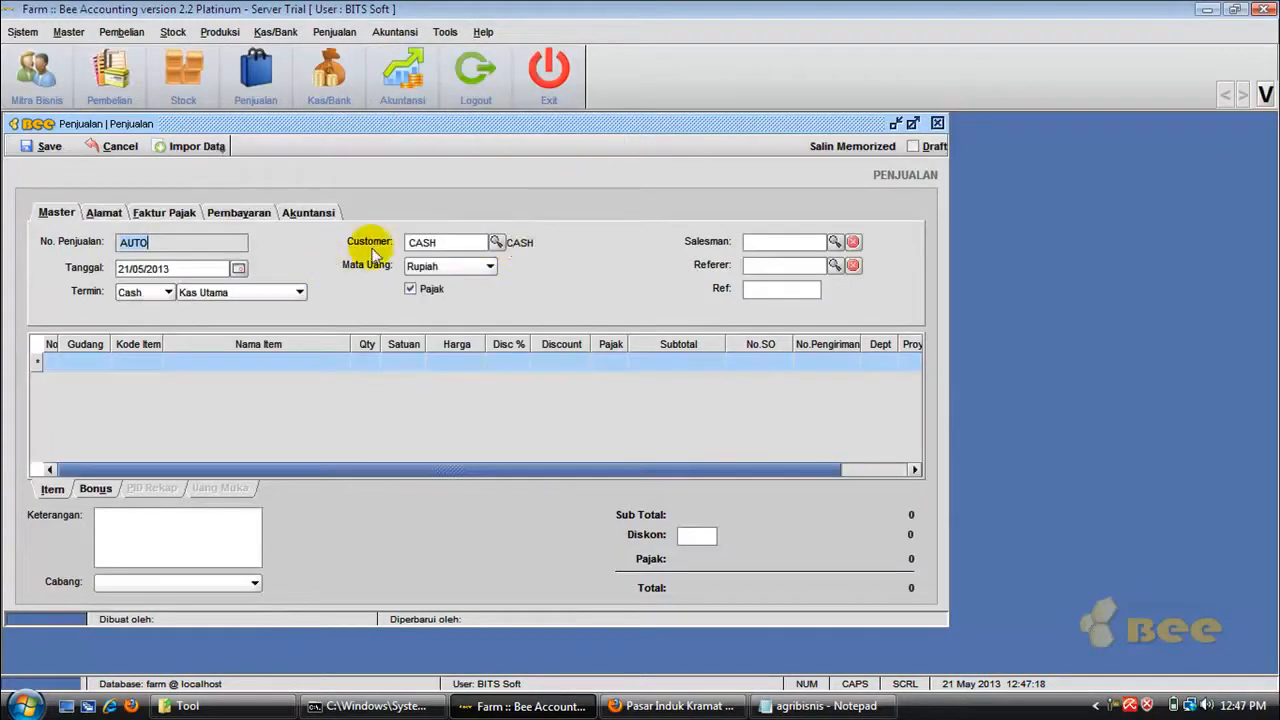
pyautogui.click(497, 244)
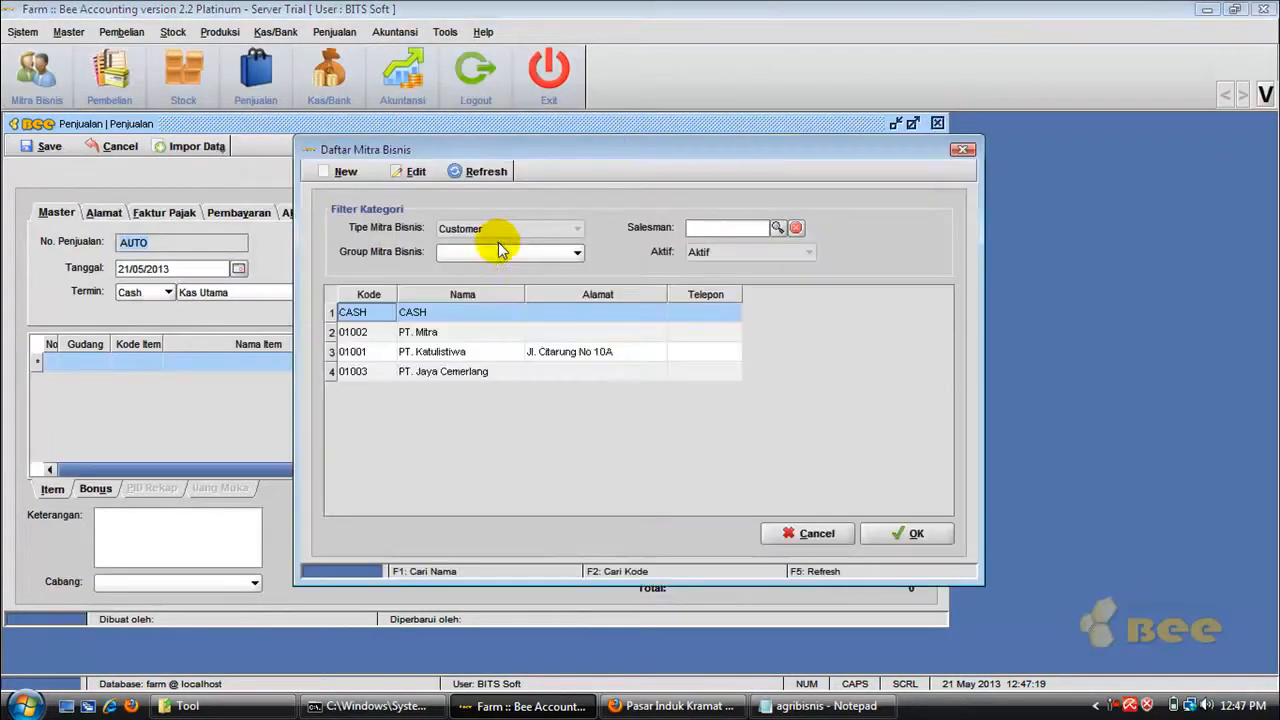
pyautogui.click(476, 357)
pyautogui.doubleClick(475, 355)
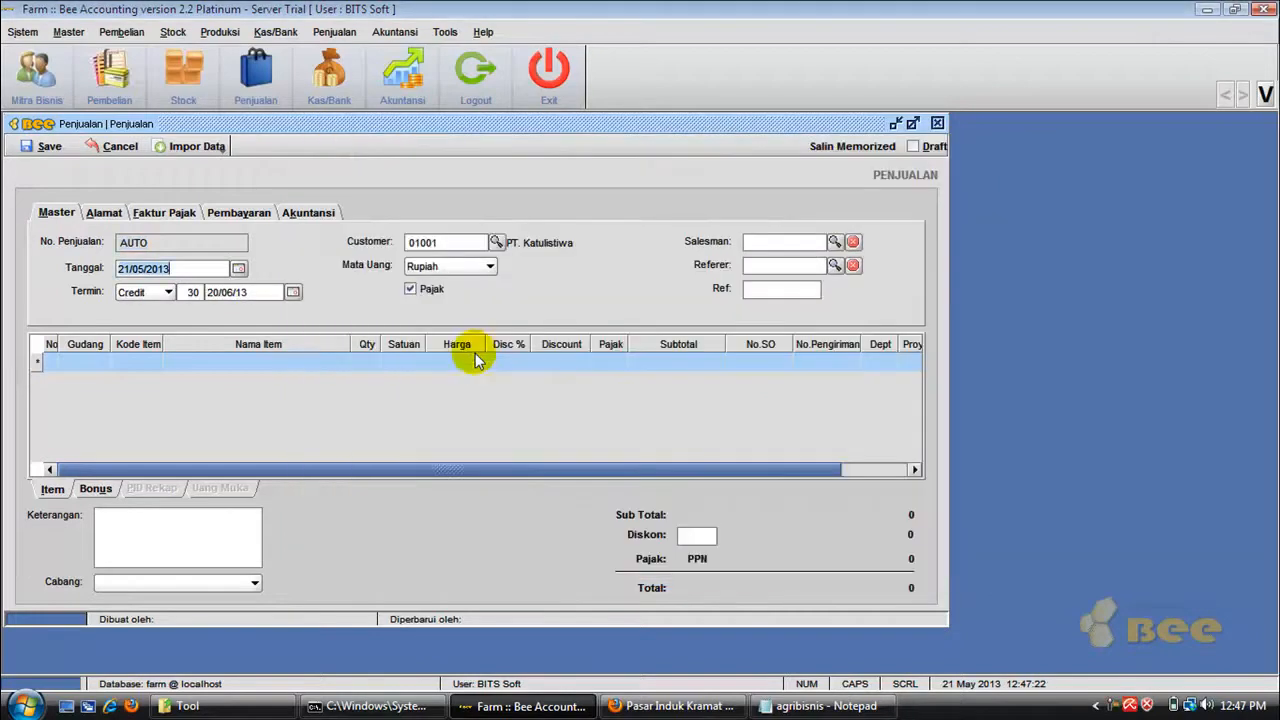
# Step: Import PT. Katulistiwa's outstanding sales order (S.O.) into the sale
pyautogui.click(195, 146)
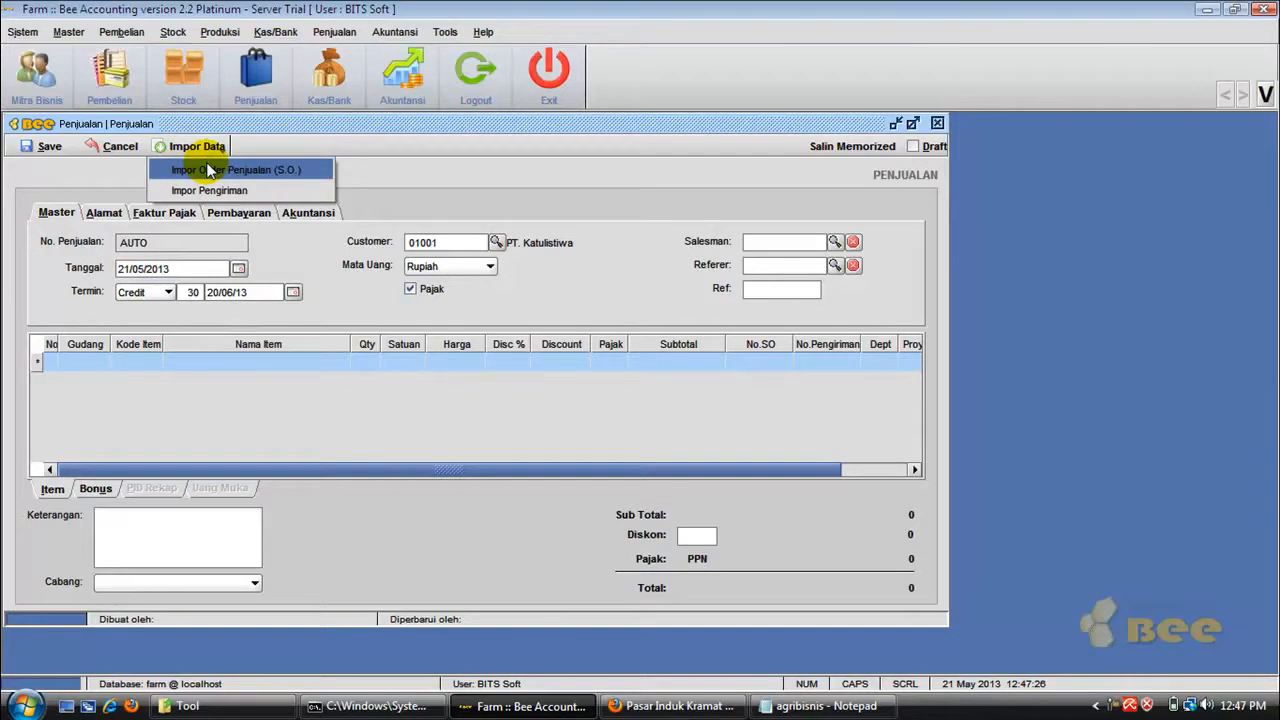
pyautogui.click(209, 170)
pyautogui.click(472, 362)
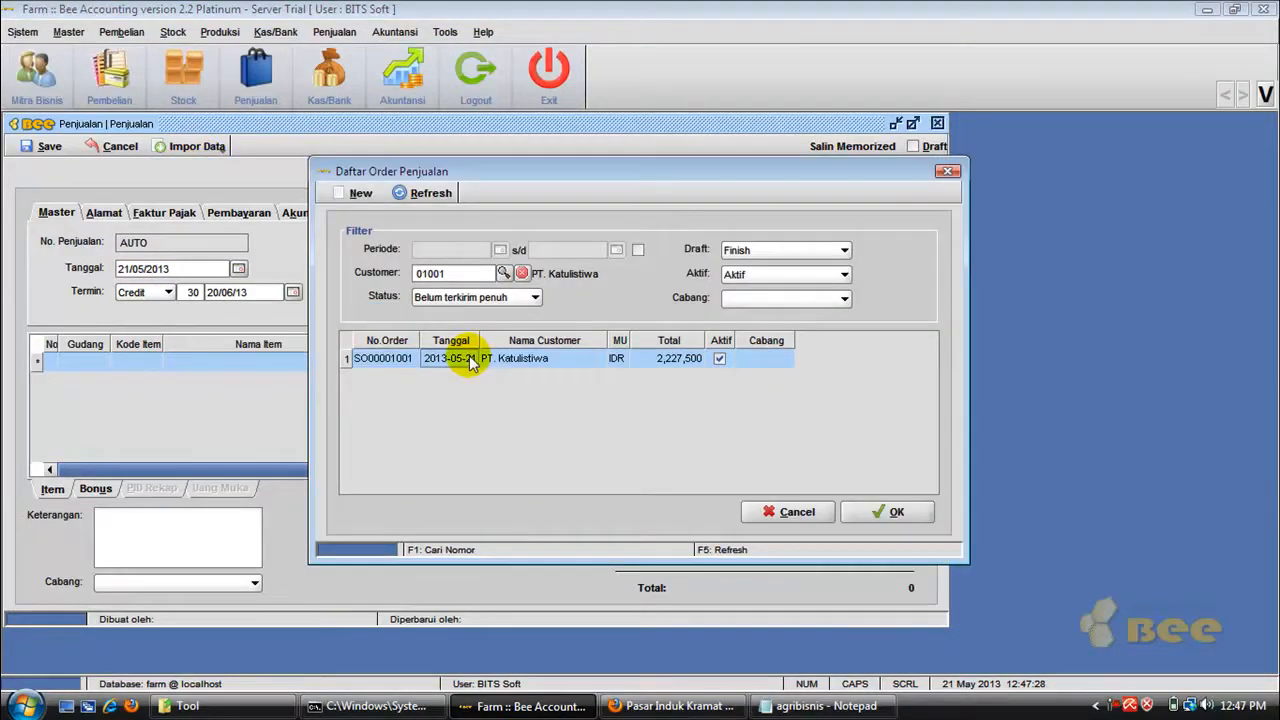
pyautogui.click(886, 516)
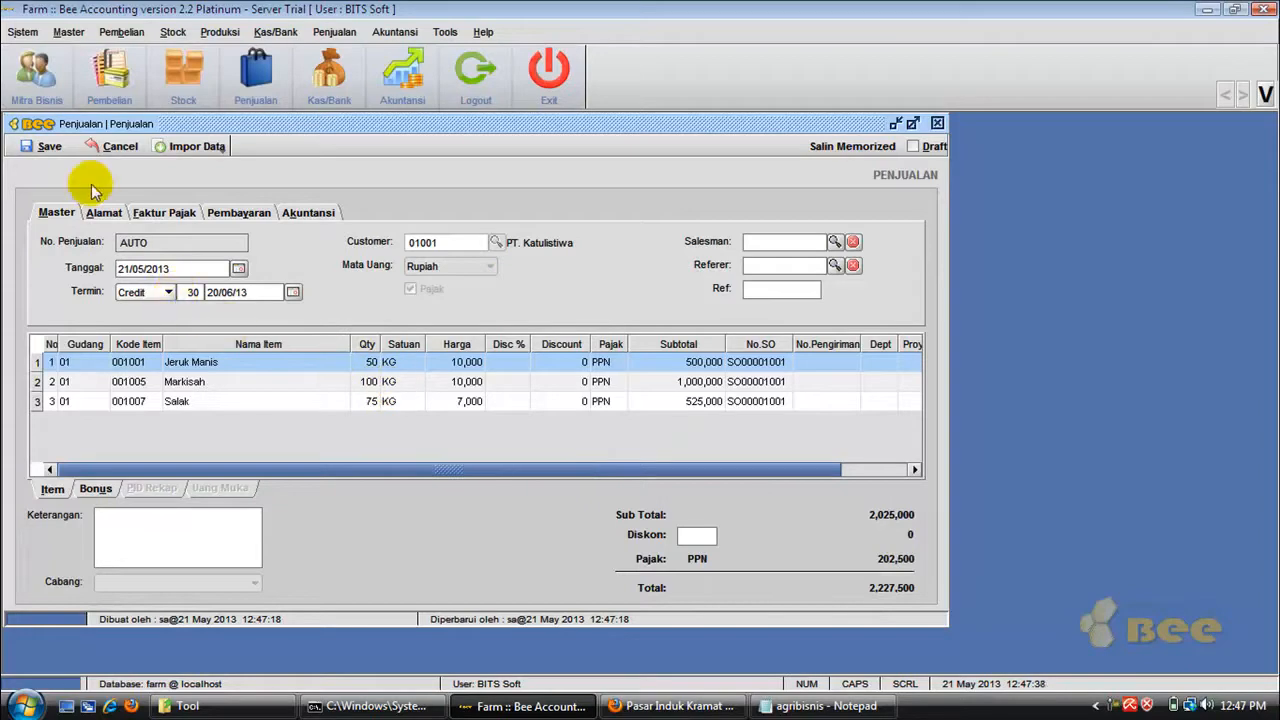
# Step: Save the sale to PT. Katulistiwa and close its form
pyautogui.click(42, 147)
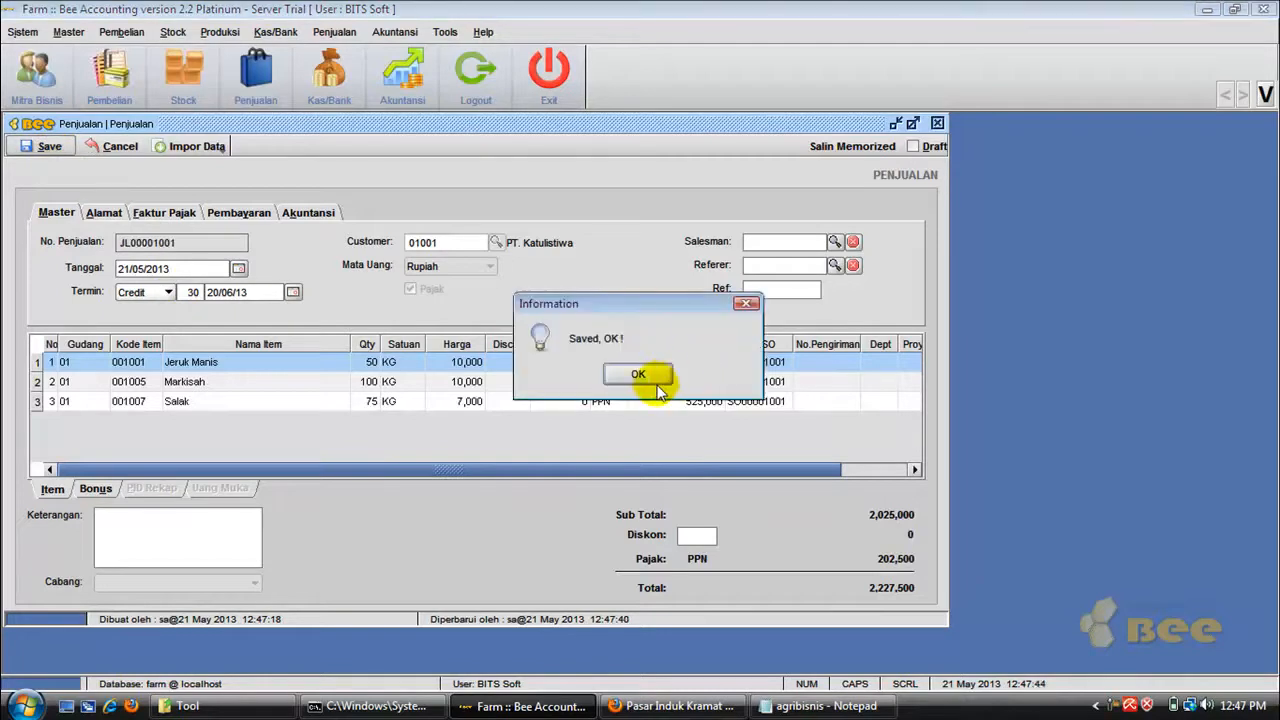
pyautogui.click(640, 374)
pyautogui.click(669, 374)
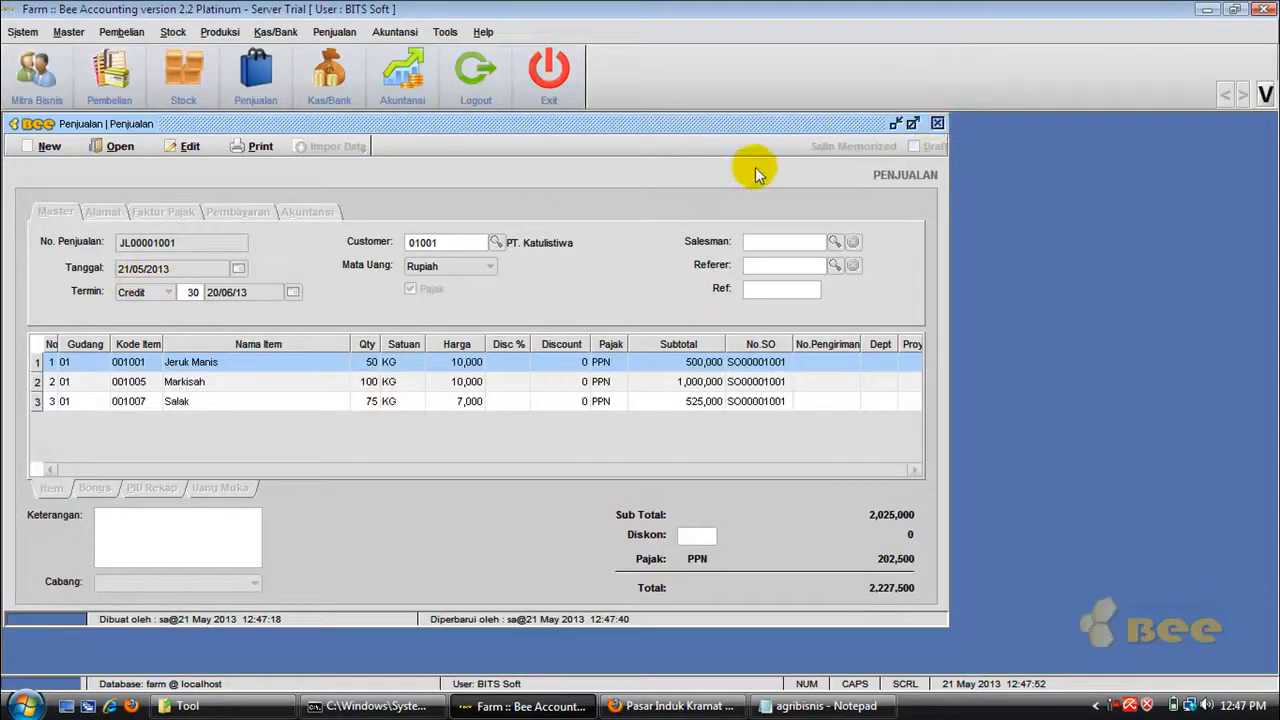
pyautogui.click(937, 123)
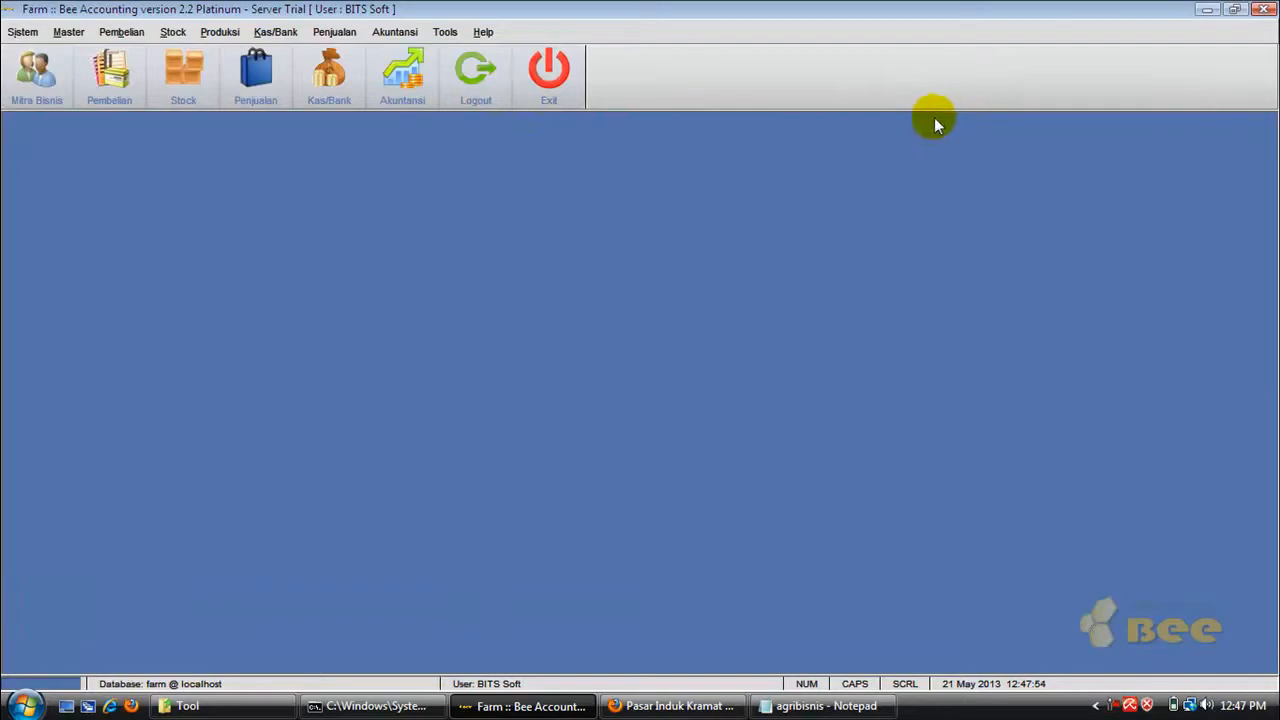
# Step: Display the receivables (Lihat Piutang) and the payables (Lihat Hutang) side by side
pyautogui.click(276, 34)
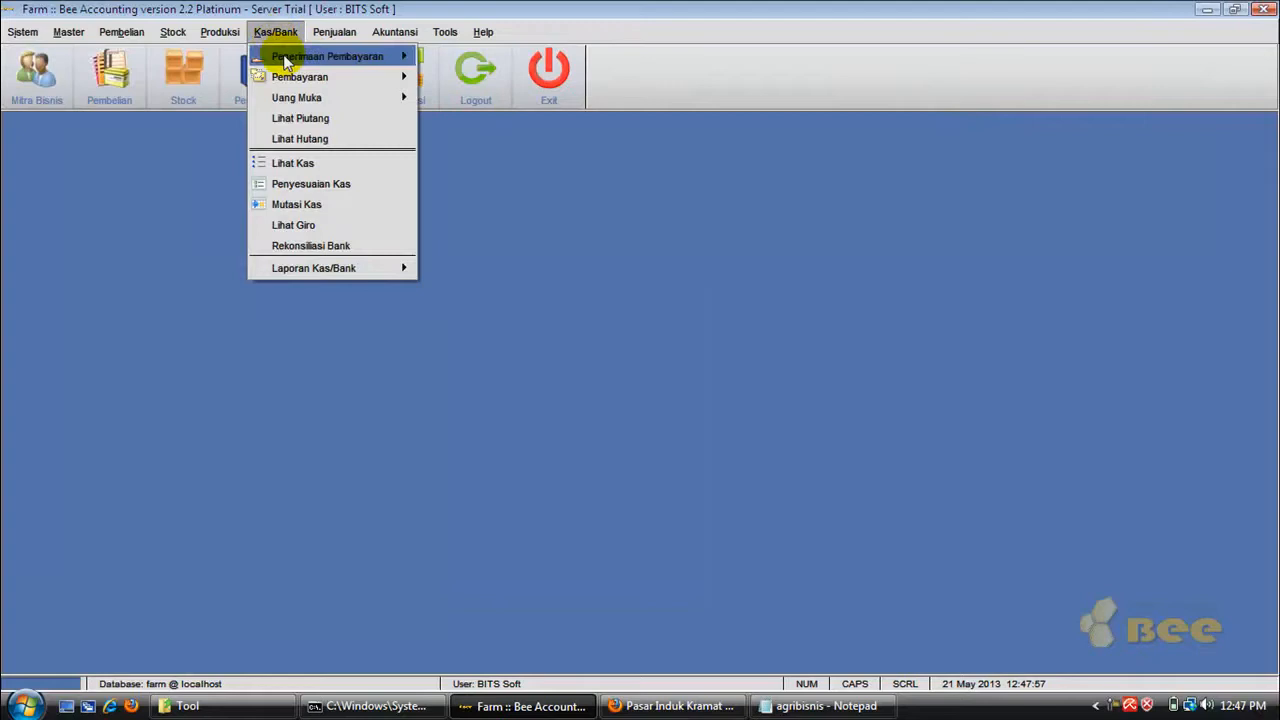
pyautogui.click(303, 119)
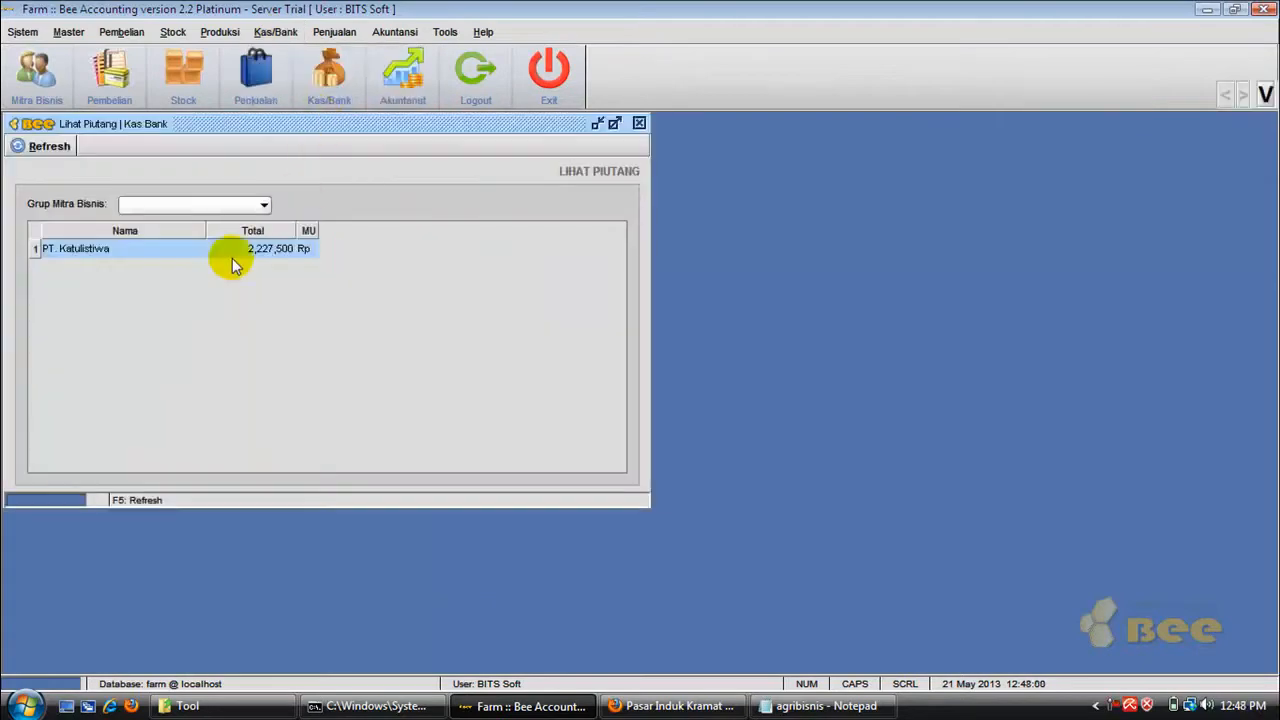
pyautogui.click(275, 33)
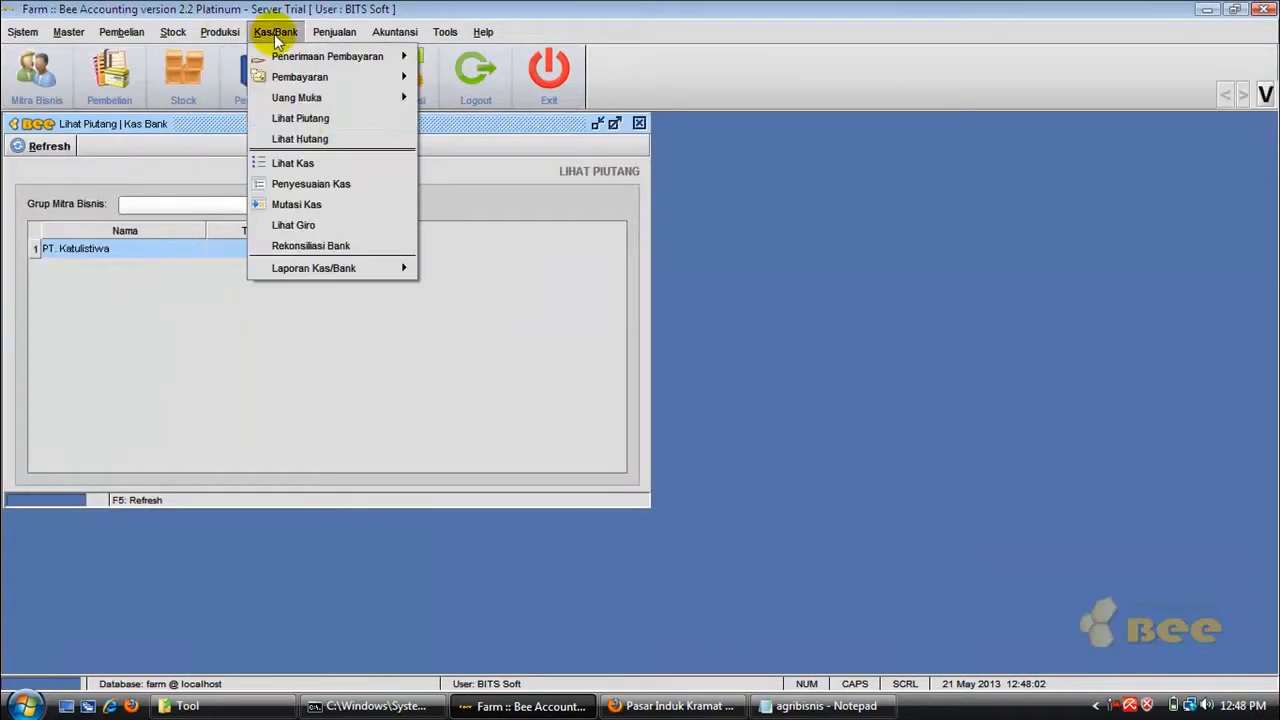
pyautogui.click(300, 138)
pyautogui.moveTo(300, 129); pyautogui.dragTo(938, 124)
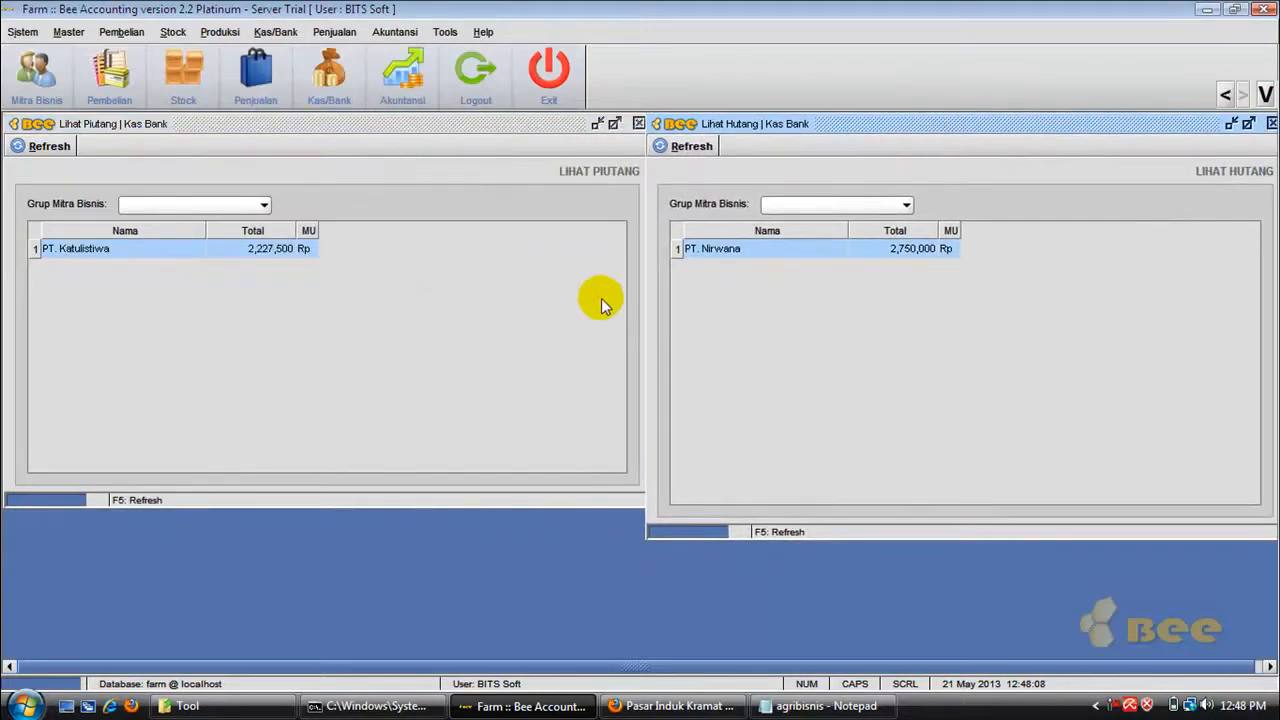
# Step: Check the aged receivable details of PT. Katulistiwa and close the detail view
pyautogui.click(190, 255)
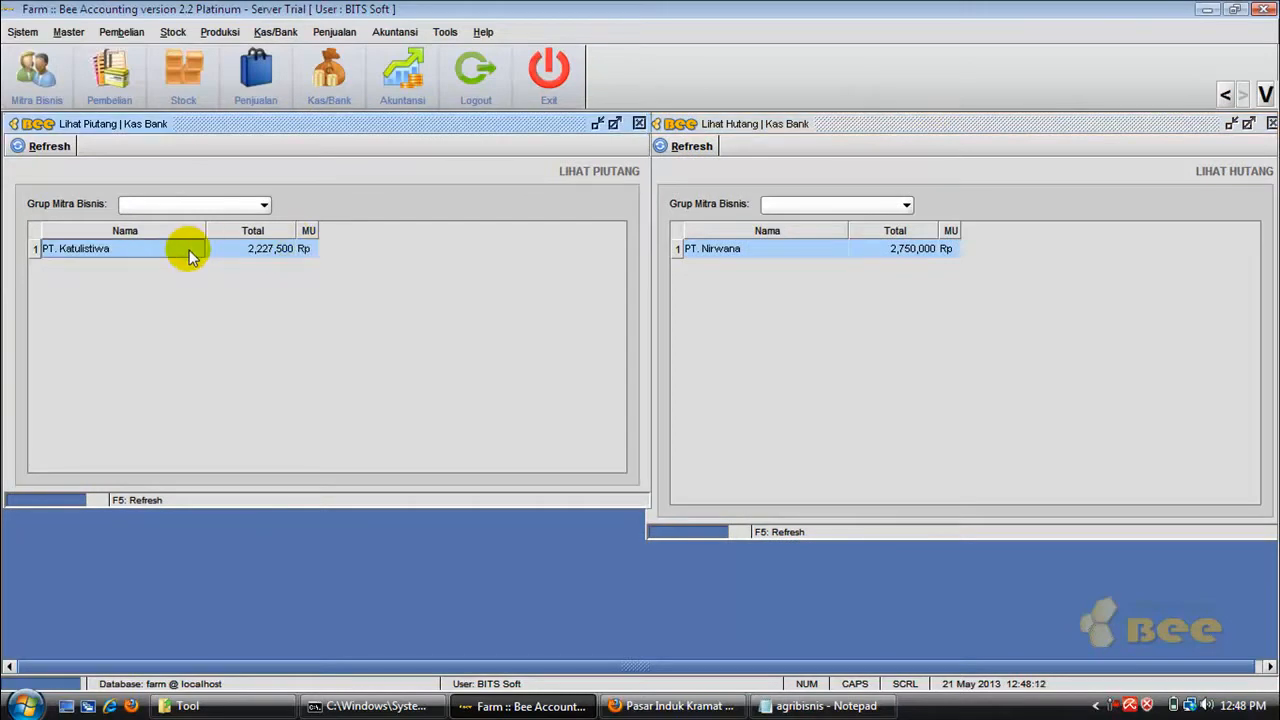
pyautogui.doubleClick(190, 255)
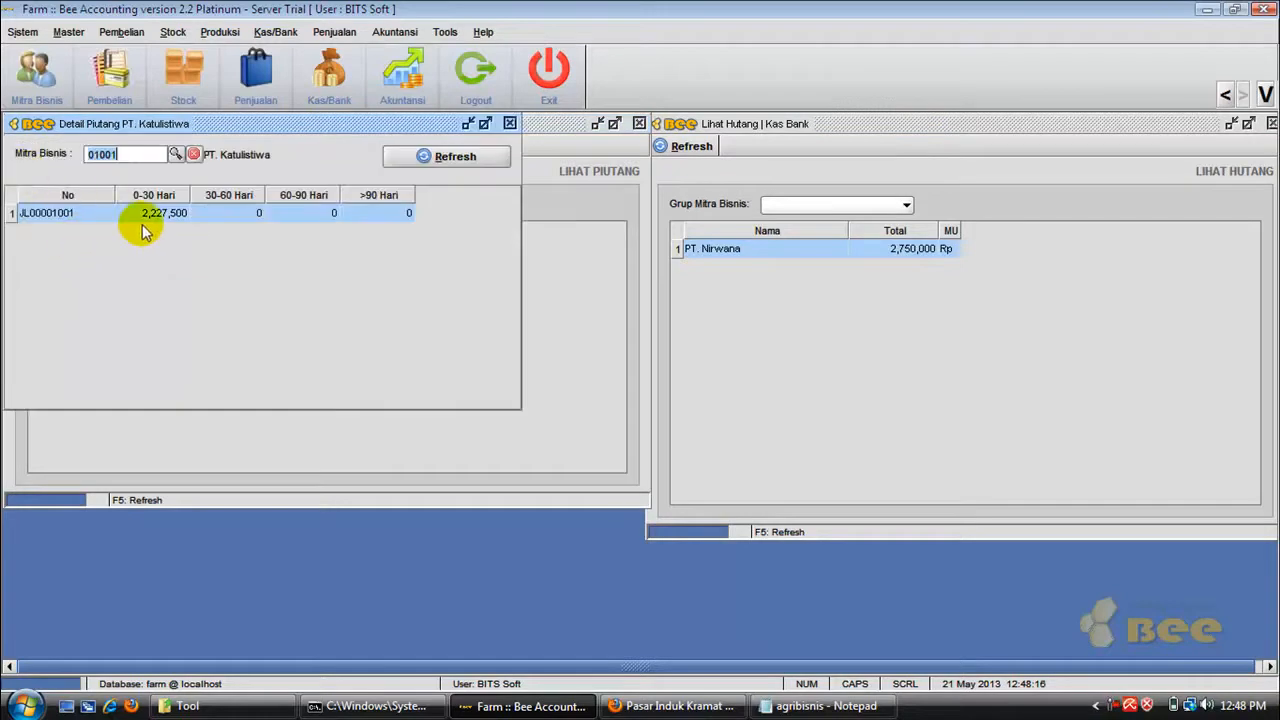
pyautogui.click(57, 220)
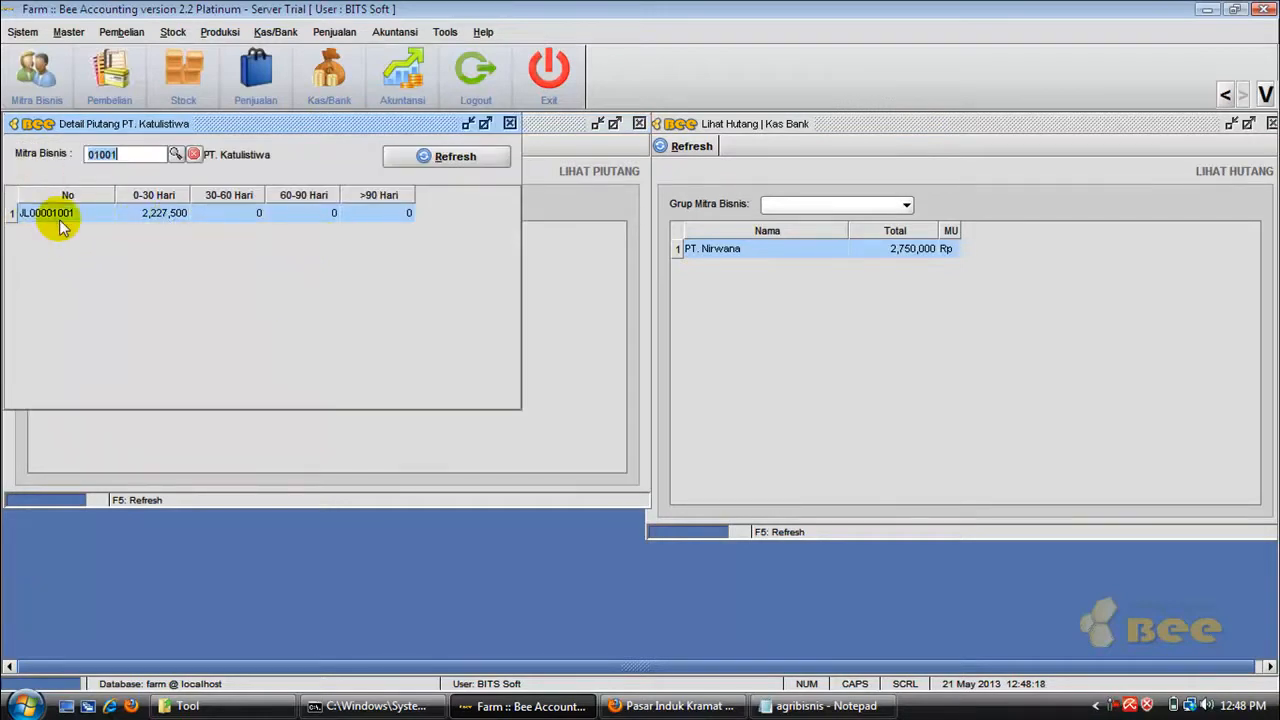
pyautogui.click(510, 123)
# Step: Check the aged payable details of PT. Nirwana, and close all open windows
pyautogui.click(718, 250)
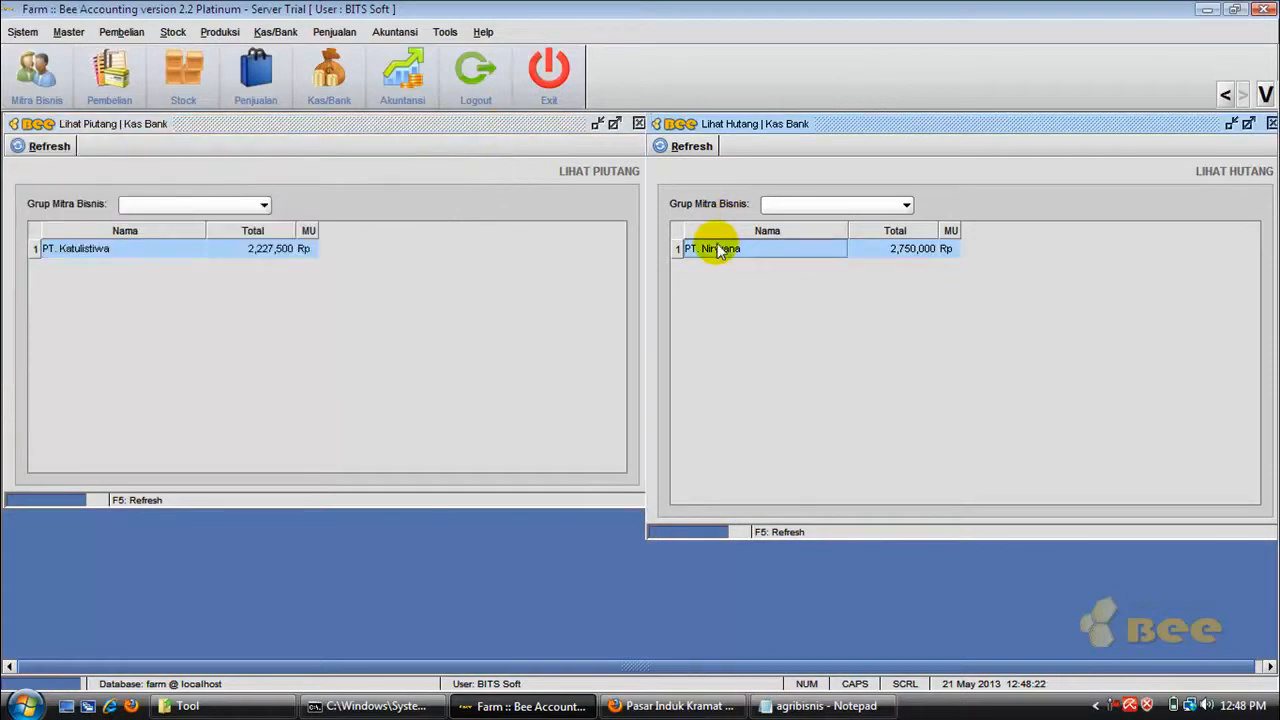
pyautogui.doubleClick(718, 250)
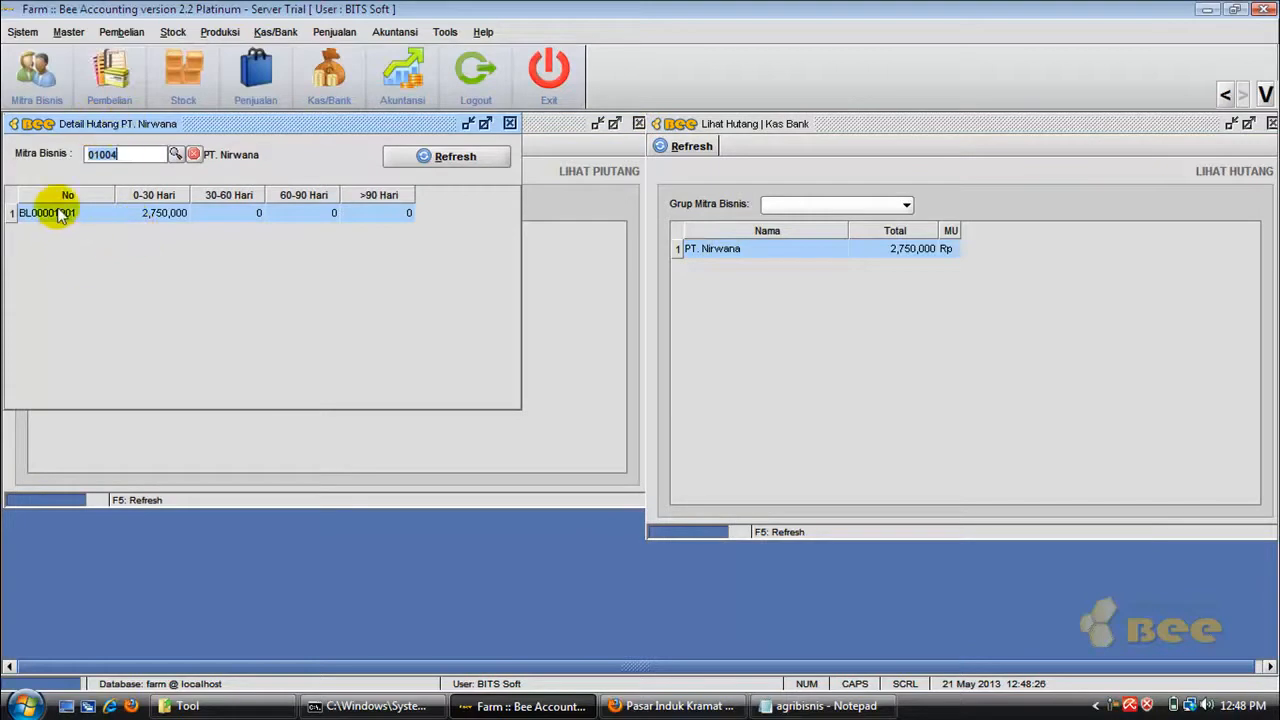
pyautogui.click(510, 123)
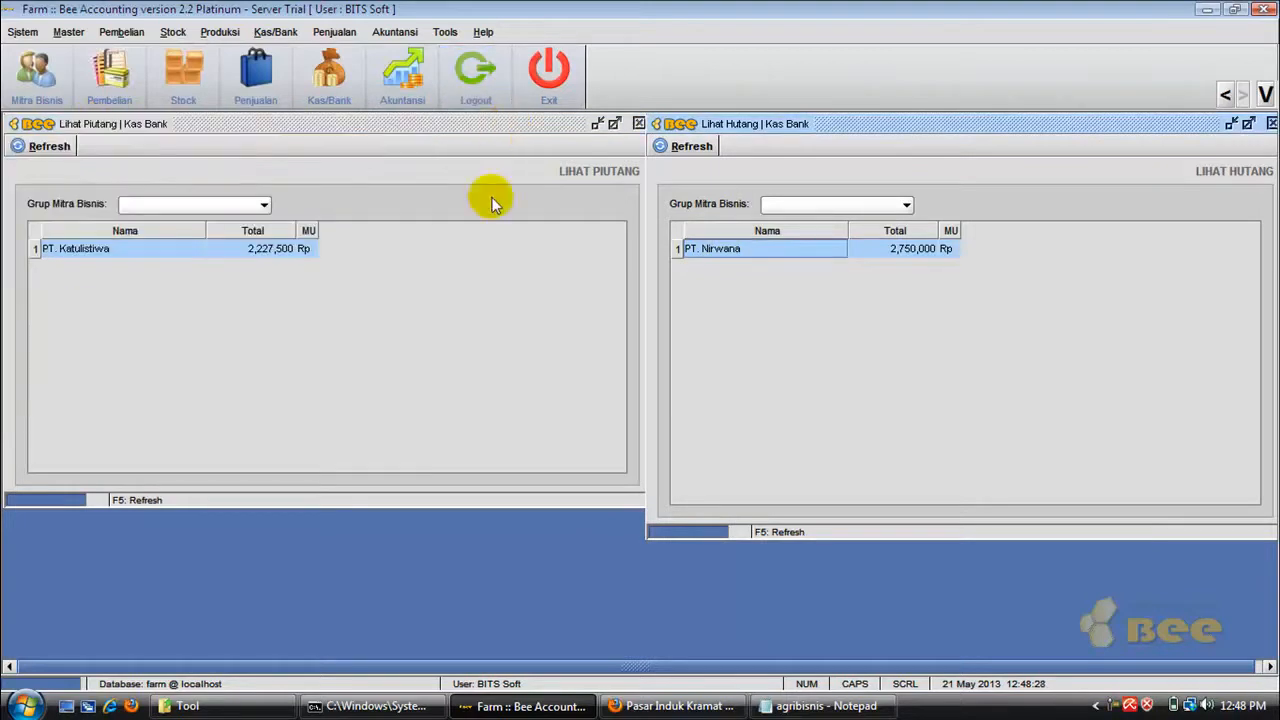
pyautogui.rightClick(362, 552)
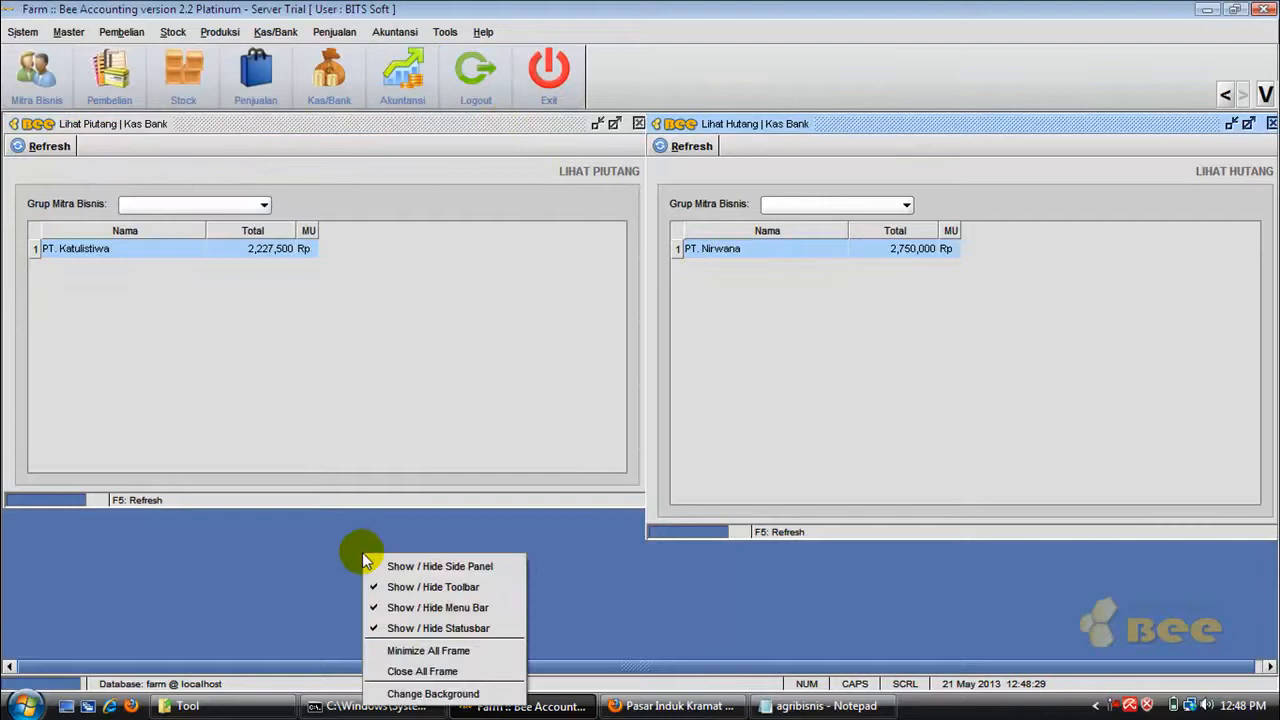
pyautogui.click(421, 665)
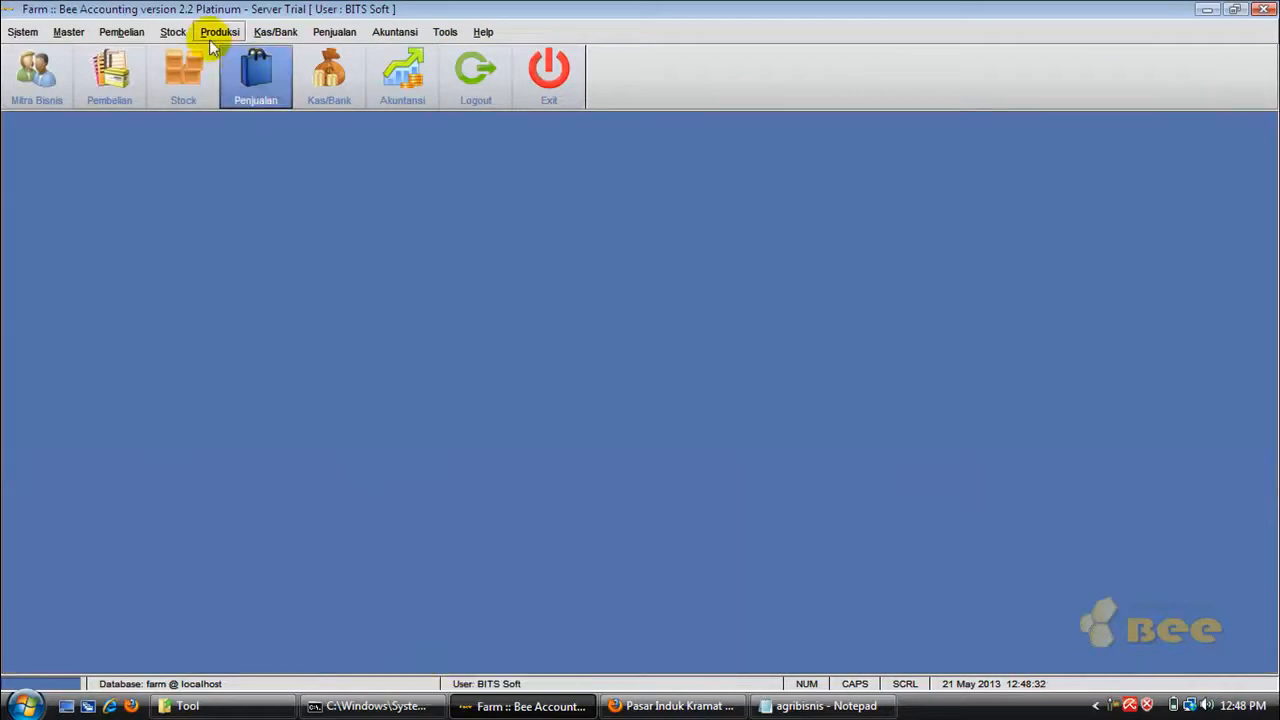
# Step: Check the stock left in the Gudang warehouse for Jeruk Manis, Markisah and Salak without a filter, and close the stock view
pyautogui.click(173, 32)
pyautogui.click(190, 58)
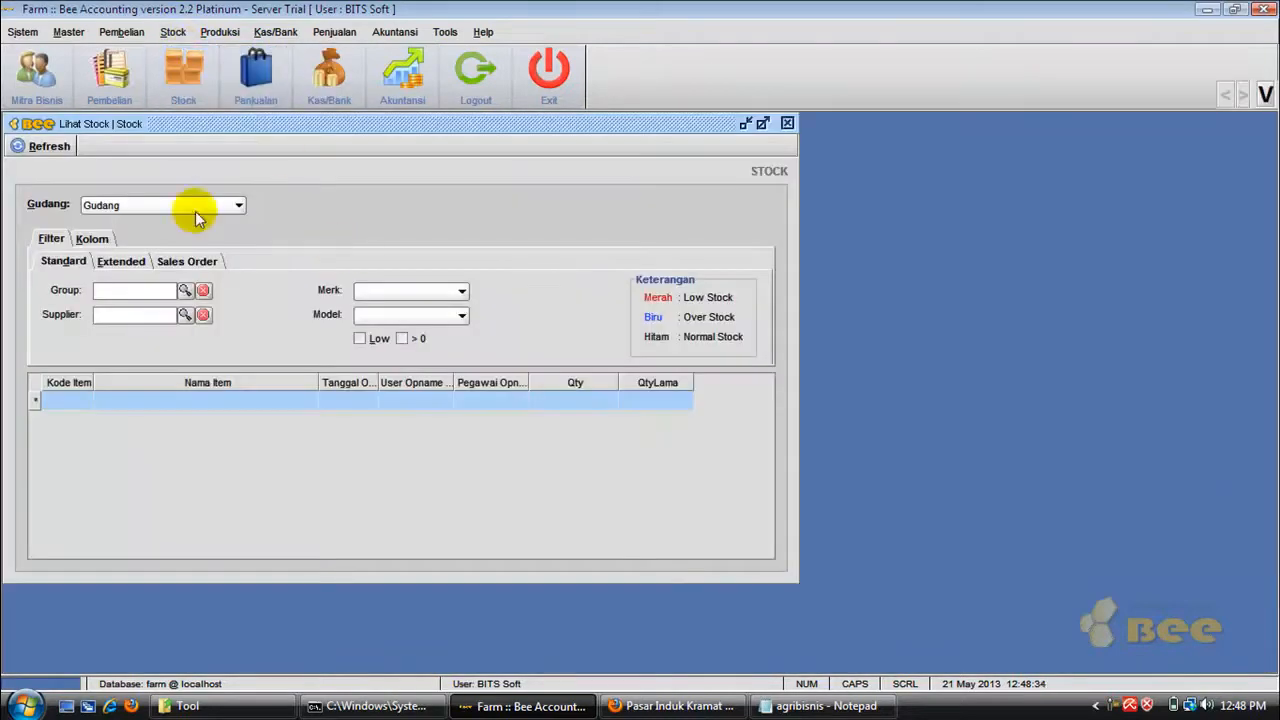
pyautogui.click(45, 148)
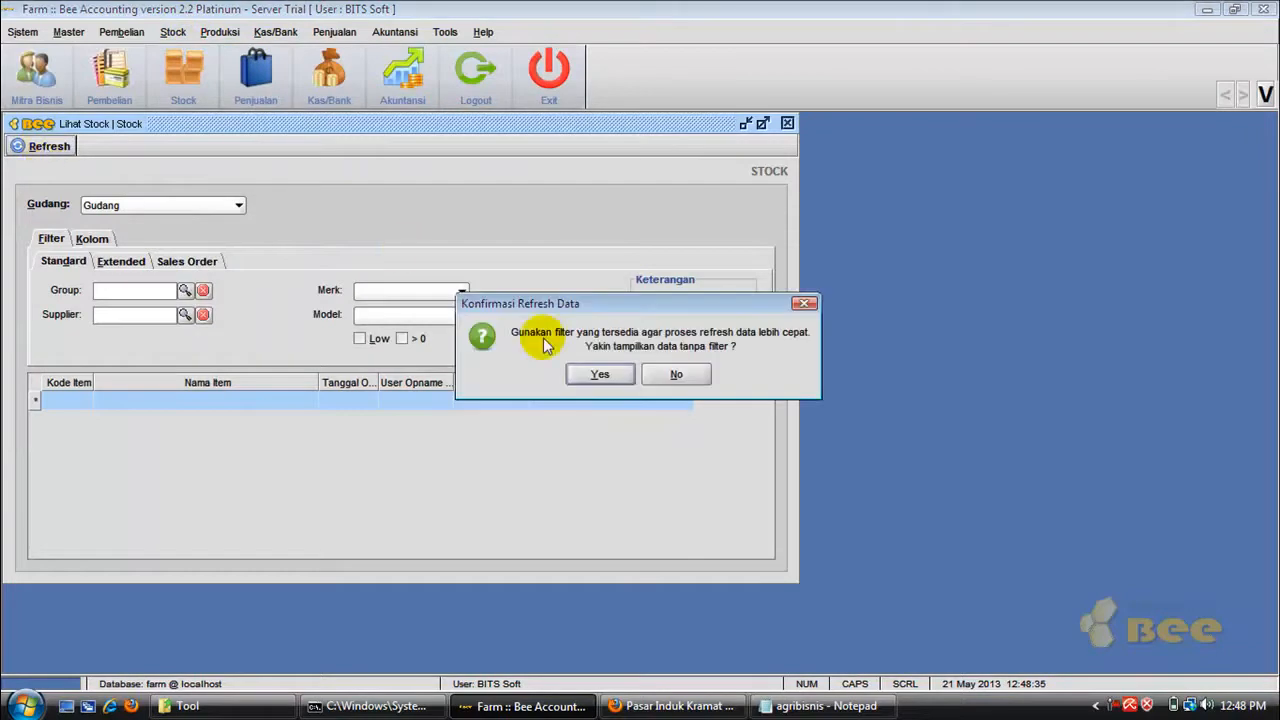
pyautogui.click(597, 372)
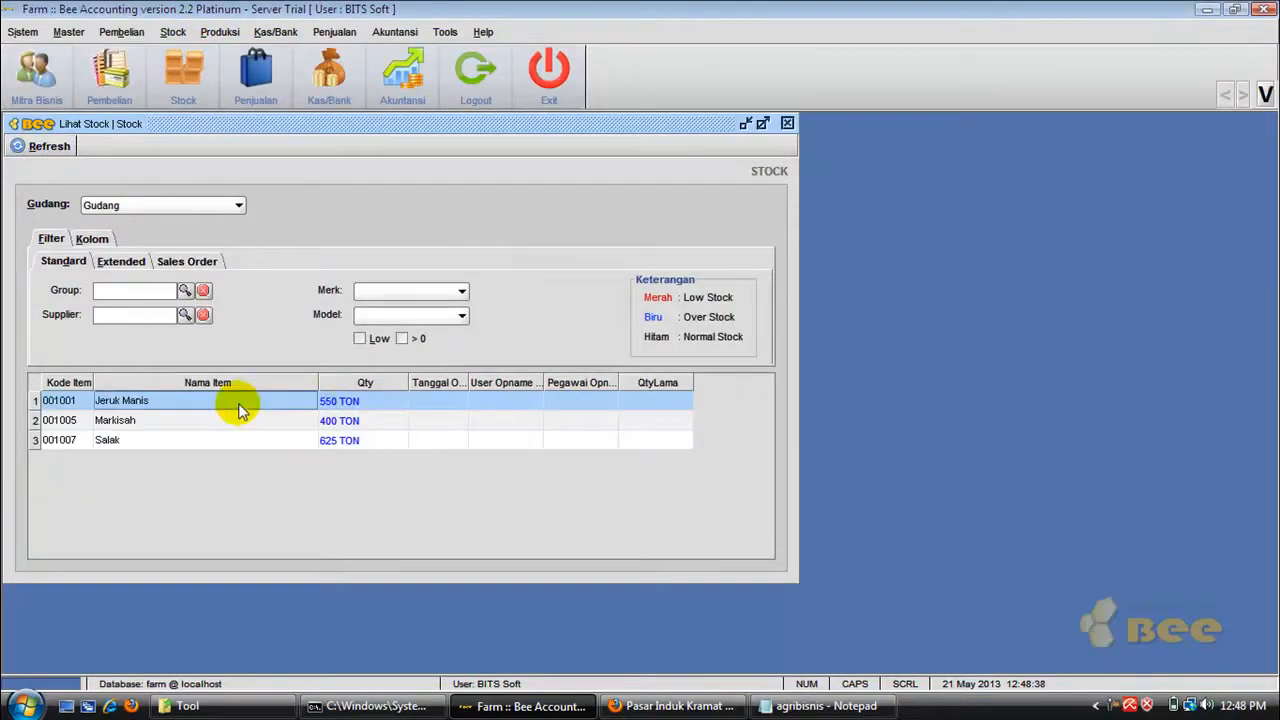
pyautogui.click(214, 424)
pyautogui.click(204, 440)
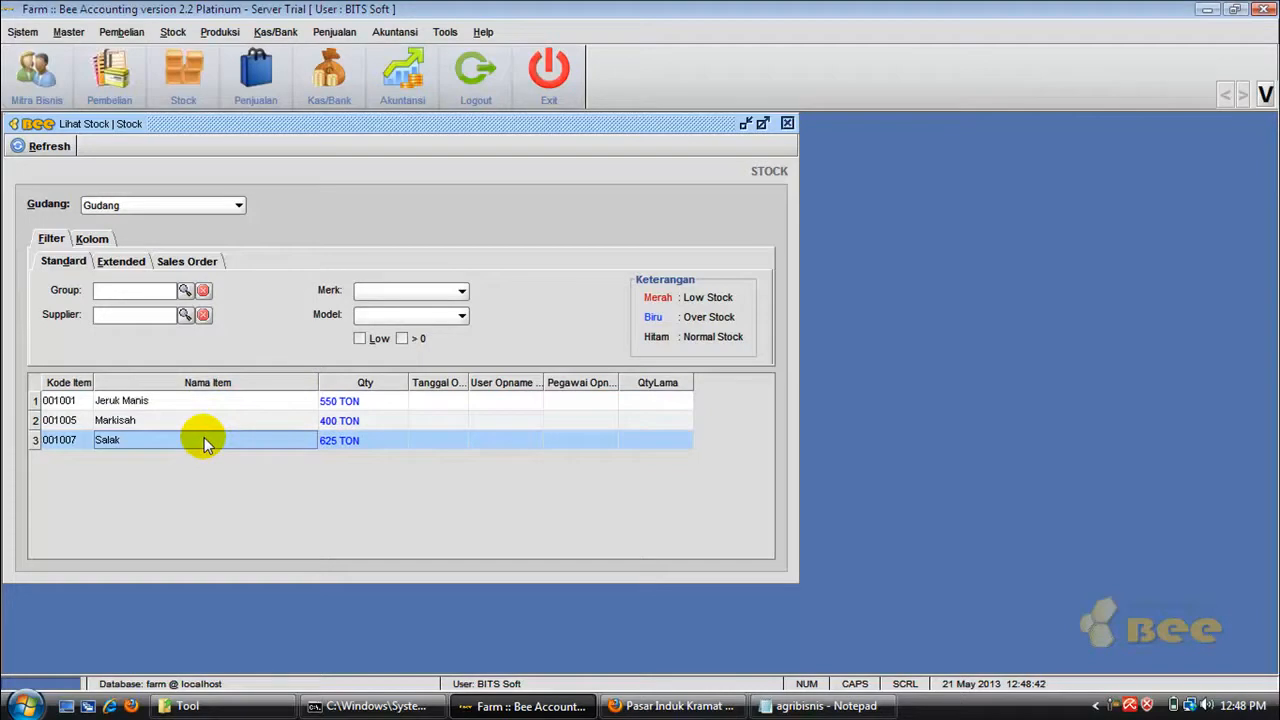
pyautogui.click(787, 123)
# Step: Preview the profit-and-loss report (Laba Rugi) for 01/01/2013 to 21/05/2013 and examine its revenue, production cost and profit lines
pyautogui.click(396, 31)
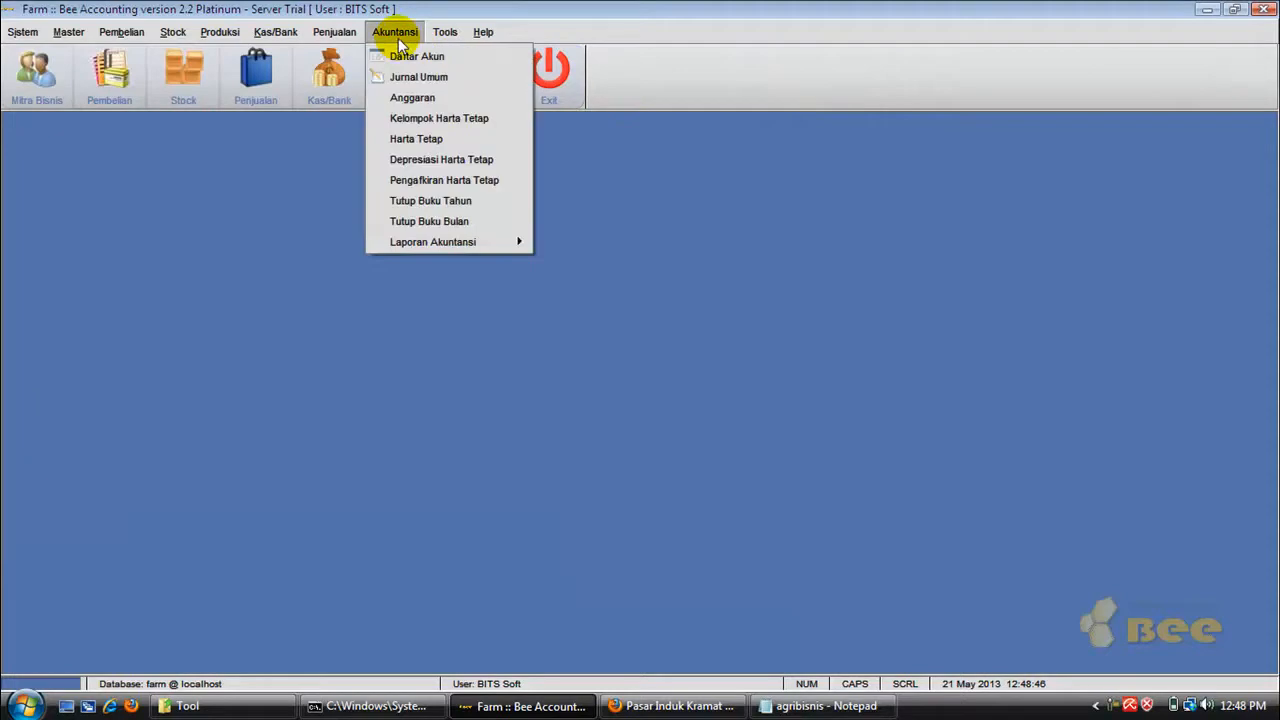
pyautogui.moveTo(472, 246)
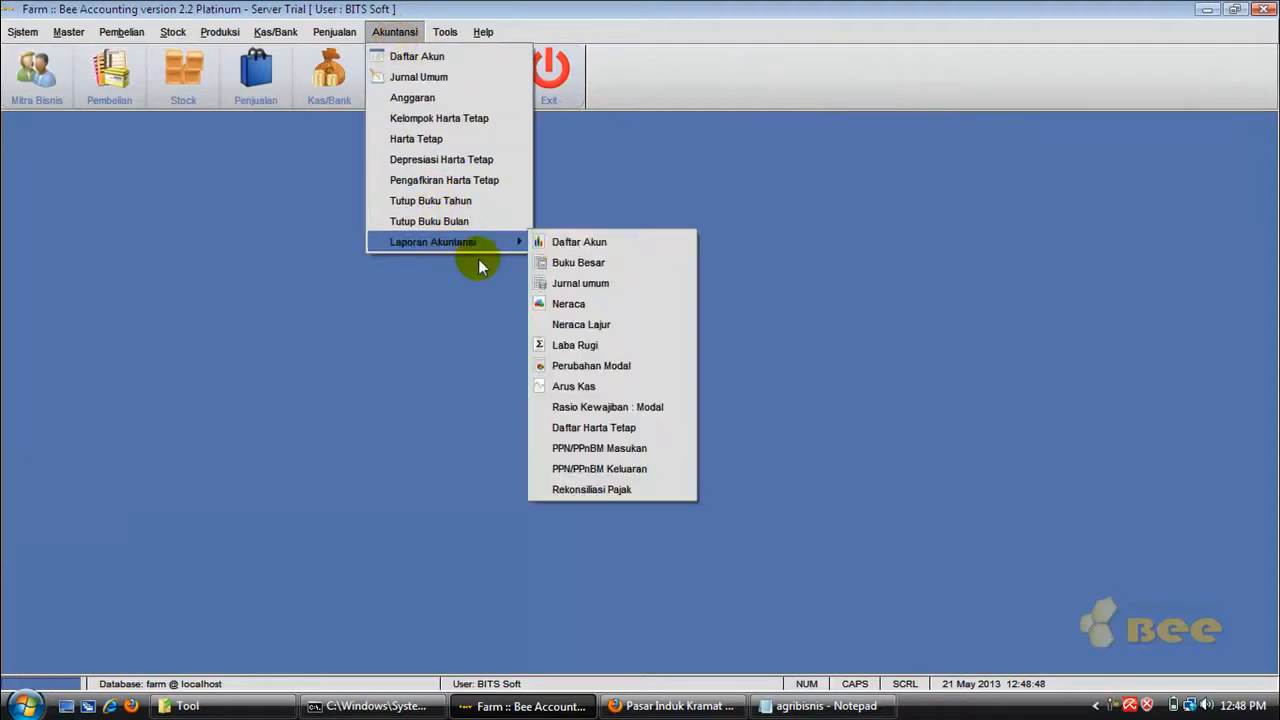
pyautogui.click(578, 347)
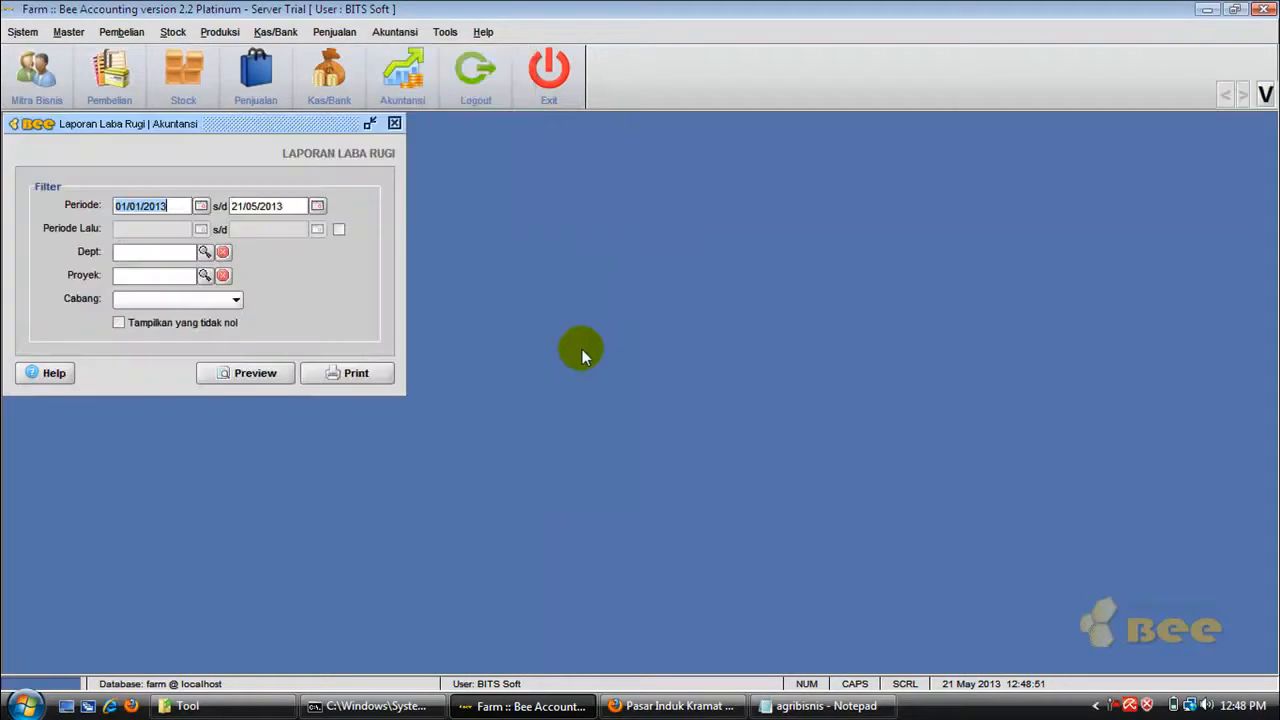
pyautogui.click(262, 376)
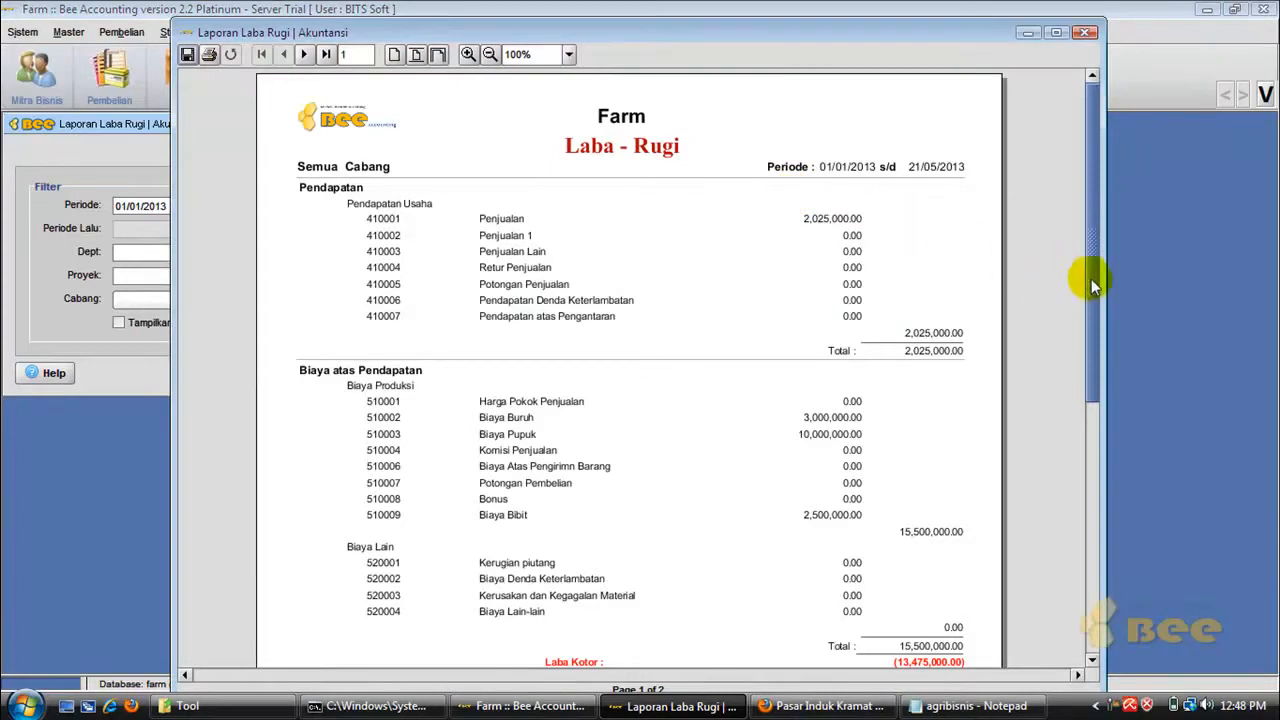
pyautogui.moveTo(1089, 279); pyautogui.dragTo(1091, 441)
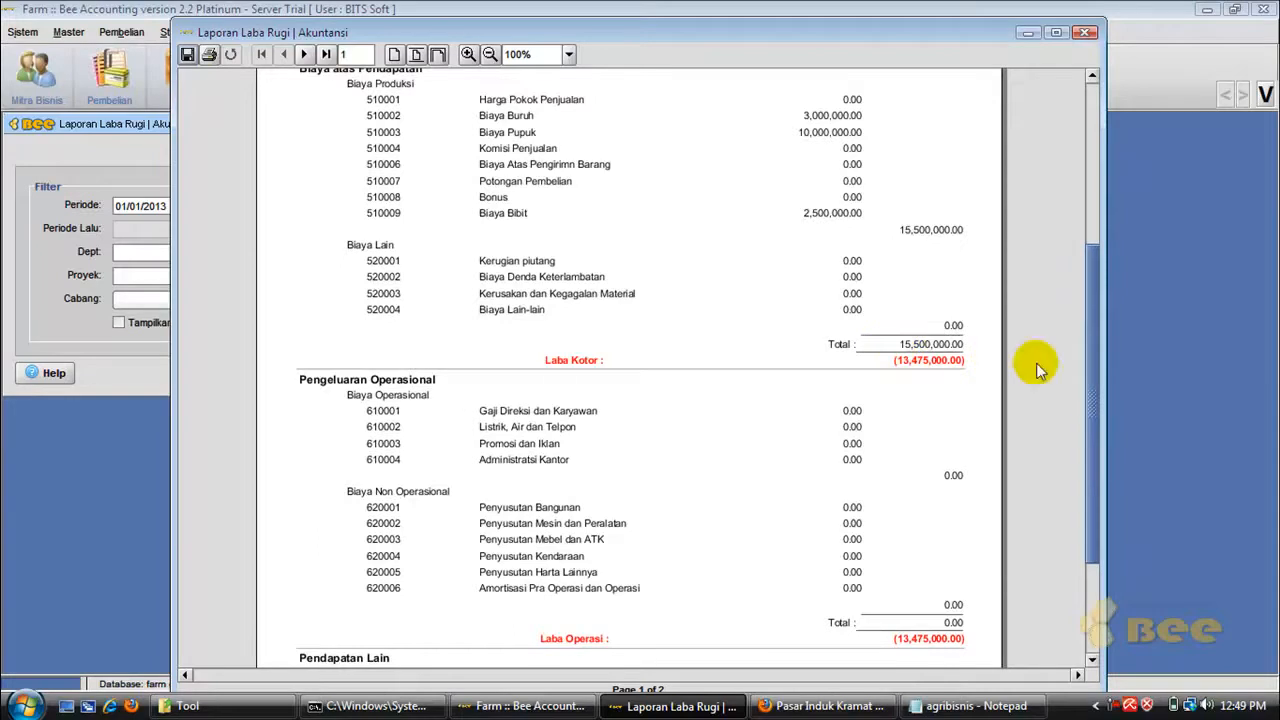
# Step: Examine the rest of the profit-and-loss report through the net profit lines on page 2, and close the report and its filter window
pyautogui.moveTo(1086, 514); pyautogui.dragTo(1088, 604)
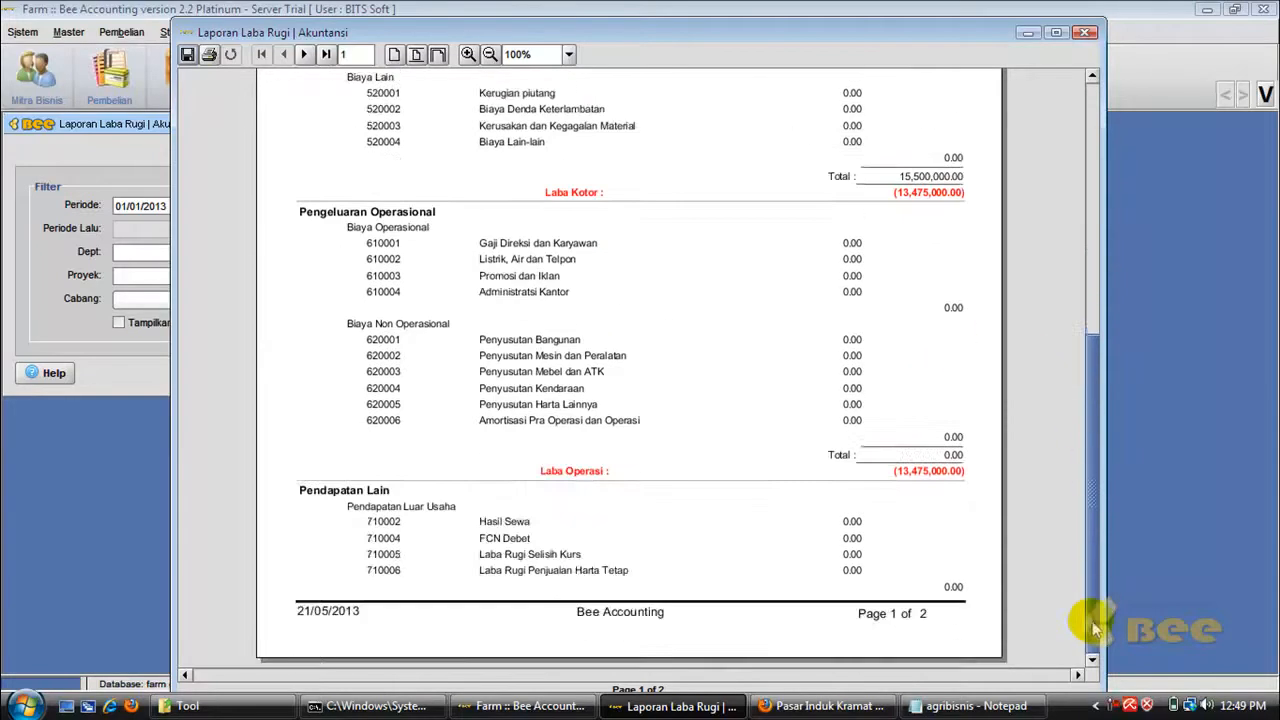
pyautogui.click(304, 54)
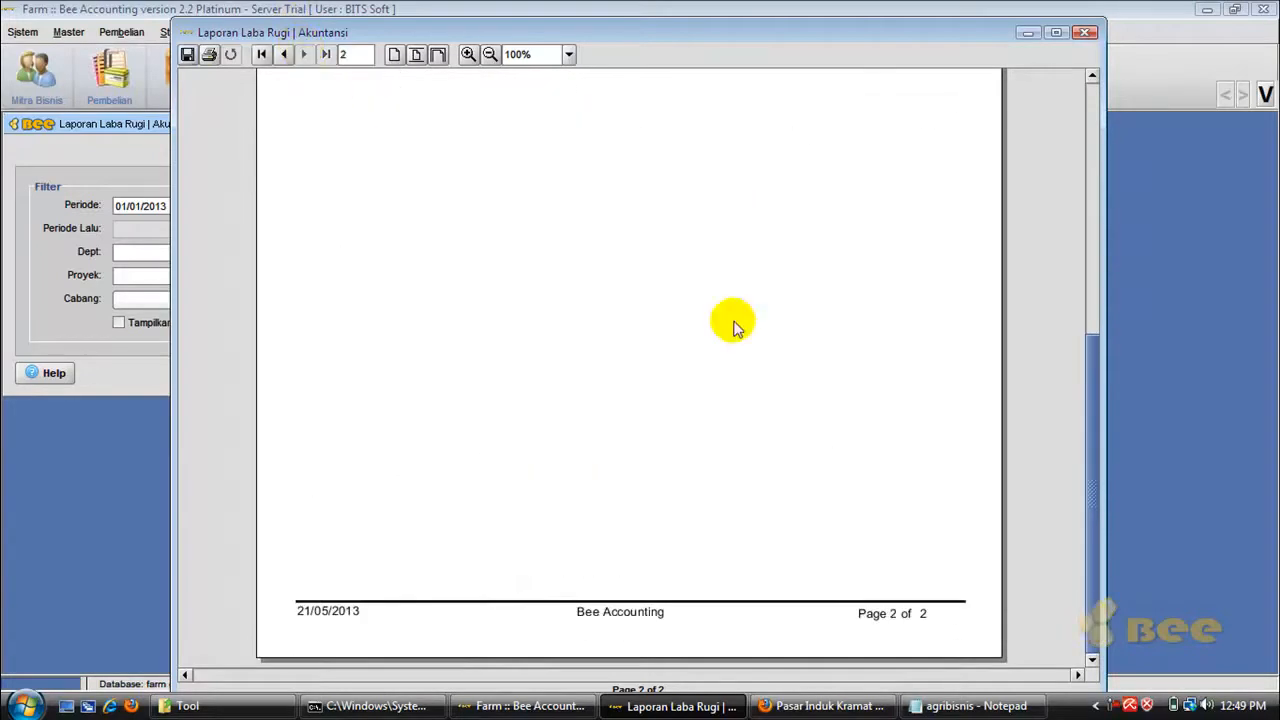
pyautogui.moveTo(1088, 478); pyautogui.dragTo(1085, 186)
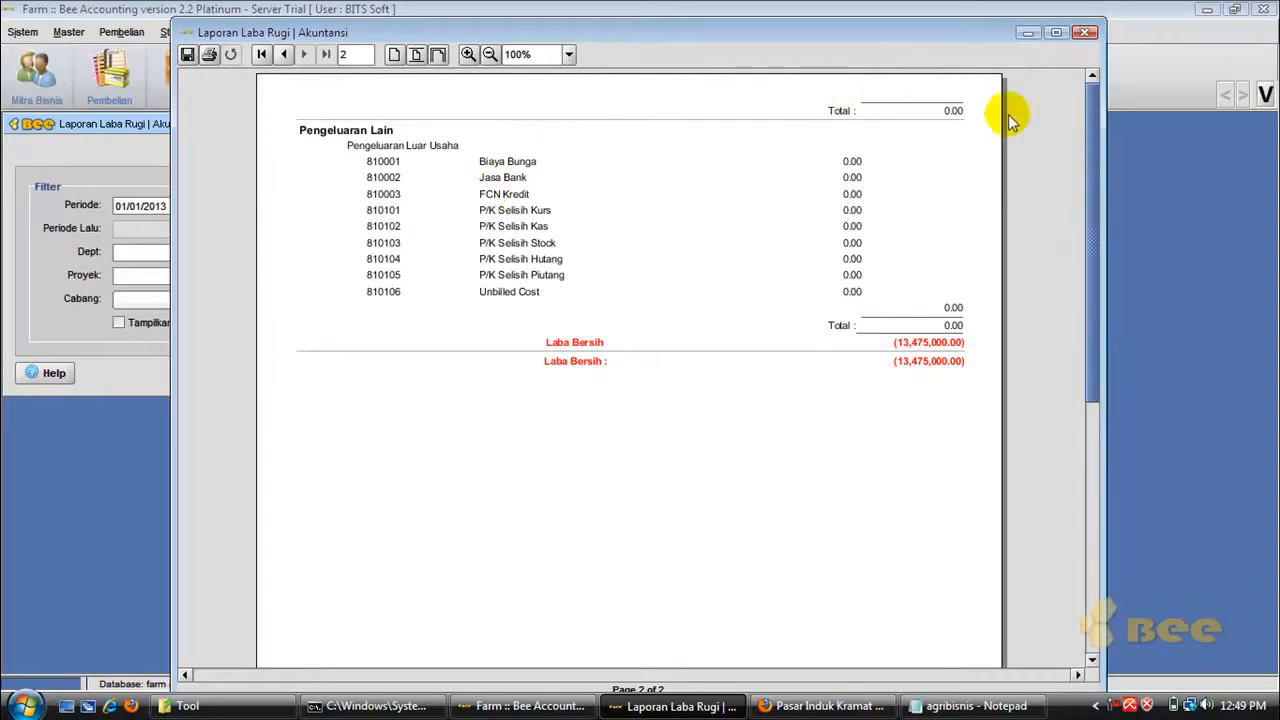
pyautogui.click(1086, 34)
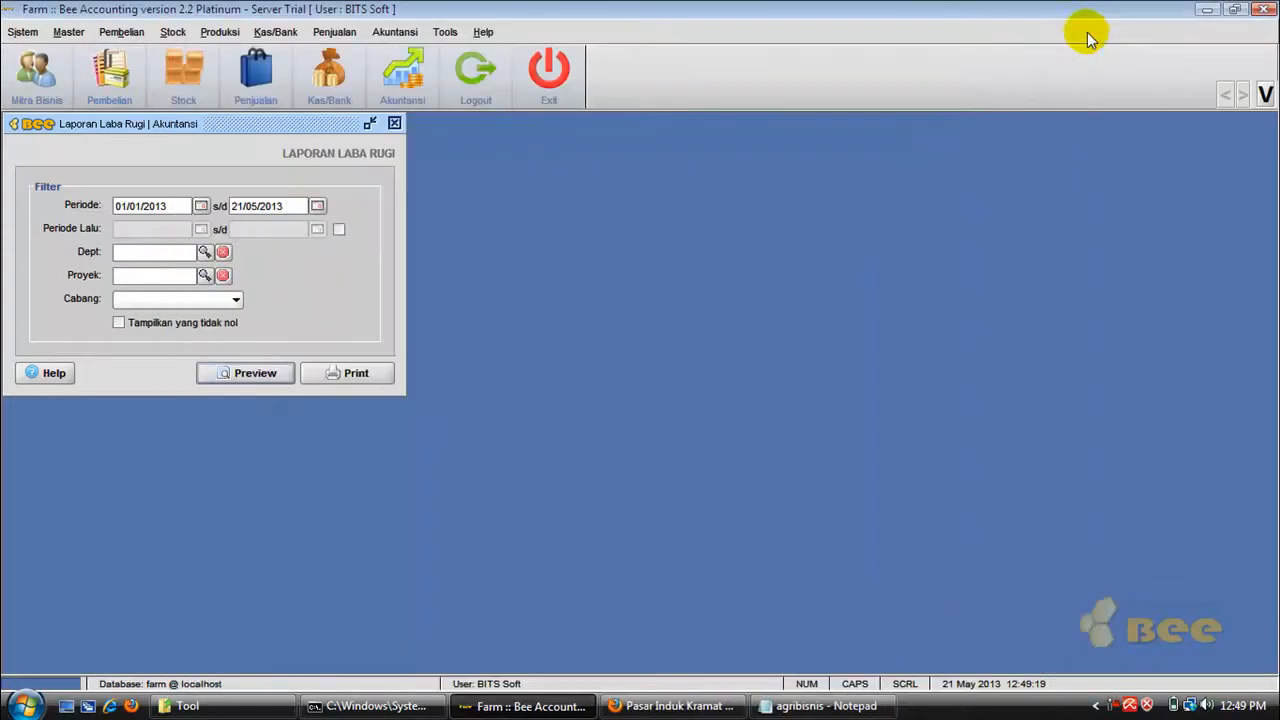
pyautogui.click(394, 123)
# Step: Preview the balance sheet report (Neraca) for 01/01/2013 to 21/05/2013 and examine the asset accounts on page 1
pyautogui.click(395, 32)
pyautogui.moveTo(457, 243)
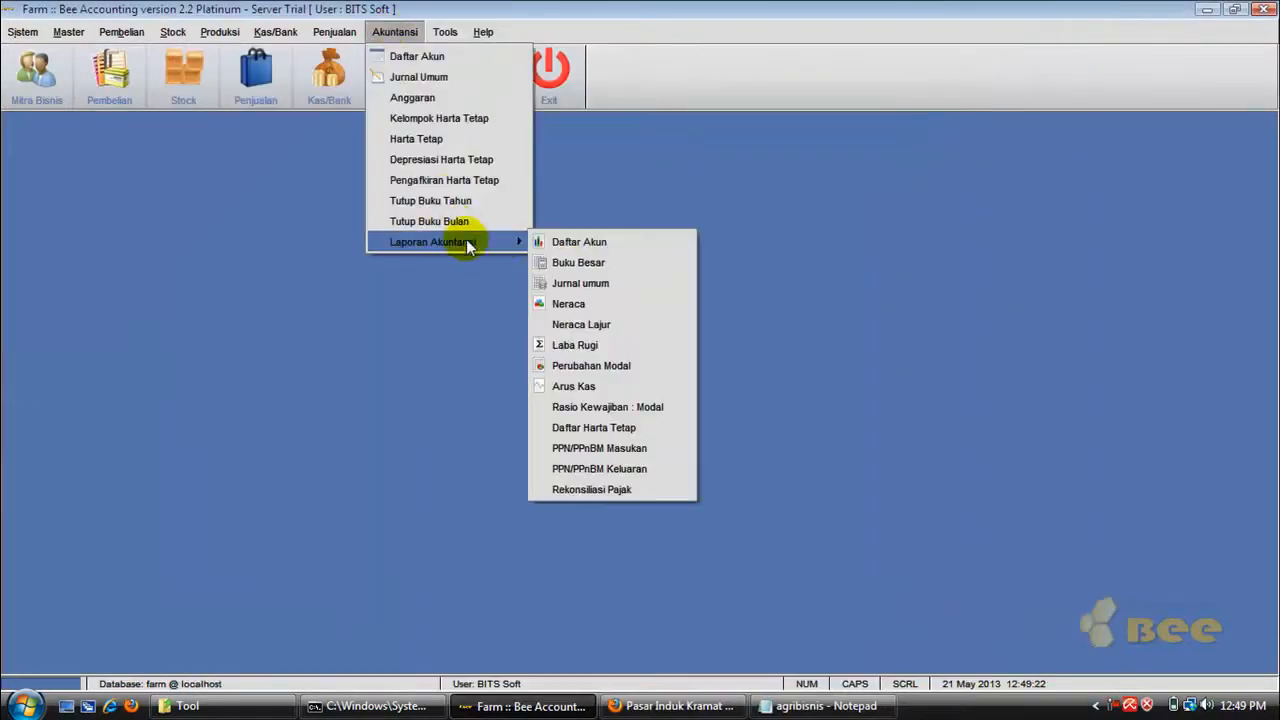
pyautogui.click(596, 307)
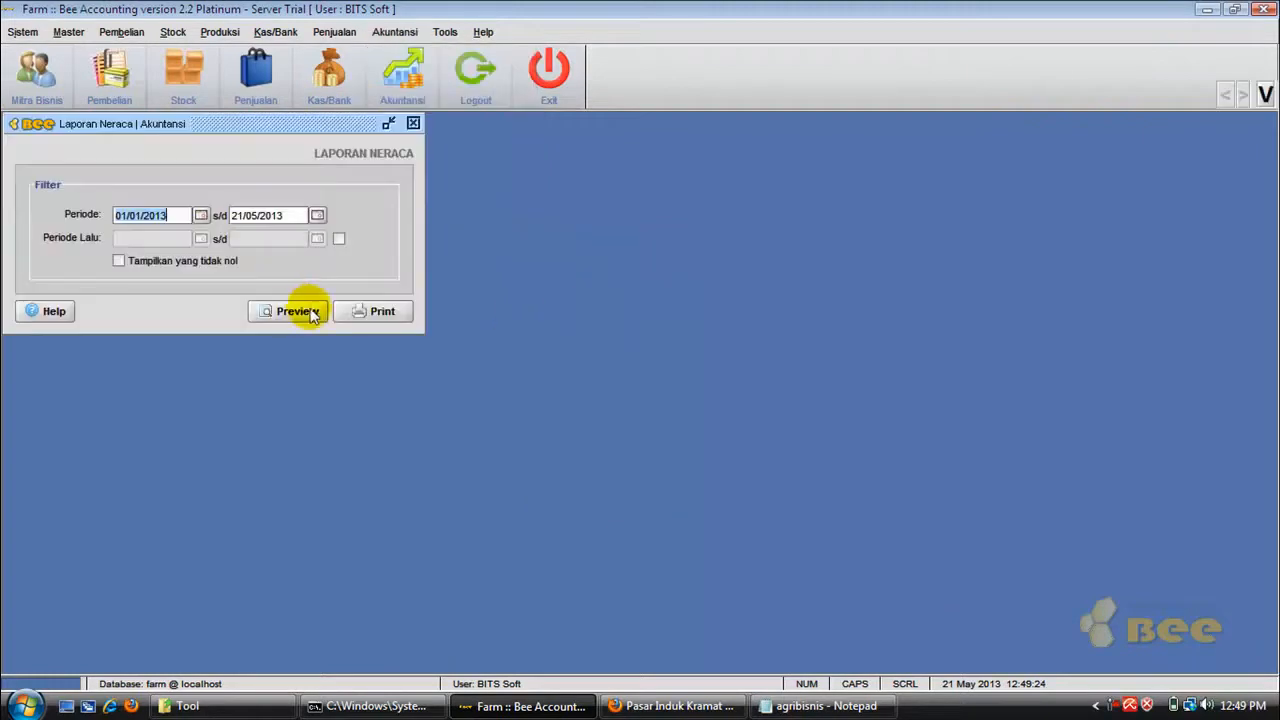
pyautogui.click(300, 313)
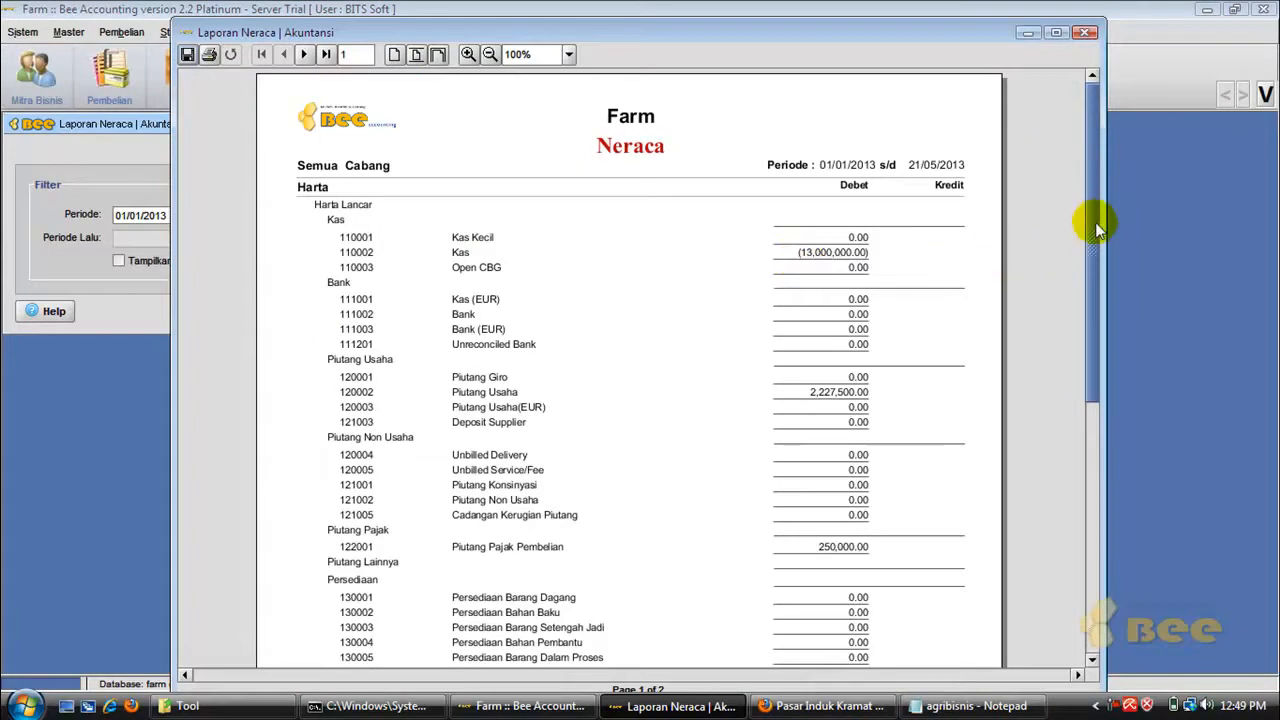
pyautogui.scroll(-1, 1090, 226)
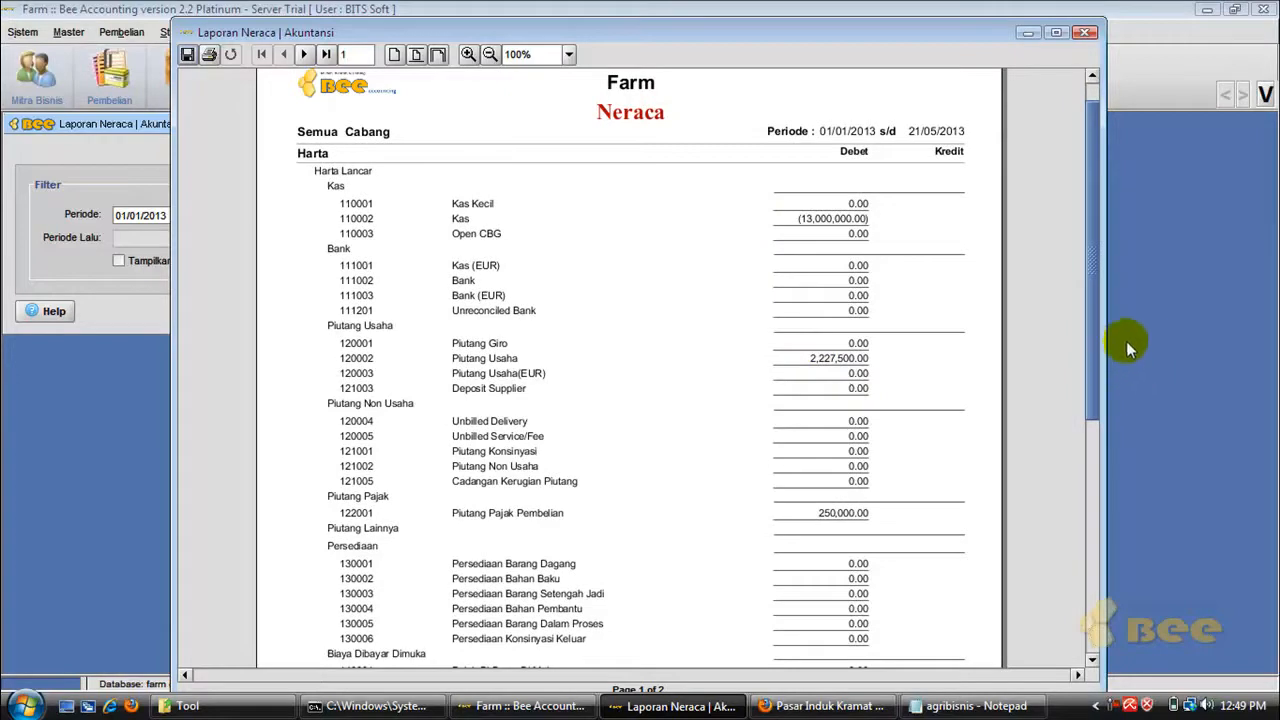
pyautogui.moveTo(1096, 341); pyautogui.dragTo(1080, 505)
pyautogui.scroll(-3, 612, 172)
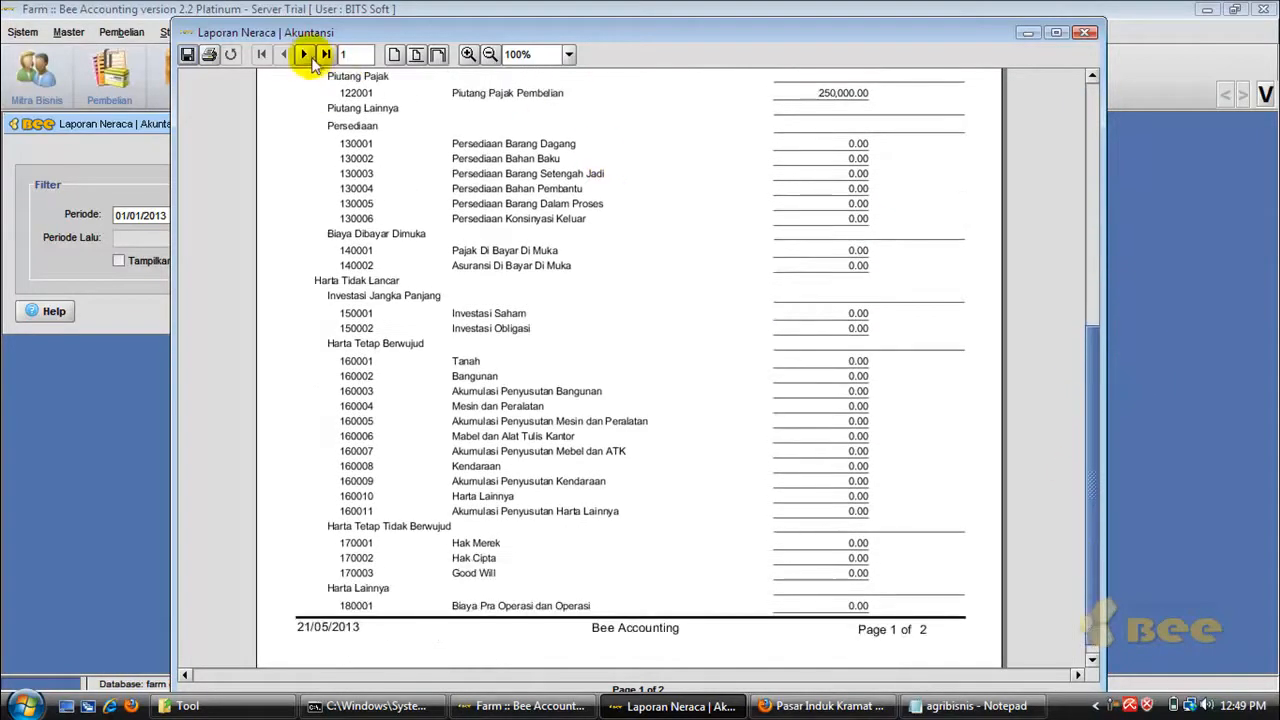
# Step: Review the liabilities and equity on page 2 of the balance sheet, and close the report and its filter window
pyautogui.click(305, 54)
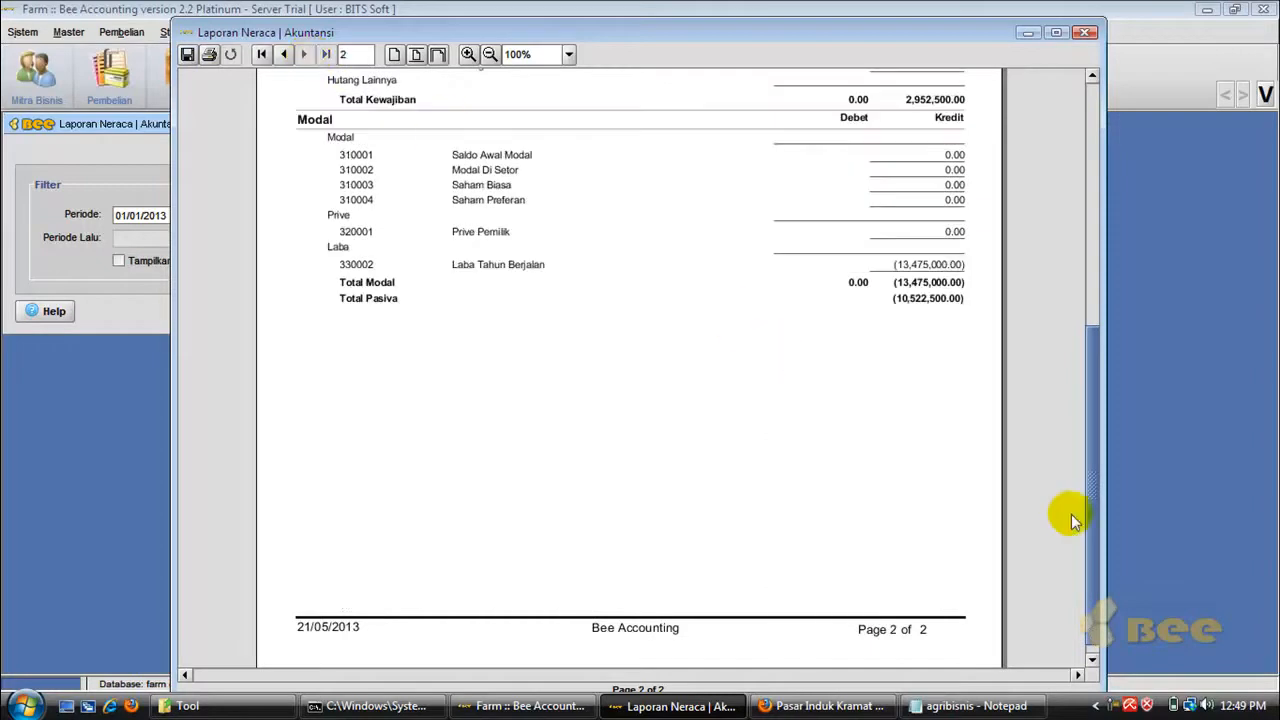
pyautogui.moveTo(1088, 512); pyautogui.dragTo(1088, 289)
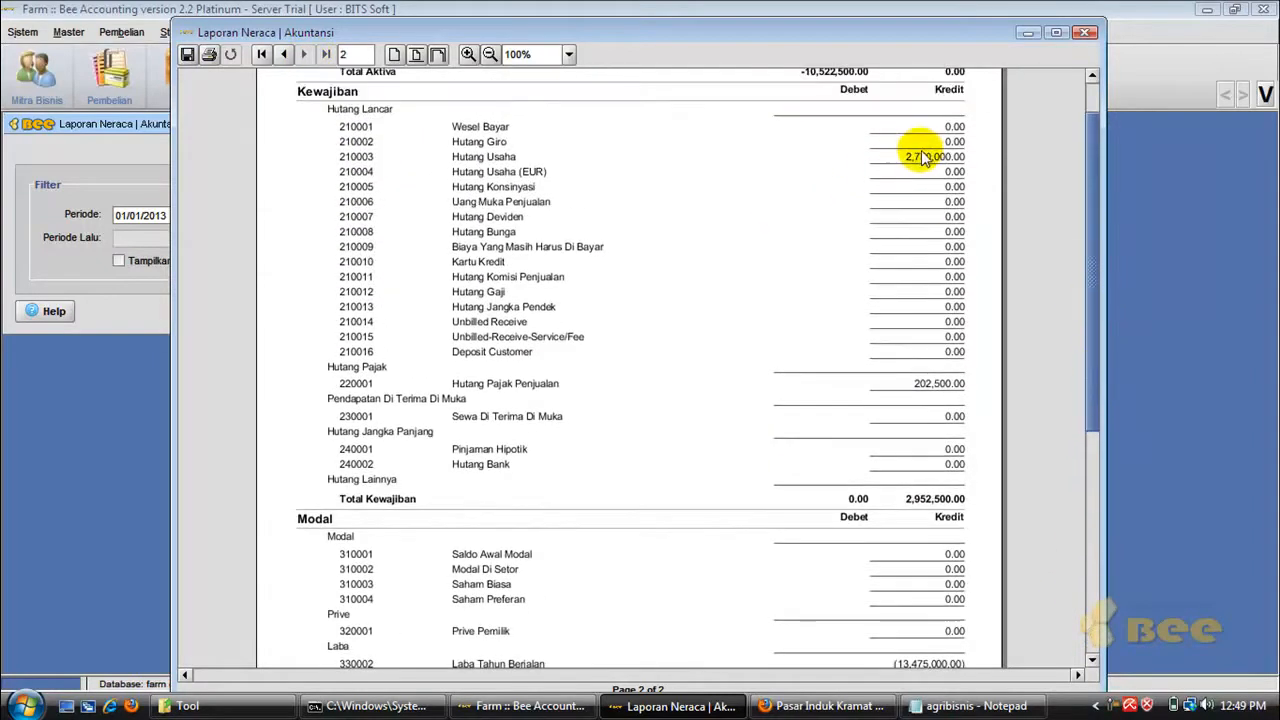
pyautogui.click(1085, 33)
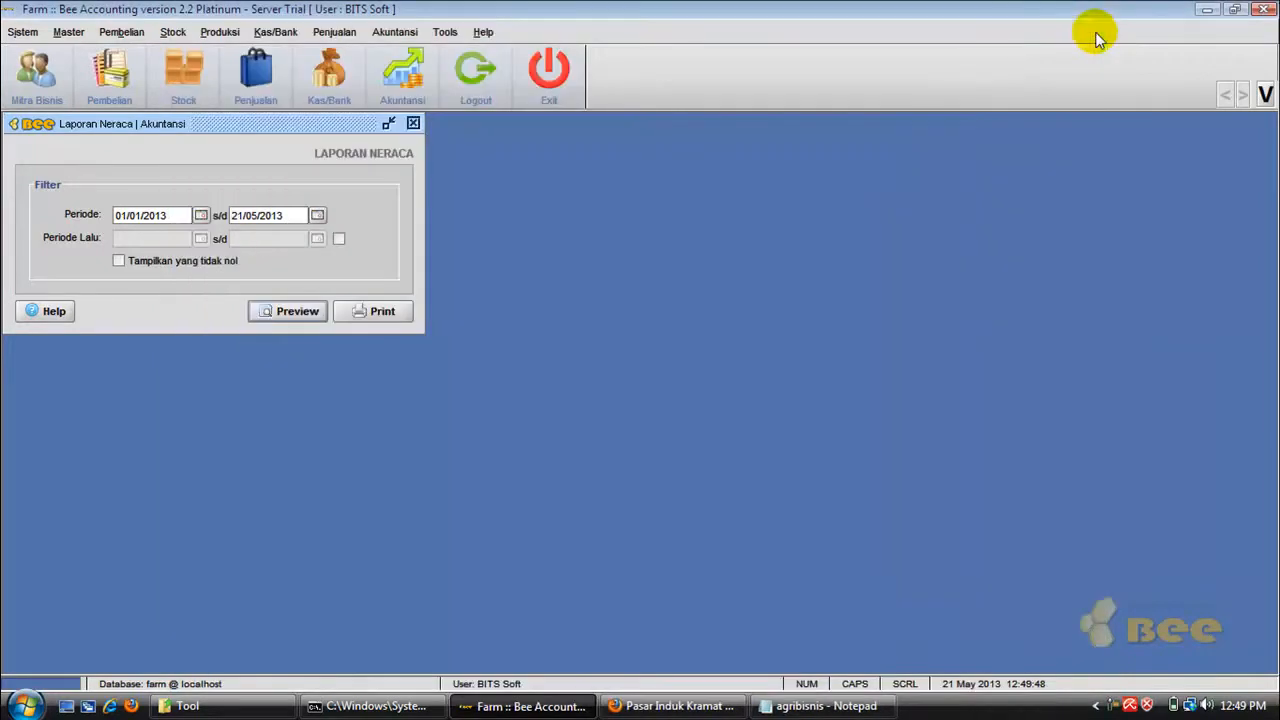
pyautogui.click(412, 123)
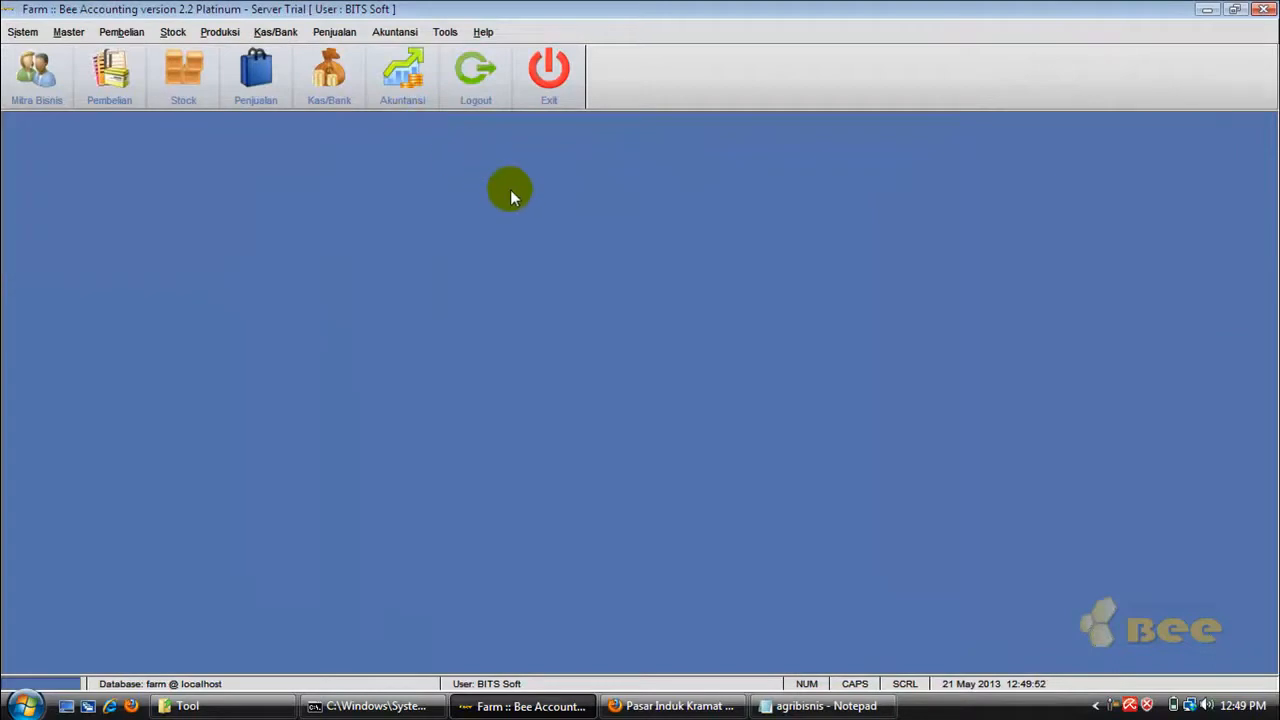